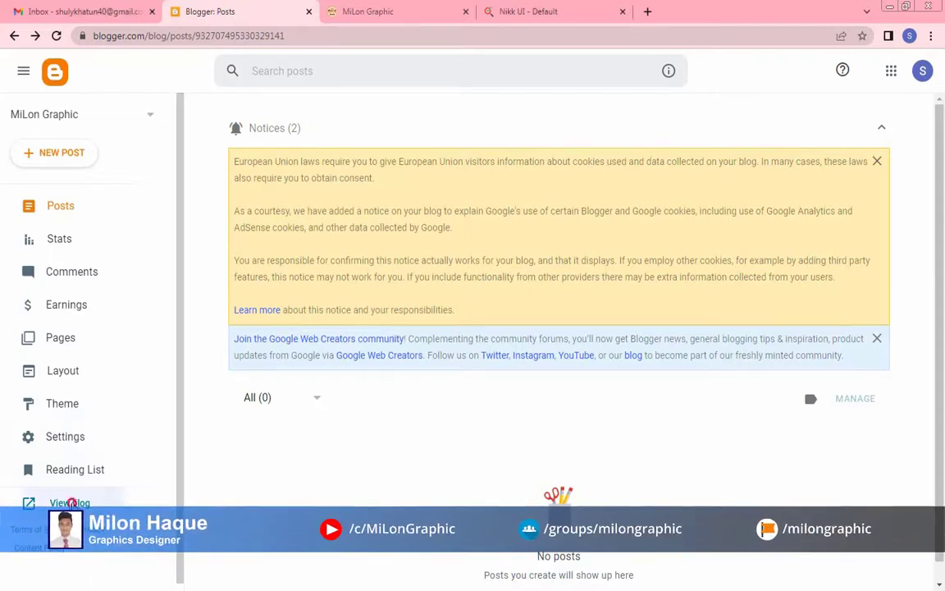
# - Examine the blog's current public page, the Nikk UI template demo and the milongraphic24 site for comparison
pyautogui.click(71, 502)
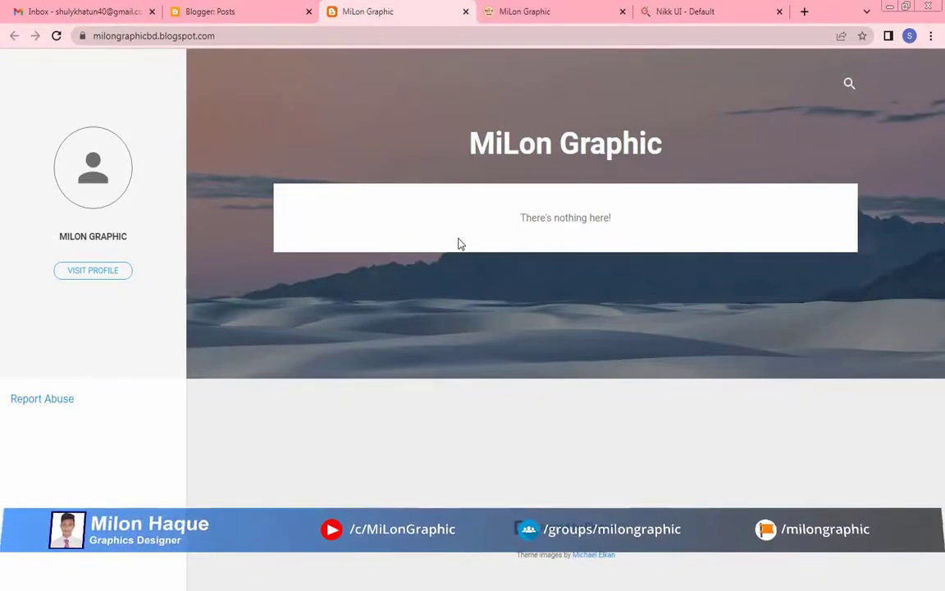
pyautogui.click(465, 11)
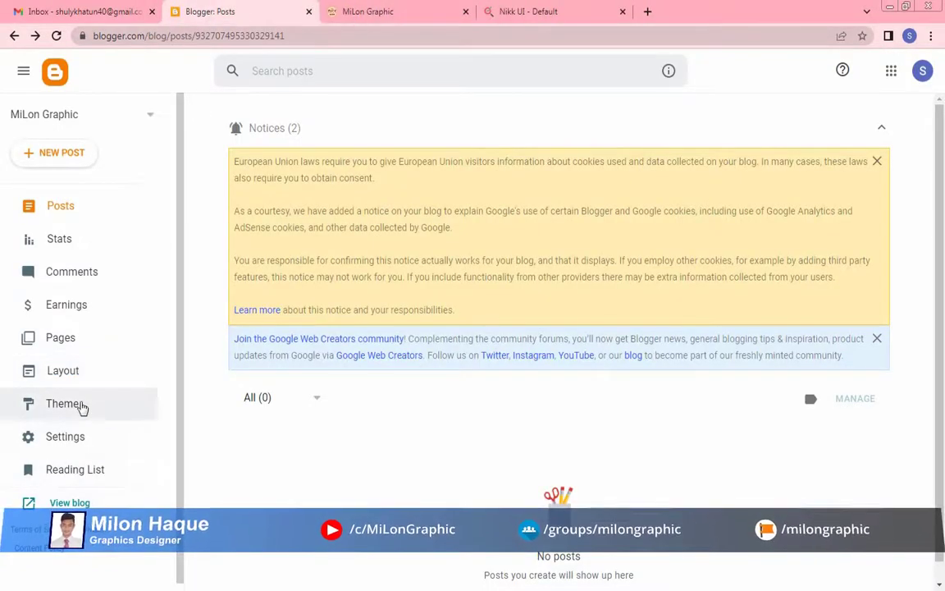
pyautogui.click(529, 13)
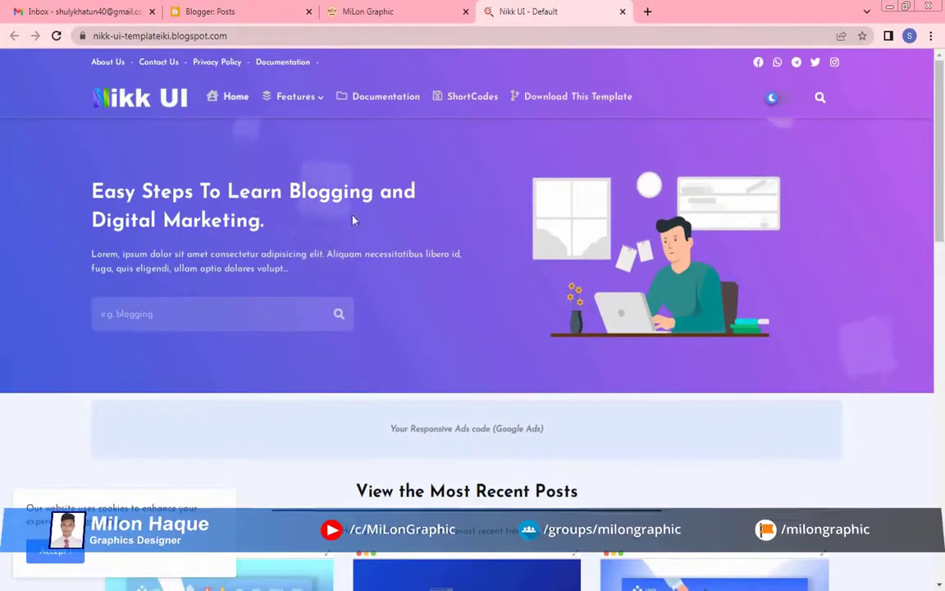
pyautogui.scroll(-3, 407, 254)
pyautogui.scroll(3, 407, 291)
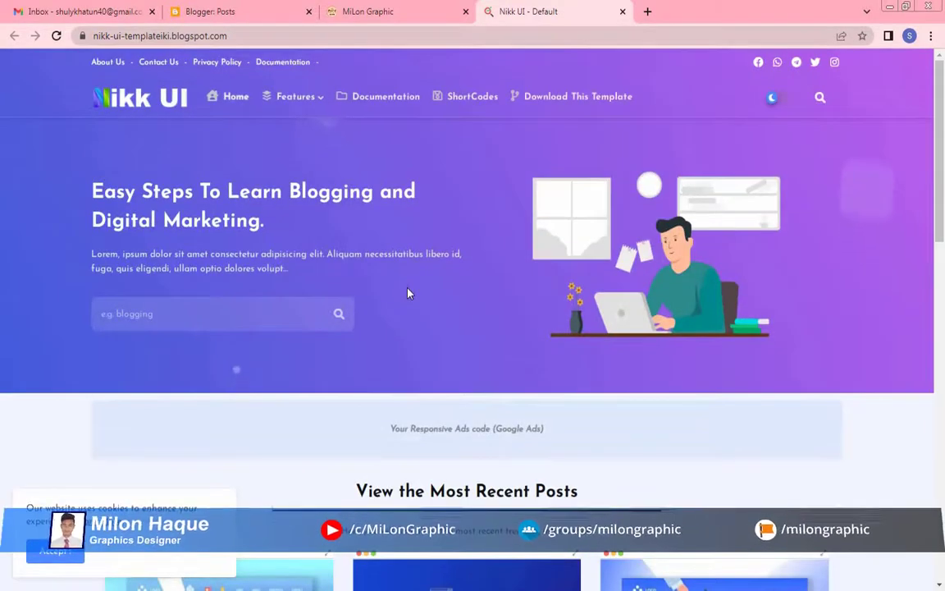
pyautogui.click(328, 11)
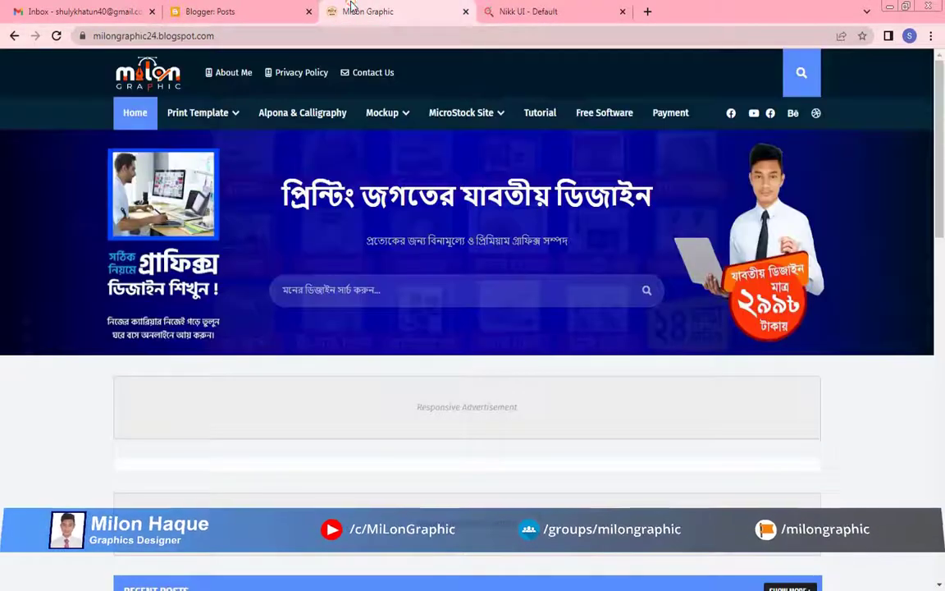
pyautogui.click(281, 10)
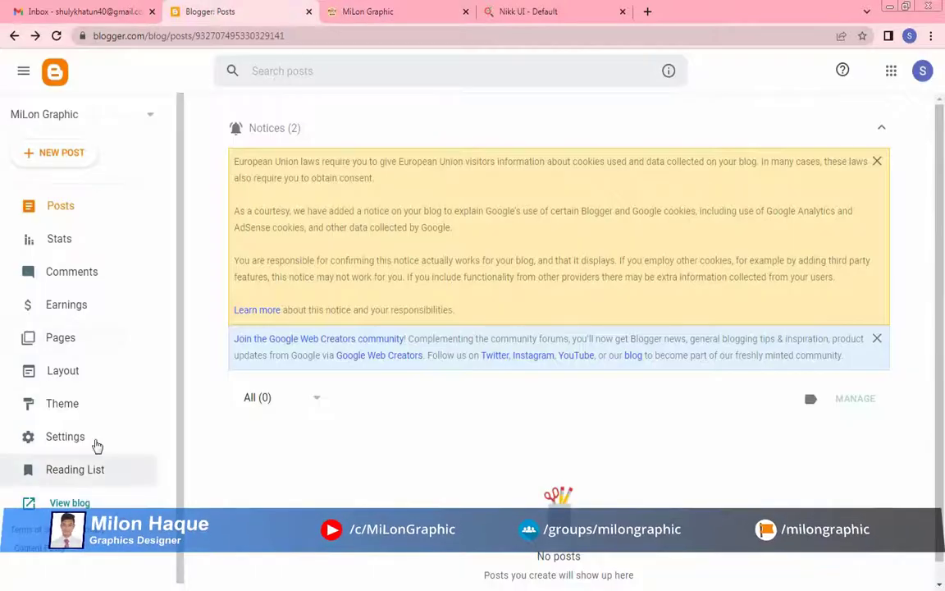
# - Go to the blog's theme settings and check the options available for the current Contempo Light theme
pyautogui.click(88, 409)
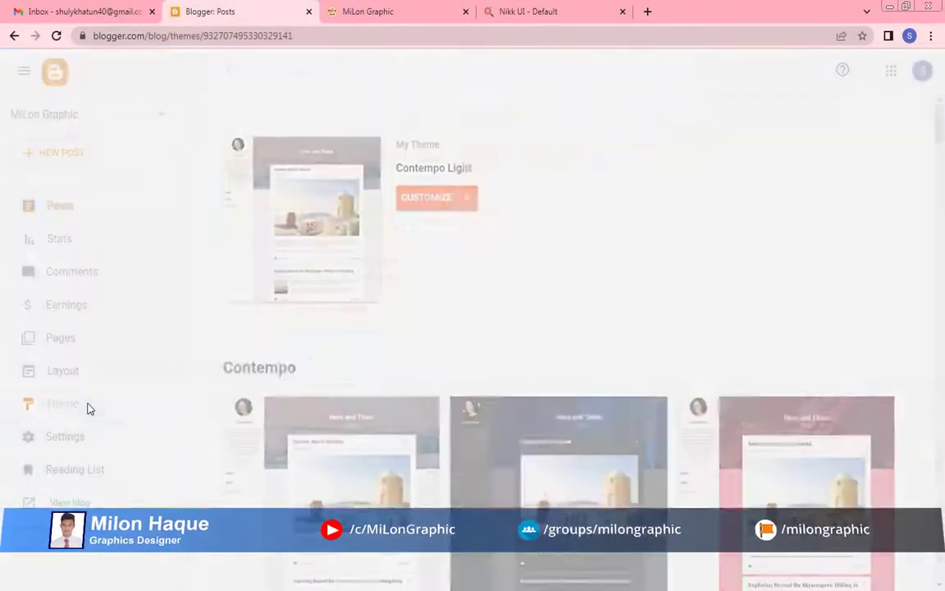
pyautogui.scroll(-1, 484, 411)
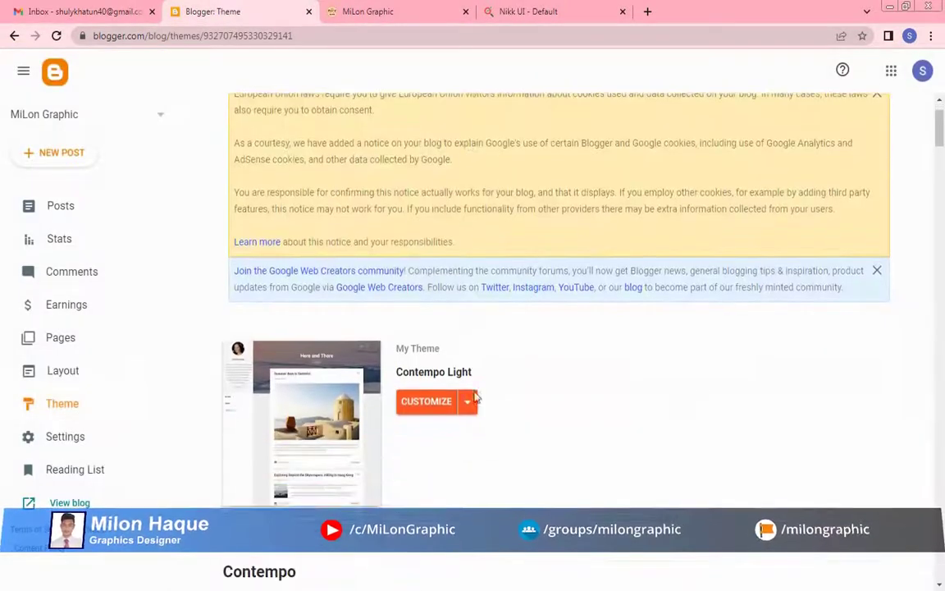
pyautogui.scroll(-2, 469, 406)
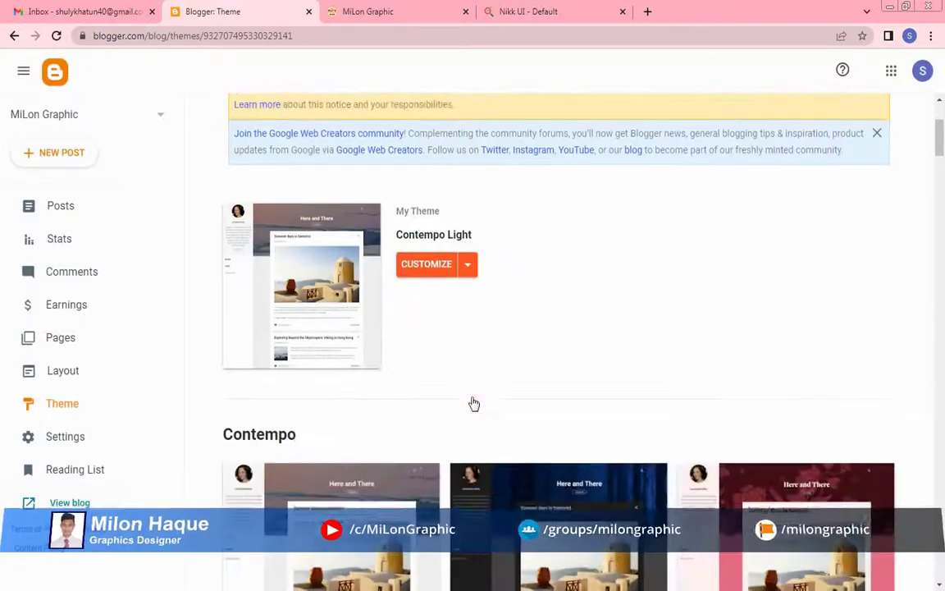
pyautogui.click(469, 267)
pyautogui.click(538, 302)
# - Browse the gallery of built-in Blogger themes, including the Contempo and Emporio designs
pyautogui.scroll(-3, 547, 333)
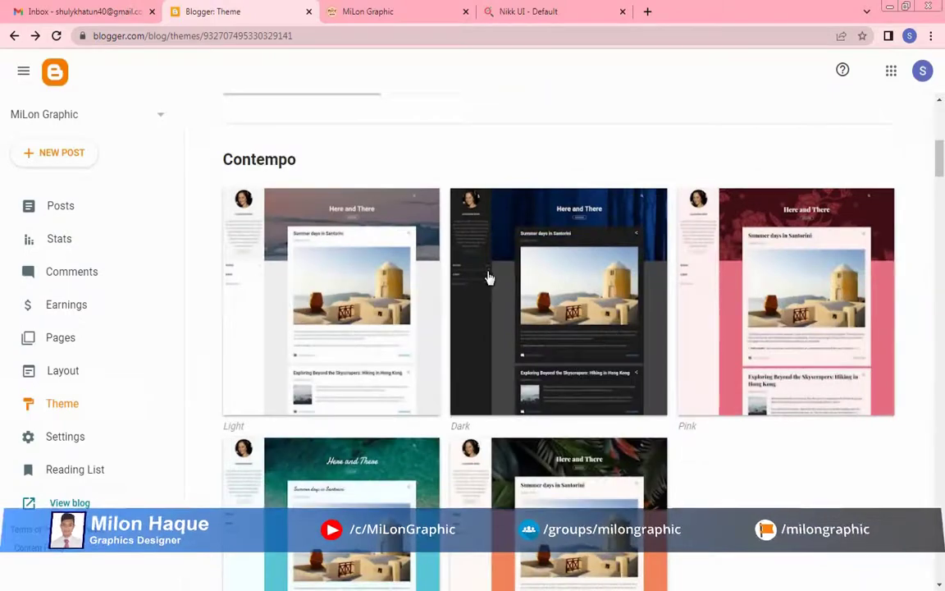
pyautogui.scroll(-12, 488, 279)
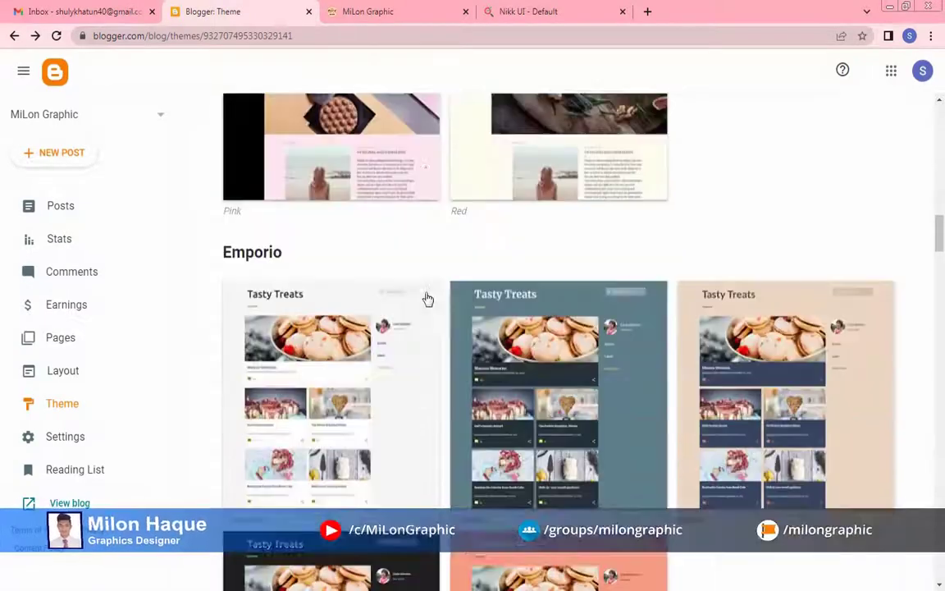
pyautogui.scroll(-7, 427, 299)
pyautogui.scroll(-7, 460, 337)
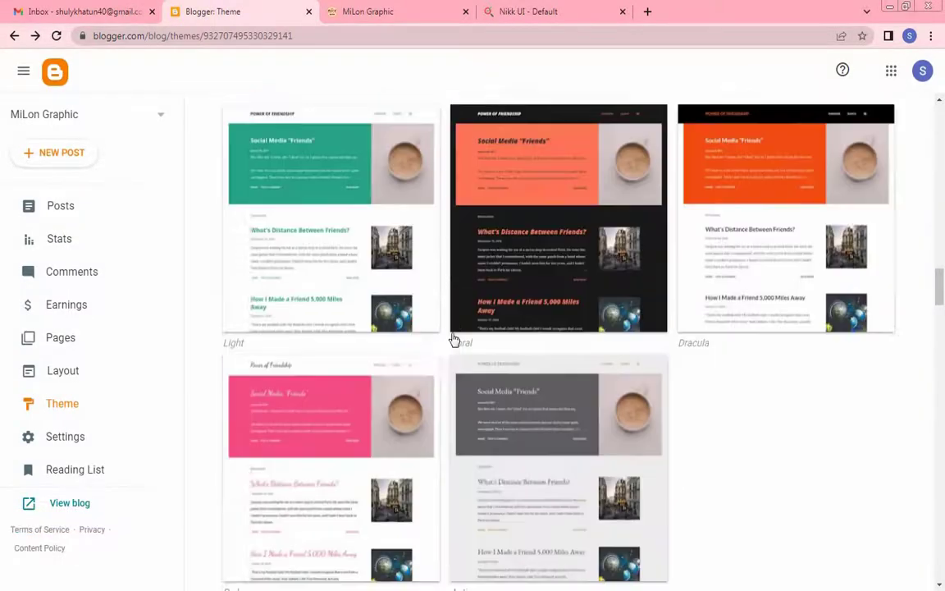
pyautogui.scroll(8, 468, 355)
pyautogui.scroll(18, 474, 365)
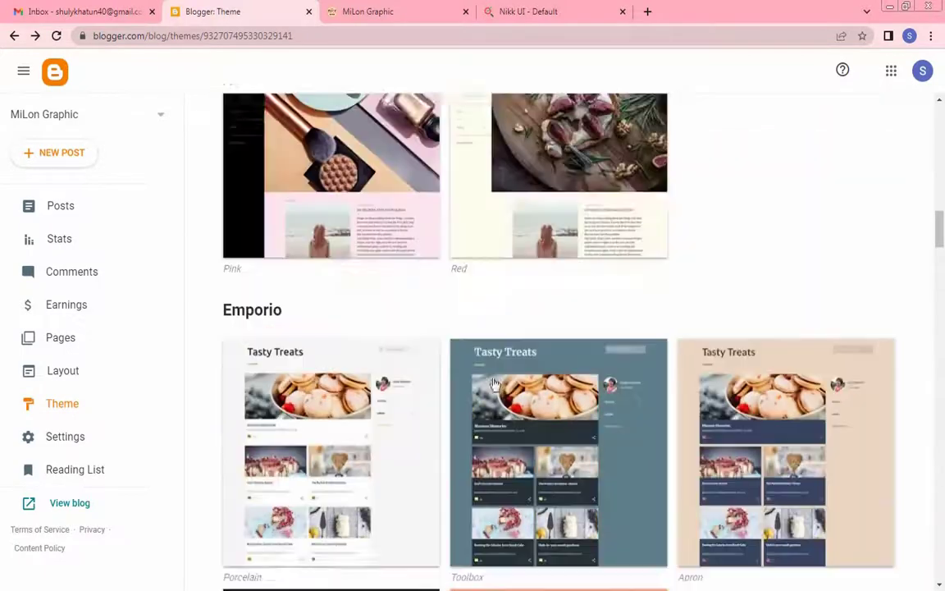
pyautogui.scroll(2, 481, 357)
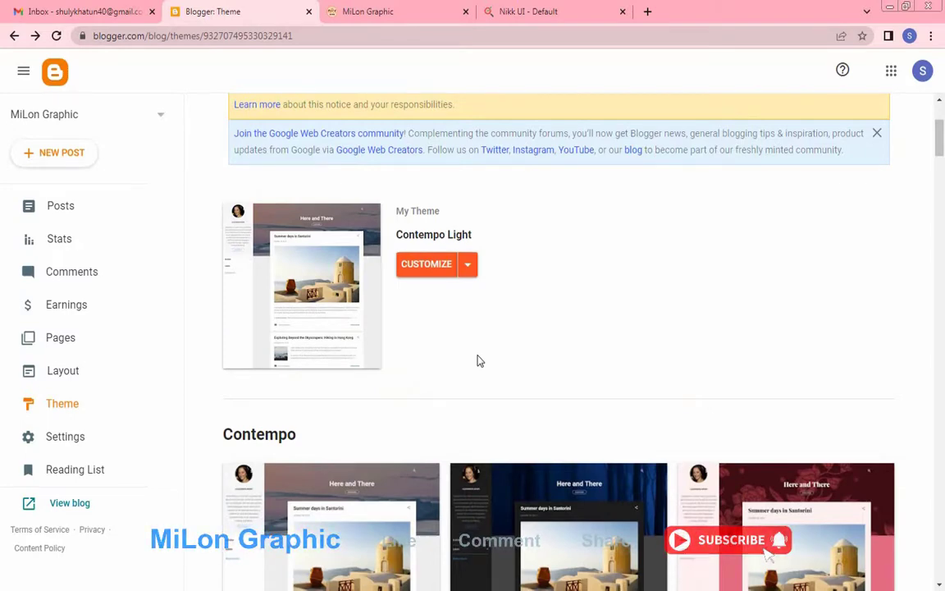
pyautogui.scroll(3, 475, 360)
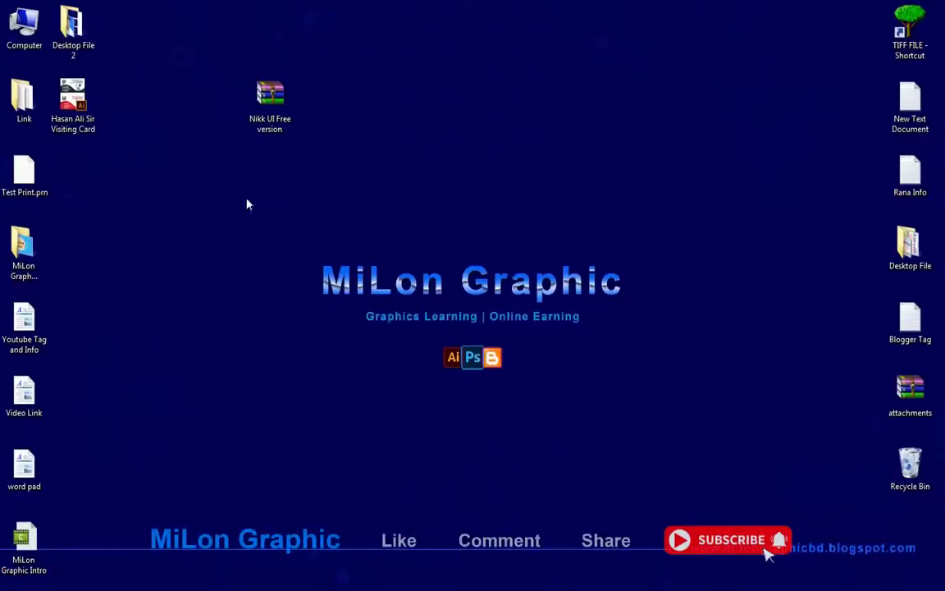
# - Extract the Nikk UI Free version archive into its own folder, place it below the archive on the desktop and open it
pyautogui.rightClick(272, 112)
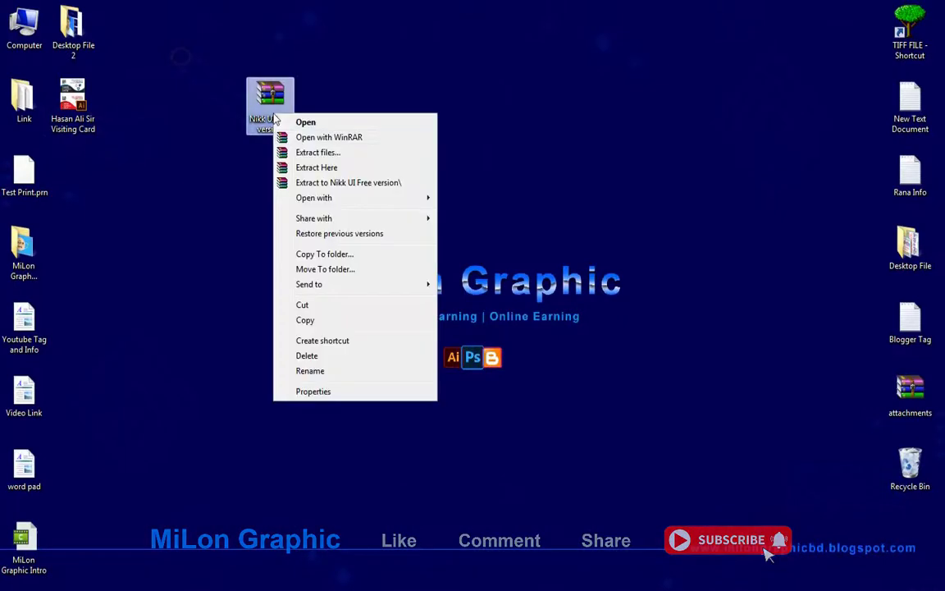
pyautogui.click(352, 187)
pyautogui.click(74, 205)
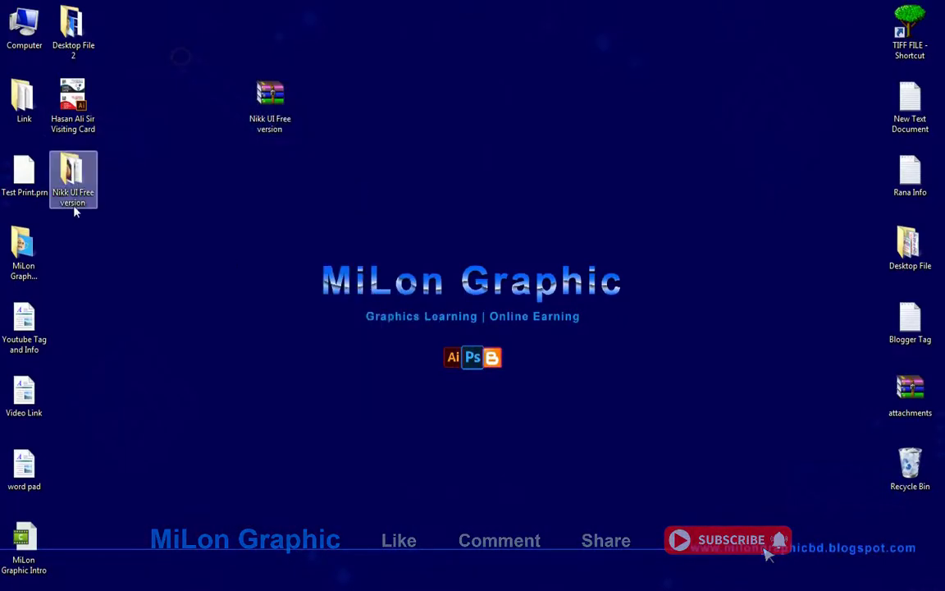
pyautogui.moveTo(74, 206); pyautogui.dragTo(265, 205)
pyautogui.doubleClick(265, 205)
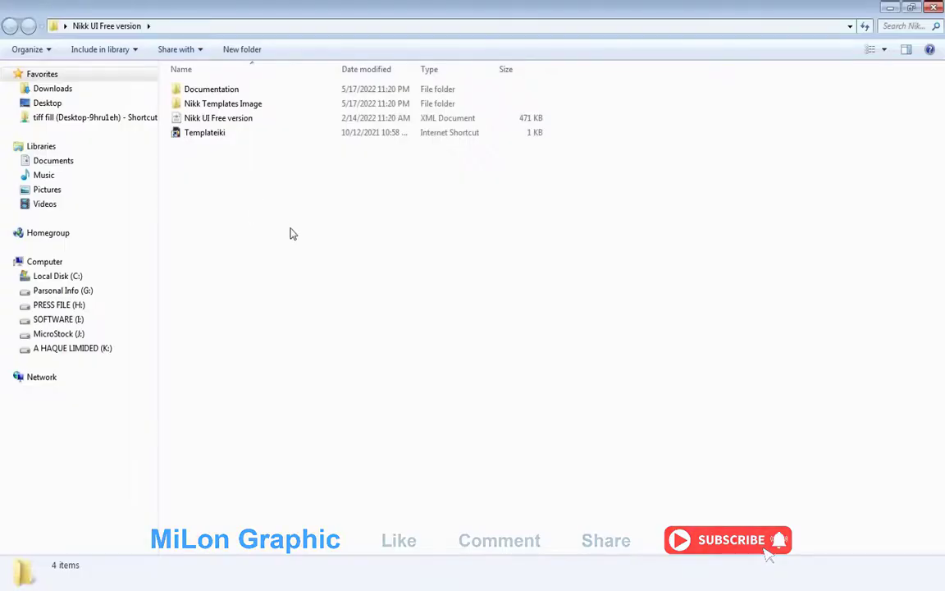
# - View the Nikk UI Free version XML file's code in Internet Explorer and close it
pyautogui.doubleClick(219, 120)
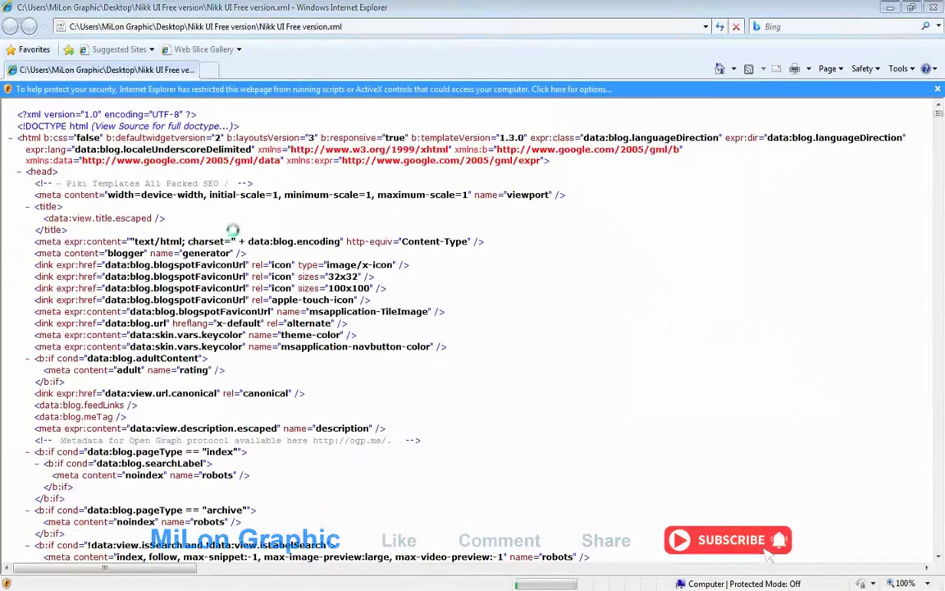
pyautogui.click(658, 190)
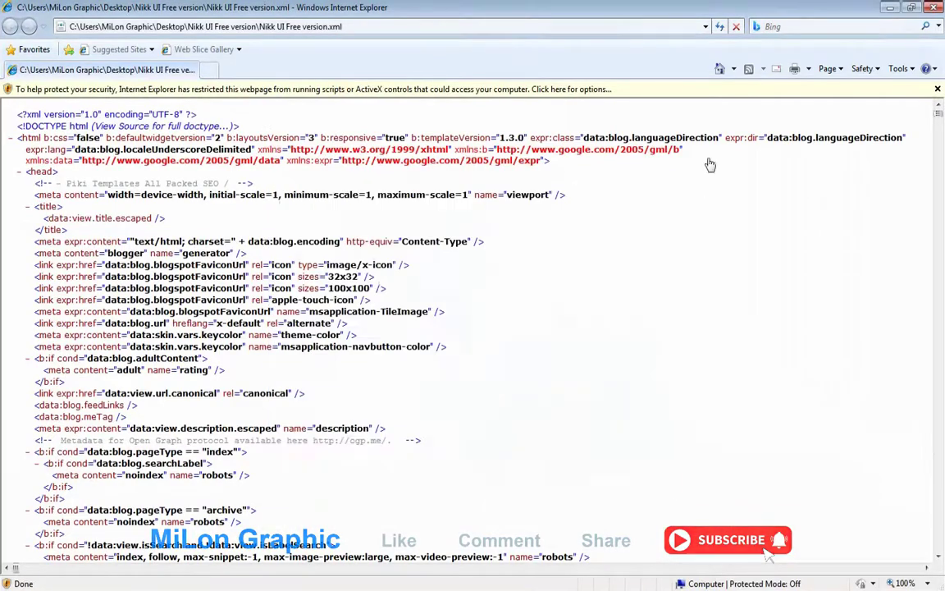
pyautogui.click(933, 7)
# - Open the Nikk UI Free version XML file in WordPad and cut all of its code
pyautogui.rightClick(230, 122)
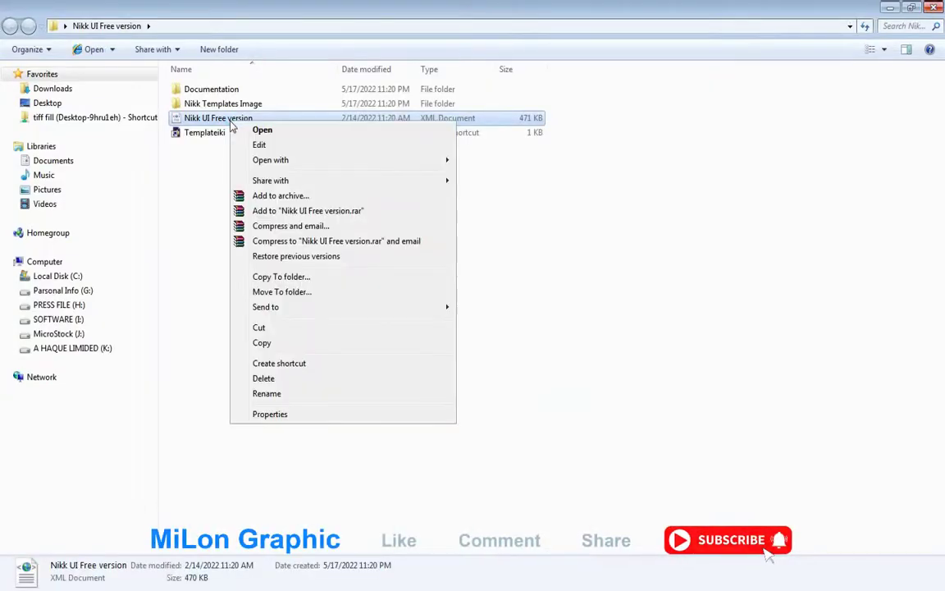
pyautogui.moveTo(363, 313)
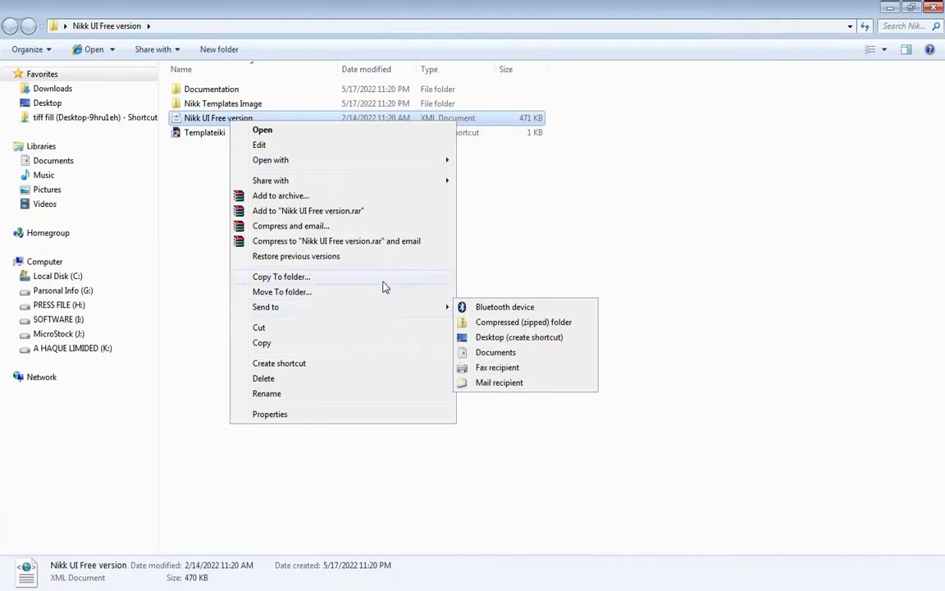
pyautogui.moveTo(381, 164)
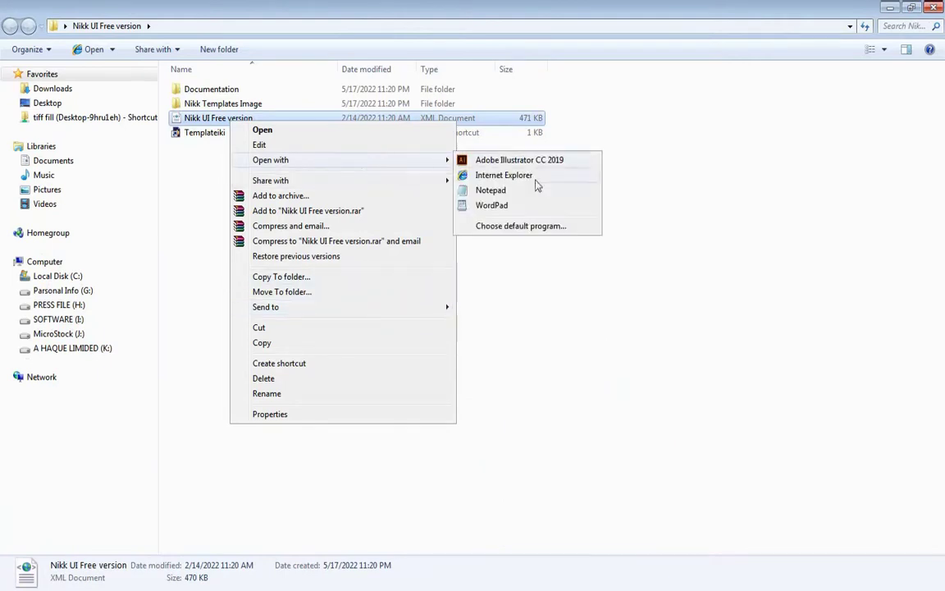
pyautogui.click(492, 205)
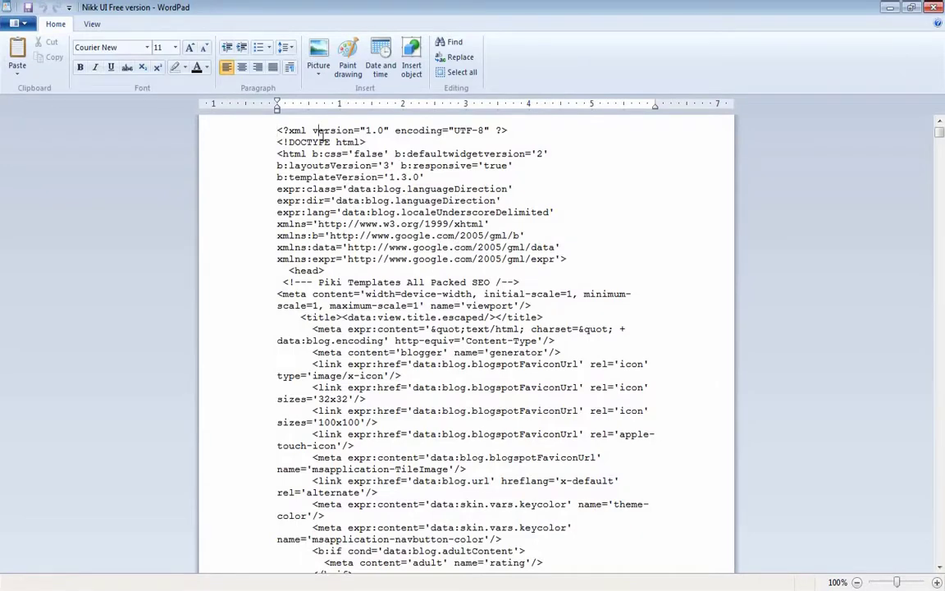
pyautogui.hotkey('ctrl', 'a')
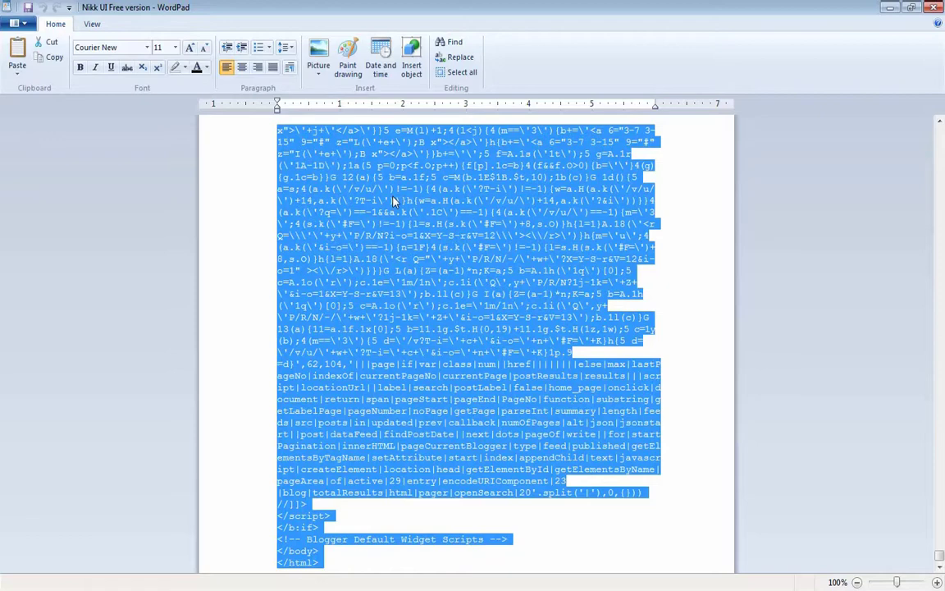
pyautogui.press('Delete')
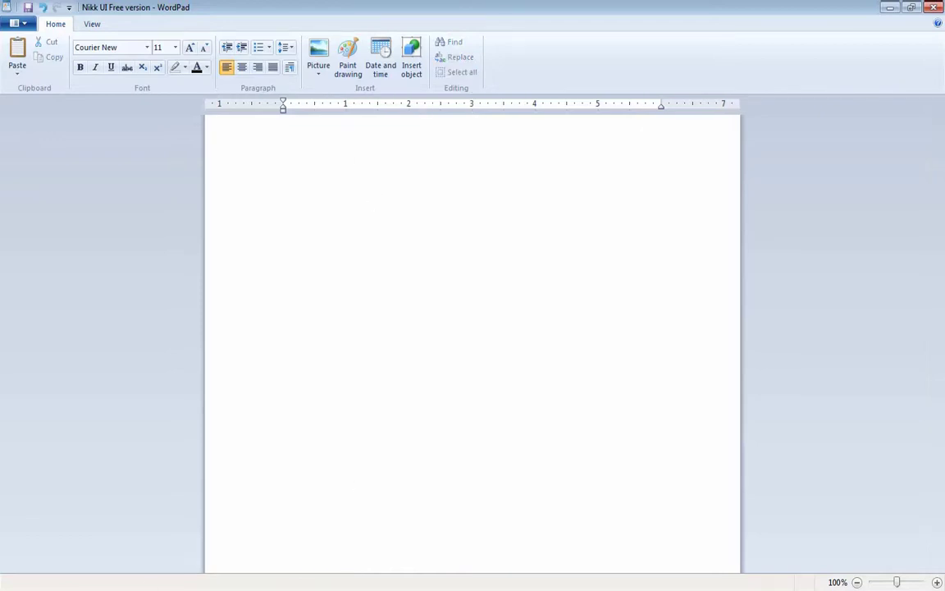
# - Switch back to Blogger in the browser and open the Contempo Light theme's HTML for editing
pyautogui.hotkey('alt', 'Tab')
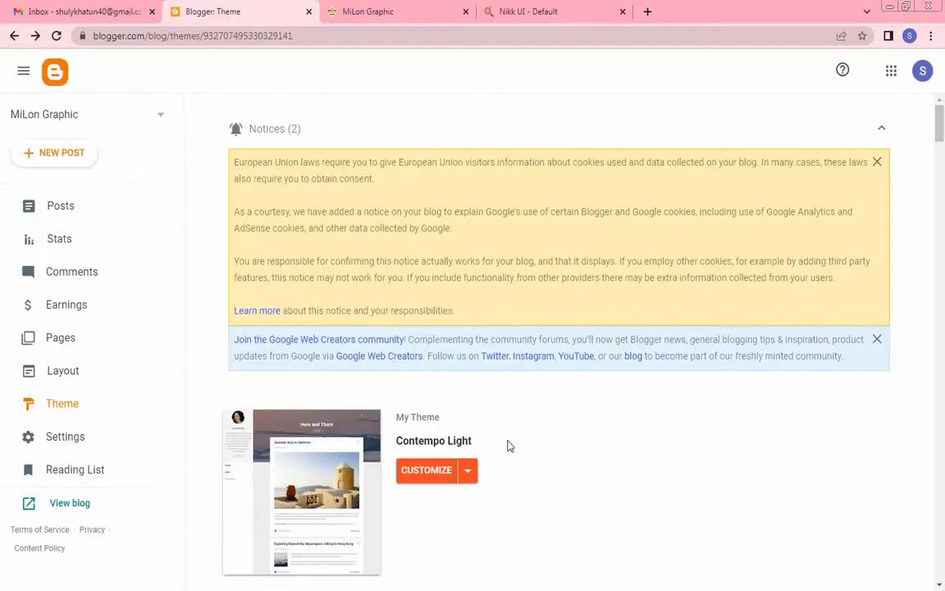
pyautogui.scroll(-2, 463, 459)
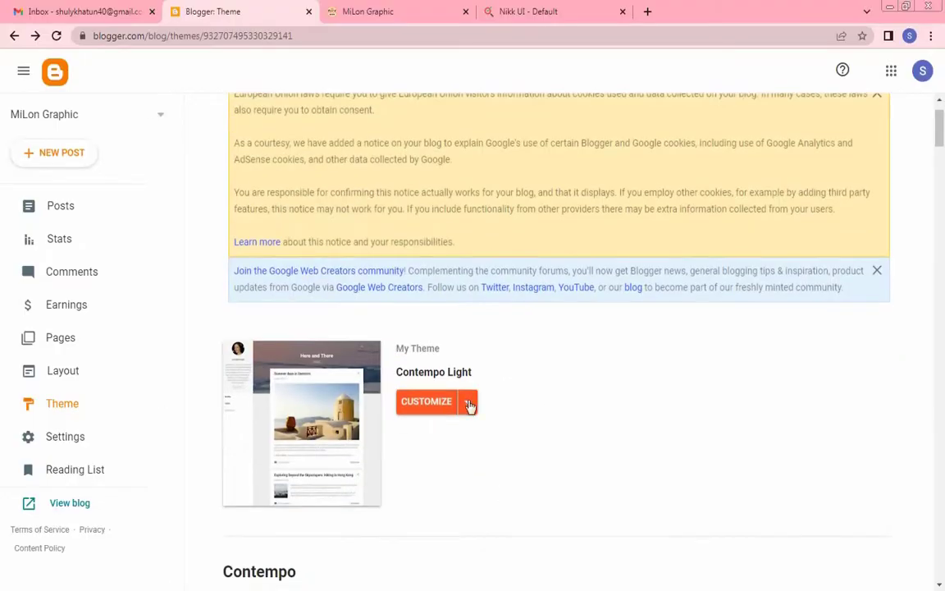
pyautogui.scroll(-1, 478, 405)
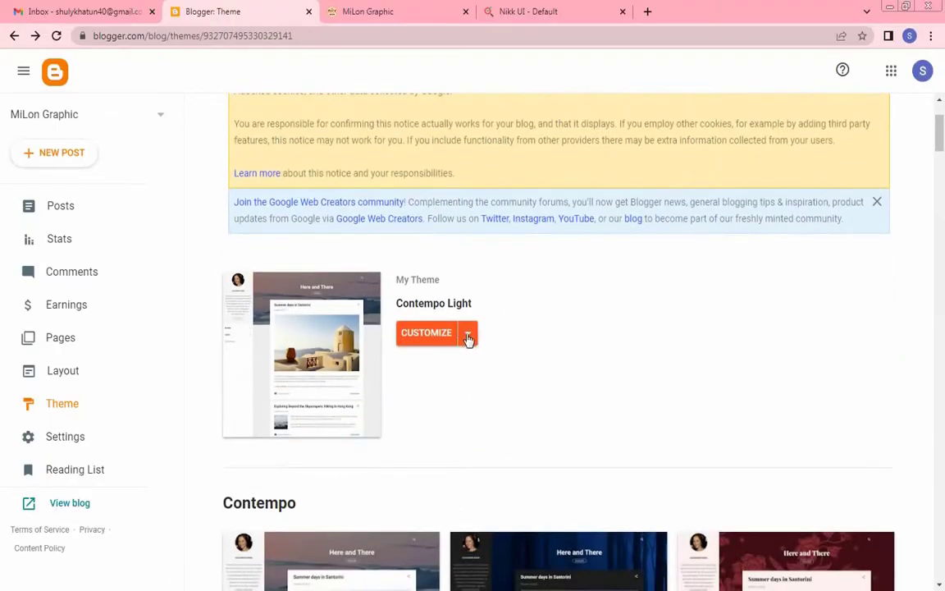
pyautogui.click(467, 335)
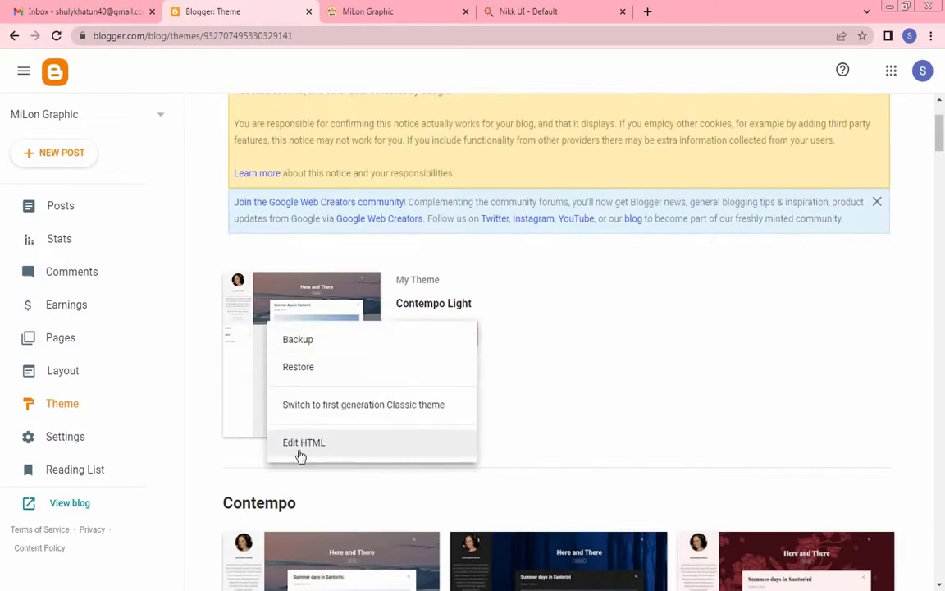
pyautogui.click(363, 453)
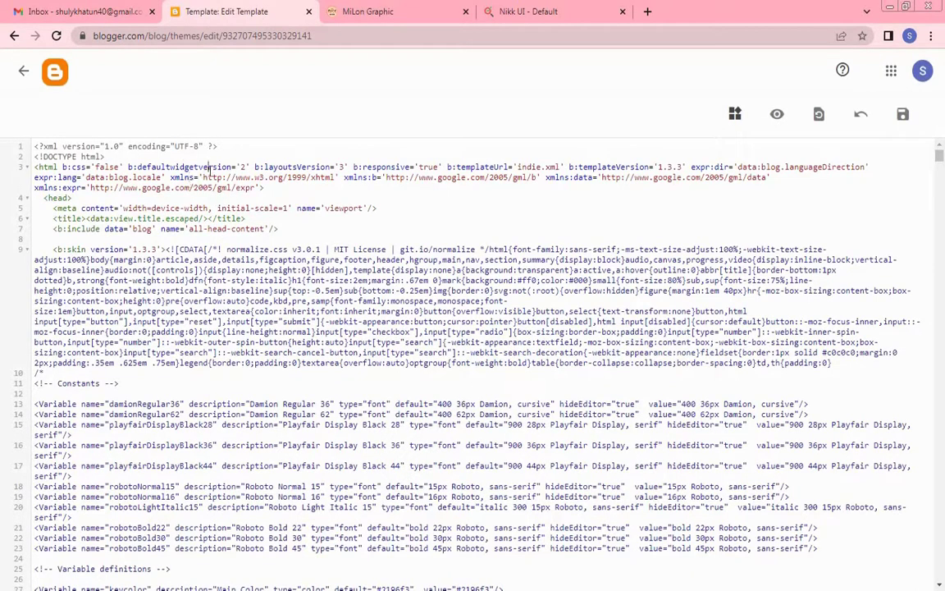
# - Replace the theme's entire HTML with the cut Nikk UI template code and save the theme
pyautogui.hotkey('ctrl', 'a')
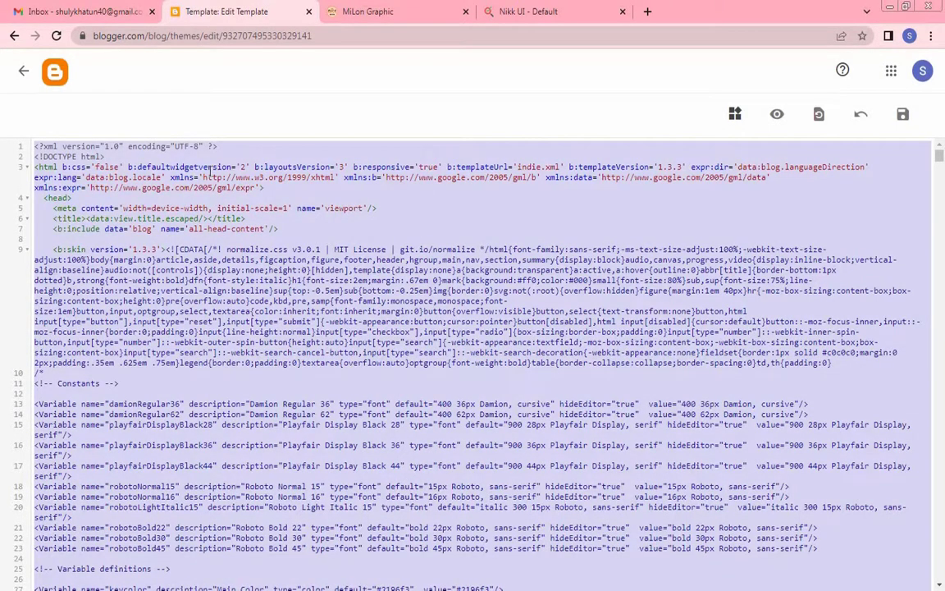
pyautogui.press('BackSpace')
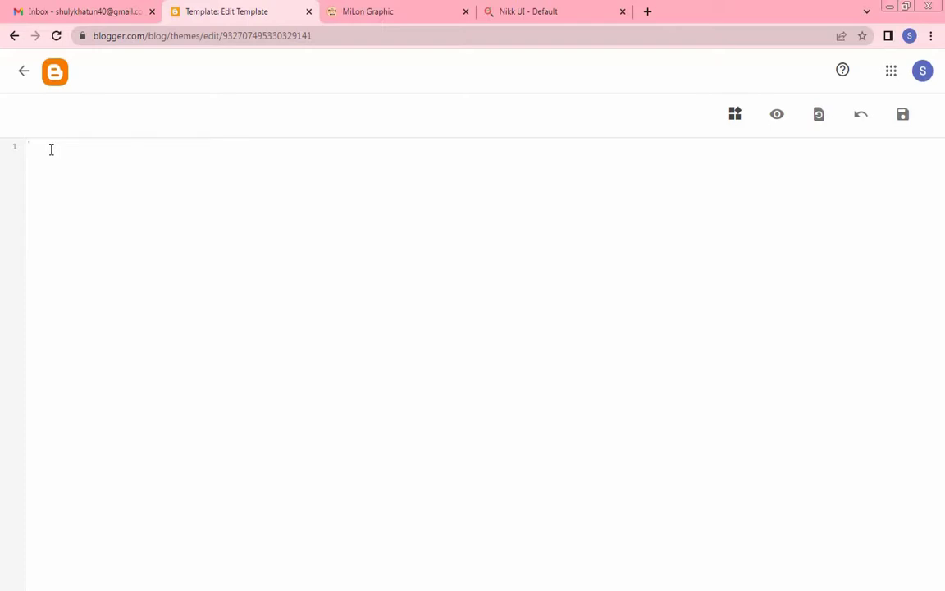
pyautogui.hotkey('ctrl', 'v')
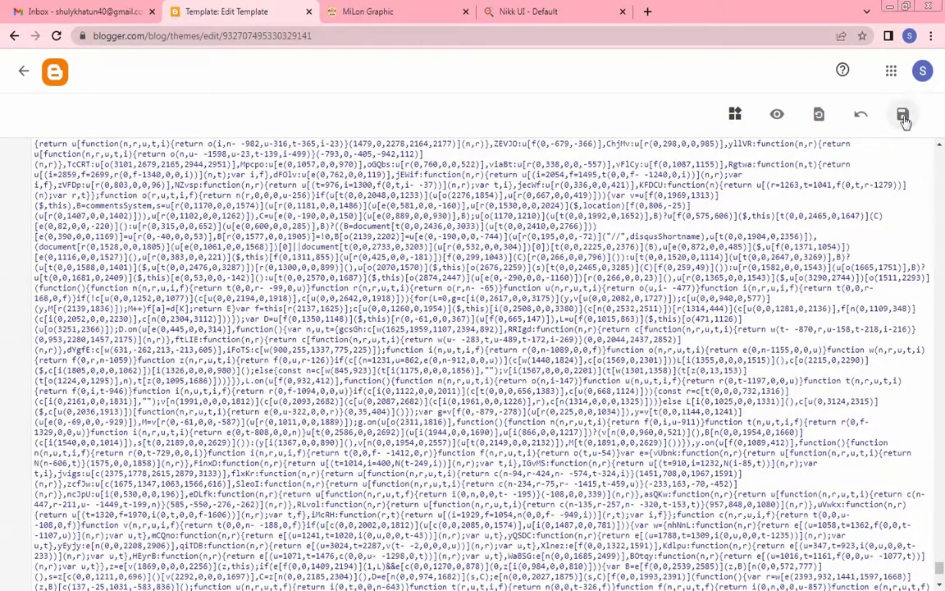
pyautogui.click(902, 116)
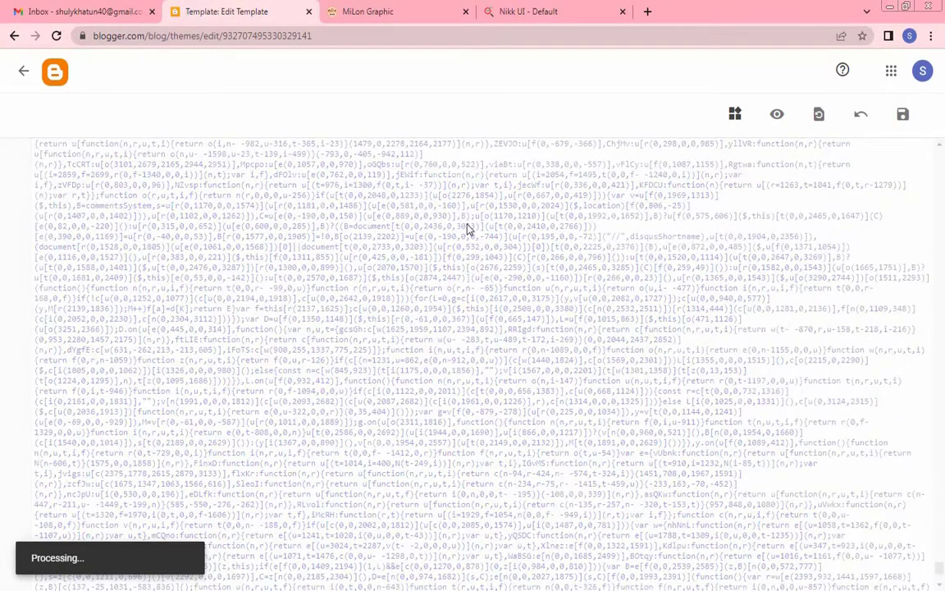
# - Leave the theme's HTML editor and open the live MiLon Graphic blog
pyautogui.scroll(-15, 476, 361)
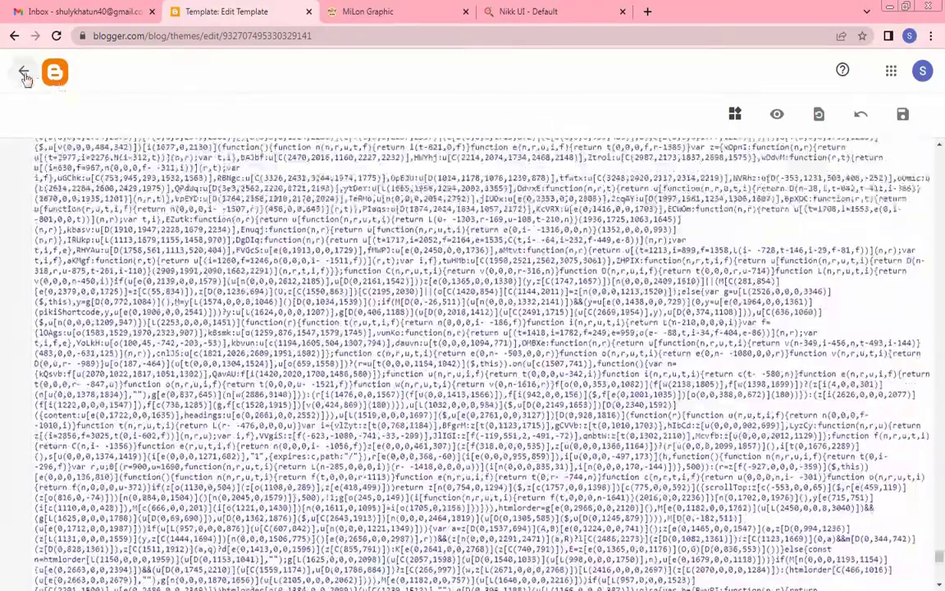
pyautogui.click(26, 75)
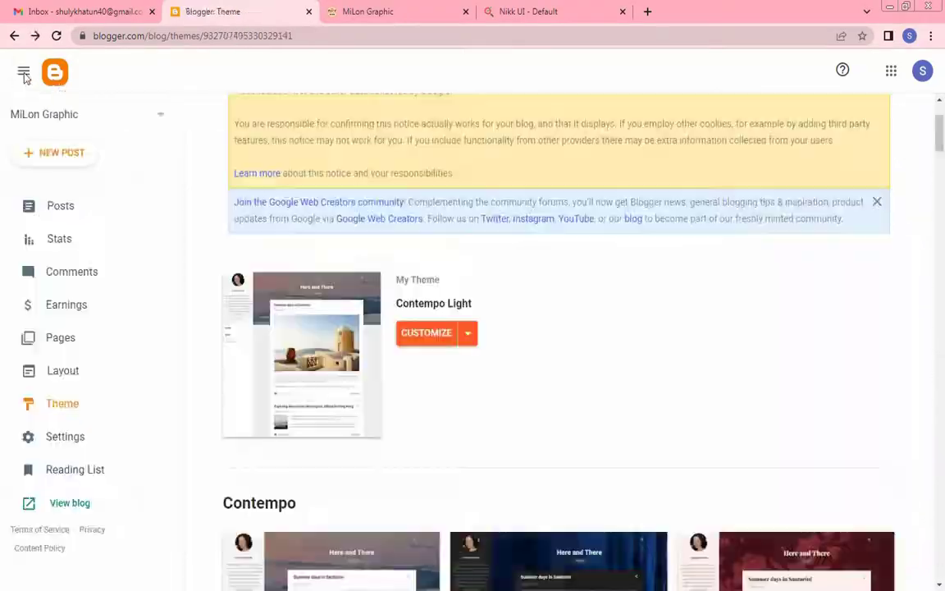
pyautogui.scroll(-3, 385, 262)
pyautogui.scroll(3, 270, 345)
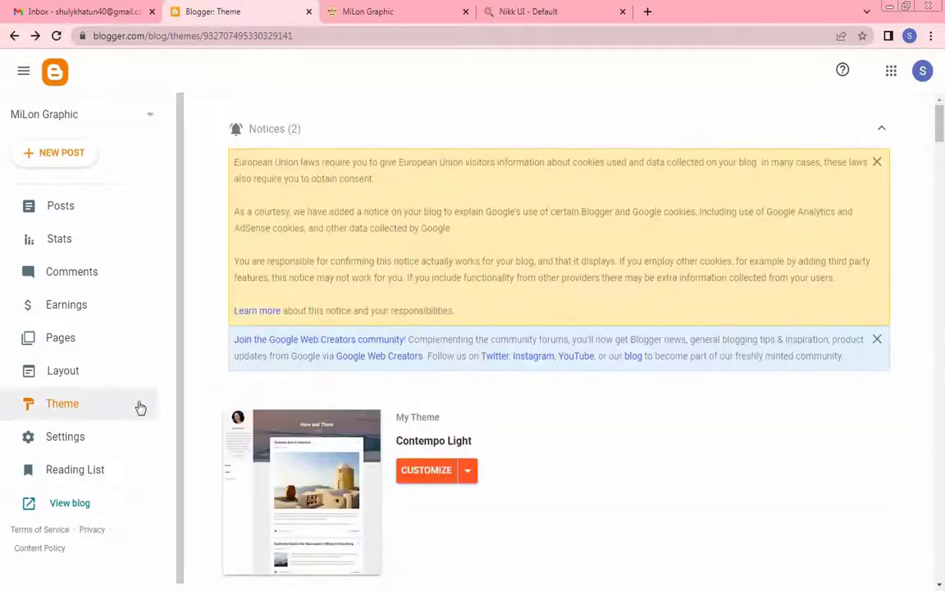
pyautogui.click(65, 504)
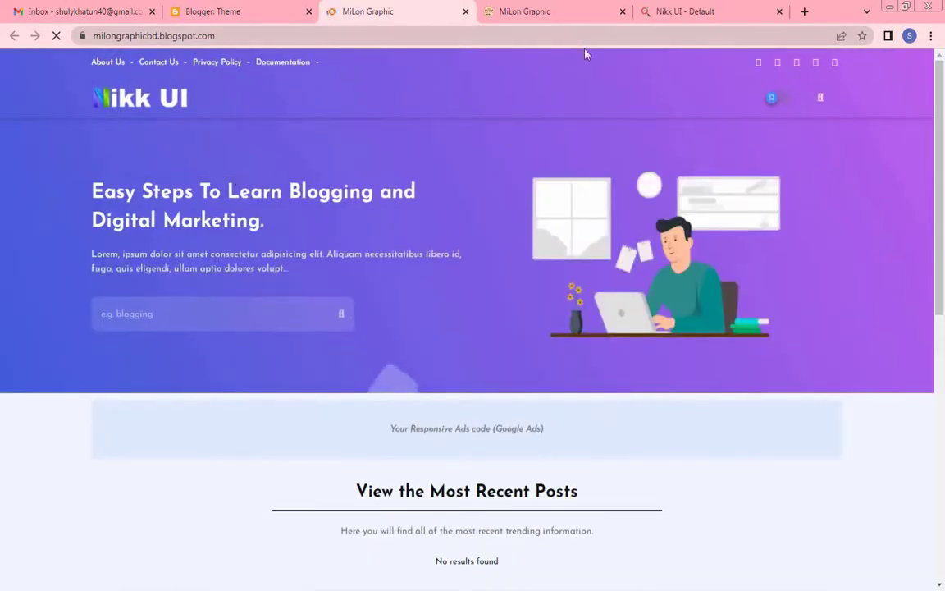
# - Compare the Nikk UI demo site with the live blog's homepage, viewing the blog's full length
pyautogui.click(663, 16)
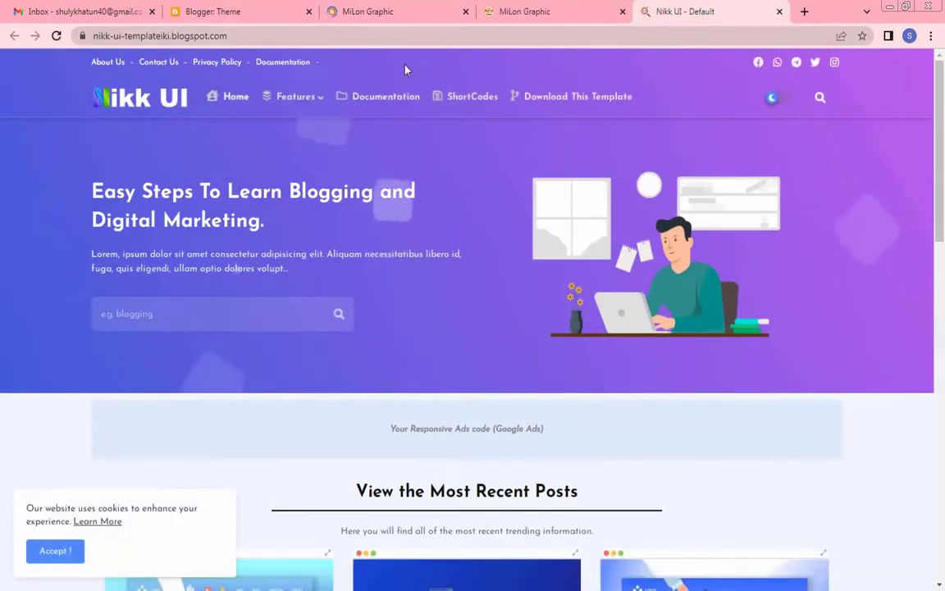
pyautogui.click(402, 16)
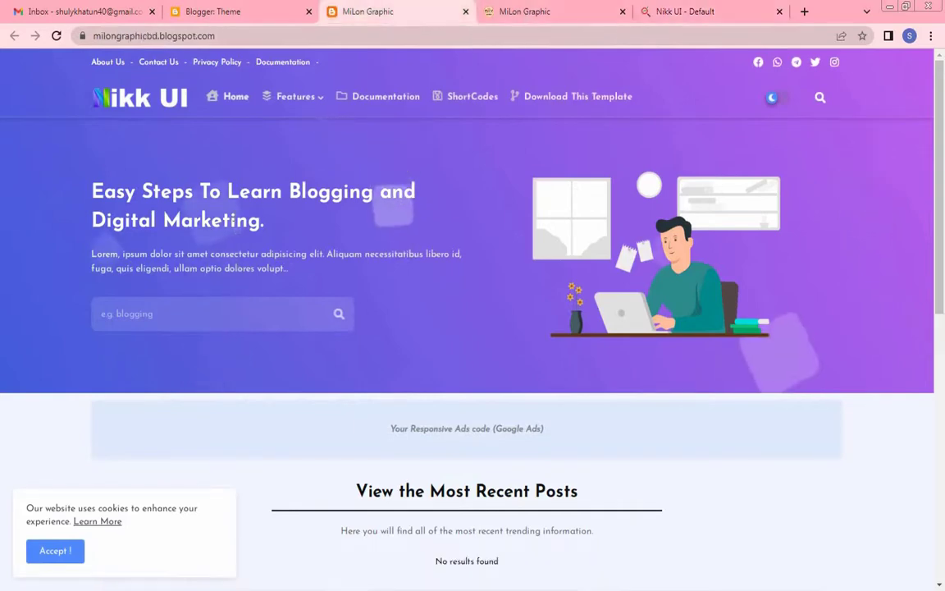
pyautogui.scroll(-15, 210, 261)
pyautogui.scroll(15, 310, 295)
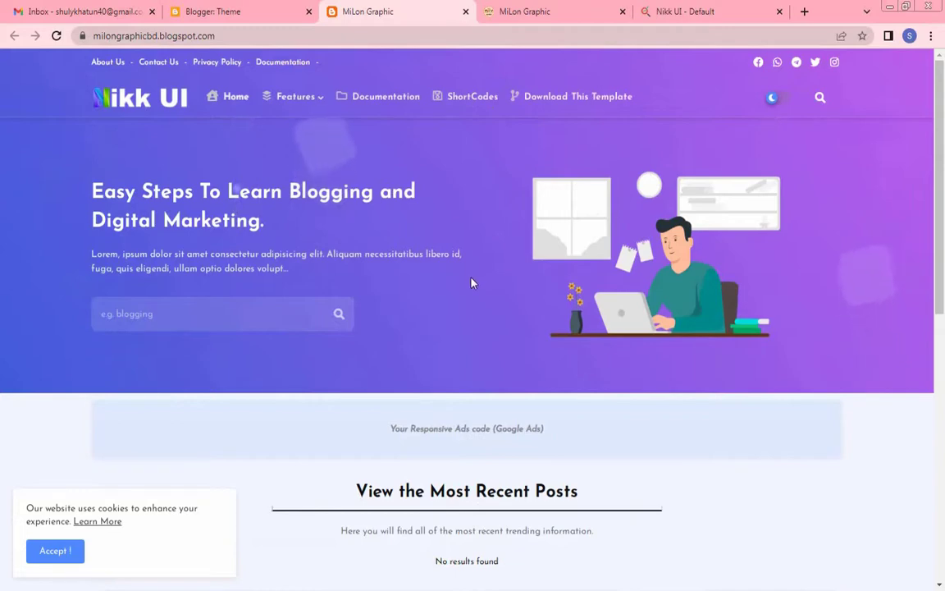
# - Return to Blogger, open the blog's layout and dismiss the Google Web Creators community notice
pyautogui.click(221, 15)
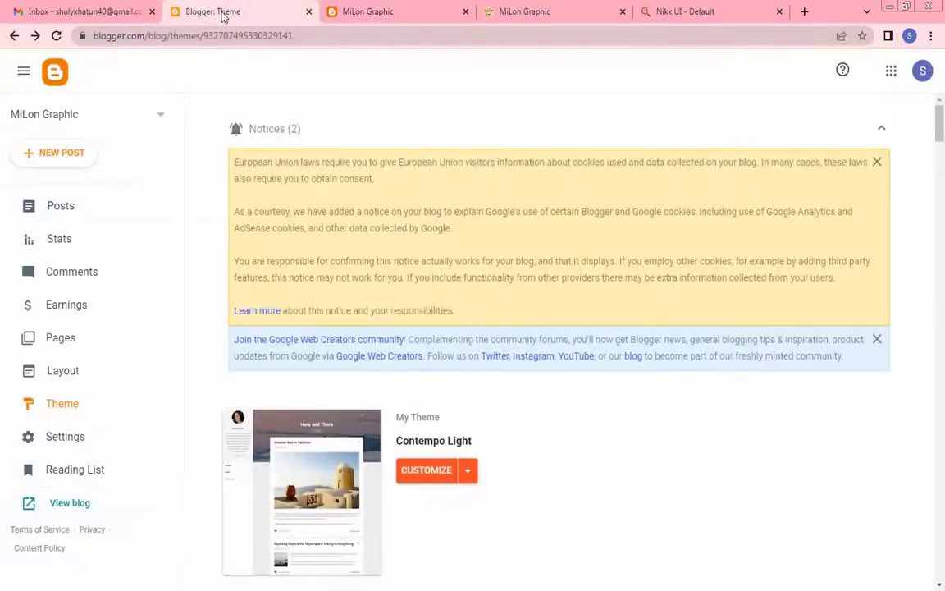
pyautogui.scroll(-5, 431, 344)
pyautogui.scroll(6, 431, 344)
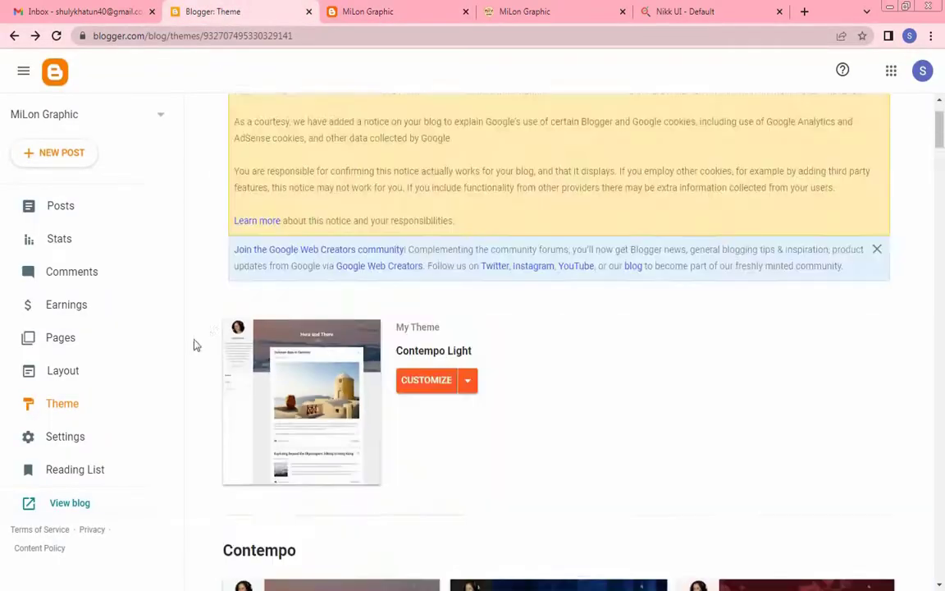
pyautogui.click(90, 381)
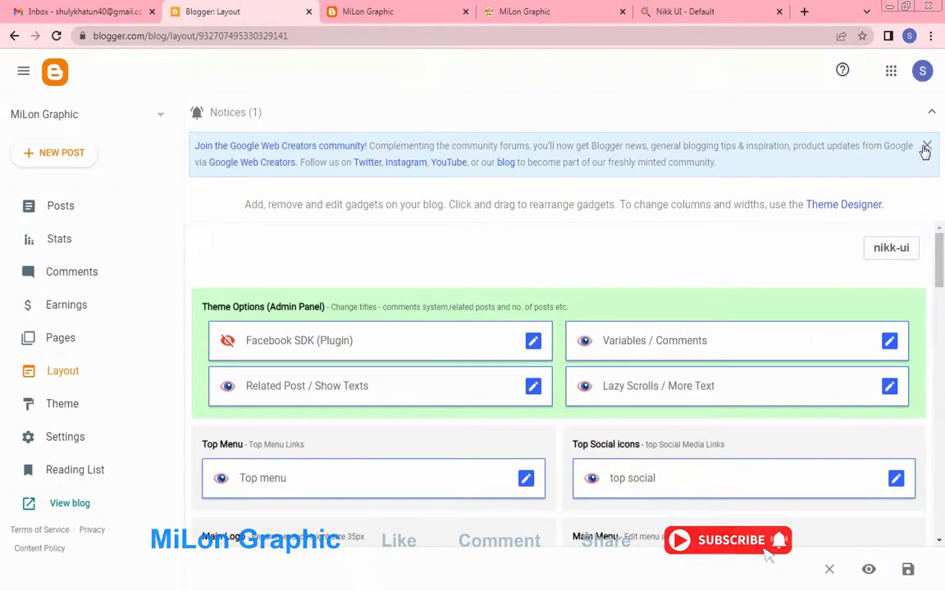
pyautogui.click(927, 145)
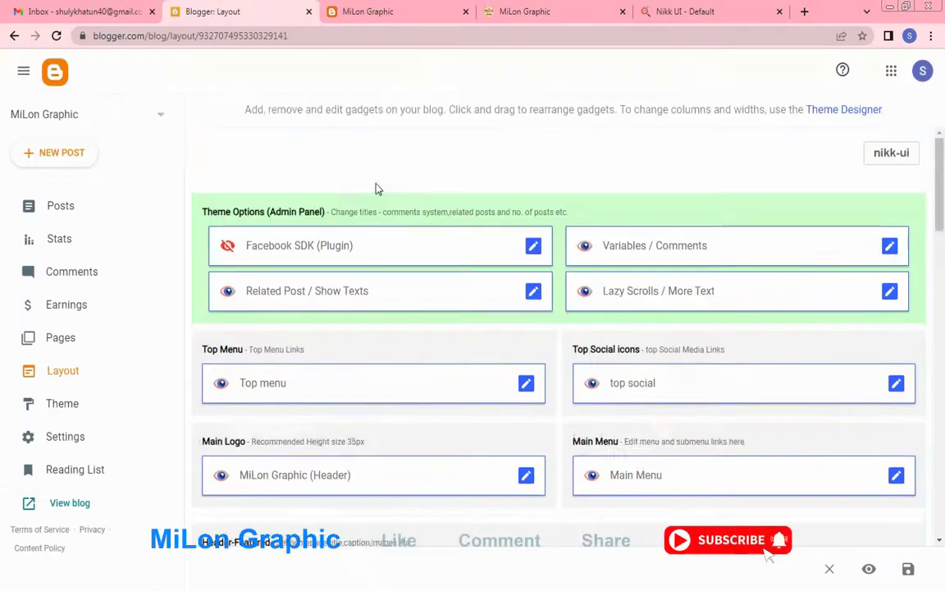
# - Review the layout's gadget sections from Theme Options down to Cookies Consent
pyautogui.scroll(-10, 500, 265)
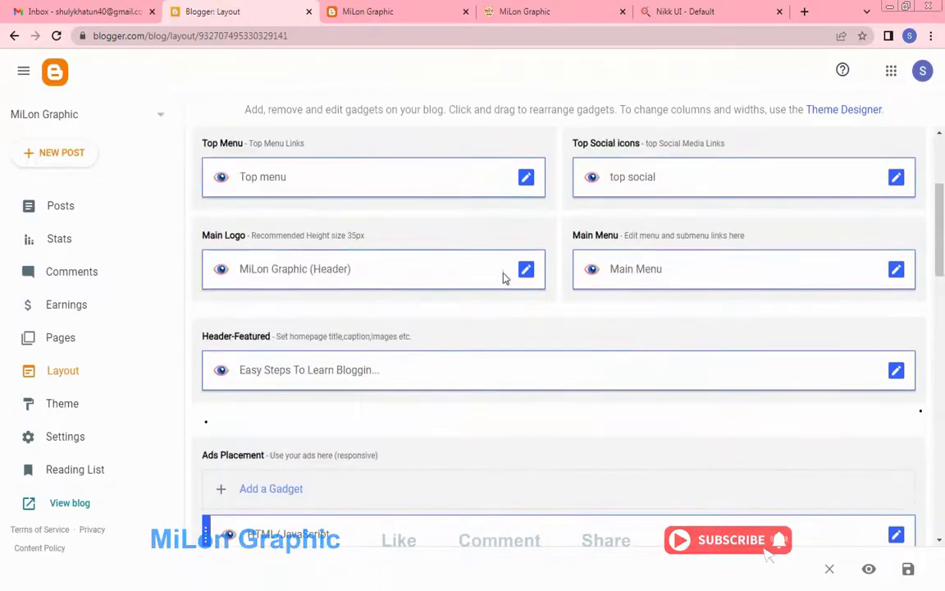
pyautogui.scroll(-6, 498, 306)
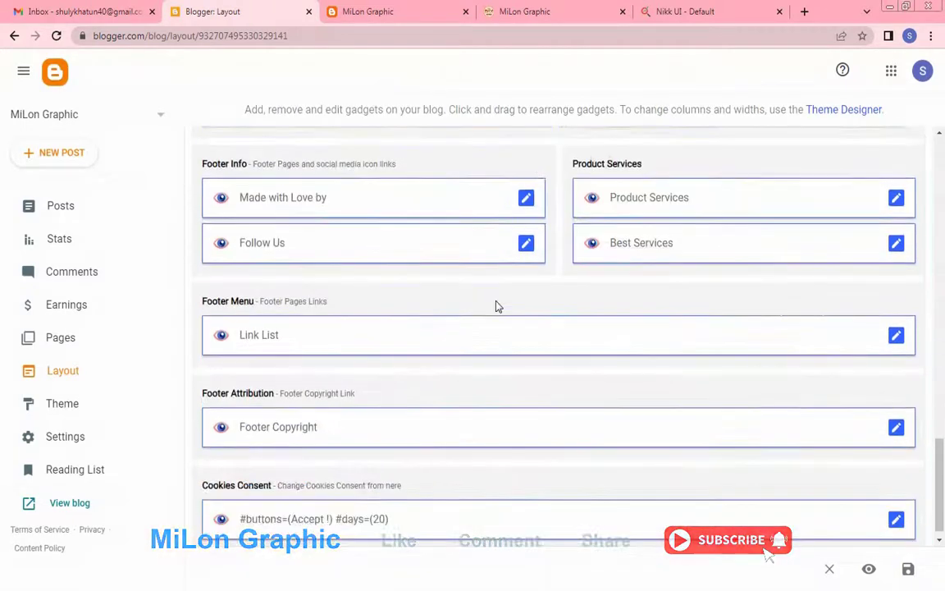
pyautogui.scroll(8, 454, 317)
pyautogui.scroll(10, 462, 320)
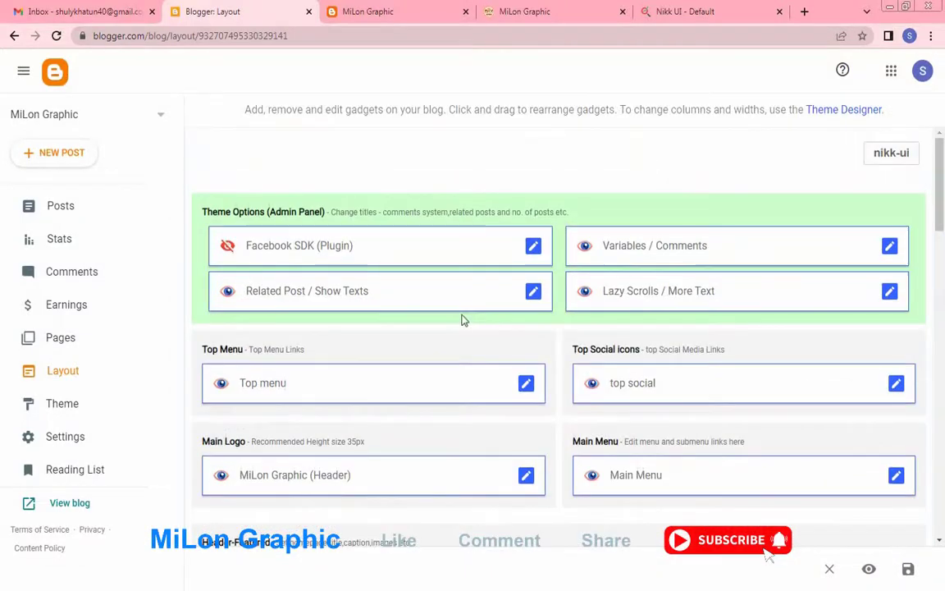
pyautogui.scroll(-2, 366, 323)
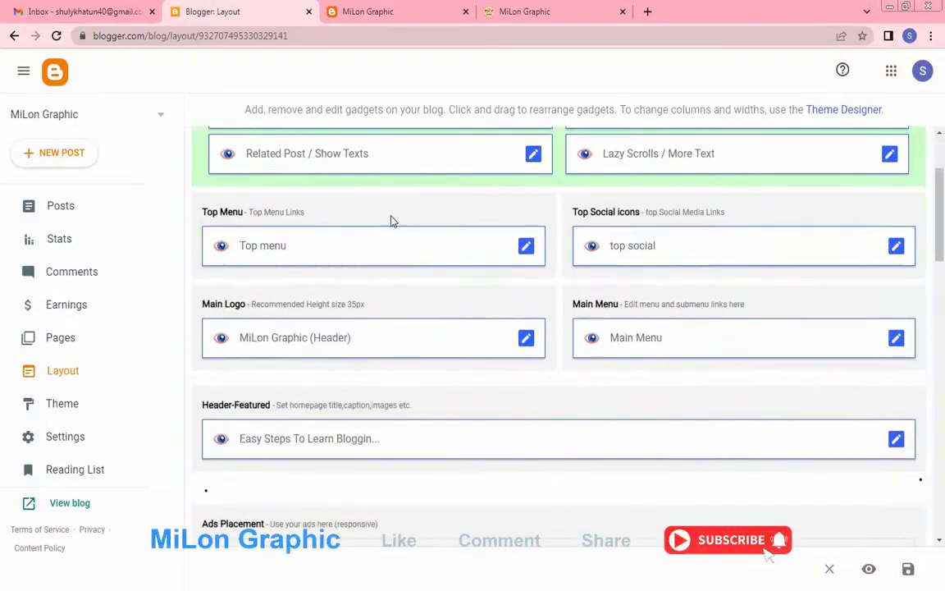
# - Check the live blog's homepage header and open the custom theme's HTML for editing in Blogger
pyautogui.click(390, 18)
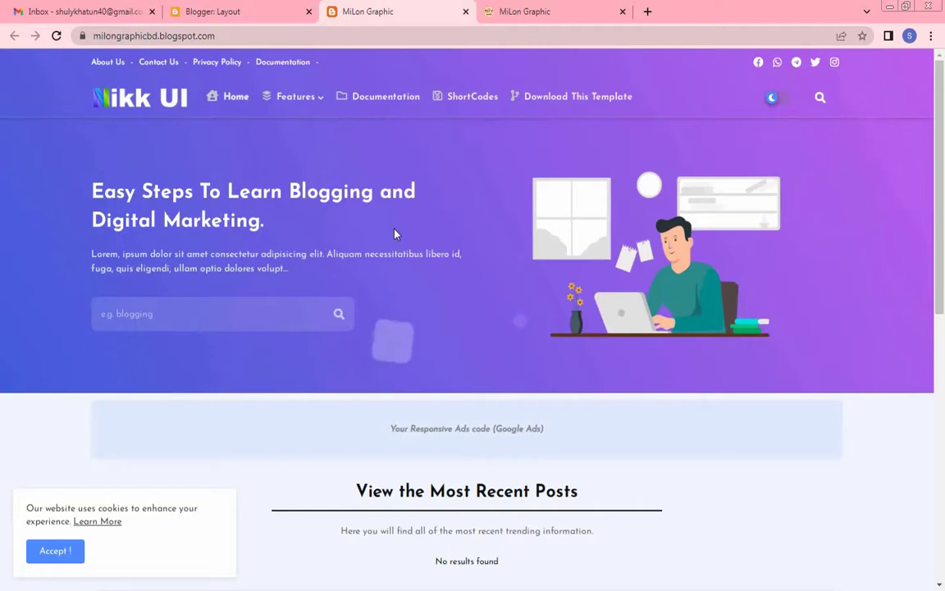
pyautogui.click(246, 16)
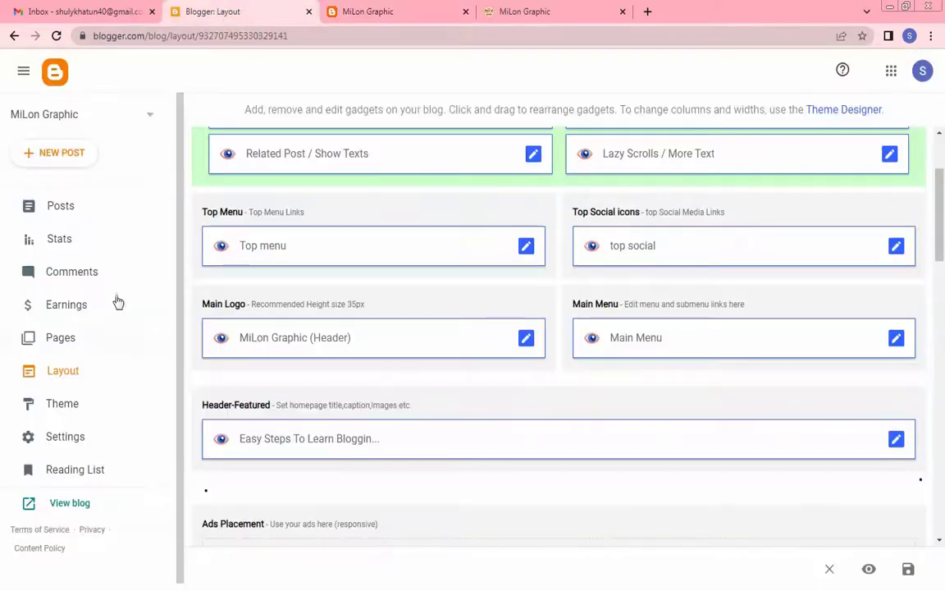
pyautogui.click(64, 406)
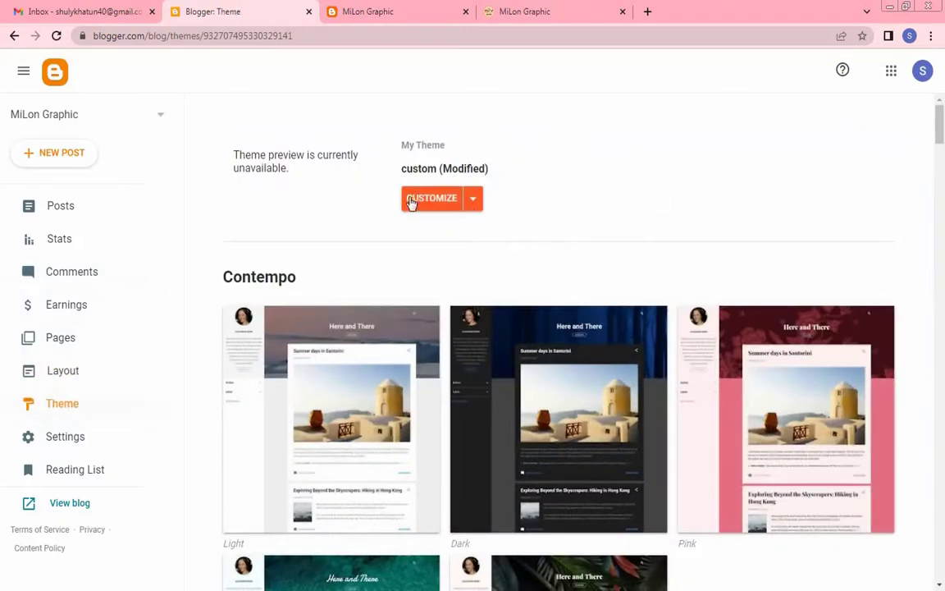
pyautogui.click(475, 201)
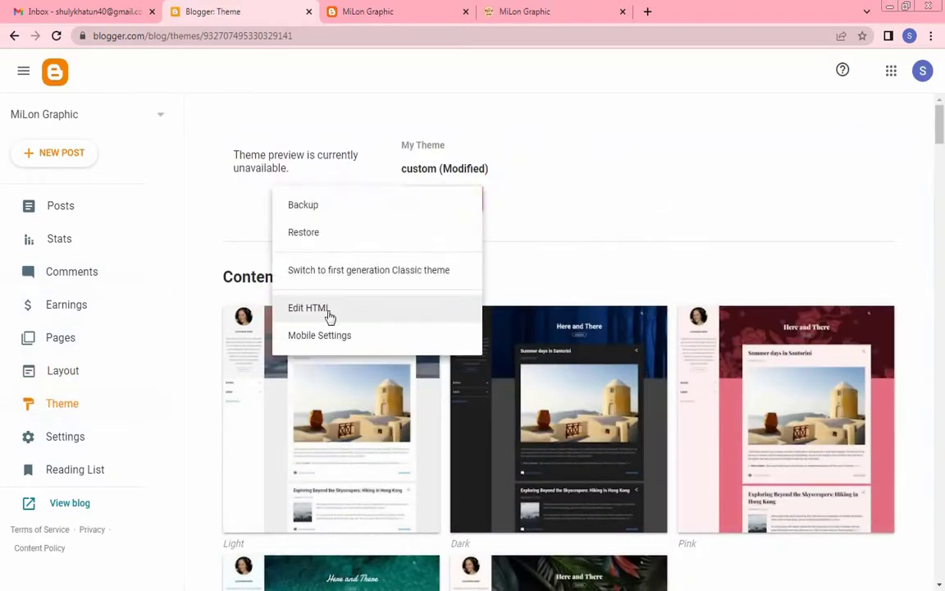
pyautogui.click(356, 316)
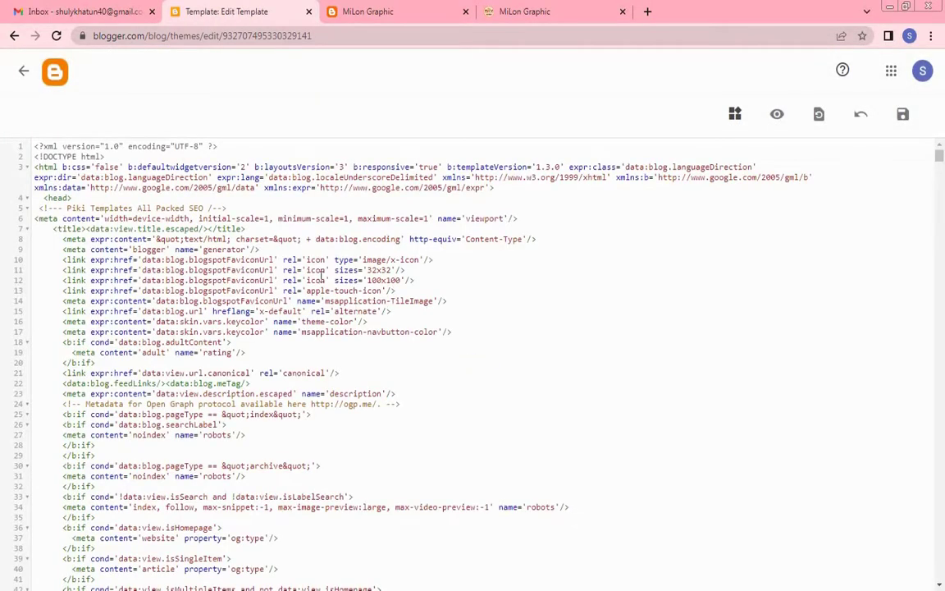
# - Locate the Menu Color One and Menu Color Two variables in the theme code's Main Menu group
pyautogui.scroll(-10, 301, 269)
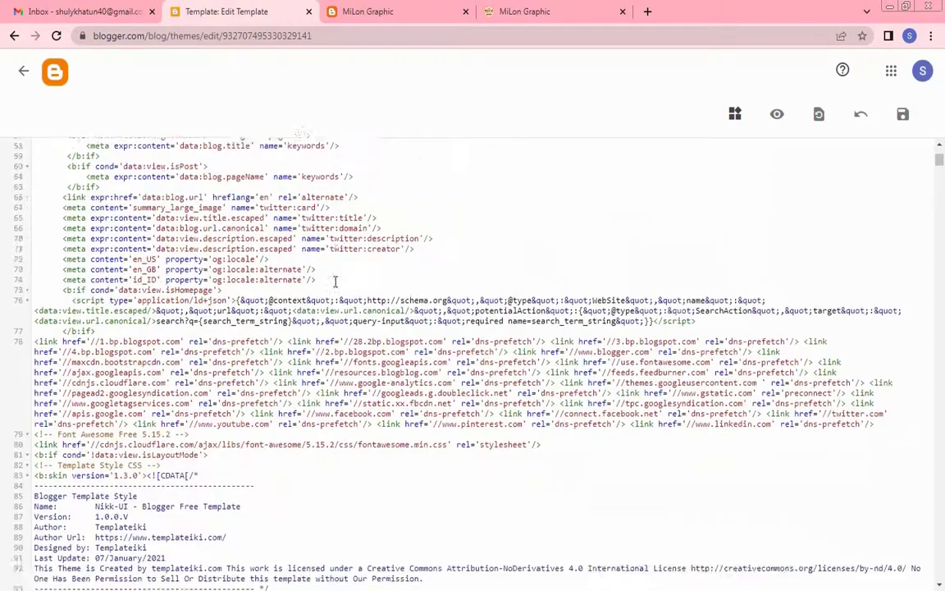
pyautogui.scroll(-2, 334, 282)
pyautogui.scroll(-2, 301, 257)
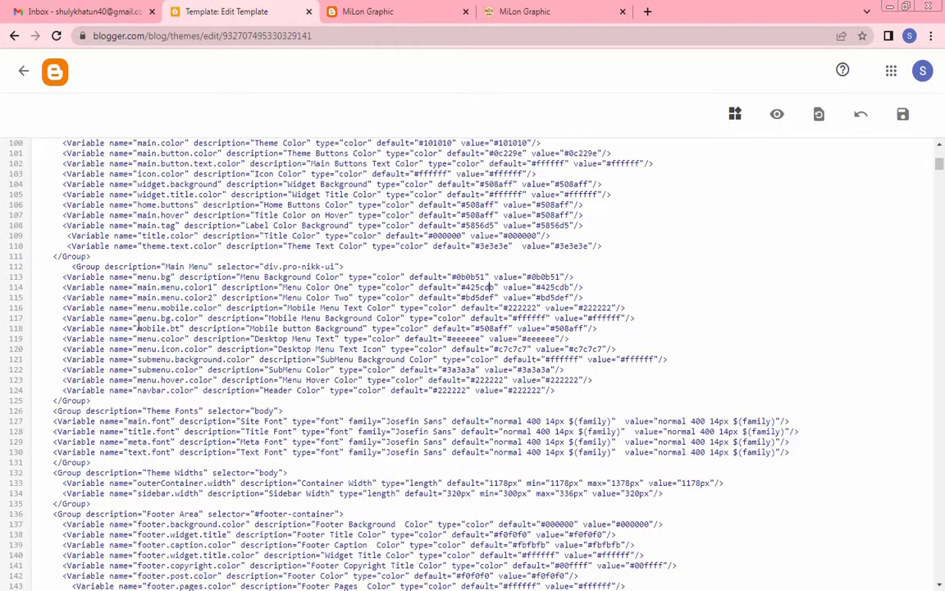
pyautogui.doubleClick(437, 297)
pyautogui.click(468, 287)
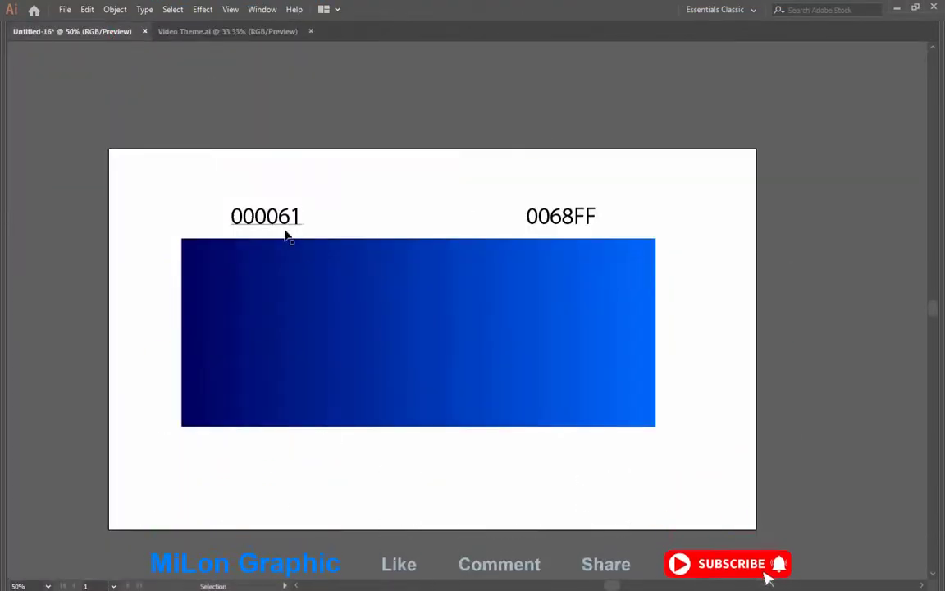
# - In Illustrator, show the panels and inspect the blue gradient rectangle and its two hex colour labels
pyautogui.press('Tab')
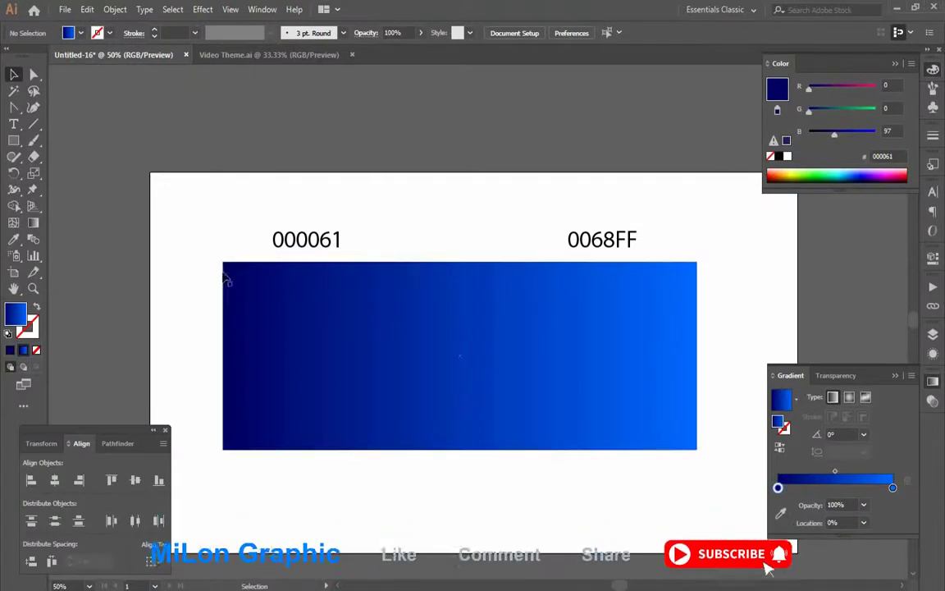
pyautogui.click(315, 248)
pyautogui.click(619, 250)
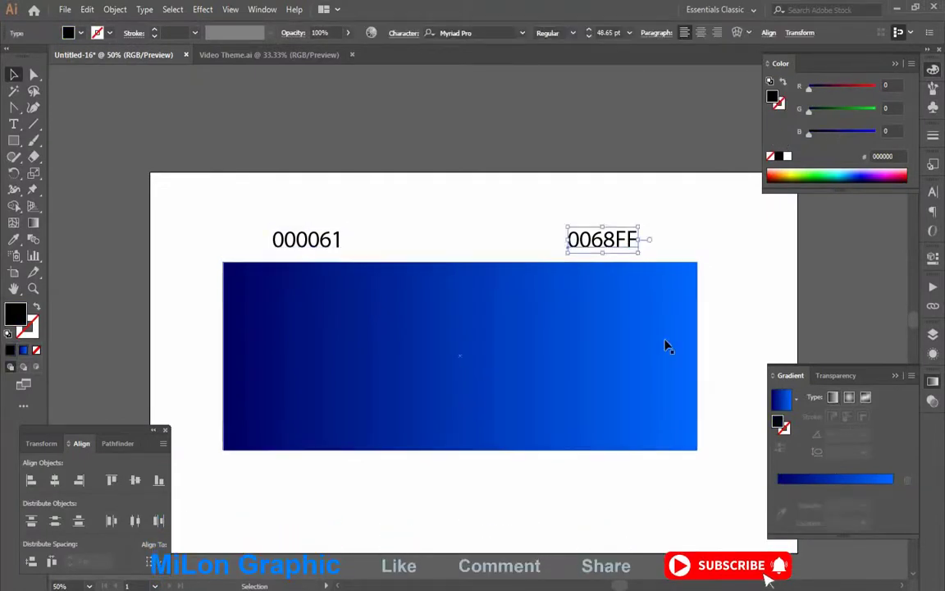
pyautogui.click(432, 344)
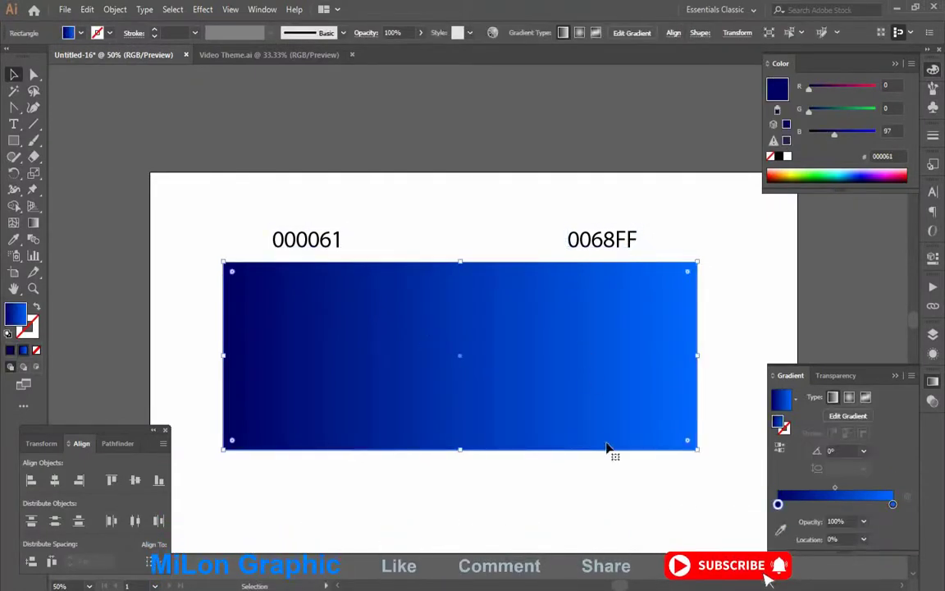
pyautogui.click(475, 201)
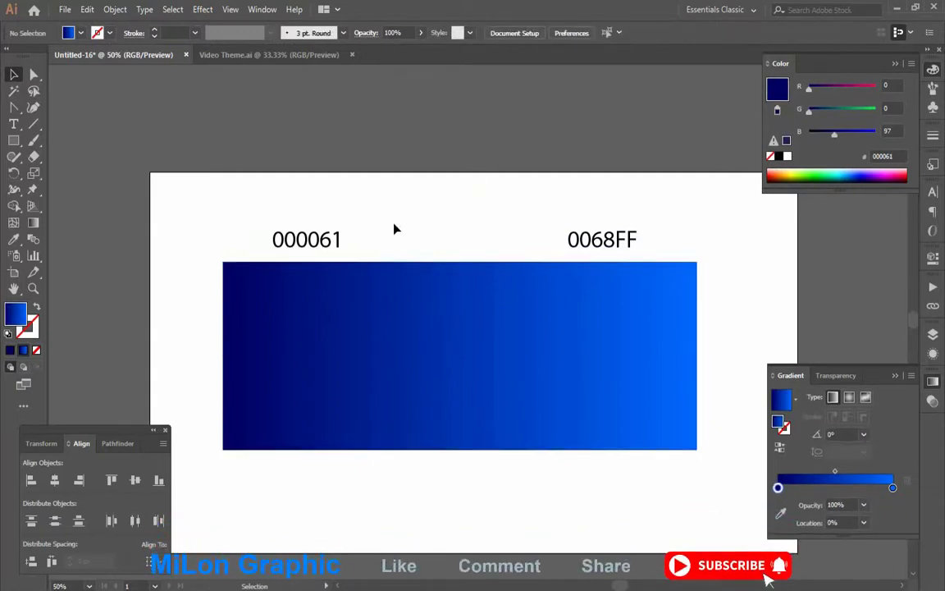
# - Copy the hex code 000061 from the dark blue label and switch back to Blogger's theme code
pyautogui.doubleClick(328, 245)
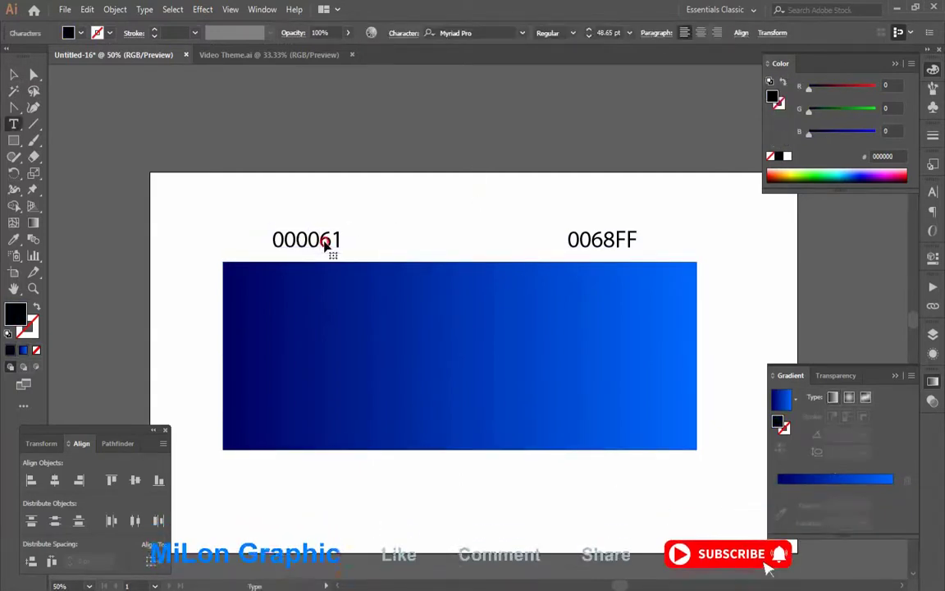
pyautogui.doubleClick(330, 240)
pyautogui.hotkey('ctrl', 'c')
pyautogui.press('ctrl')
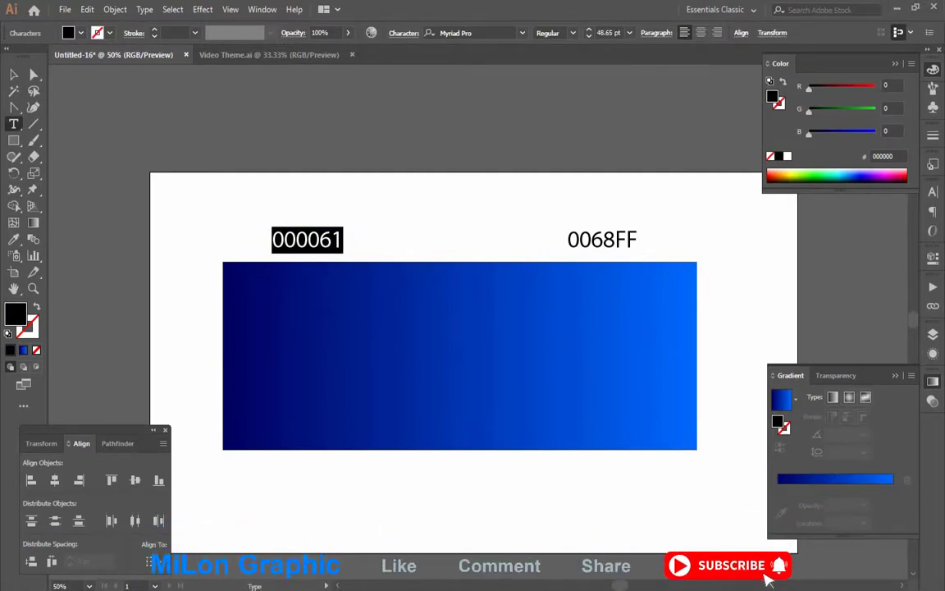
pyautogui.hotkey('alt', 'Tab')
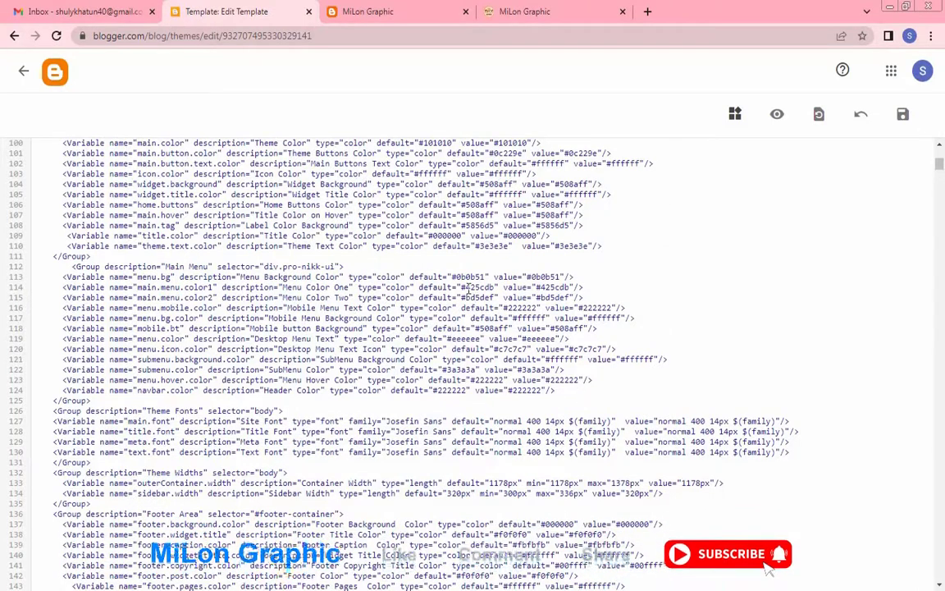
# - Set both the default and the value of the Menu Color One variable to #000061
pyautogui.moveTo(461, 287); pyautogui.dragTo(488, 287)
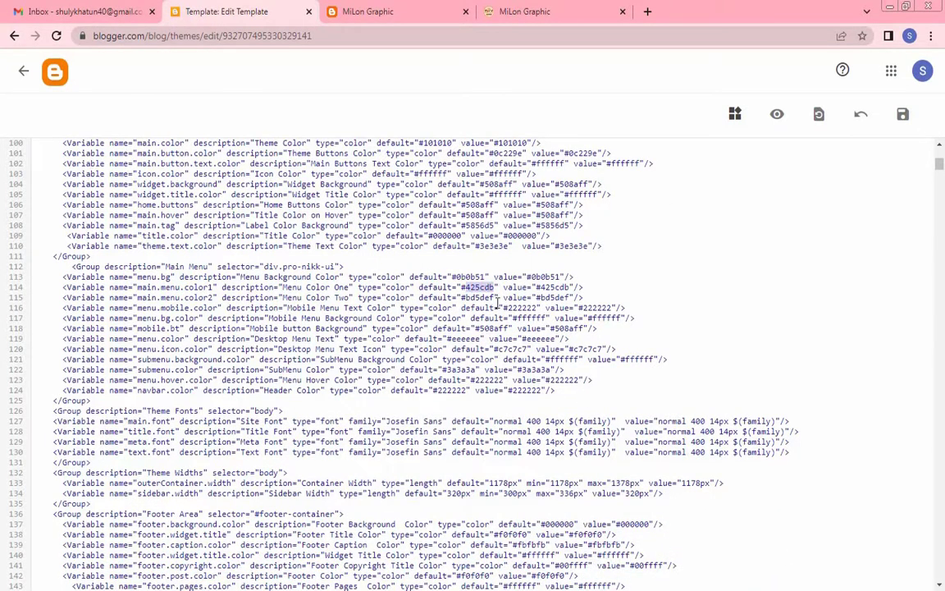
pyautogui.click(474, 287)
pyautogui.moveTo(463, 287); pyautogui.dragTo(495, 286)
pyautogui.write('#')
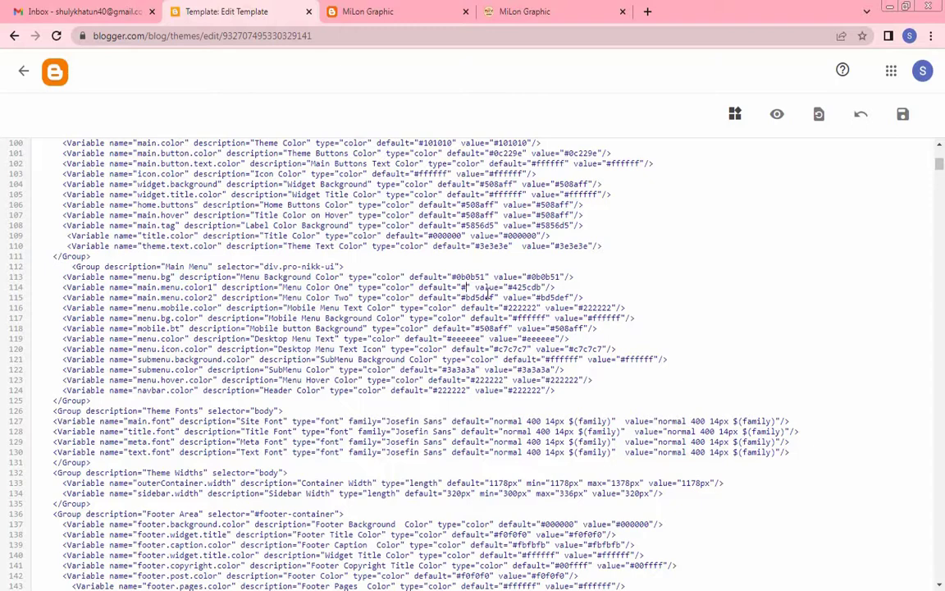
pyautogui.write('000064')
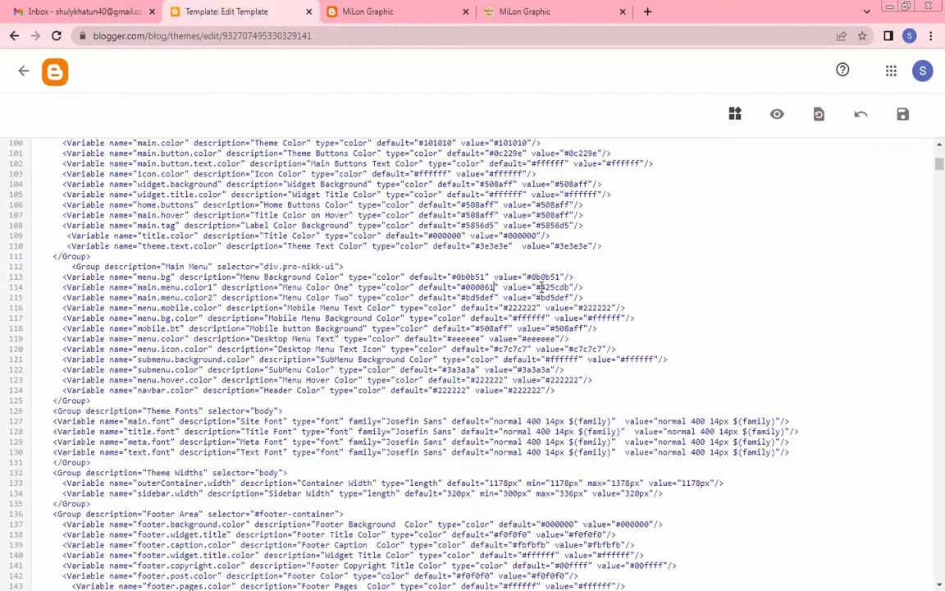
pyautogui.moveTo(538, 287); pyautogui.dragTo(567, 287)
pyautogui.hotkey('ctrl', 'v')
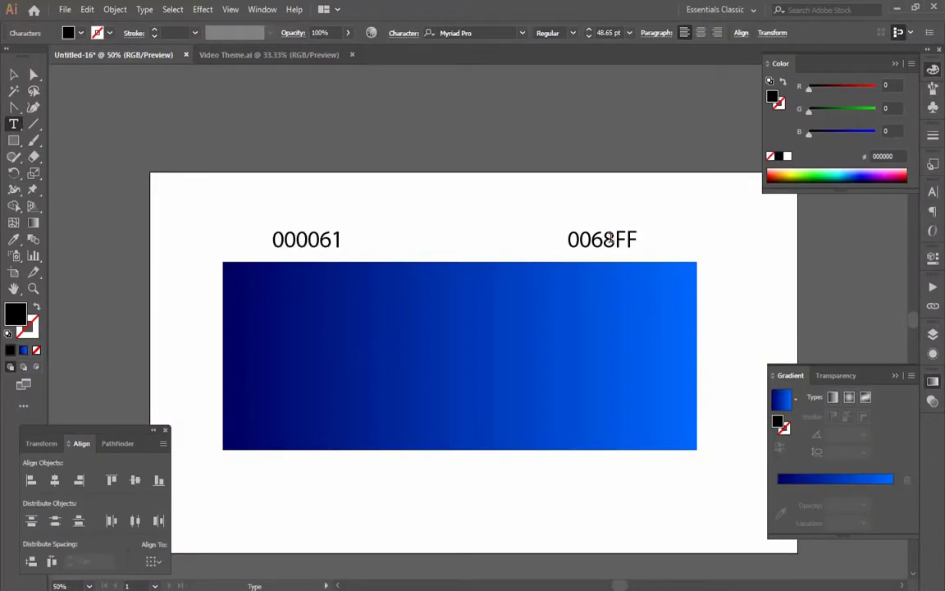
# - Copy the hex code 0068FF from the light blue label in Illustrator and switch back to Blogger's theme code
pyautogui.doubleClick(603, 239)
pyautogui.hotkey('ctrl', 'c')
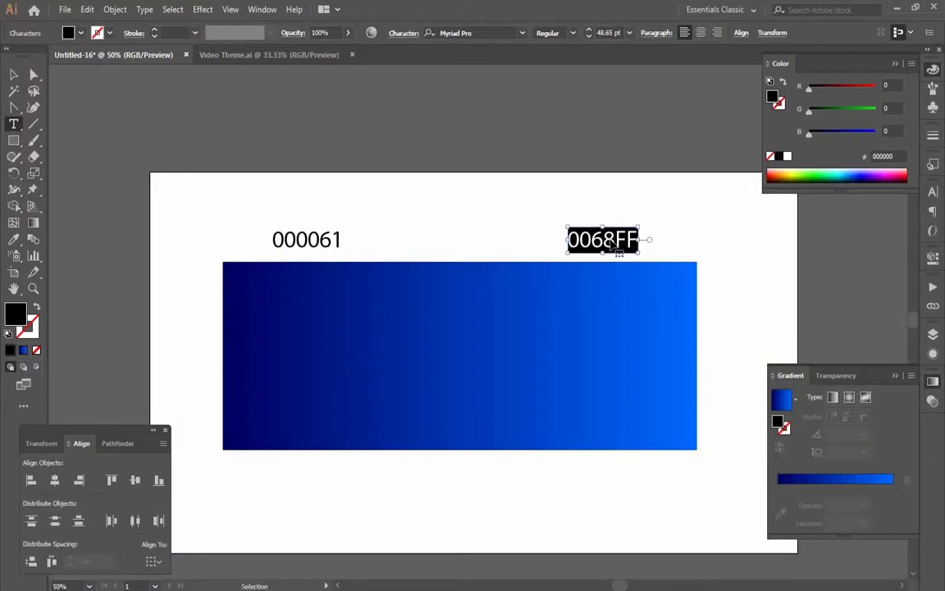
pyautogui.click(33, 74)
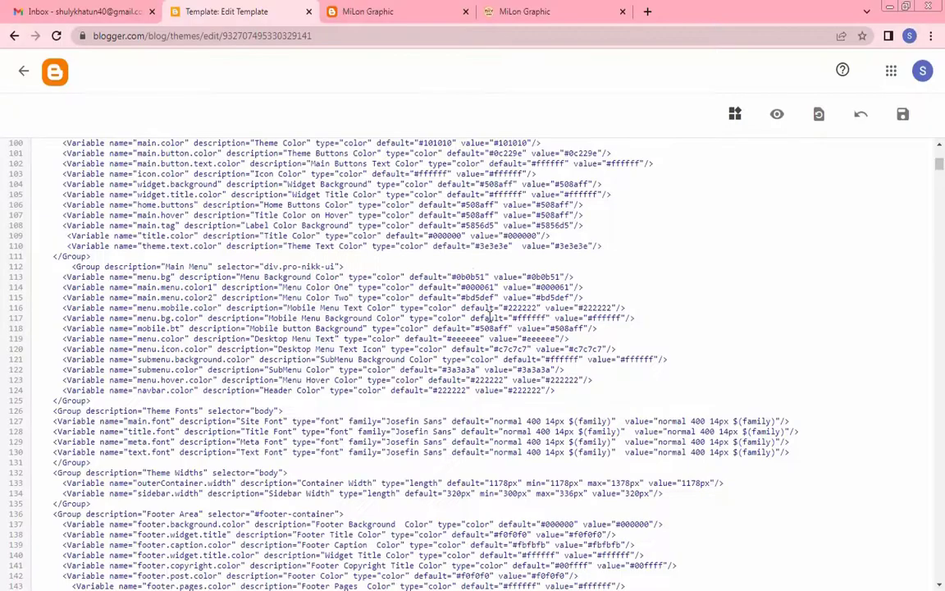
# - Set both the default and the value of the Menu Color Two variable to #0068FF
pyautogui.moveTo(462, 298); pyautogui.dragTo(495, 298)
pyautogui.hotkey('ctrl', 'v')
pyautogui.moveTo(540, 297); pyautogui.dragTo(564, 299)
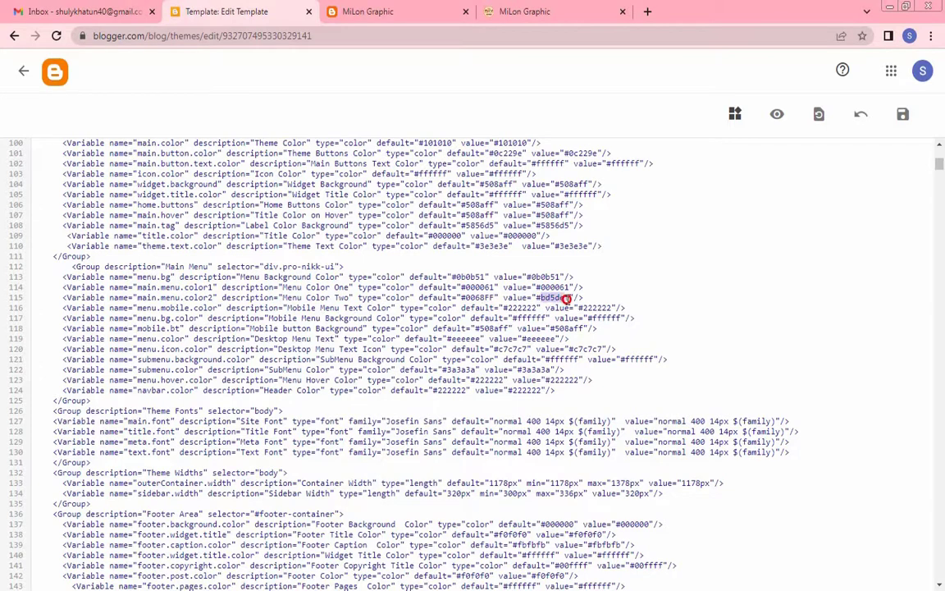
pyautogui.hotkey('ctrl', 'v')
# - Save the theme code and reload the live MiLon Graphic blog to check the header gradient
pyautogui.click(904, 119)
pyautogui.click(413, 17)
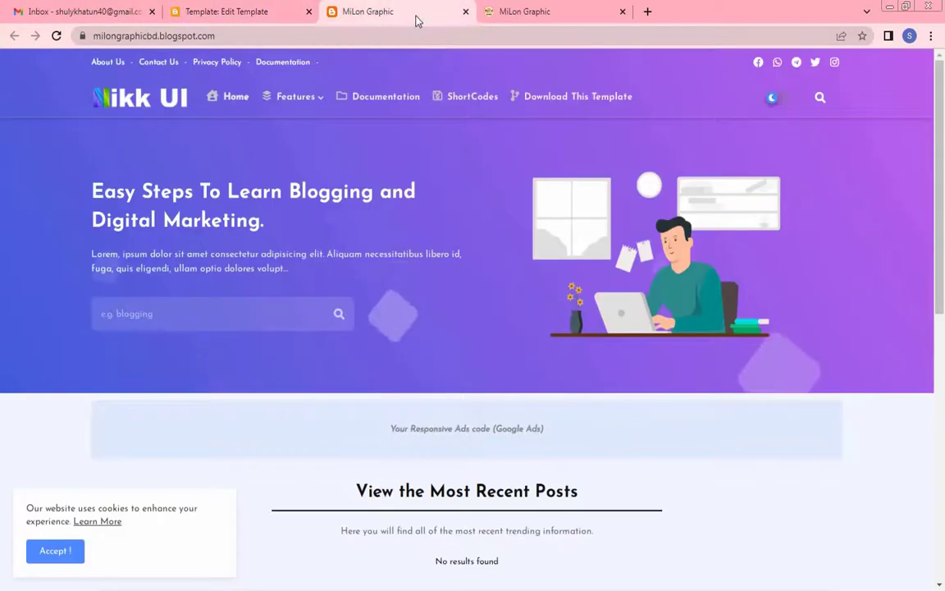
pyautogui.click(56, 37)
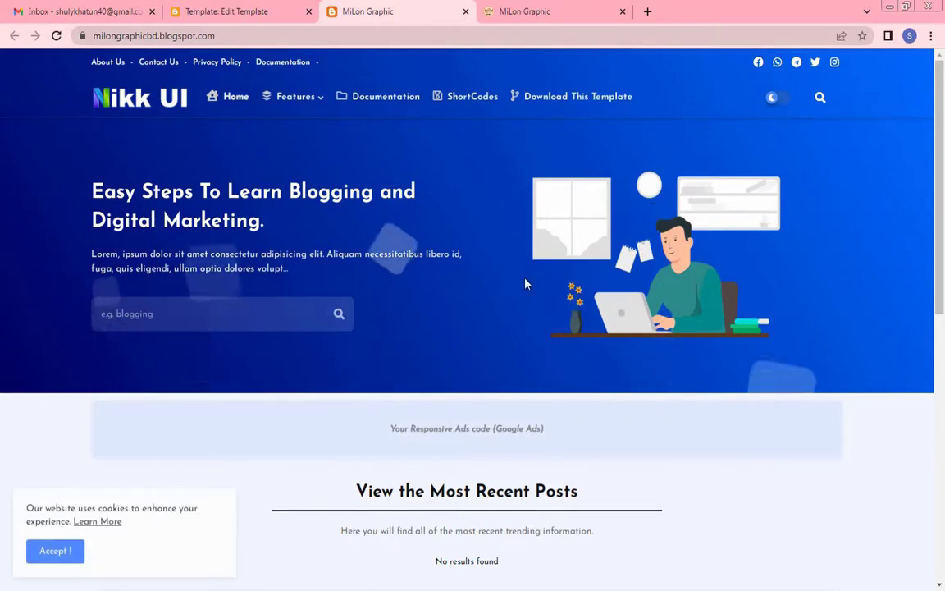
# - Leave the theme code editor and open the blog's Layout page at the Top Menu section
pyautogui.click(240, 18)
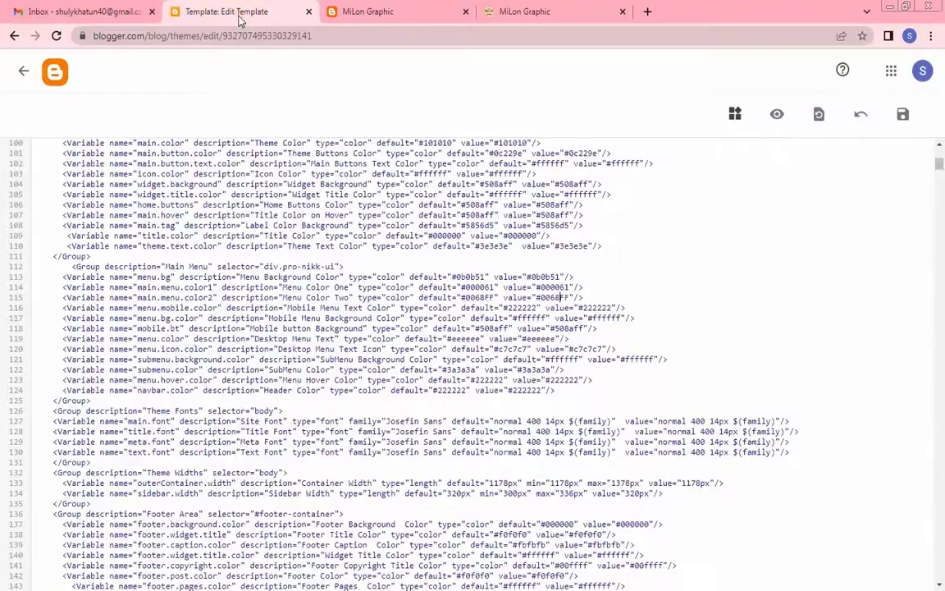
pyautogui.click(24, 71)
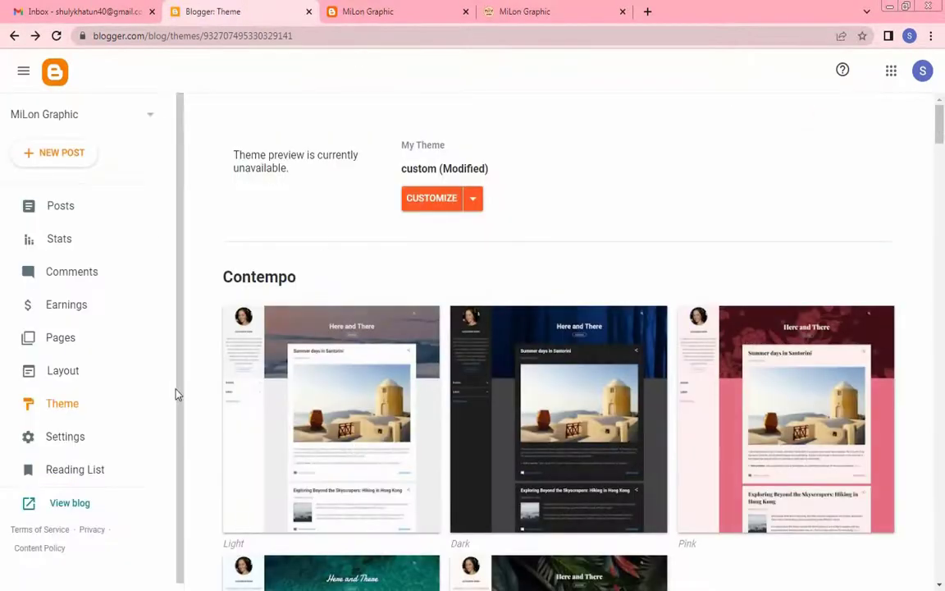
pyautogui.click(59, 370)
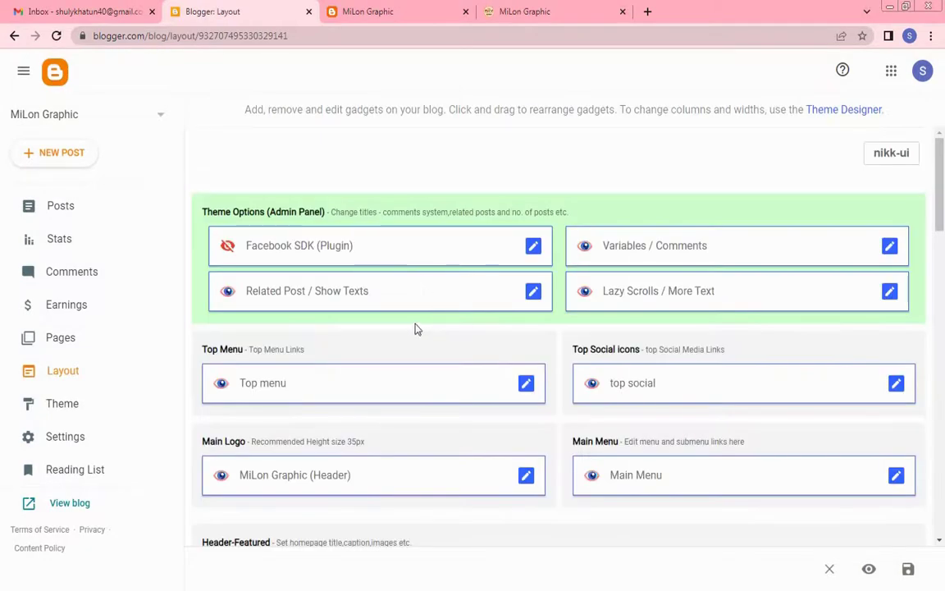
pyautogui.scroll(-1, 415, 328)
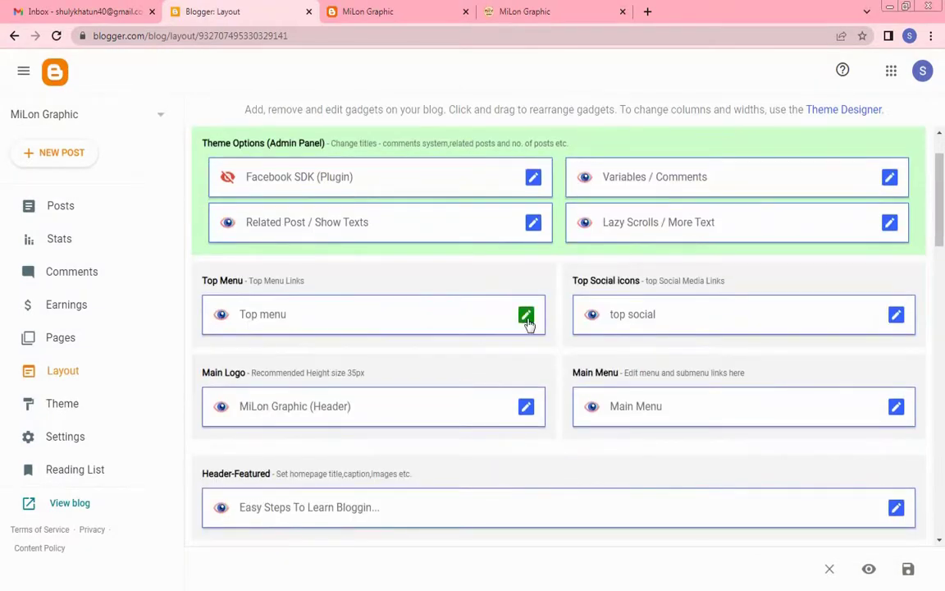
# - Compare the live blog's menus with the Top menu gadget's link list and close the gadget without saving
pyautogui.click(433, 11)
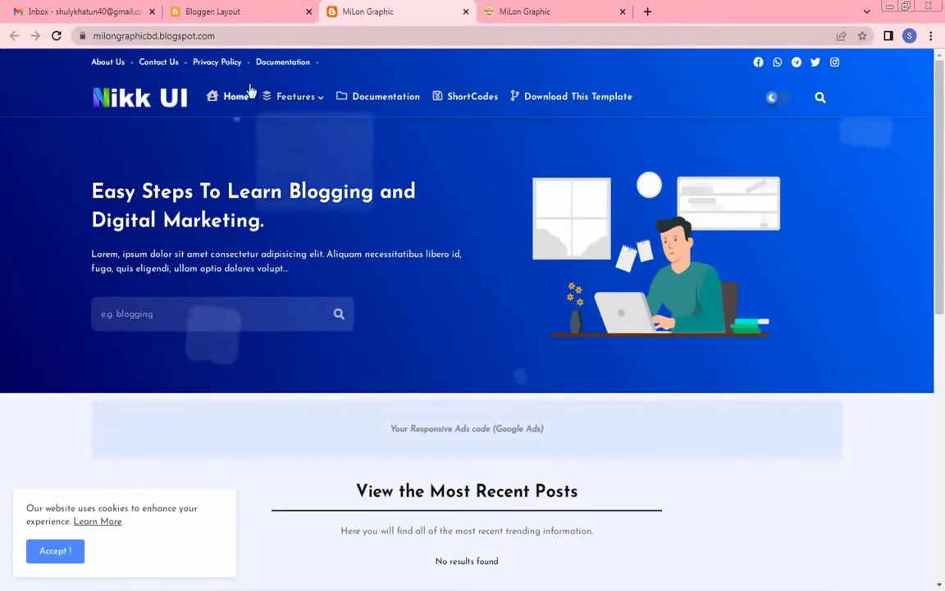
pyautogui.moveTo(273, 95)
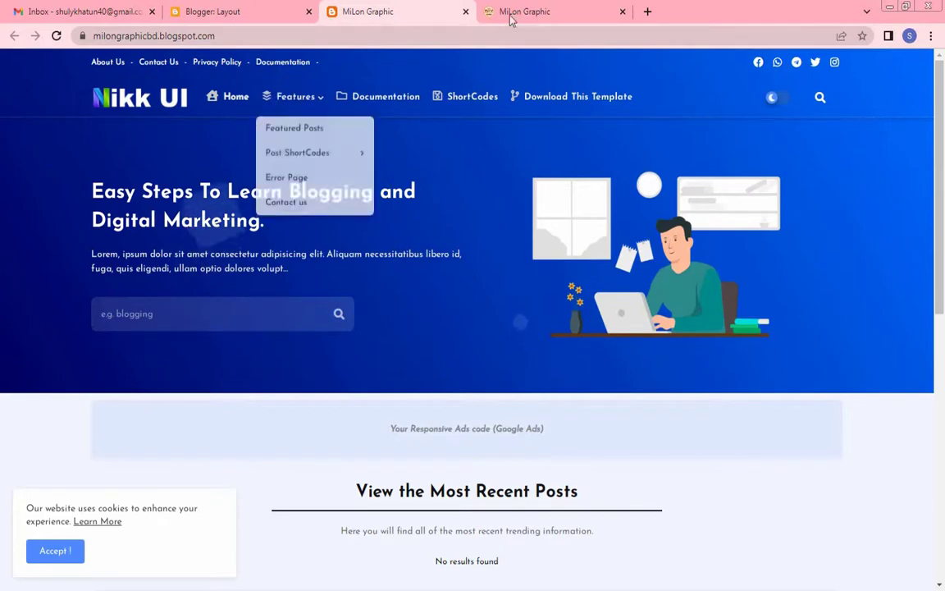
pyautogui.click(259, 14)
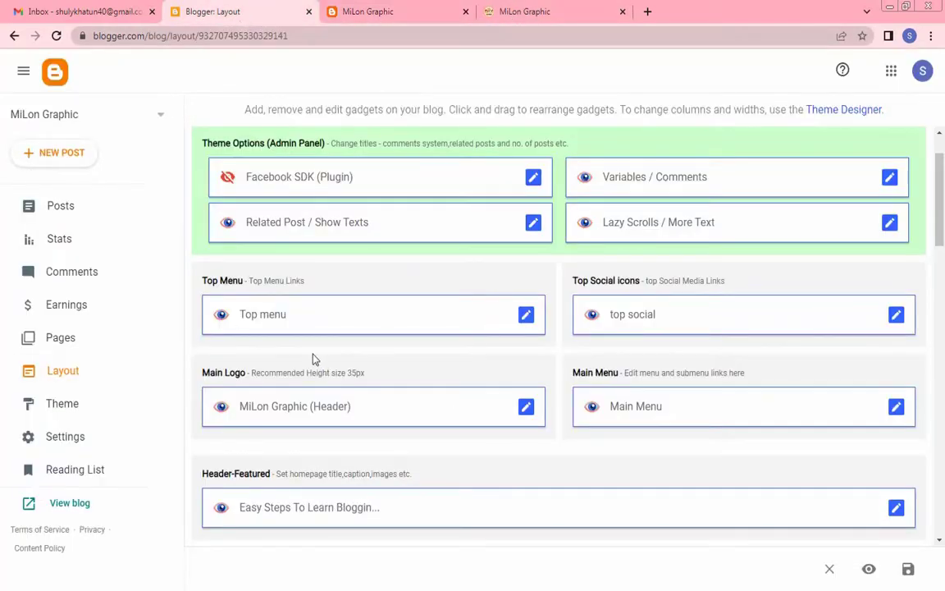
pyautogui.click(525, 315)
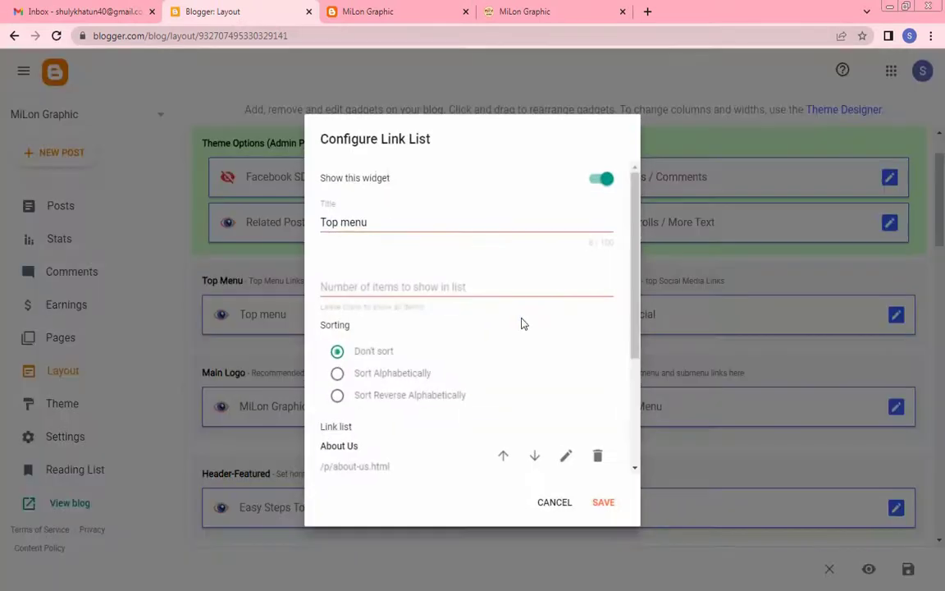
pyautogui.click(344, 226)
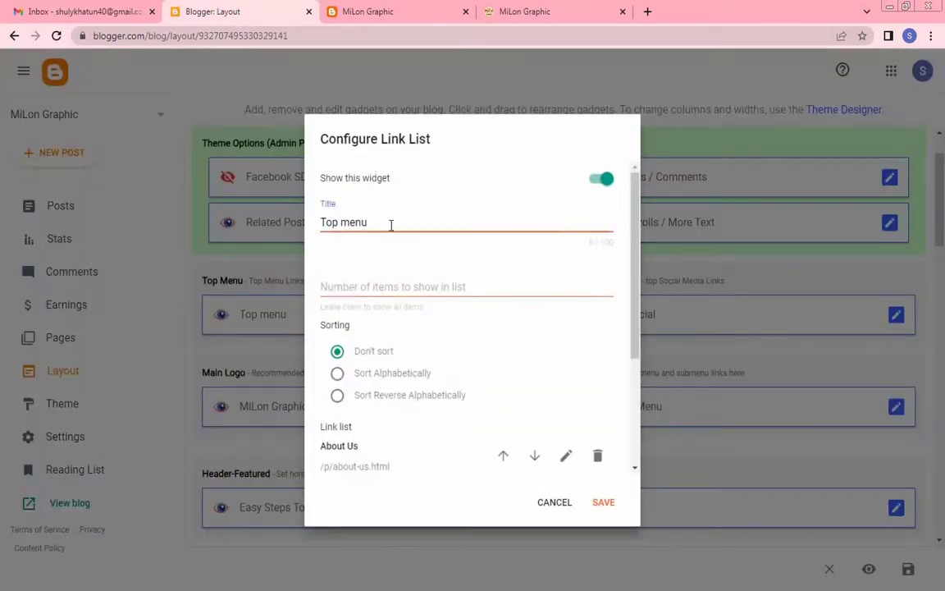
pyautogui.scroll(-2, 449, 264)
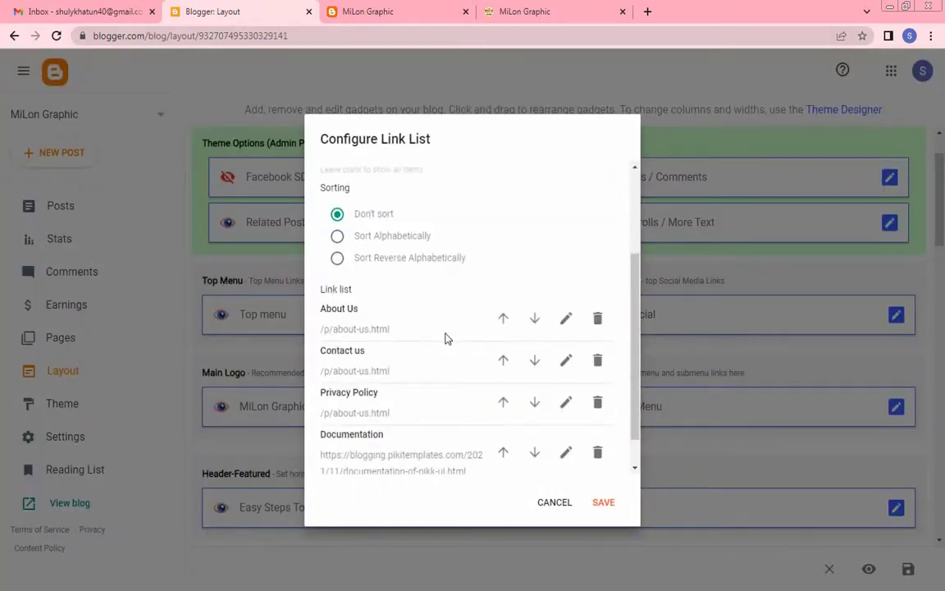
pyautogui.scroll(-1, 448, 338)
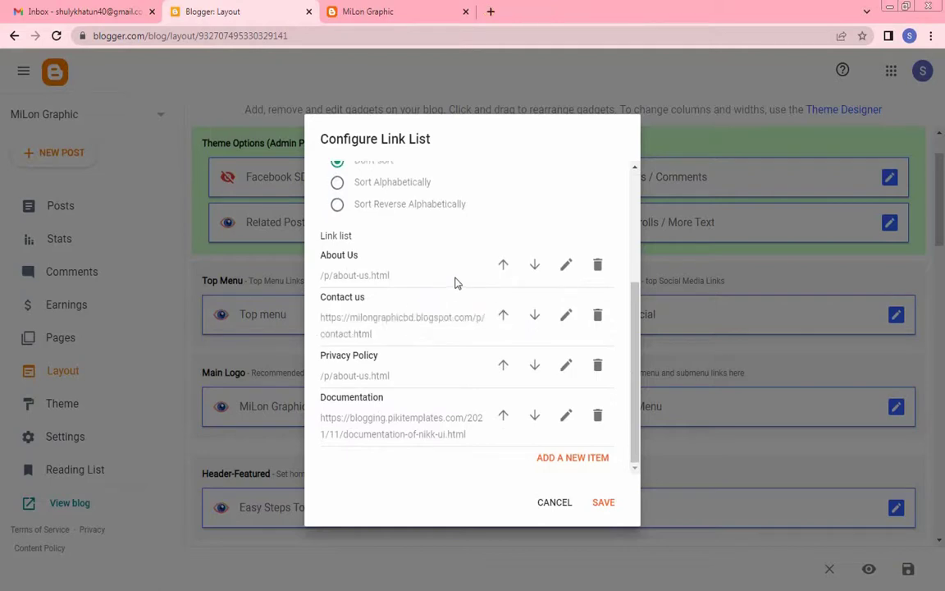
pyautogui.scroll(4, 527, 332)
pyautogui.scroll(-2, 452, 357)
pyautogui.scroll(-1, 452, 357)
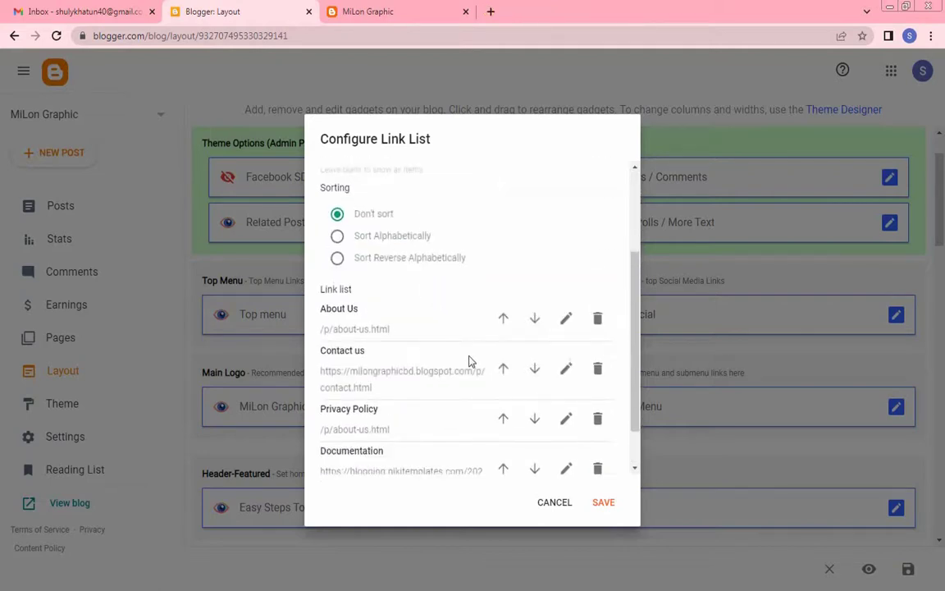
pyautogui.scroll(-2, 418, 317)
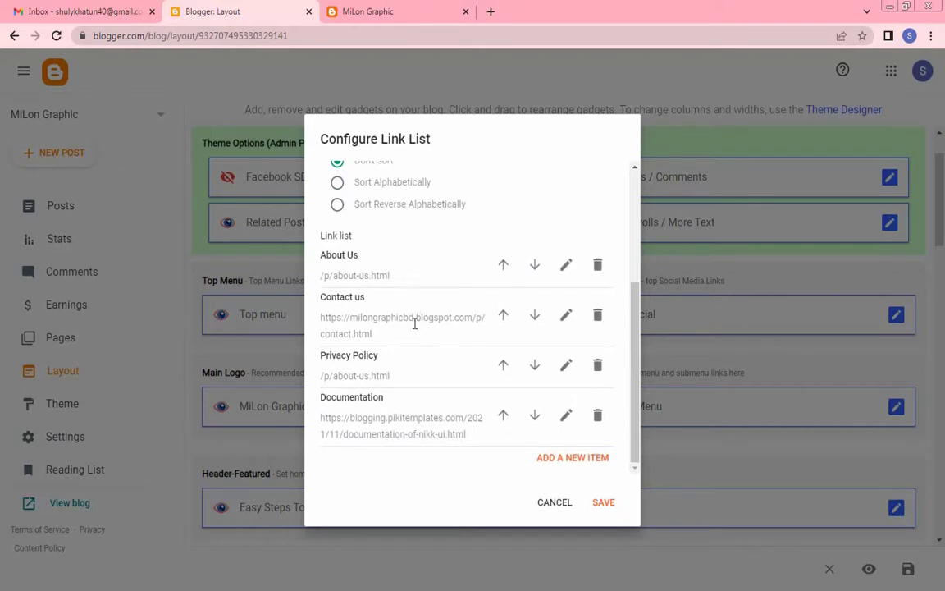
pyautogui.click(558, 510)
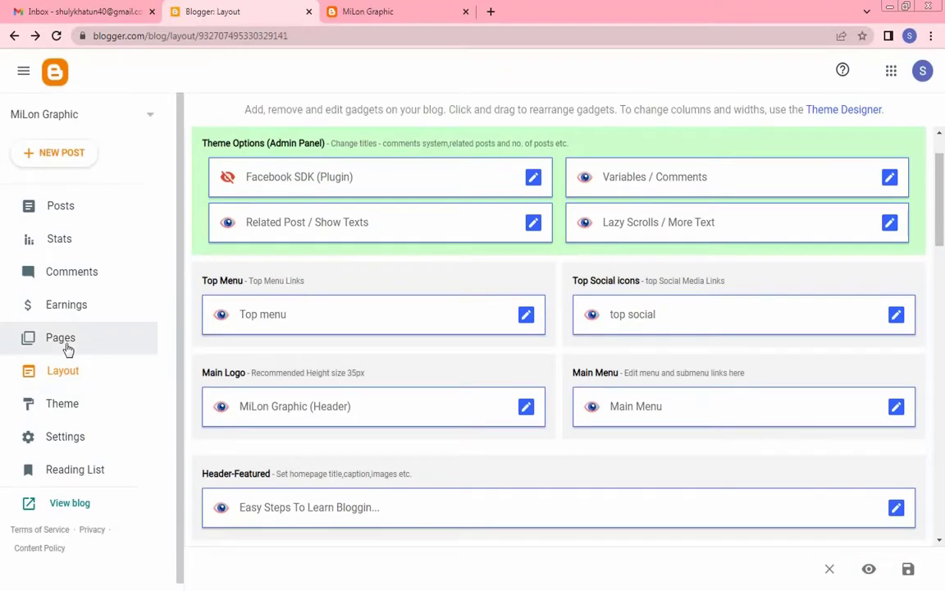
# - Create a new page for the MiLon Graphic blog and title it "About Me"
pyautogui.click(377, 11)
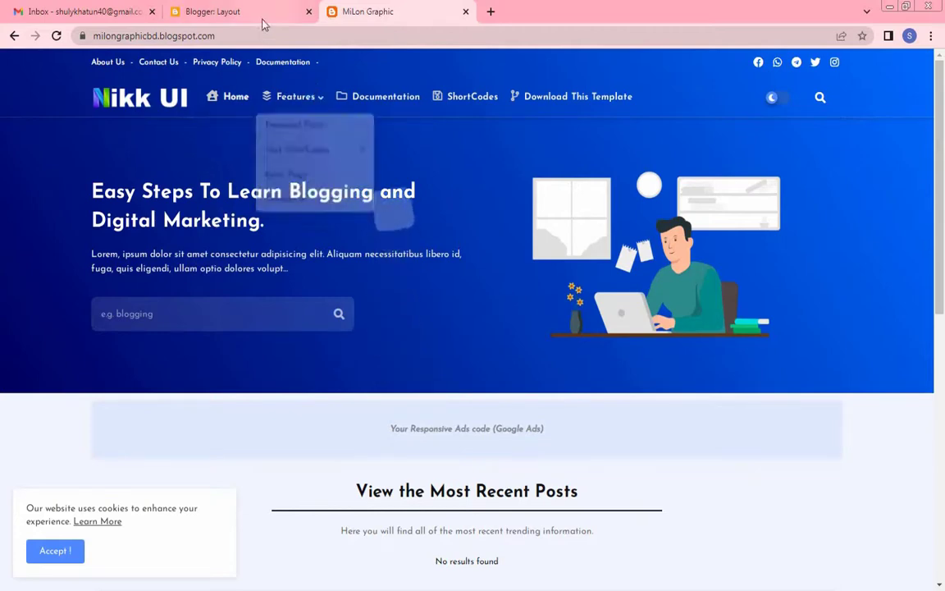
pyautogui.click(236, 13)
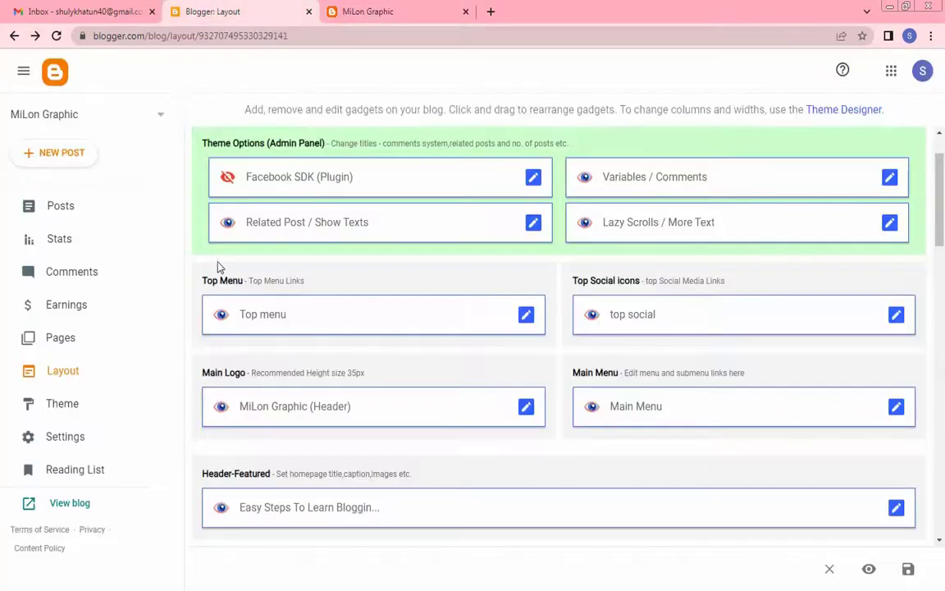
pyautogui.click(74, 341)
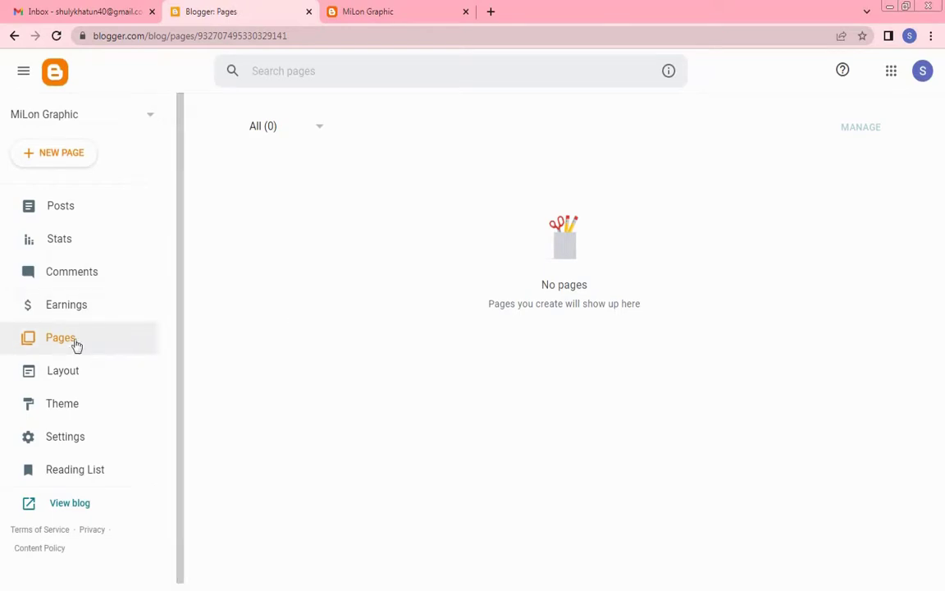
pyautogui.click(65, 158)
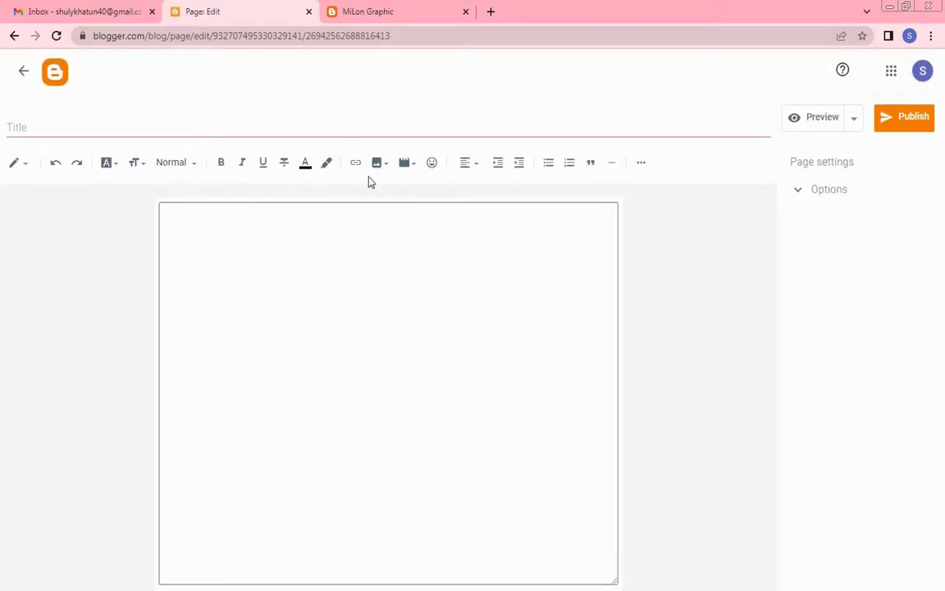
pyautogui.click(388, 15)
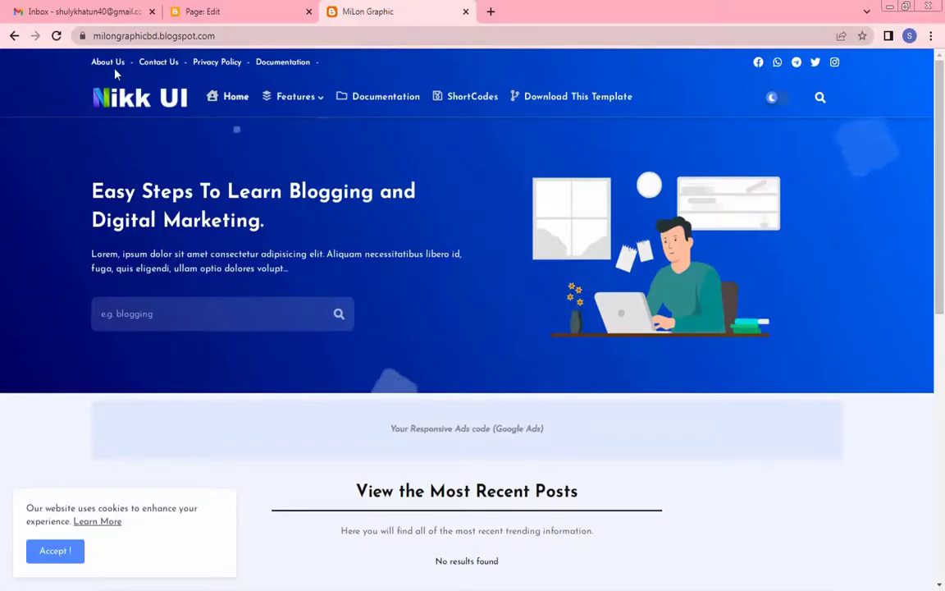
pyautogui.click(207, 16)
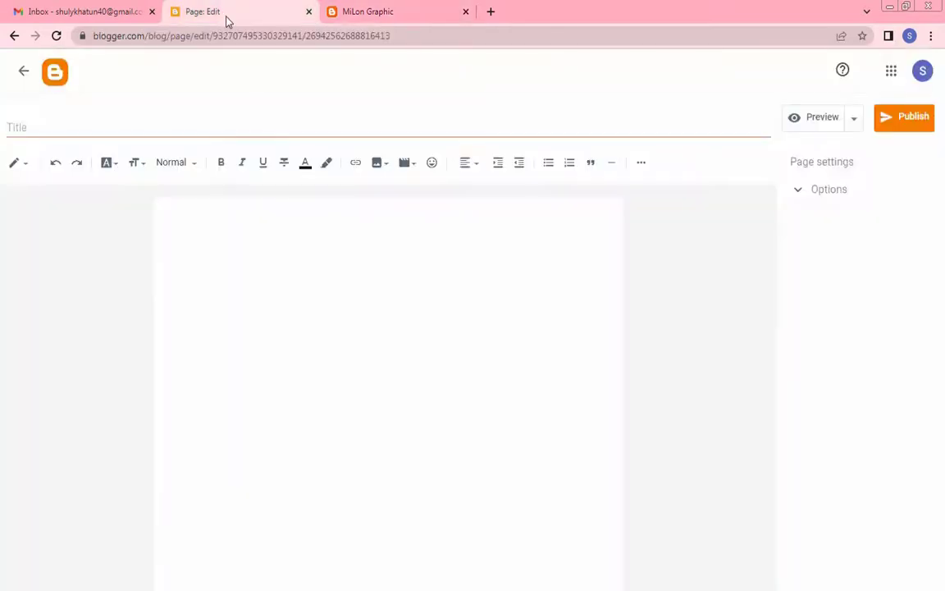
pyautogui.click(84, 125)
pyautogui.write('About Me')
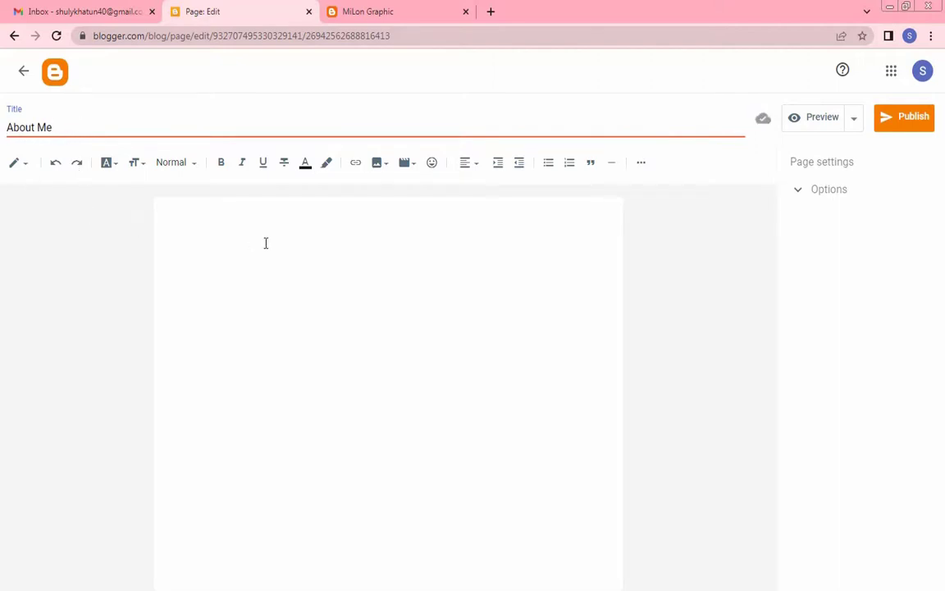
# - Open the About Me page of the milongraphic24.blogspot.com blog at its biography text
pyautogui.click(233, 242)
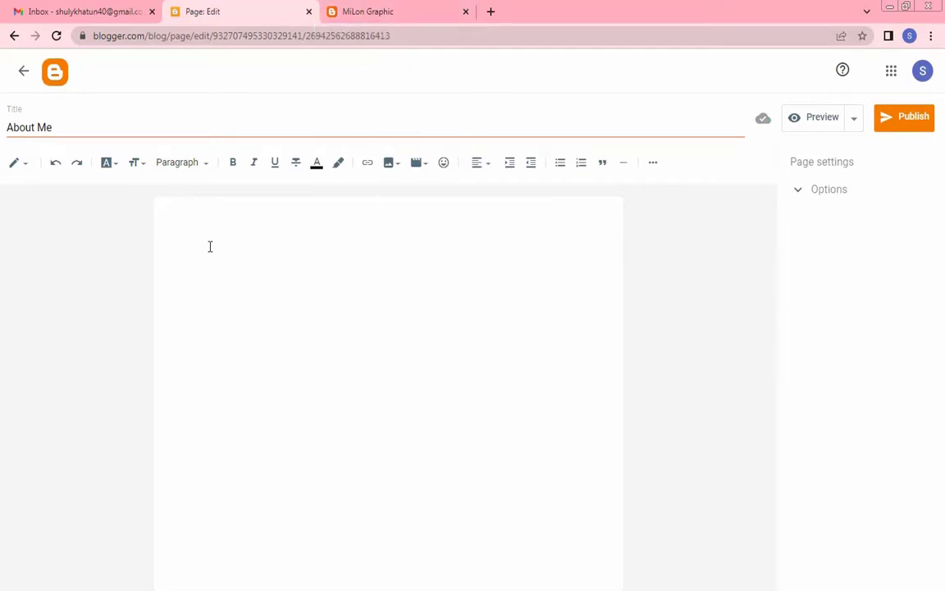
pyautogui.click(366, 13)
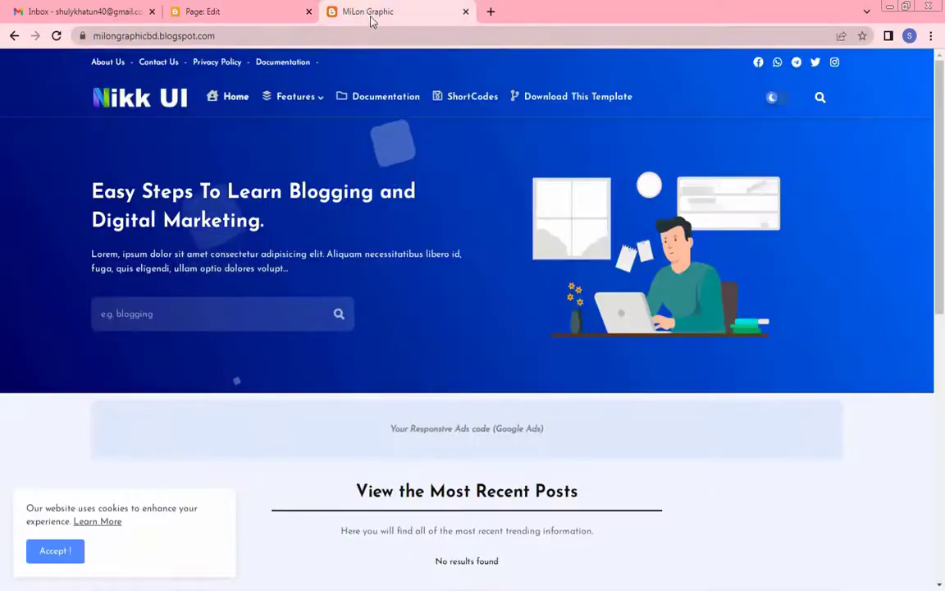
pyautogui.click(245, 13)
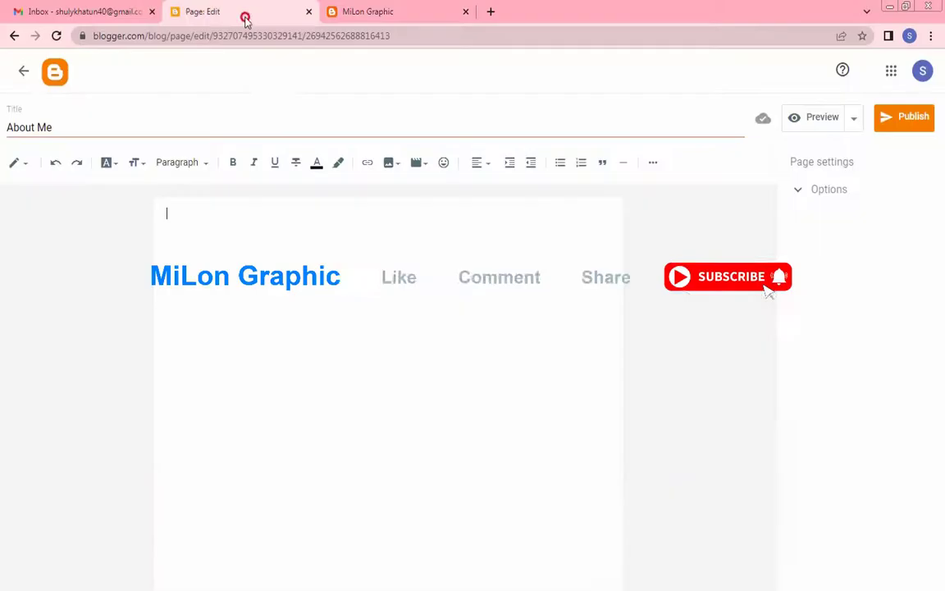
pyautogui.click(274, 296)
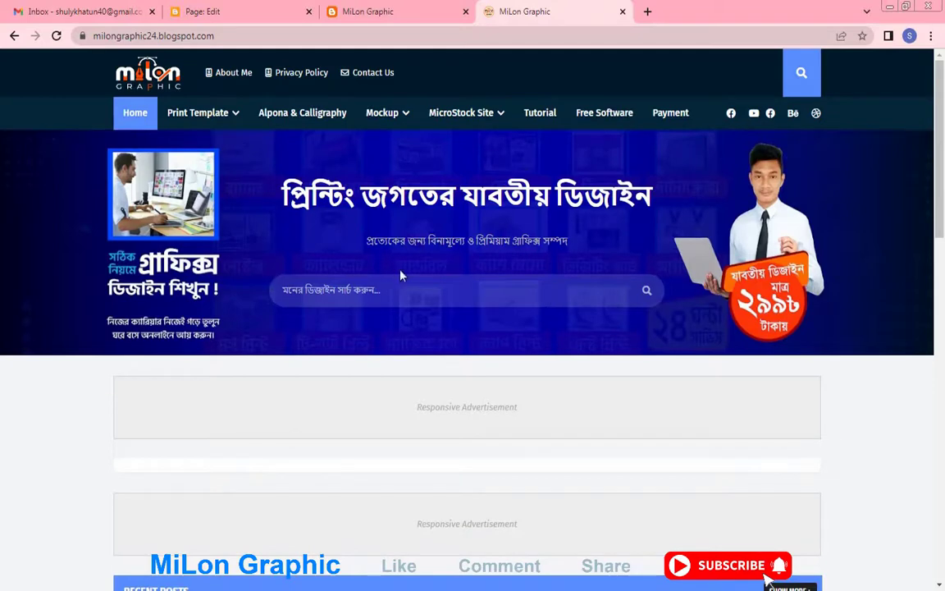
pyautogui.click(234, 73)
pyautogui.scroll(-2, 246, 258)
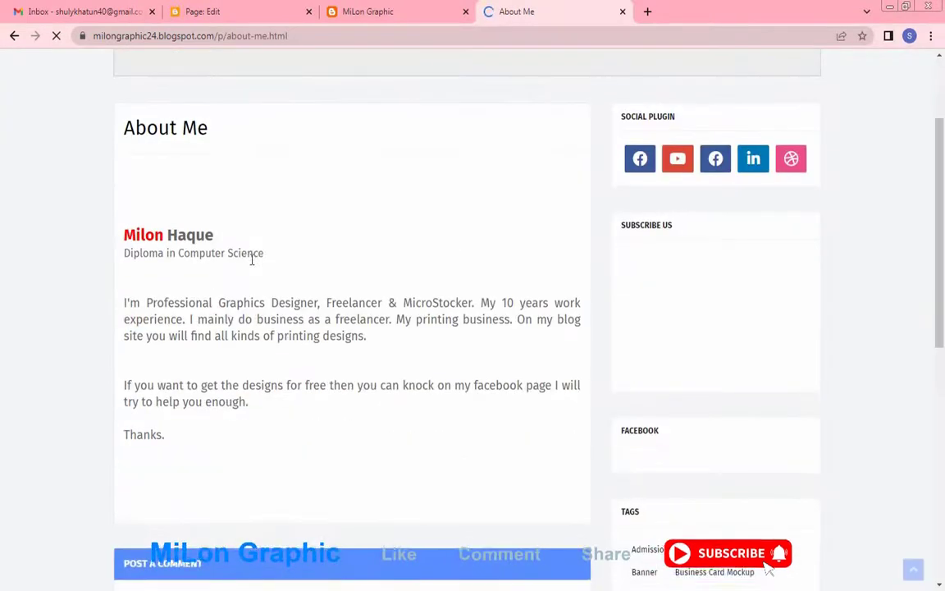
# - Copy the biography from the name heading through "Thanks." and paste it into the body of the new About Me page
pyautogui.moveTo(115, 209); pyautogui.dragTo(193, 439)
pyautogui.click(194, 439)
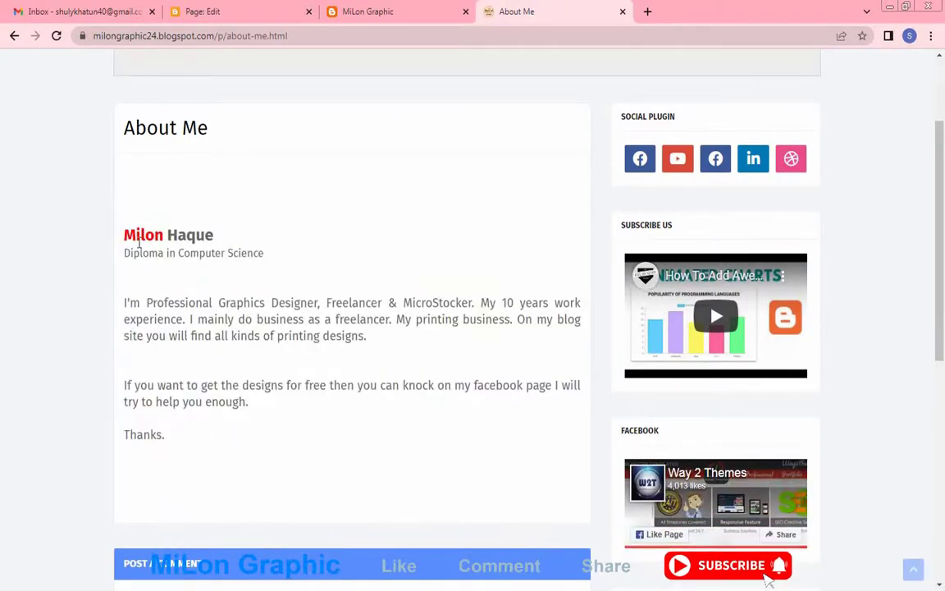
pyautogui.moveTo(117, 226); pyautogui.dragTo(172, 437)
pyautogui.hotkey('ctrl', 'c')
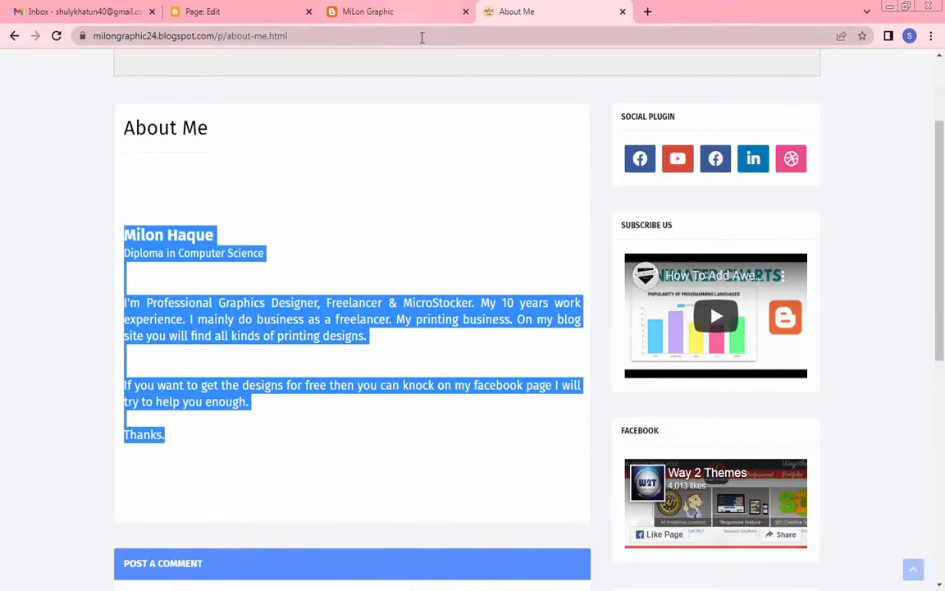
pyautogui.click(332, 10)
pyautogui.click(205, 11)
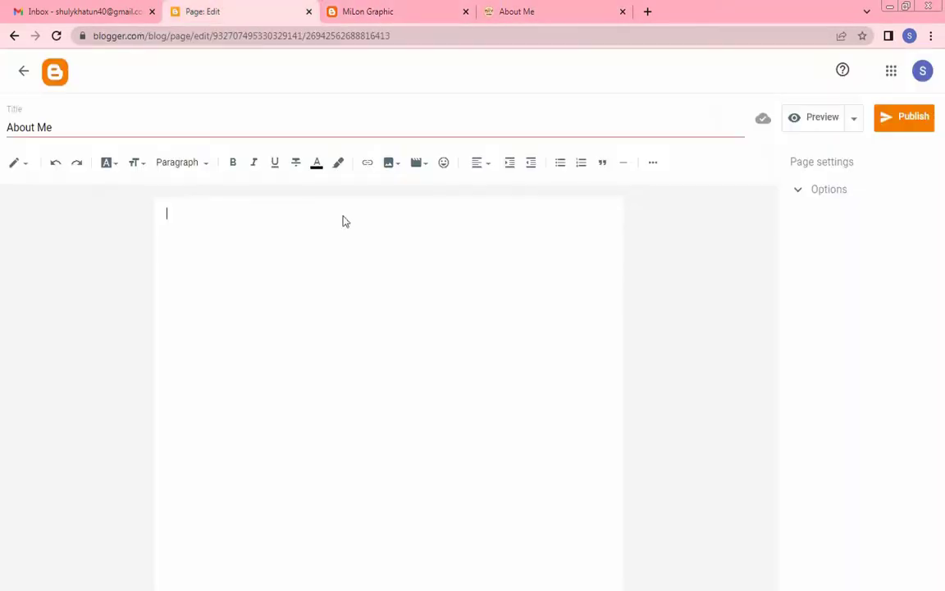
pyautogui.click(187, 219)
pyautogui.hotkey('ctrl', 'v')
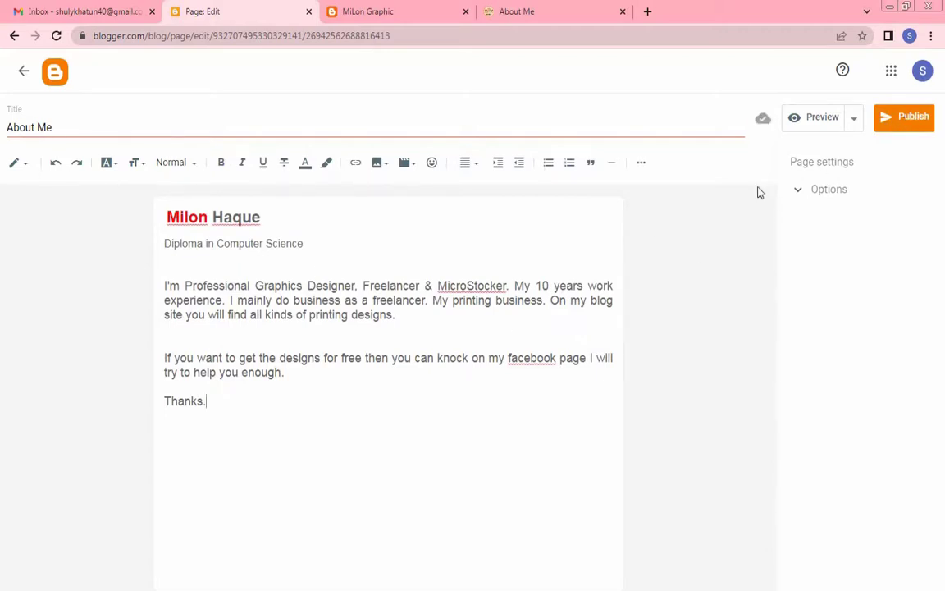
# - Check the About Me page's comment options and its preview, and publish the page
pyautogui.click(831, 193)
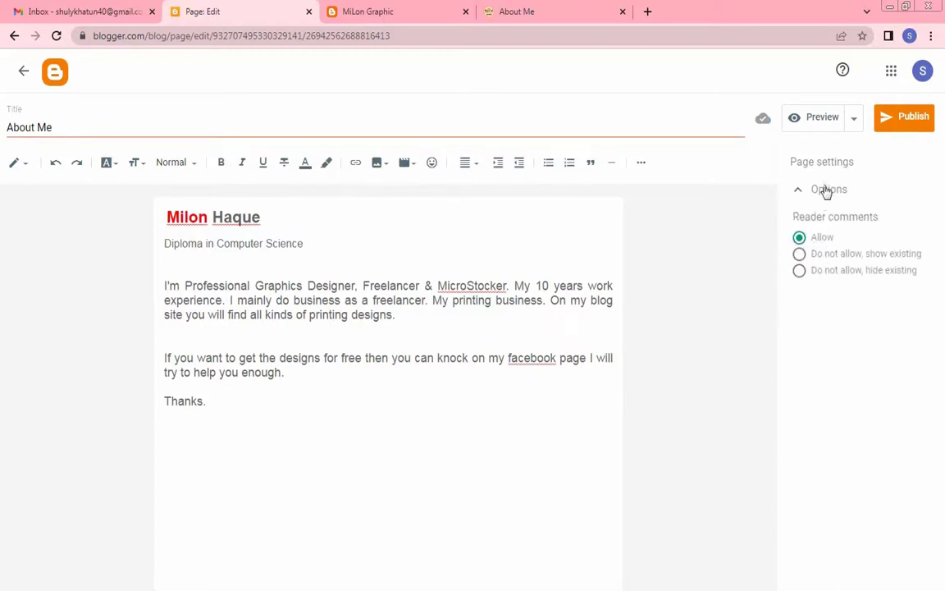
pyautogui.click(826, 190)
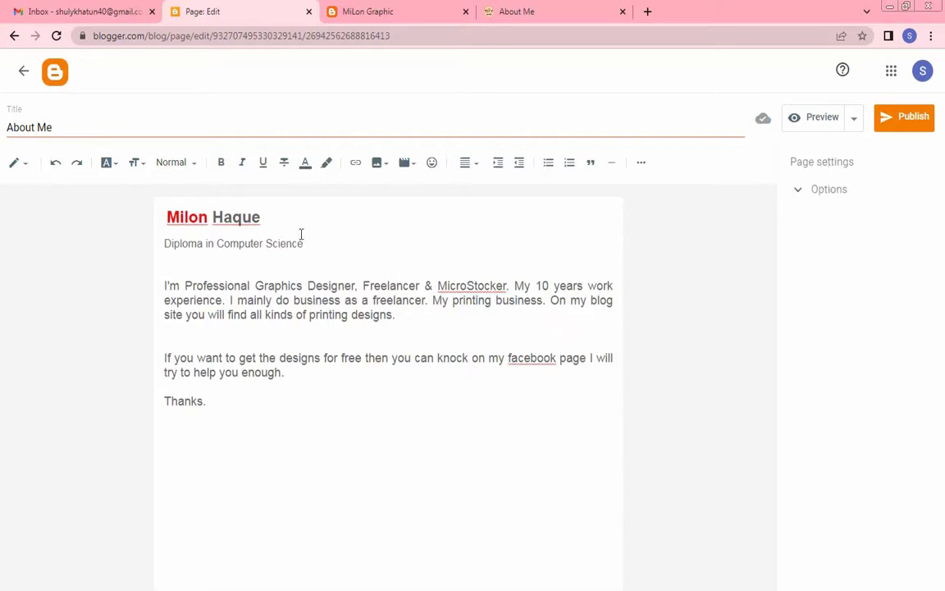
pyautogui.click(815, 122)
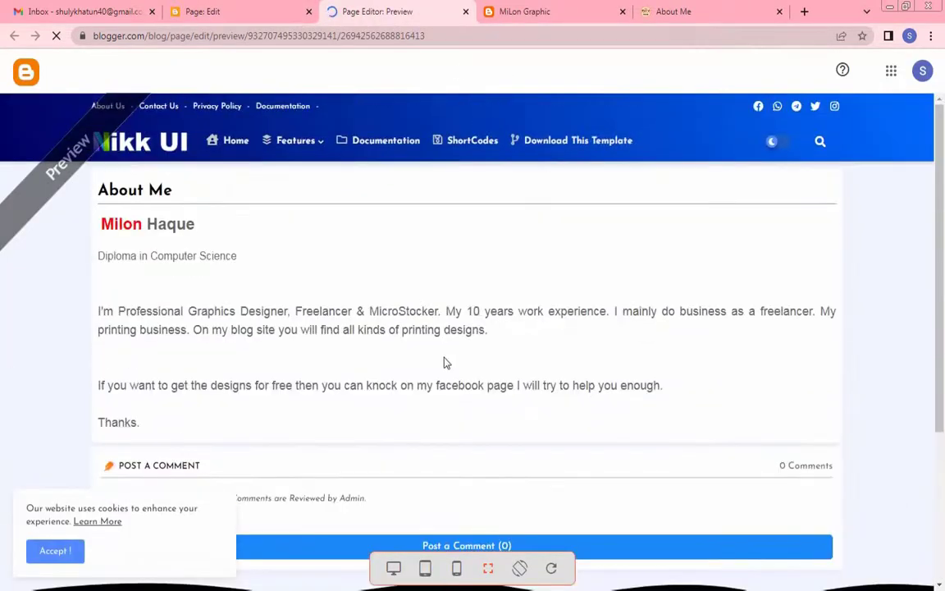
pyautogui.click(223, 12)
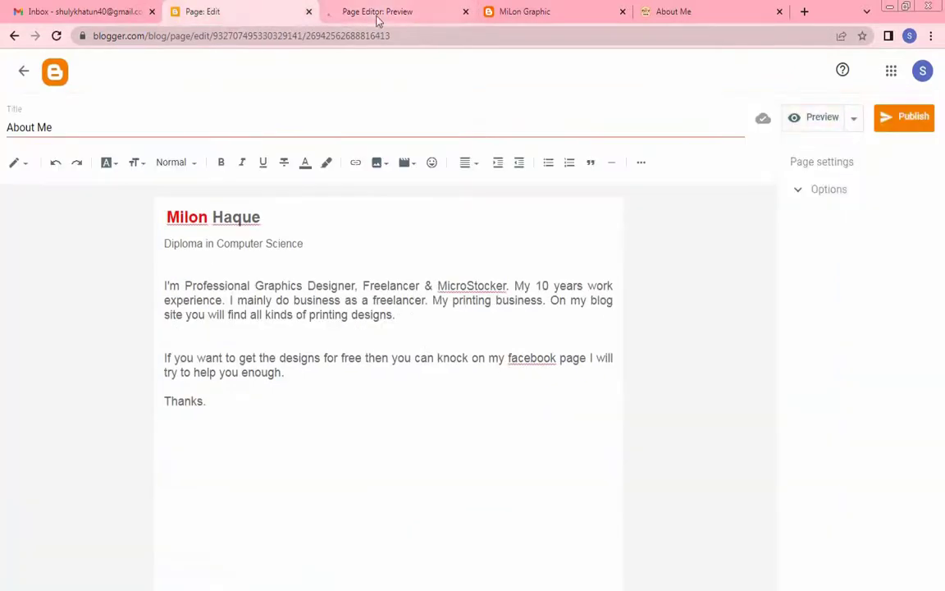
pyautogui.click(376, 15)
pyautogui.click(466, 11)
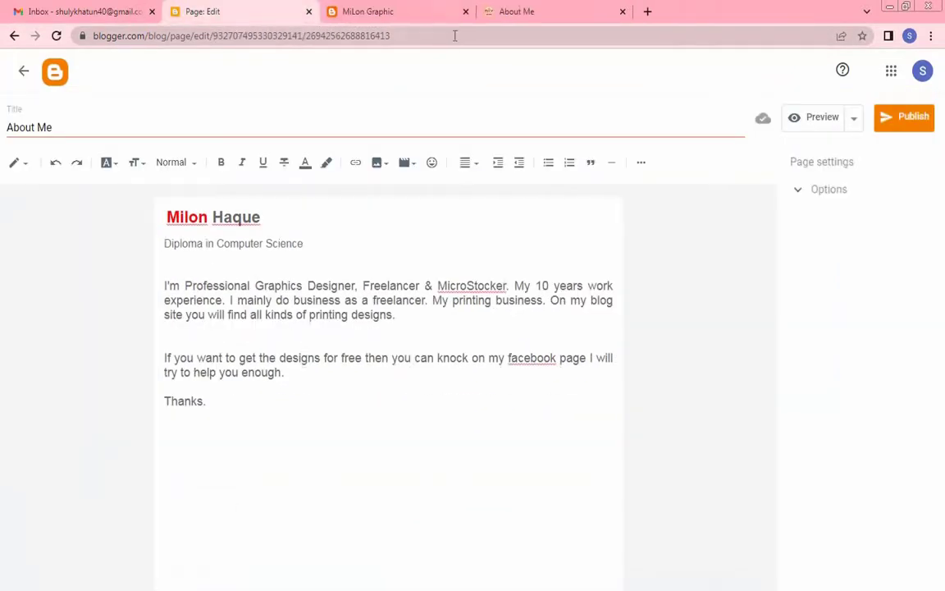
pyautogui.click(914, 125)
pyautogui.click(535, 355)
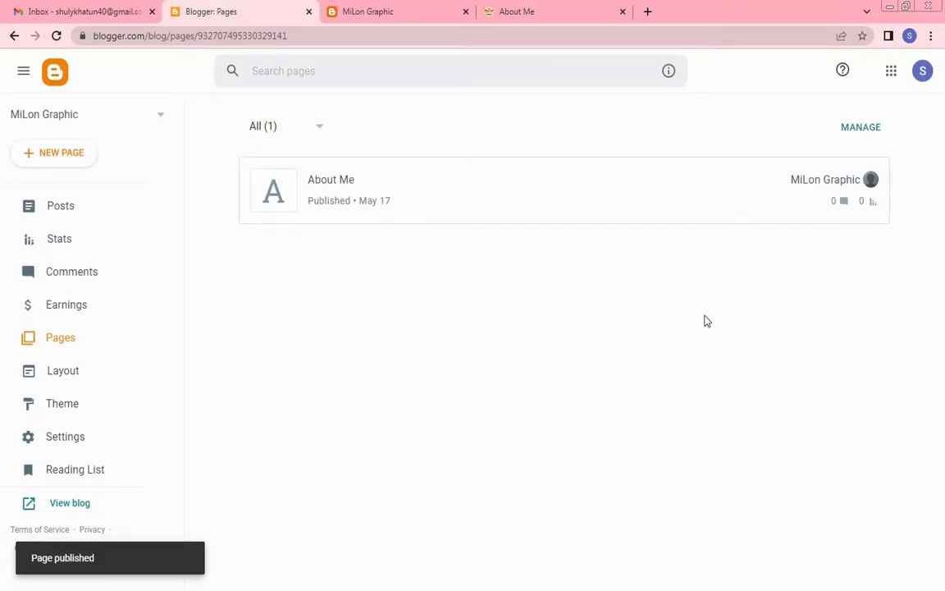
# - View the published About Me page on the live blog and copy its full web address
pyautogui.moveTo(776, 219)
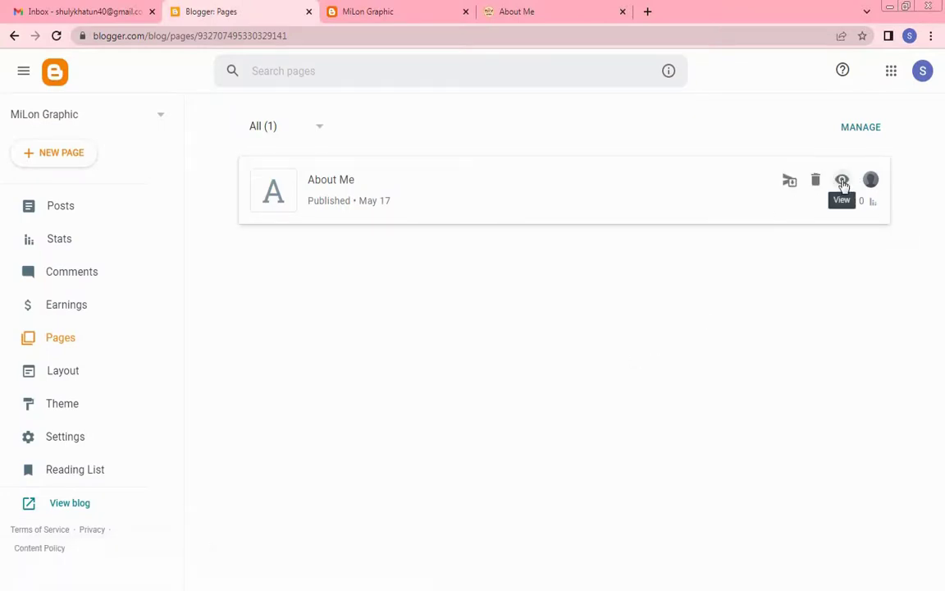
pyautogui.click(842, 183)
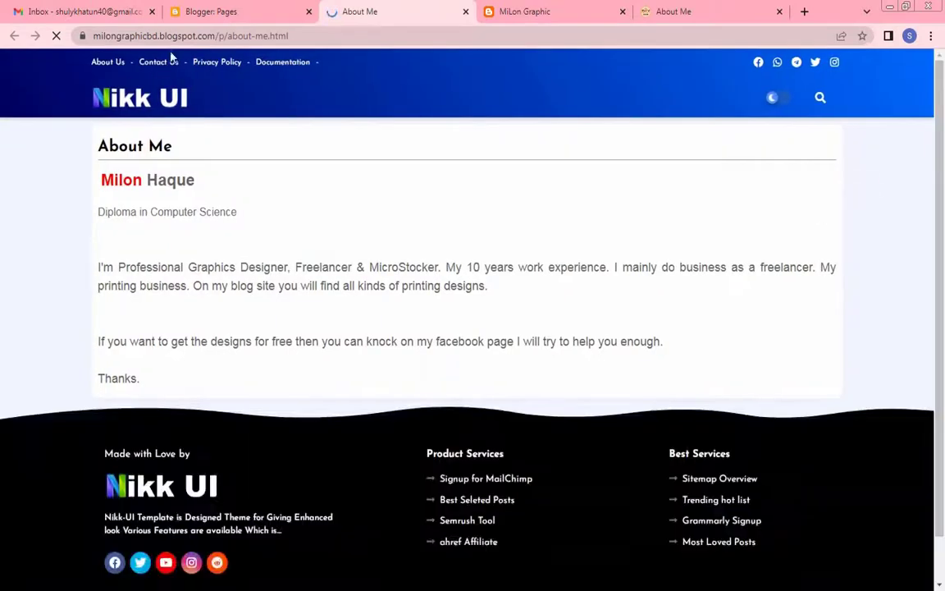
pyautogui.click(178, 37)
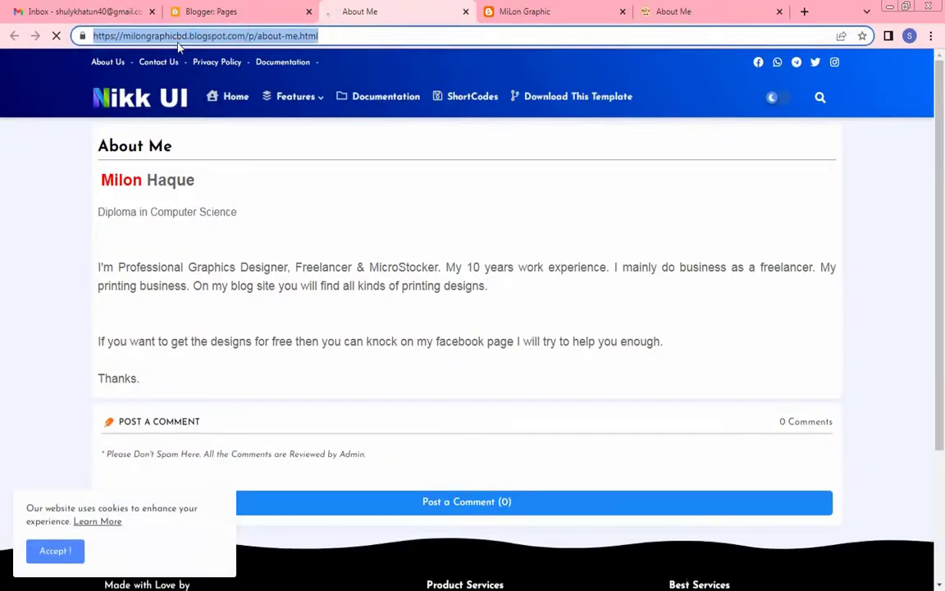
pyautogui.click(165, 37)
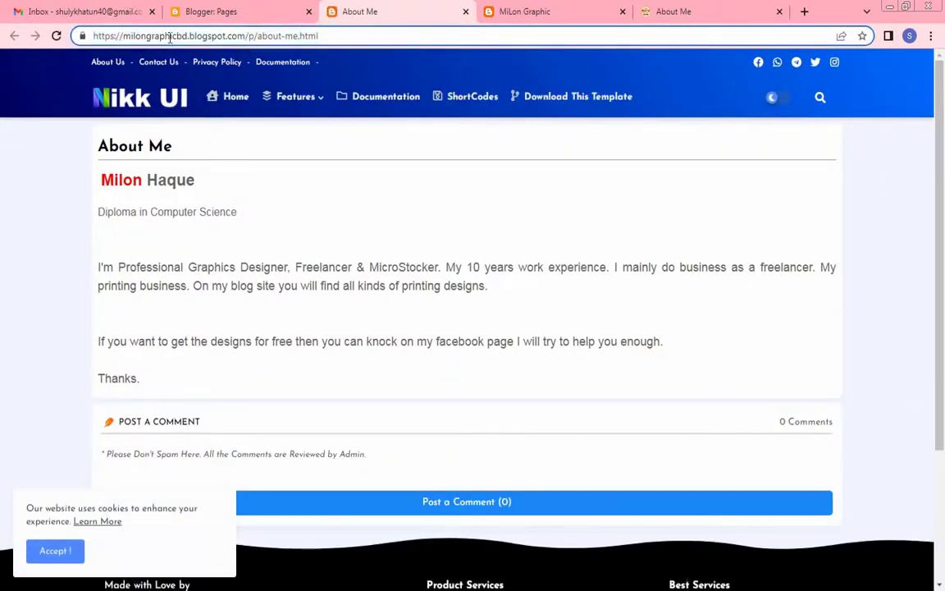
pyautogui.moveTo(297, 36); pyautogui.dragTo(77, 36)
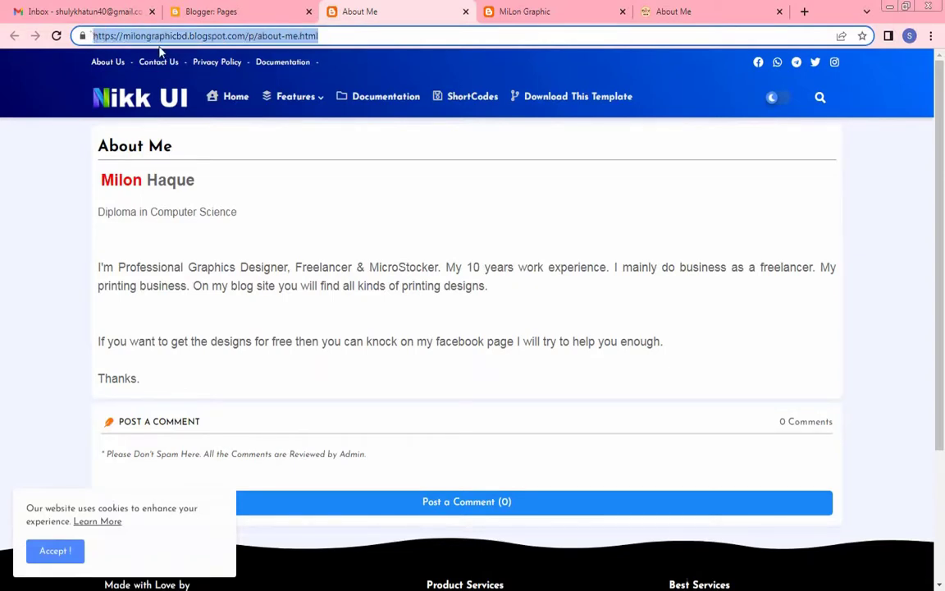
pyautogui.rightClick(222, 37)
pyautogui.click(229, 82)
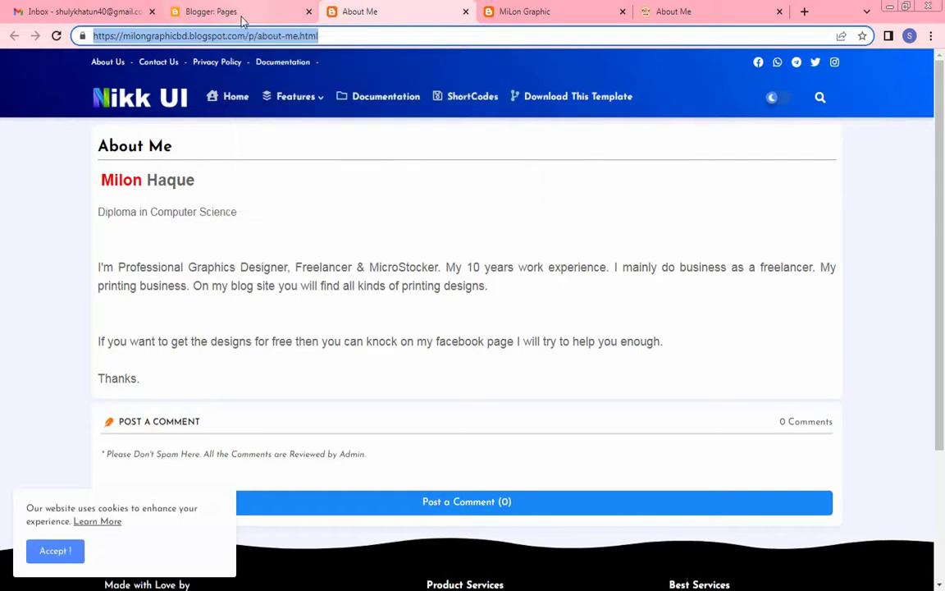
# - In the blog layout's Top menu gadget, rename the "About Us" link to "About Me"
pyautogui.click(242, 15)
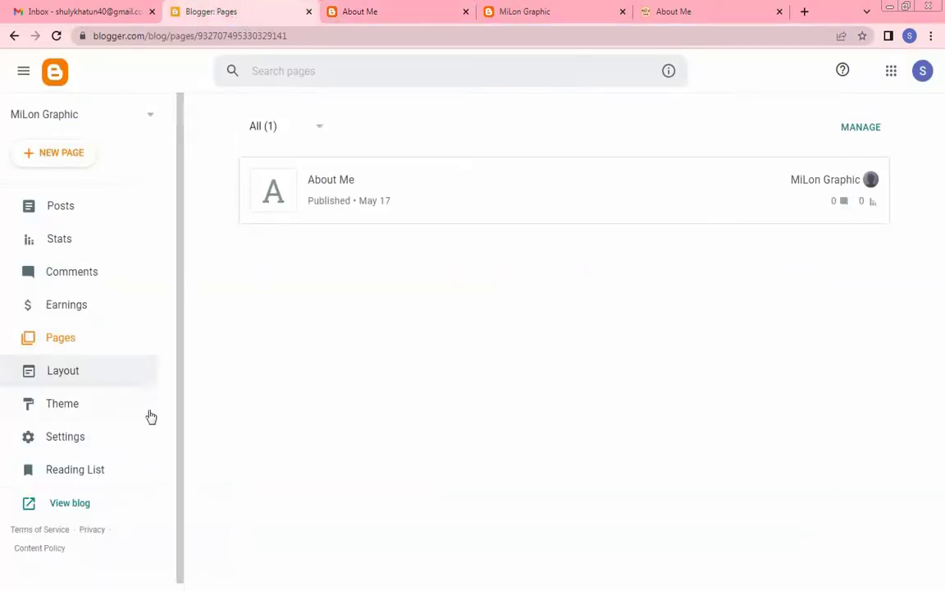
pyautogui.click(528, 18)
pyautogui.click(414, 16)
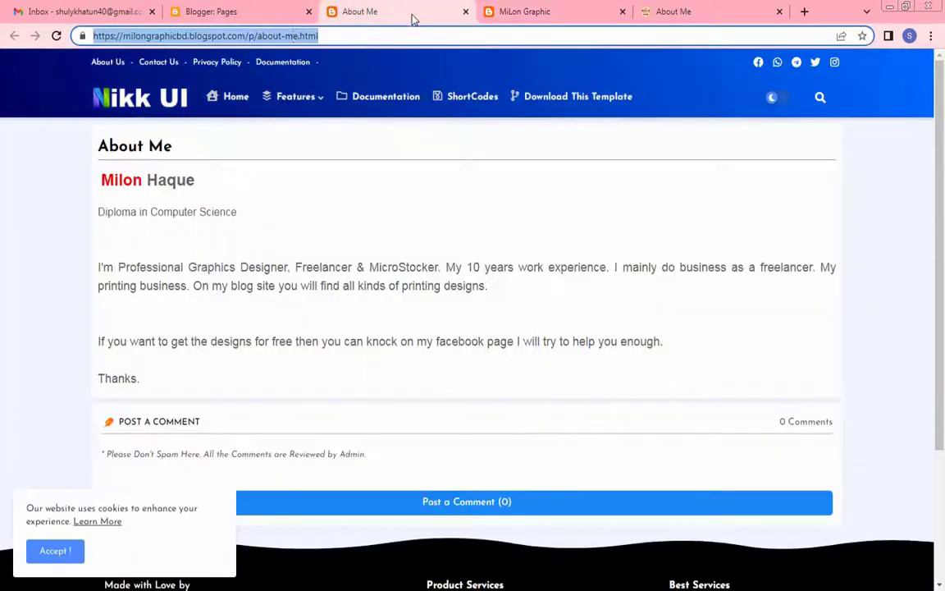
pyautogui.click(238, 13)
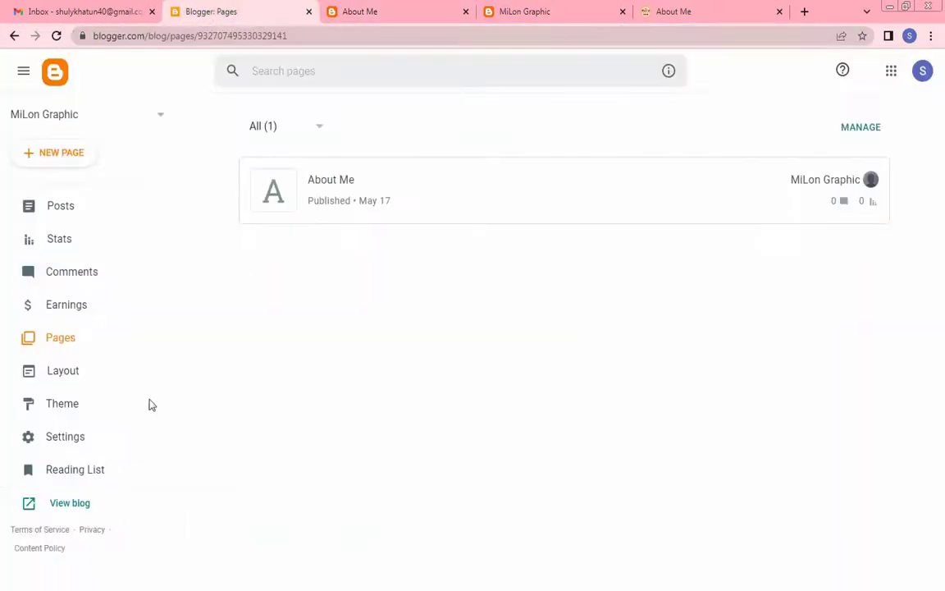
pyautogui.click(71, 374)
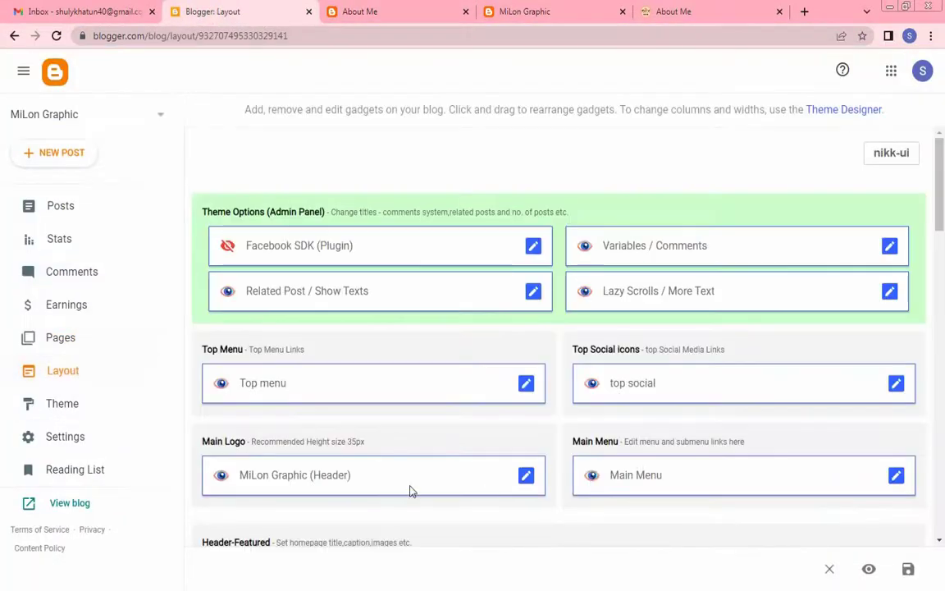
pyautogui.click(526, 385)
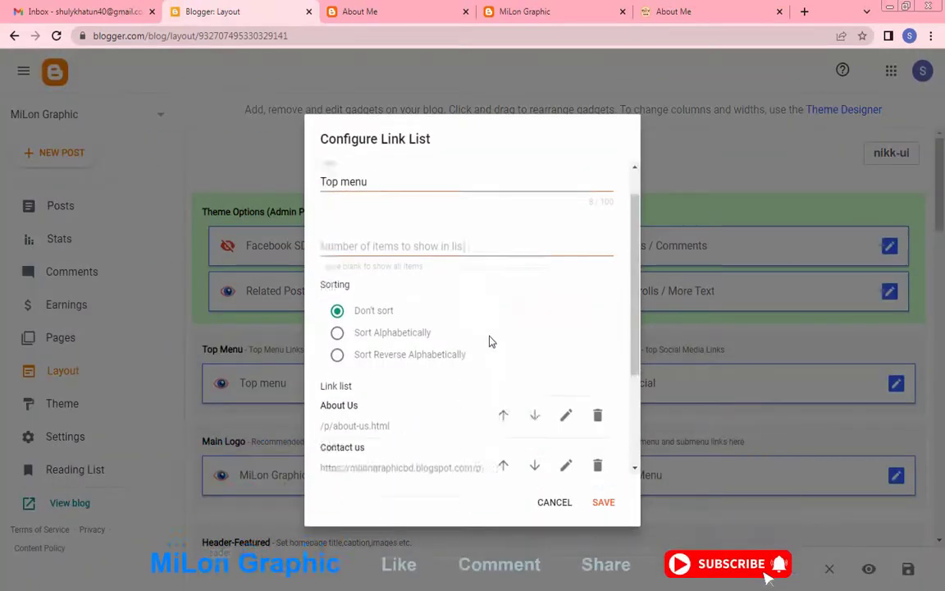
pyautogui.scroll(-2, 490, 341)
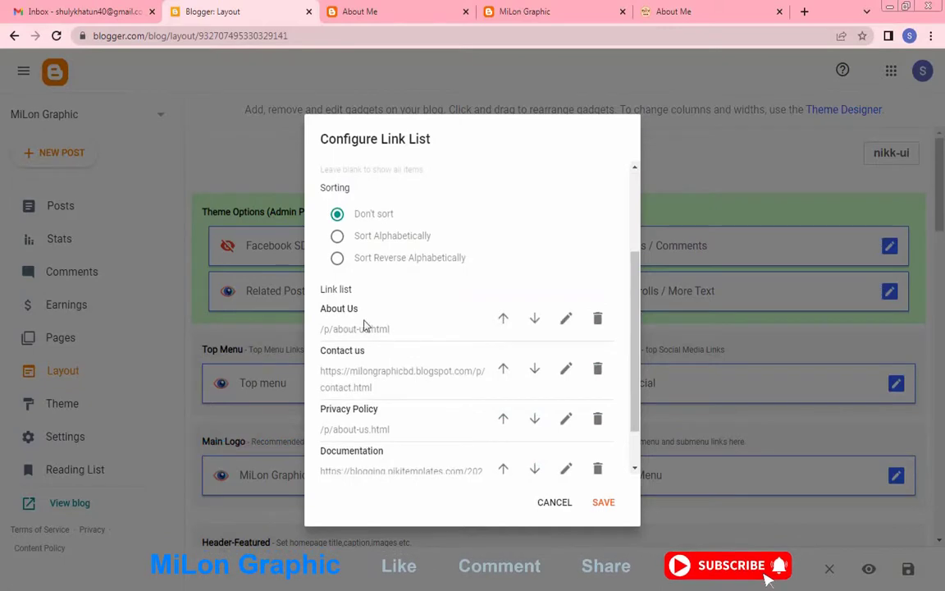
pyautogui.click(565, 320)
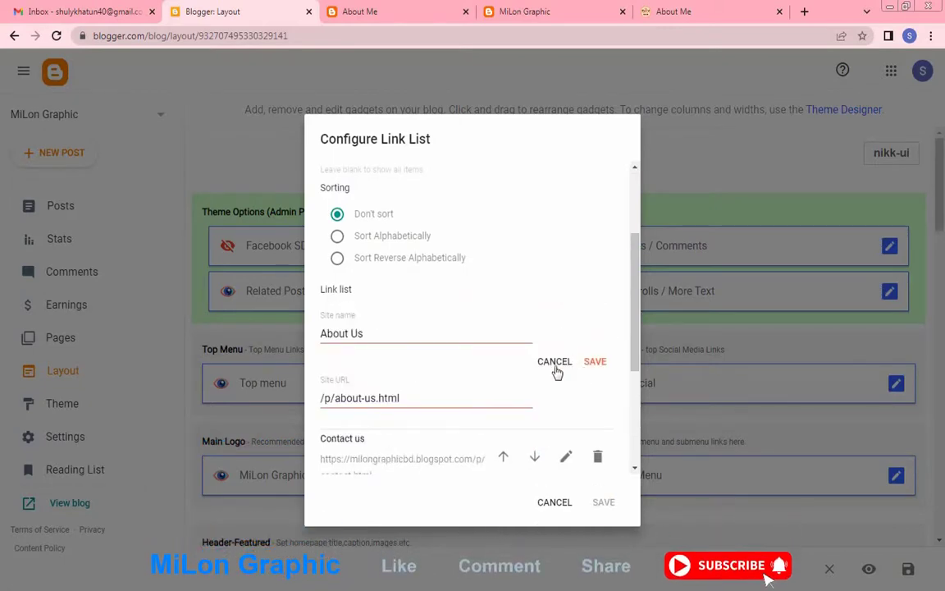
pyautogui.doubleClick(356, 333)
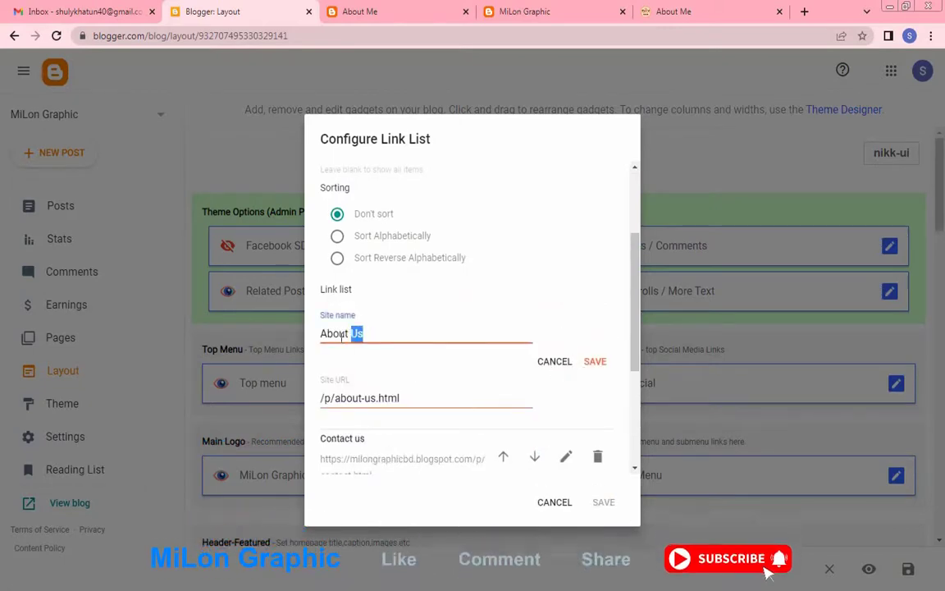
pyautogui.write('Me')
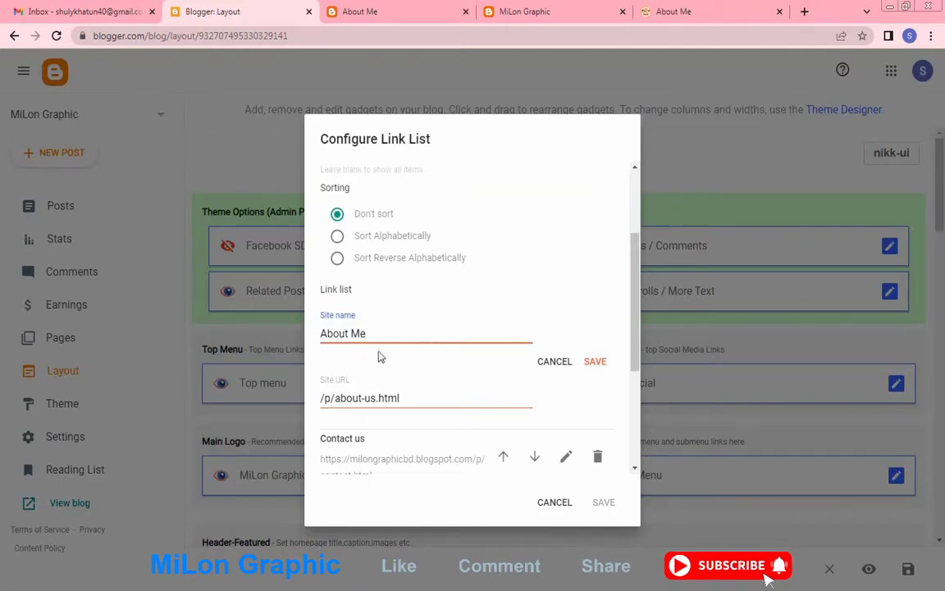
pyautogui.moveTo(415, 397); pyautogui.dragTo(349, 393)
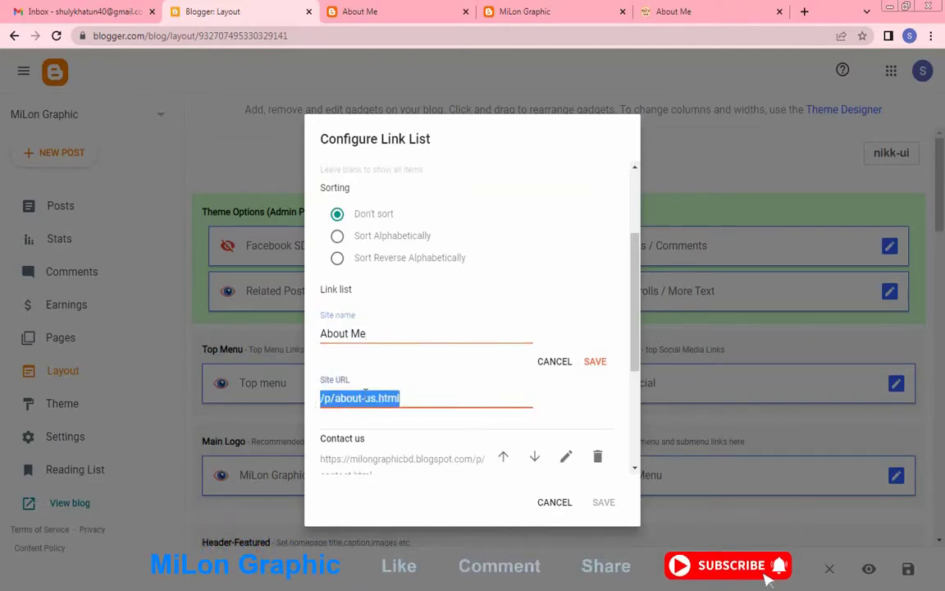
pyautogui.hotkey('ctrl', 'v')
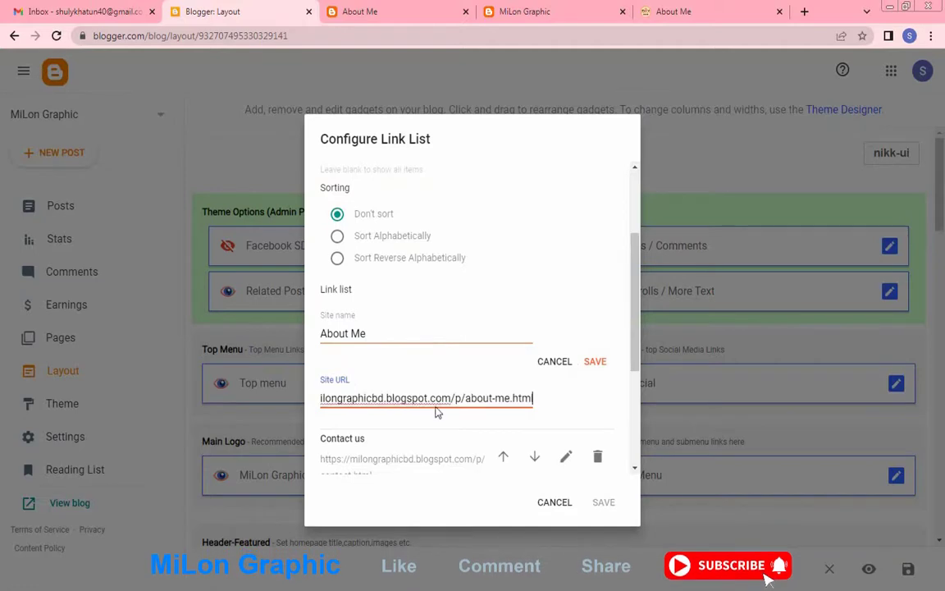
pyautogui.moveTo(467, 397); pyautogui.dragTo(322, 398)
pyautogui.click(508, 398)
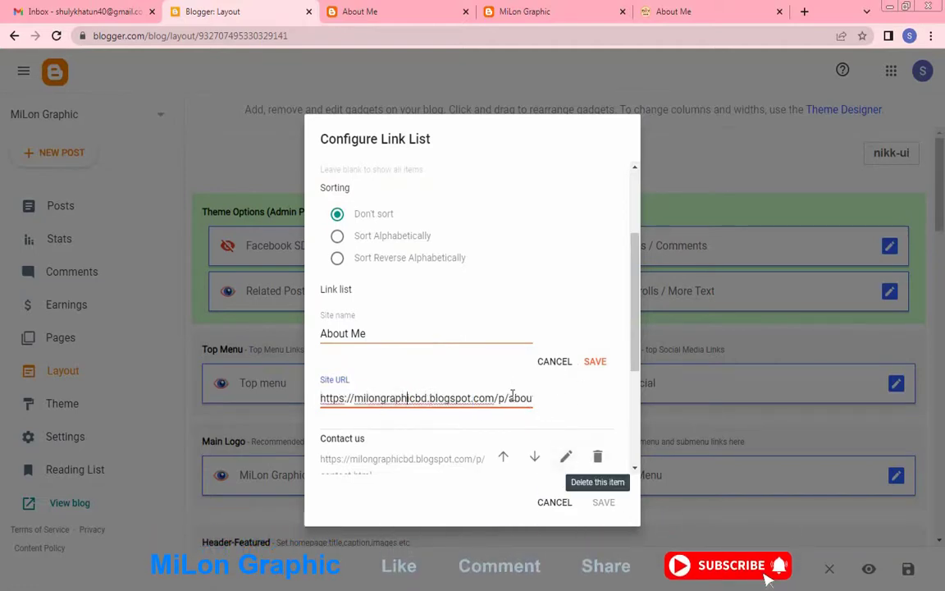
pyautogui.click(597, 363)
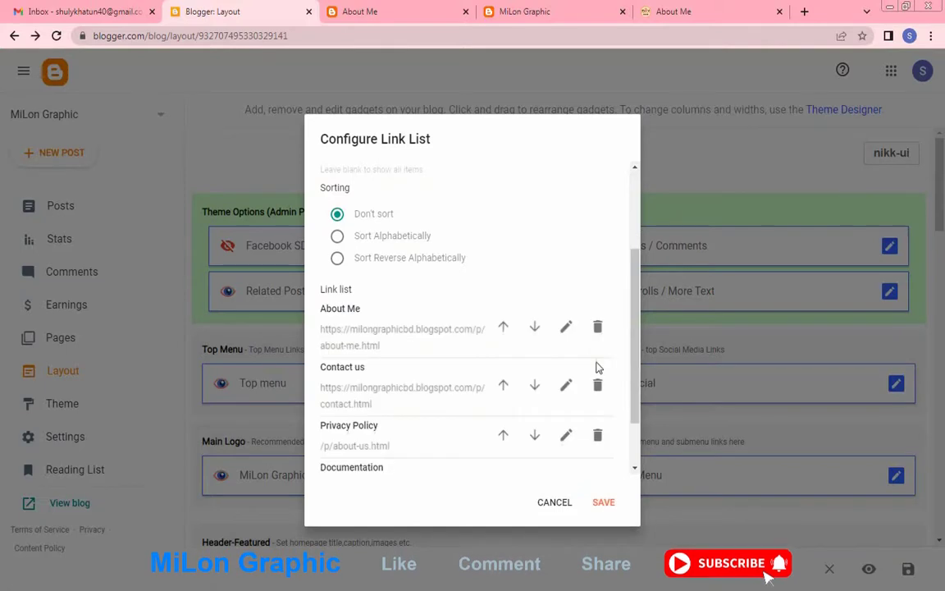
pyautogui.click(605, 503)
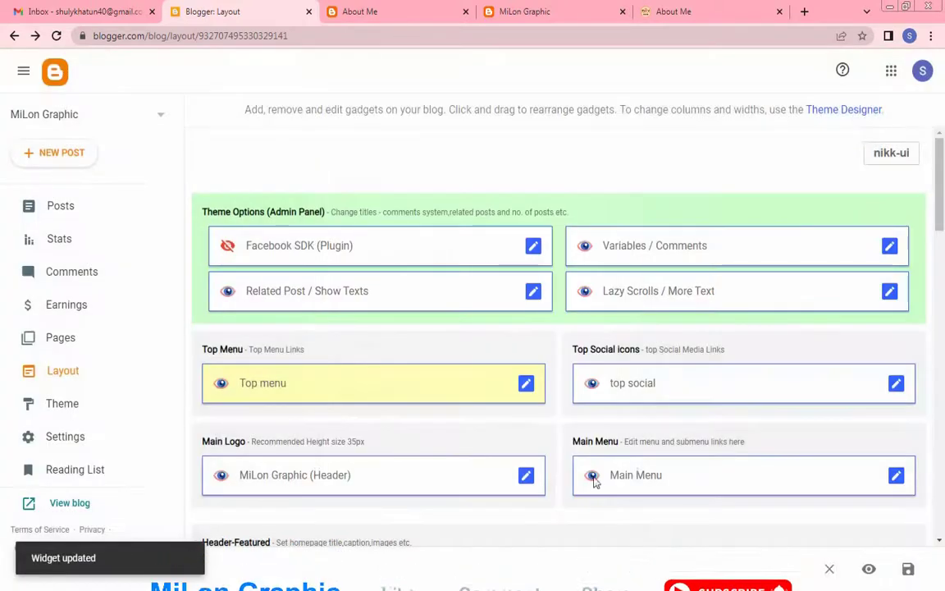
# - Test the About Me and Contact Us links in the live blog's top menu
pyautogui.click(376, 14)
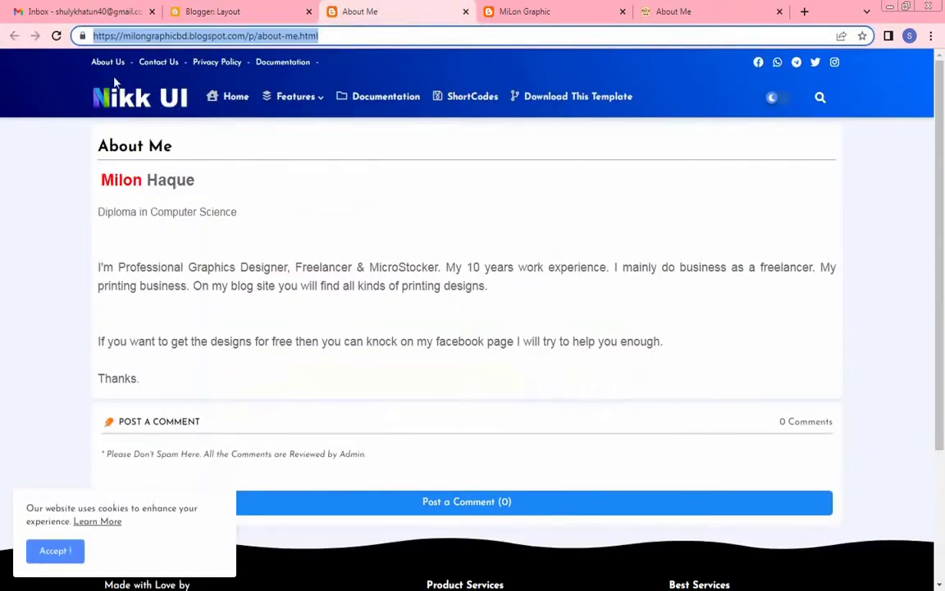
pyautogui.click(234, 99)
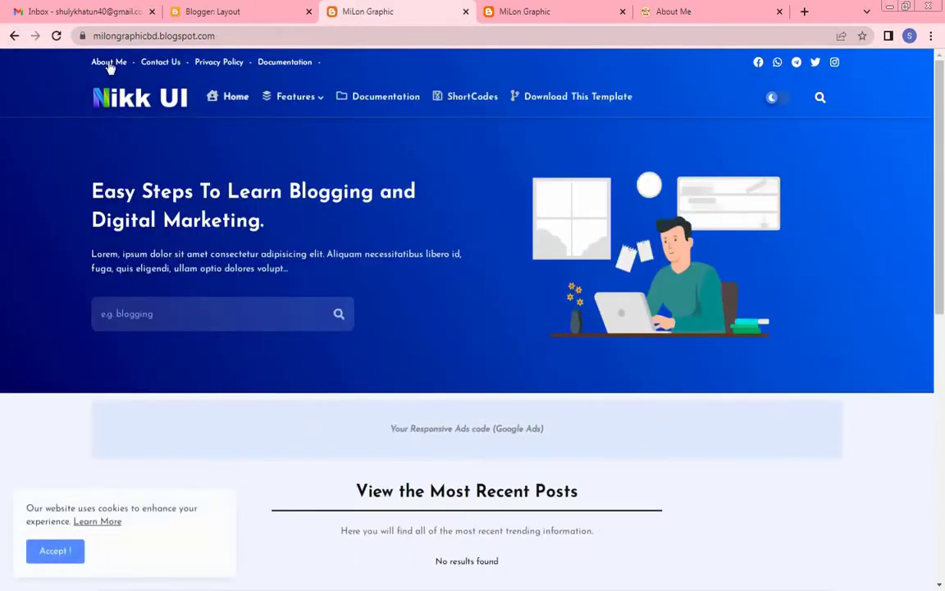
pyautogui.click(109, 63)
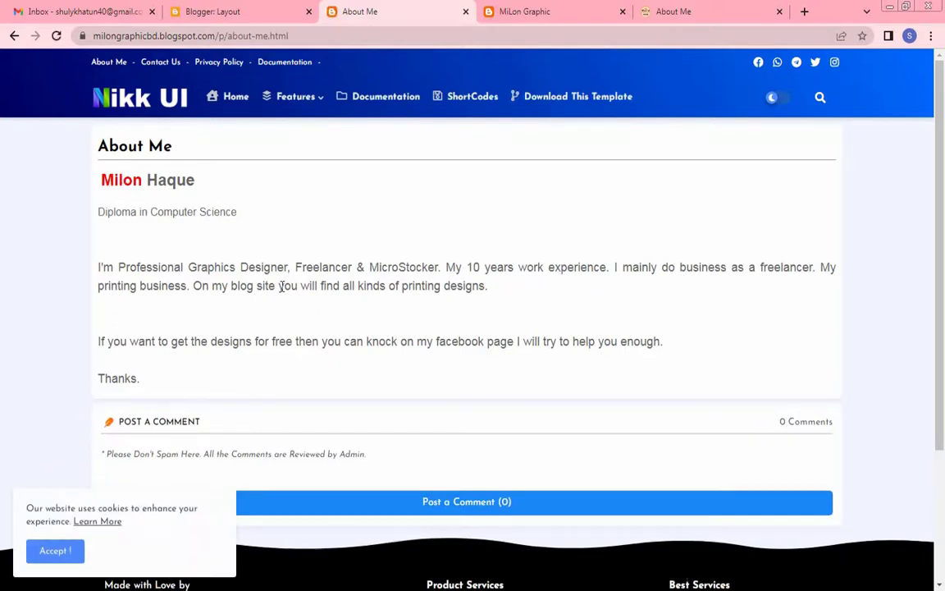
pyautogui.scroll(-2, 280, 286)
pyautogui.scroll(2, 321, 289)
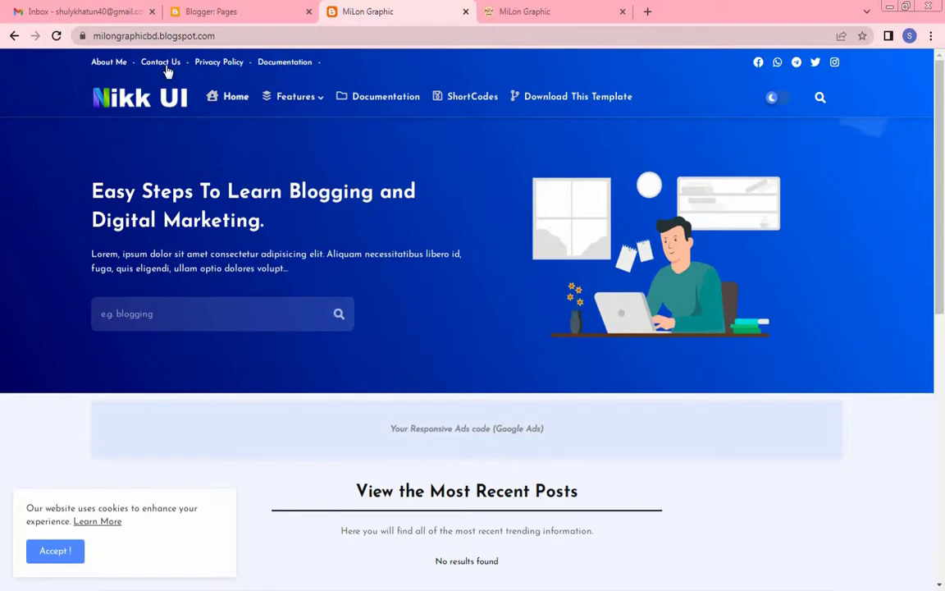
pyautogui.click(161, 66)
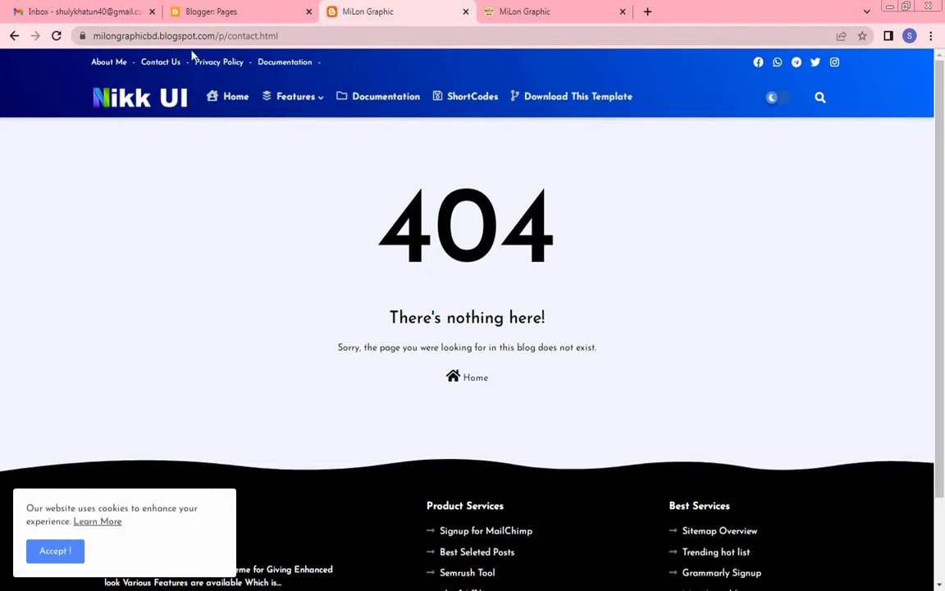
# - Open the Top menu gadget in the blog layout and examine its link list, including the Contact us entry
pyautogui.click(226, 15)
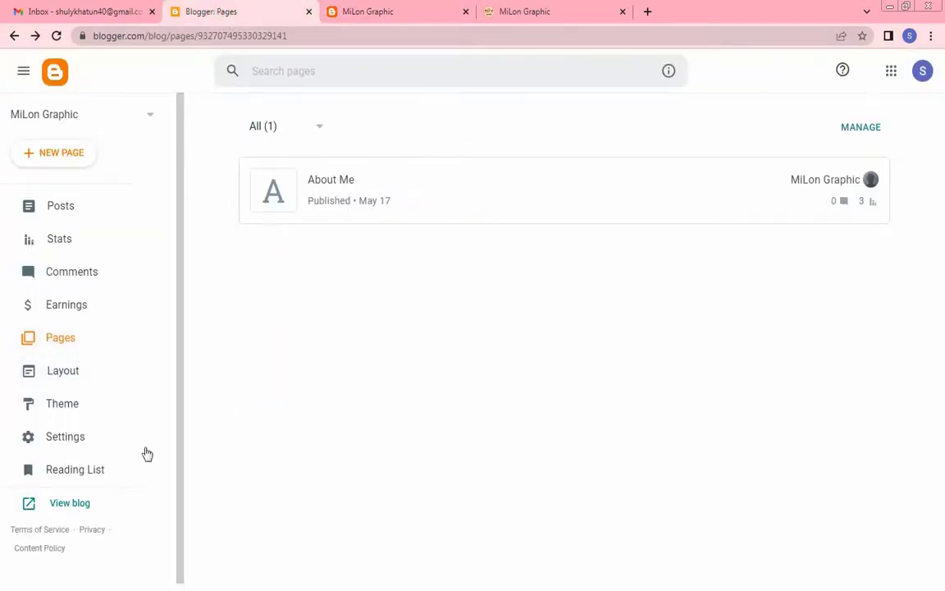
pyautogui.click(76, 382)
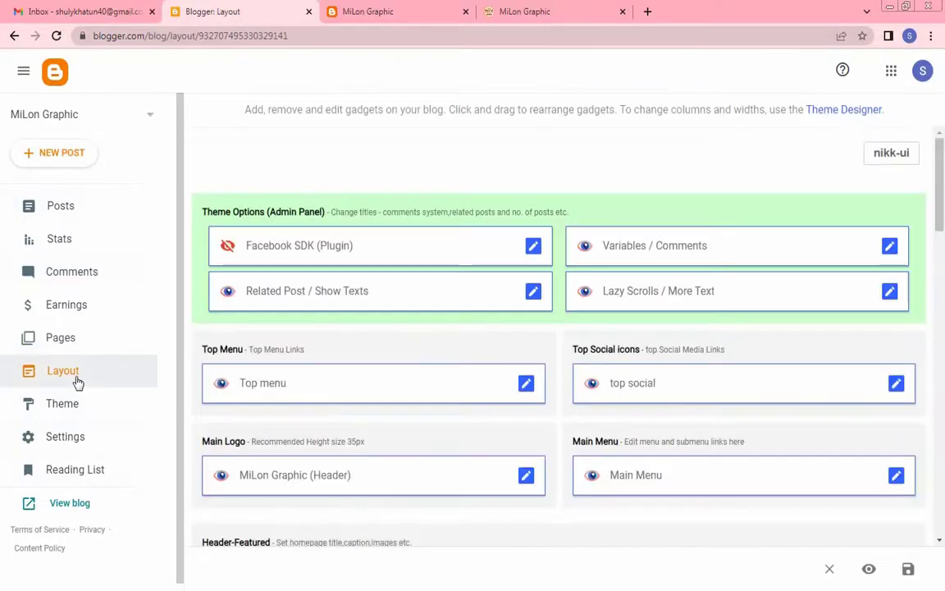
pyautogui.click(526, 385)
pyautogui.scroll(-3, 451, 370)
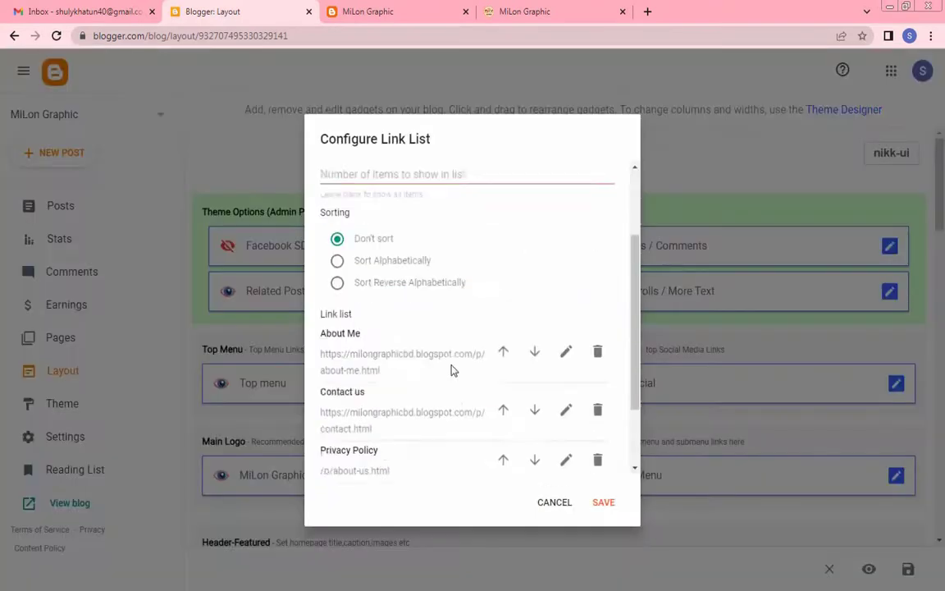
pyautogui.scroll(-1, 369, 393)
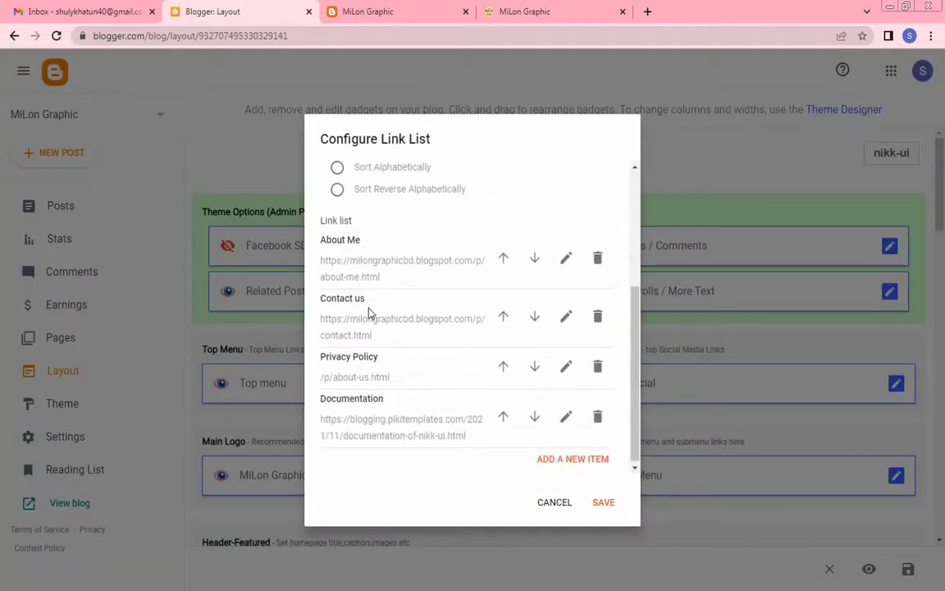
pyautogui.click(566, 318)
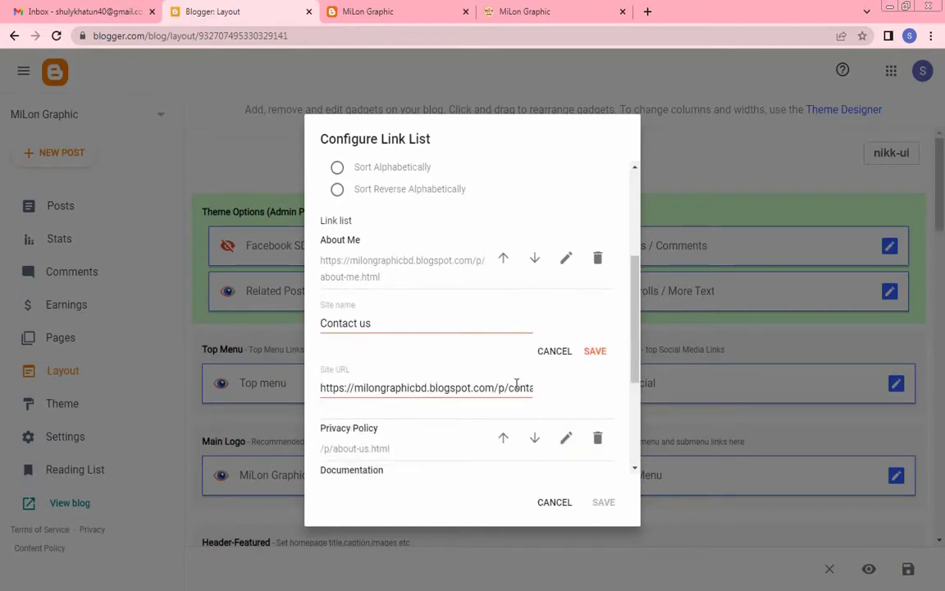
pyautogui.click(371, 324)
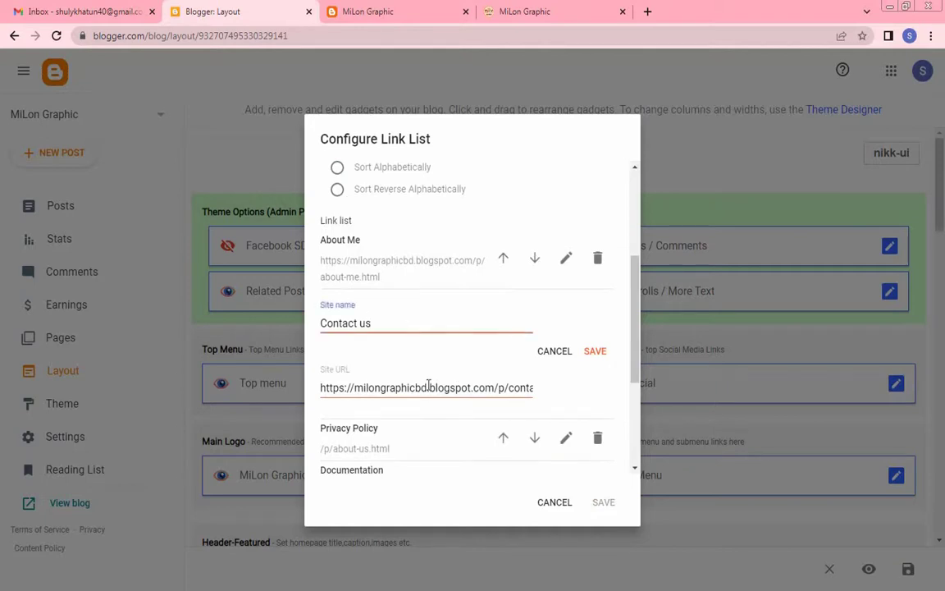
pyautogui.click(554, 351)
pyautogui.click(558, 507)
# - Create a new blog page titled "Contact Us"
pyautogui.click(73, 346)
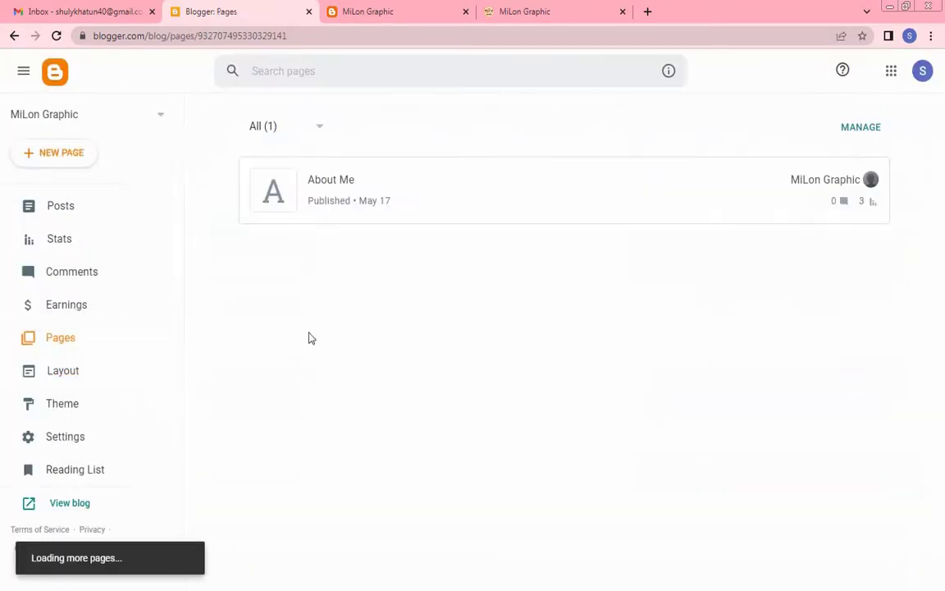
pyautogui.click(73, 155)
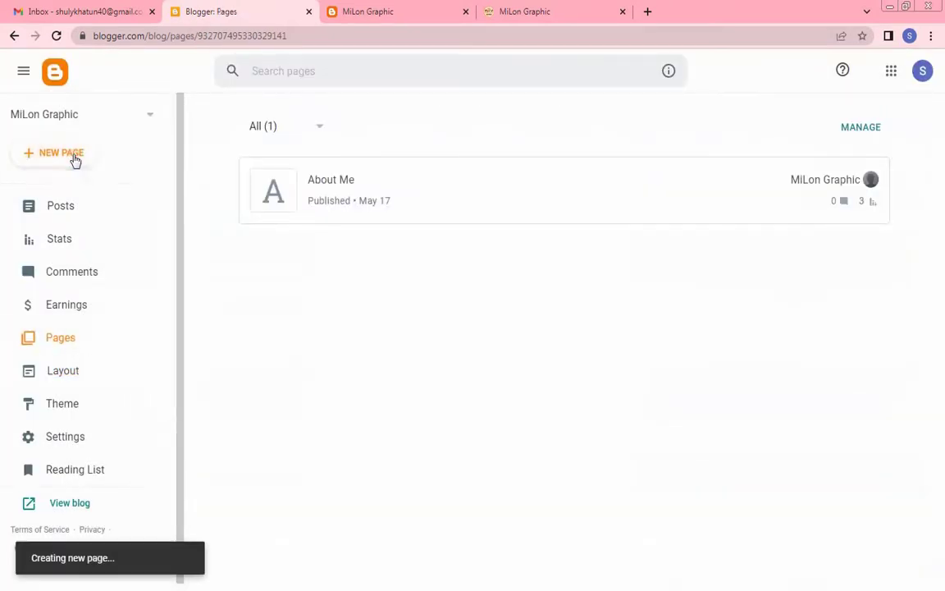
pyautogui.click(49, 129)
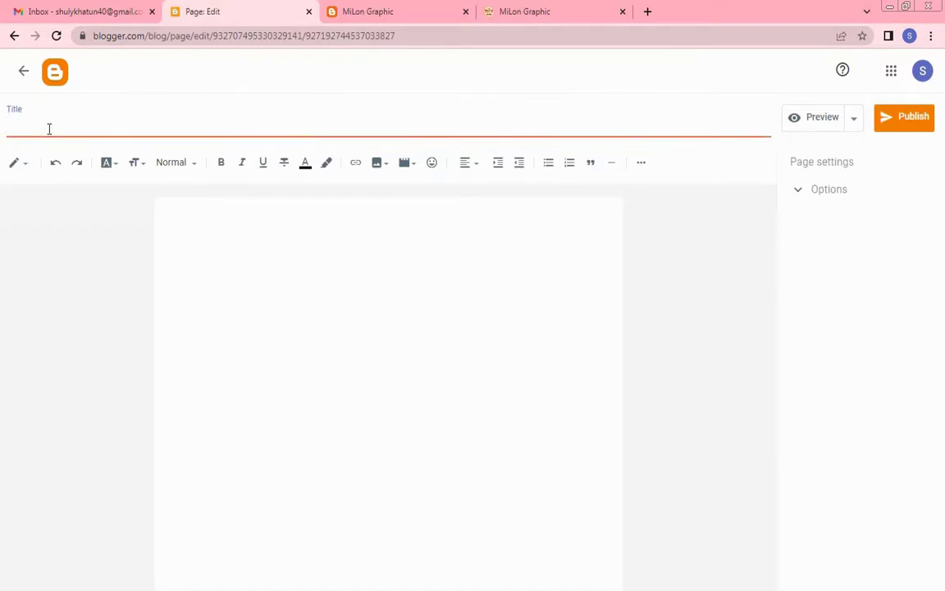
pyautogui.write('Contact Us')
pyautogui.click(273, 243)
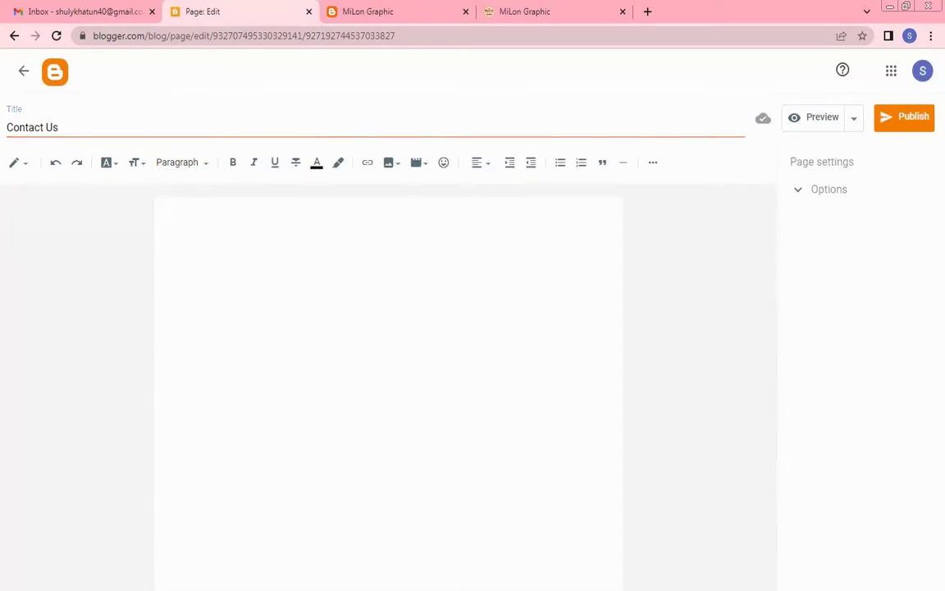
# - Switch to the "Contuct Us" file in Notepad and copy all of its contact form HTML code
pyautogui.hotkey('alt', 'Tab')
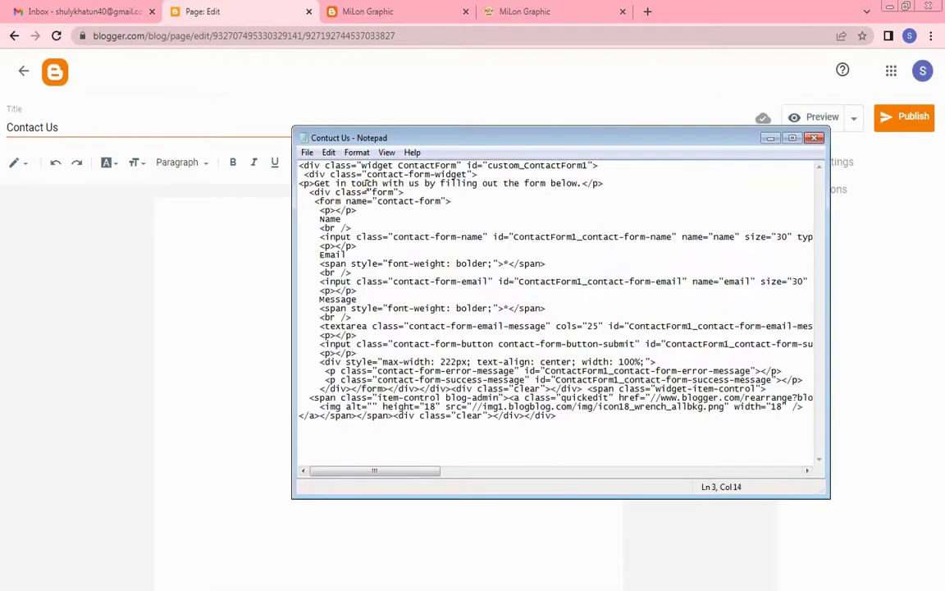
pyautogui.hotkey('ctrl', 'a')
pyautogui.hotkey('ctrl', 'c')
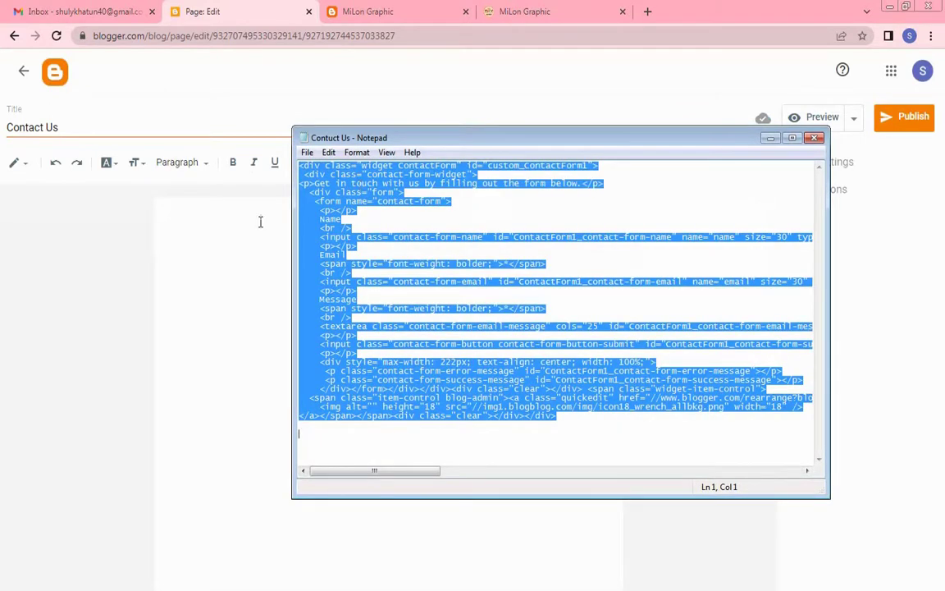
pyautogui.click(232, 229)
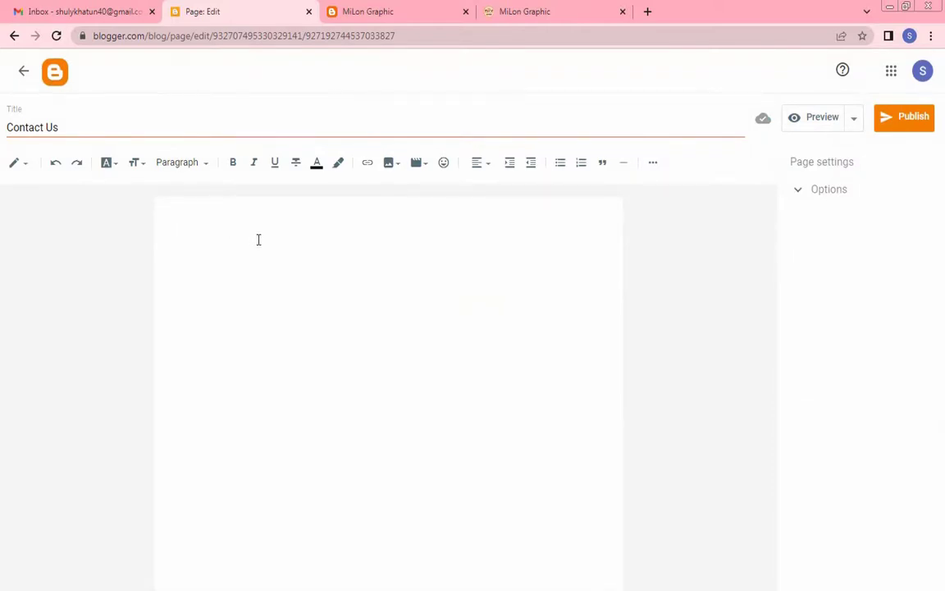
pyautogui.hotkey('ctrl', 'v')
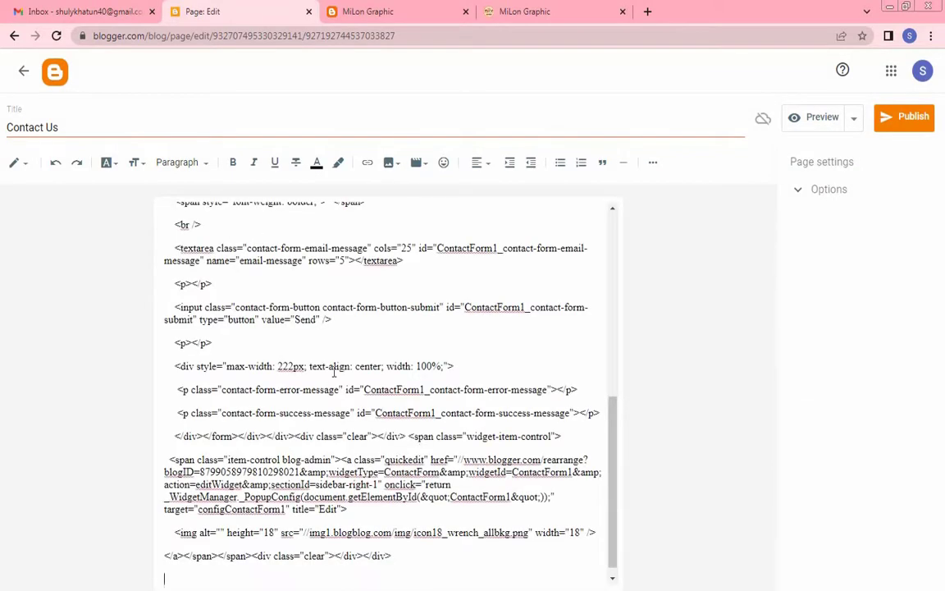
pyautogui.hotkey('ctrl', 'z')
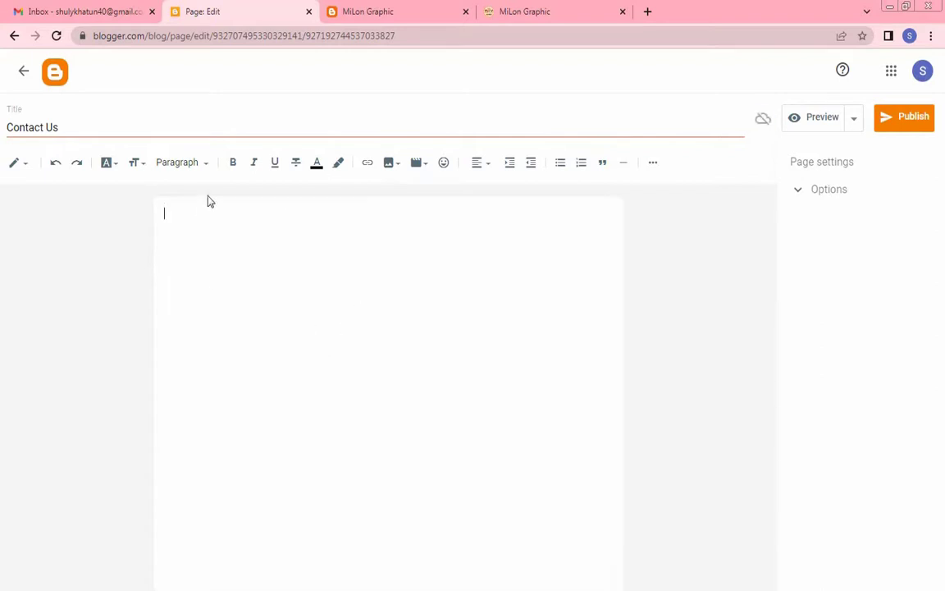
# - Switch the Contact Us page to HTML view and replace its placeholder code with the copied contact form code
pyautogui.click(28, 169)
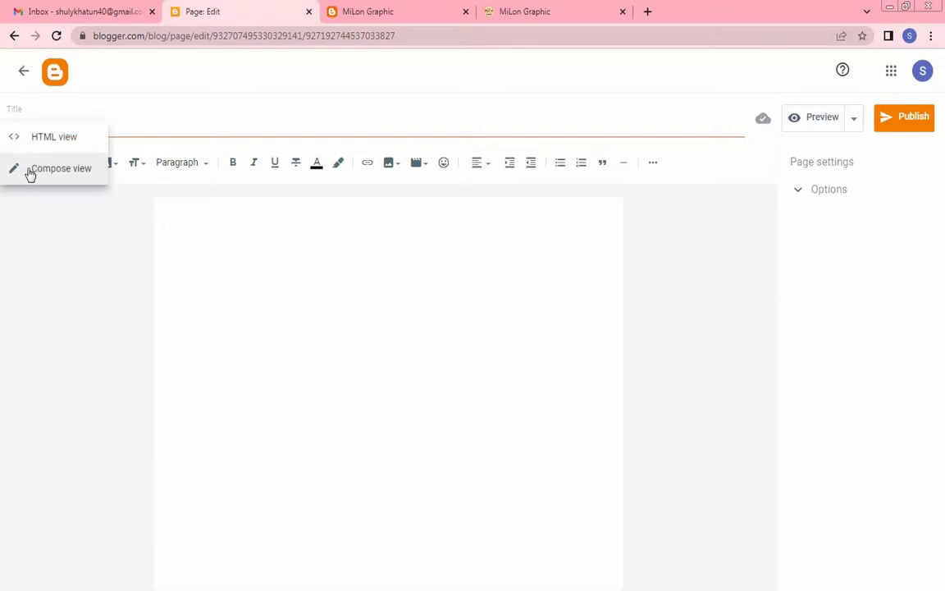
pyautogui.click(43, 139)
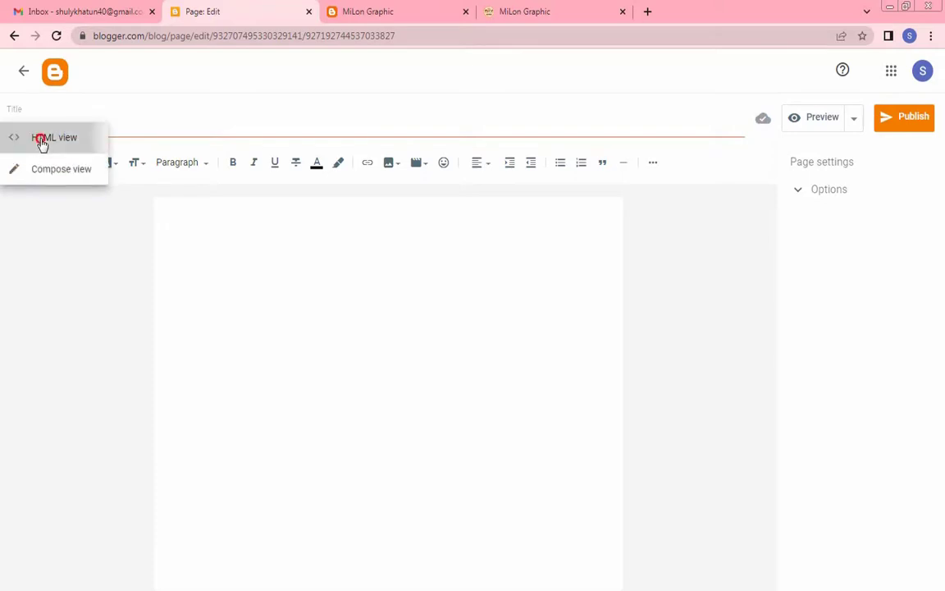
pyautogui.click(73, 190)
pyautogui.hotkey('ctrl', 'a')
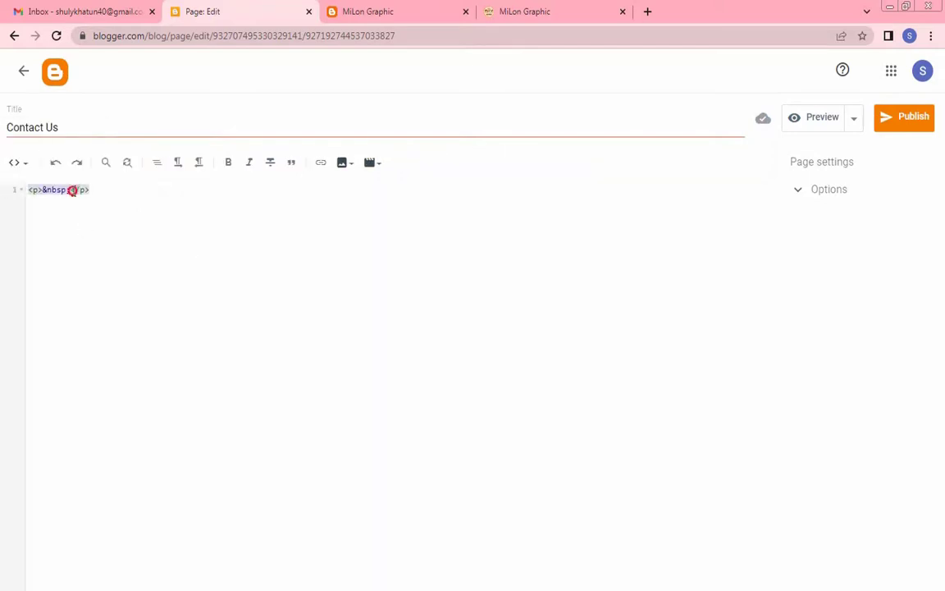
pyautogui.press('Delete')
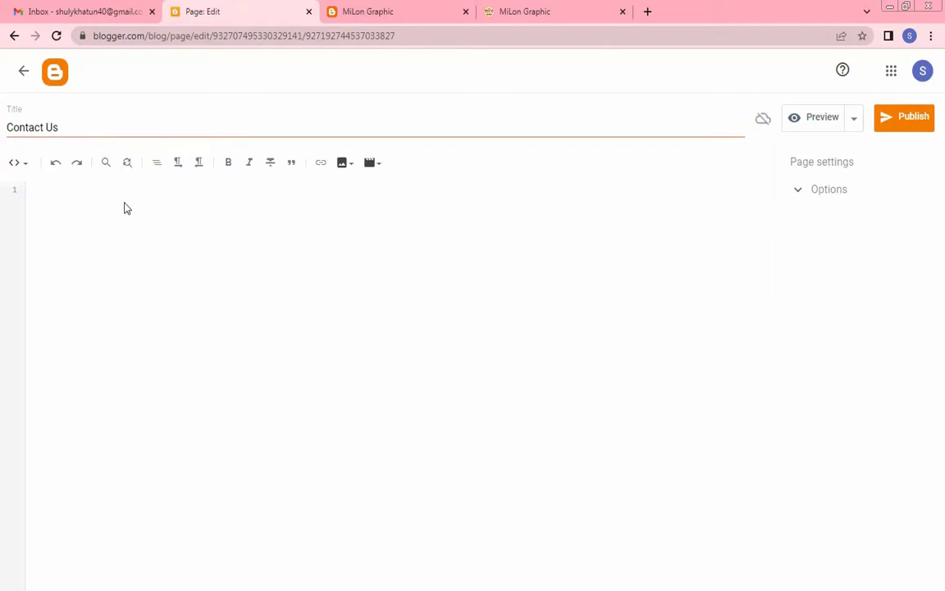
pyautogui.hotkey('ctrl', 'v')
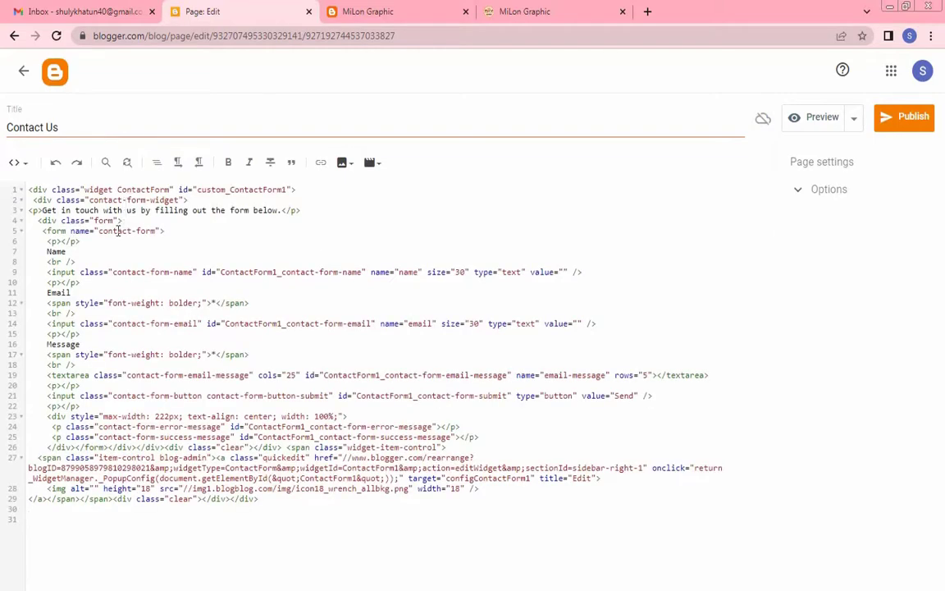
# - Return the Contact Us page to Compose view and publish it to the blog
pyautogui.click(27, 166)
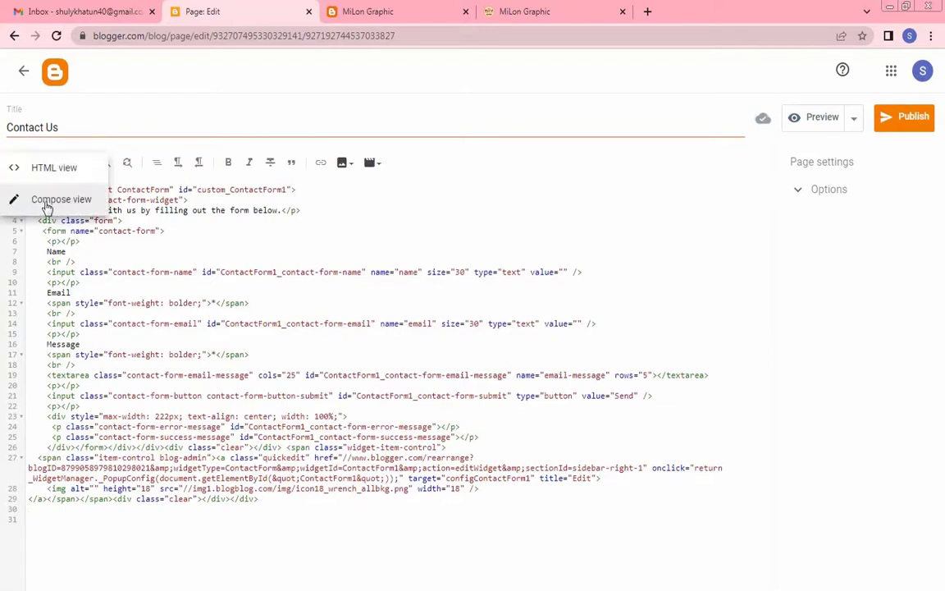
pyautogui.click(46, 205)
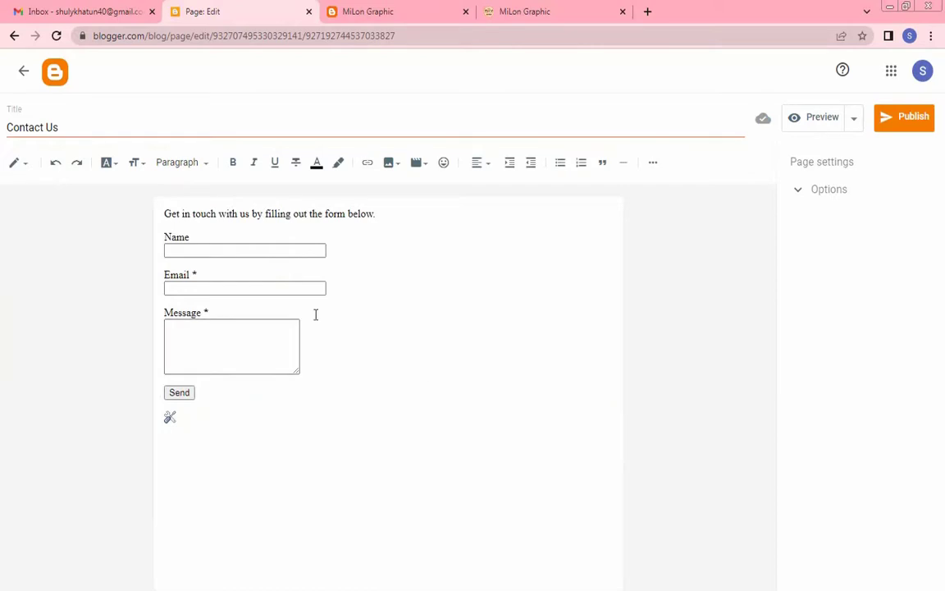
pyautogui.click(911, 119)
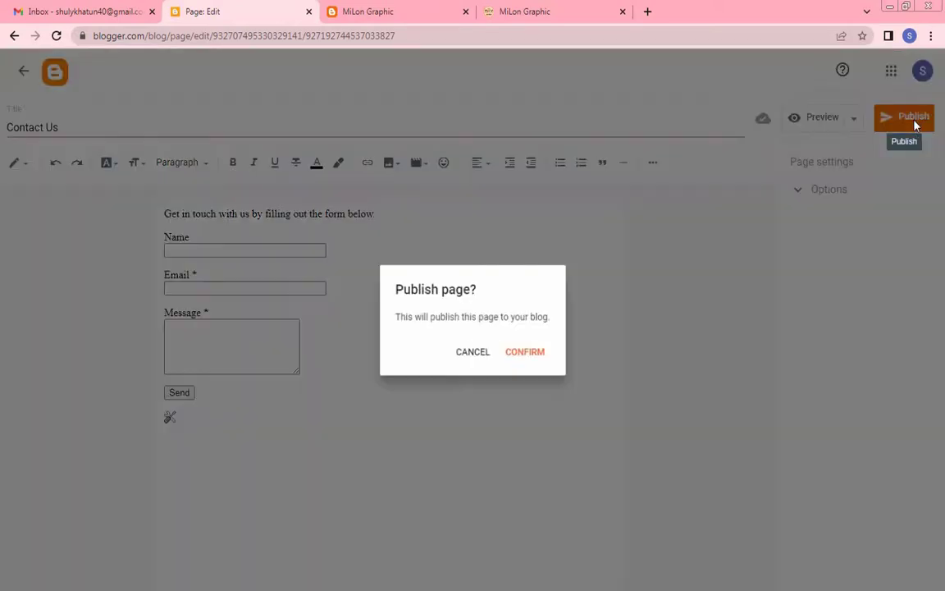
pyautogui.click(530, 355)
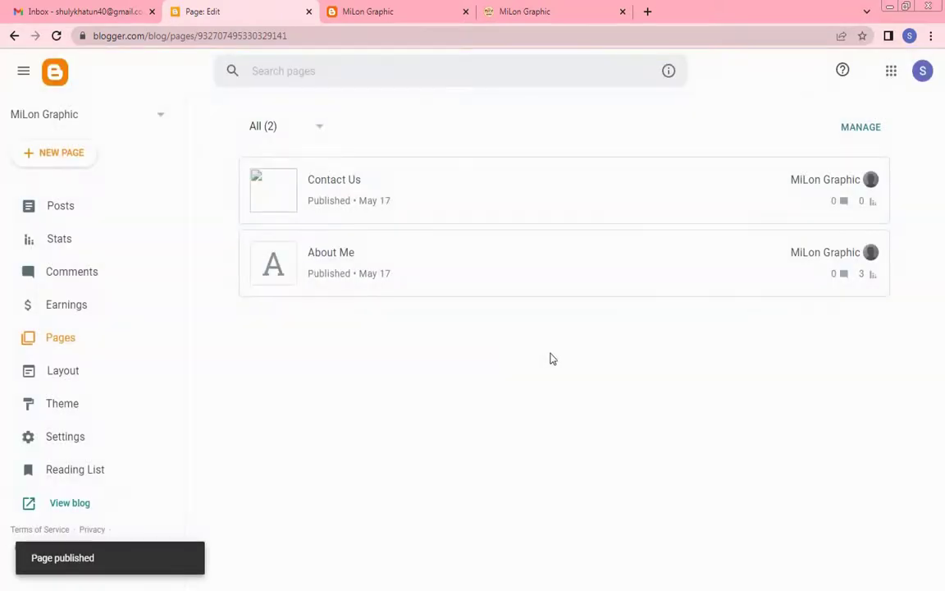
# - View the published Contact Us page on the live blog and copy its URL
pyautogui.moveTo(327, 251)
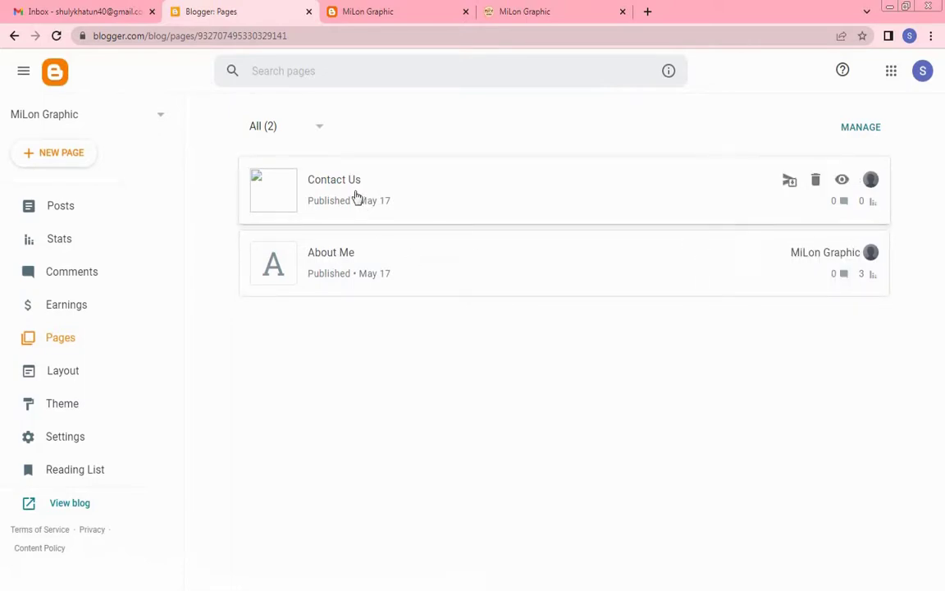
pyautogui.click(843, 184)
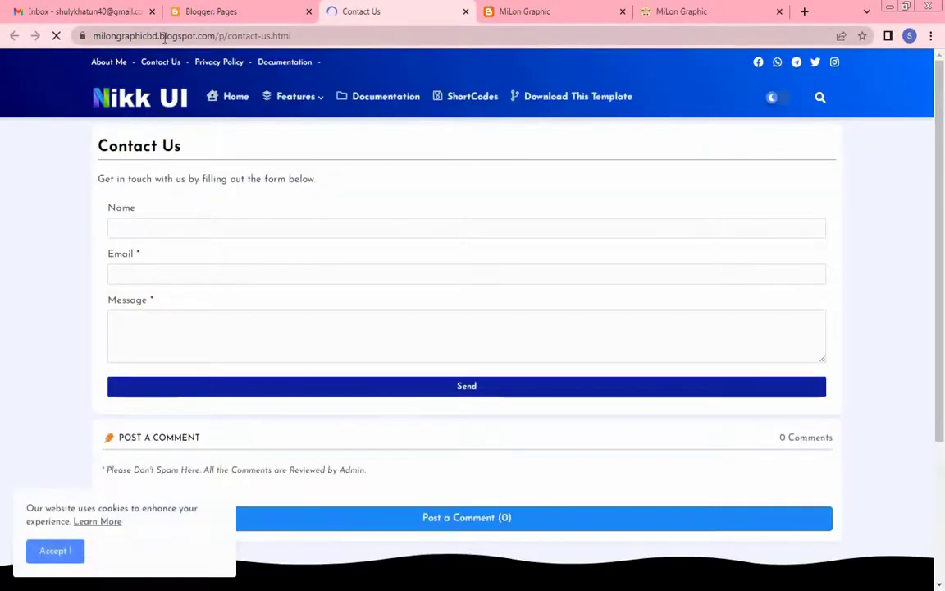
pyautogui.click(164, 37)
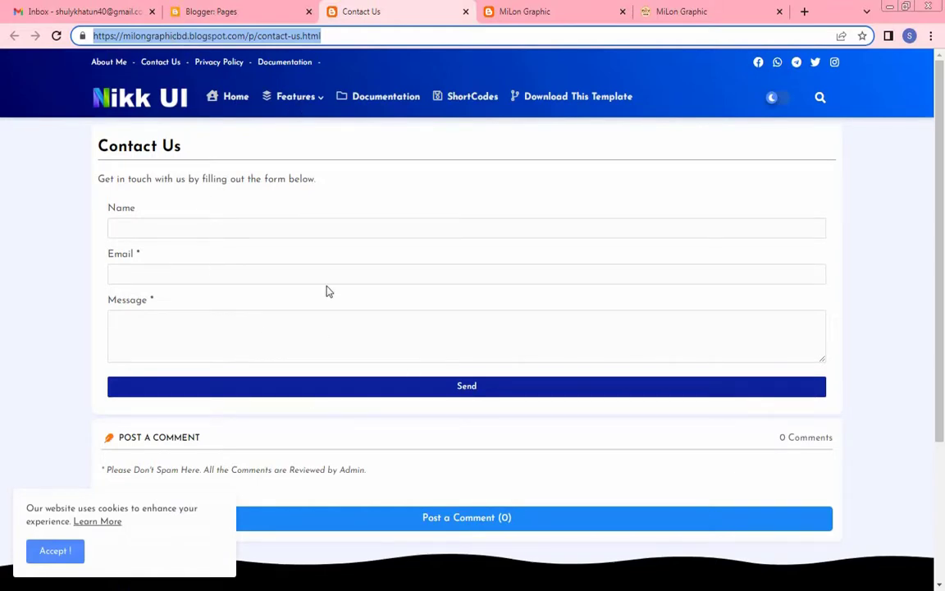
pyautogui.click(232, 15)
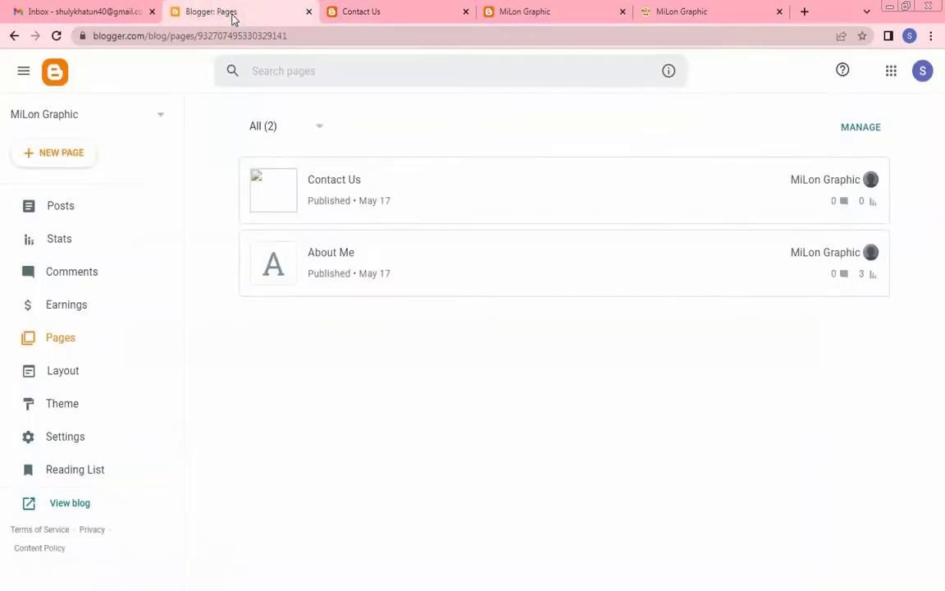
pyautogui.click(71, 379)
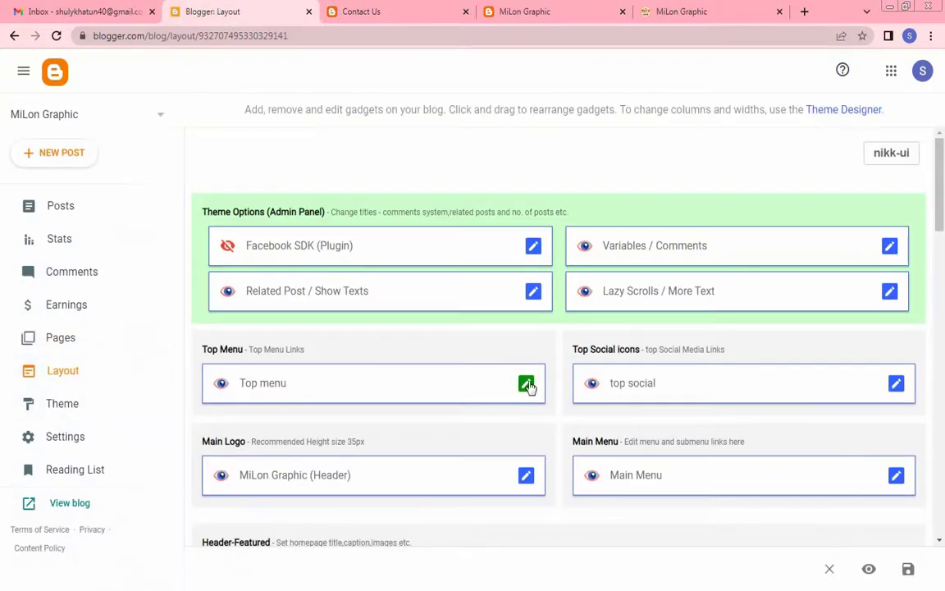
pyautogui.click(526, 385)
pyautogui.scroll(-5, 483, 395)
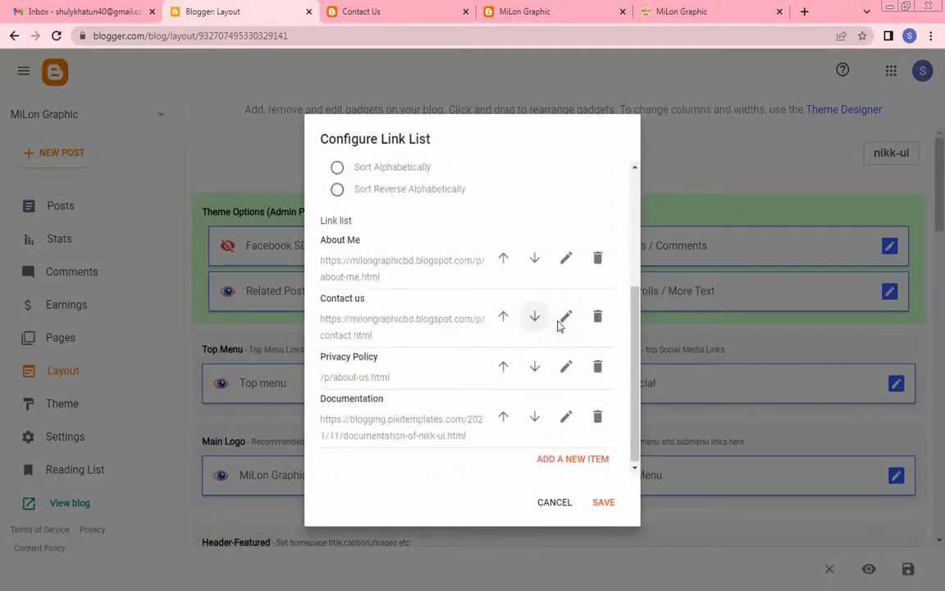
pyautogui.click(566, 318)
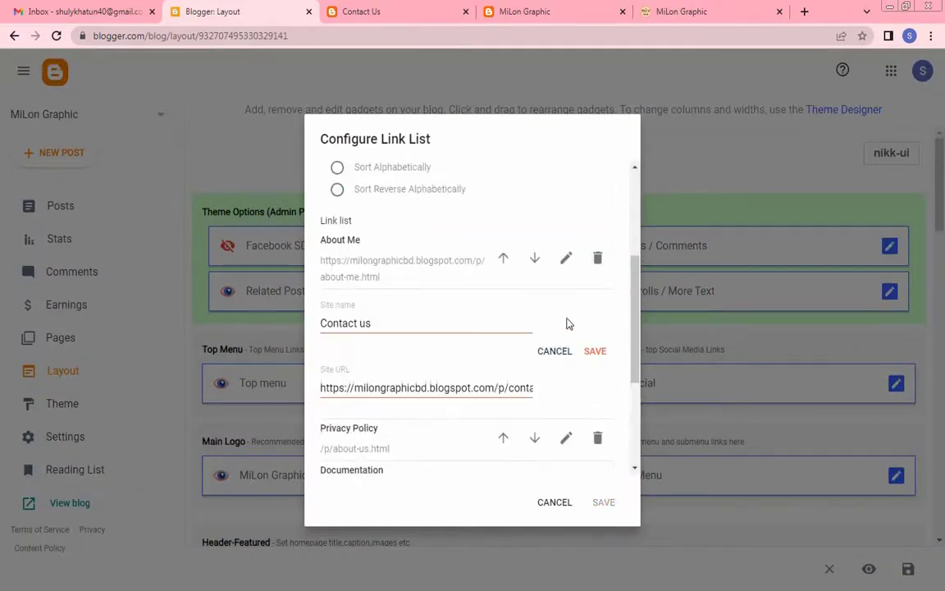
pyautogui.click(423, 387)
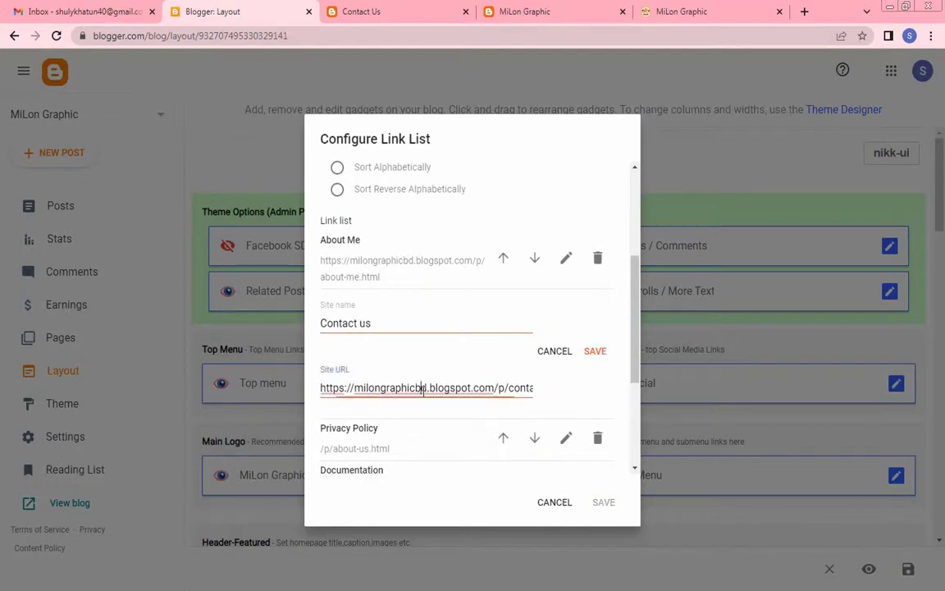
pyautogui.moveTo(323, 387); pyautogui.dragTo(531, 389)
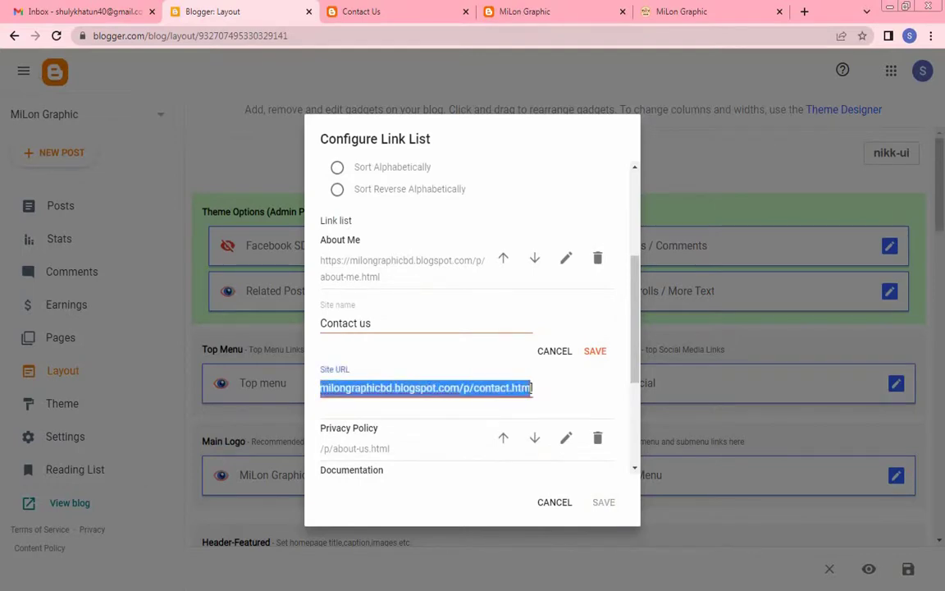
pyautogui.press('BackSpace')
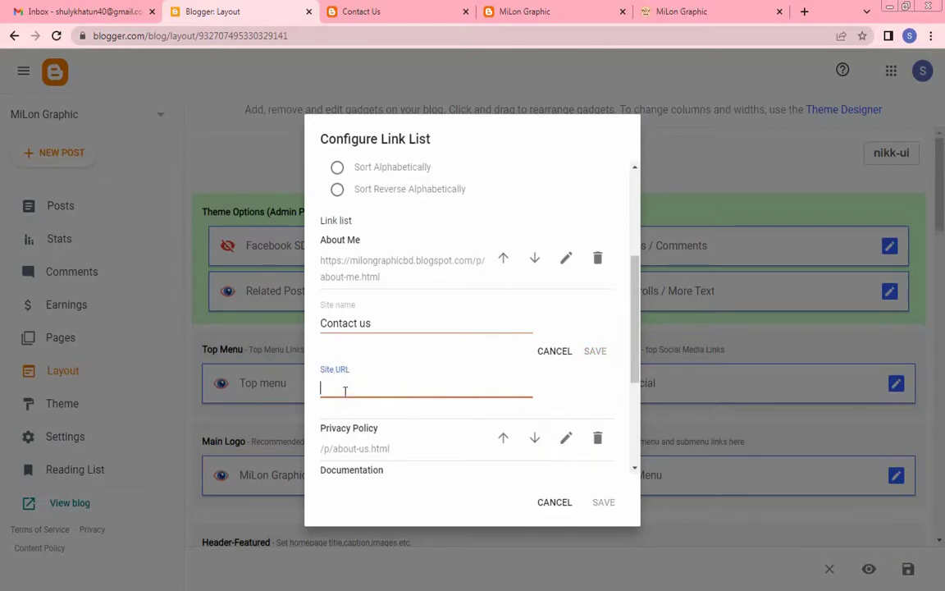
pyautogui.hotkey('ctrl', 'v')
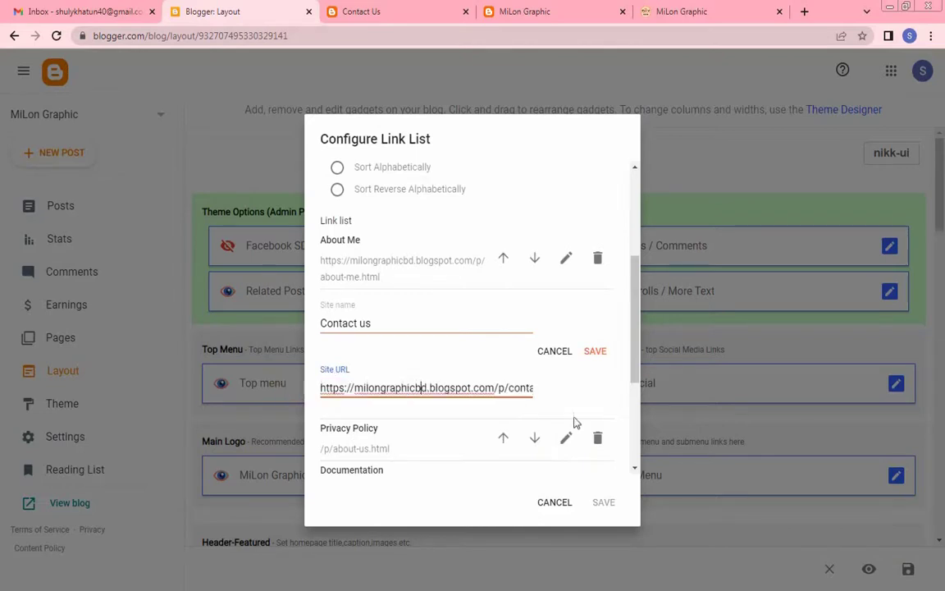
pyautogui.click(597, 352)
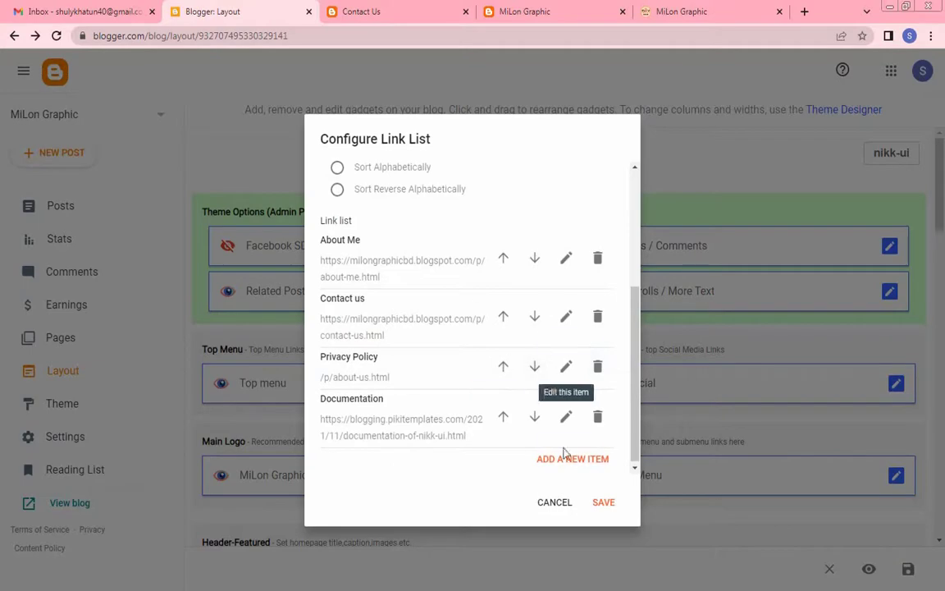
pyautogui.click(604, 503)
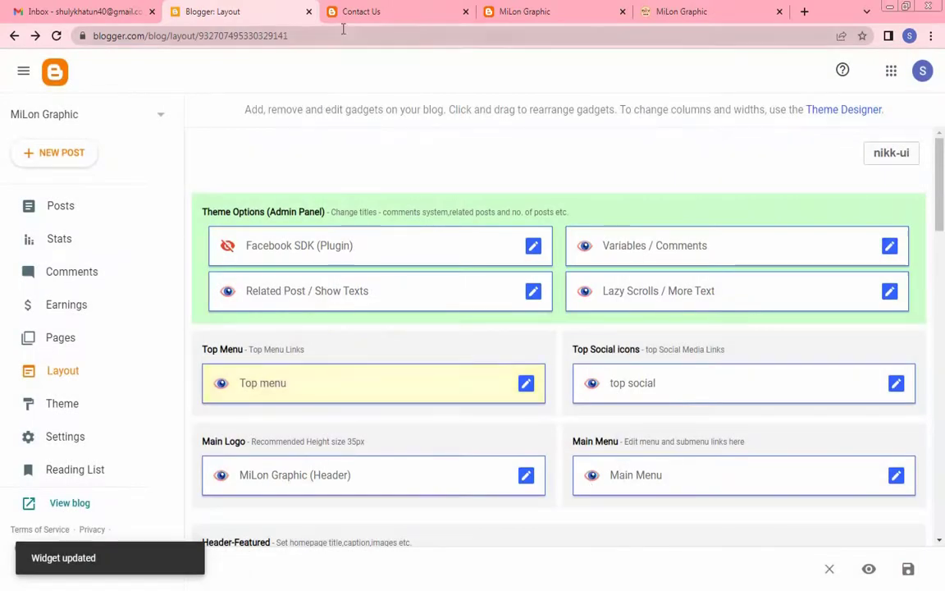
# - Load the live blog's home page, follow the Contact Us link in its top menu and look over the form page
pyautogui.click(361, 11)
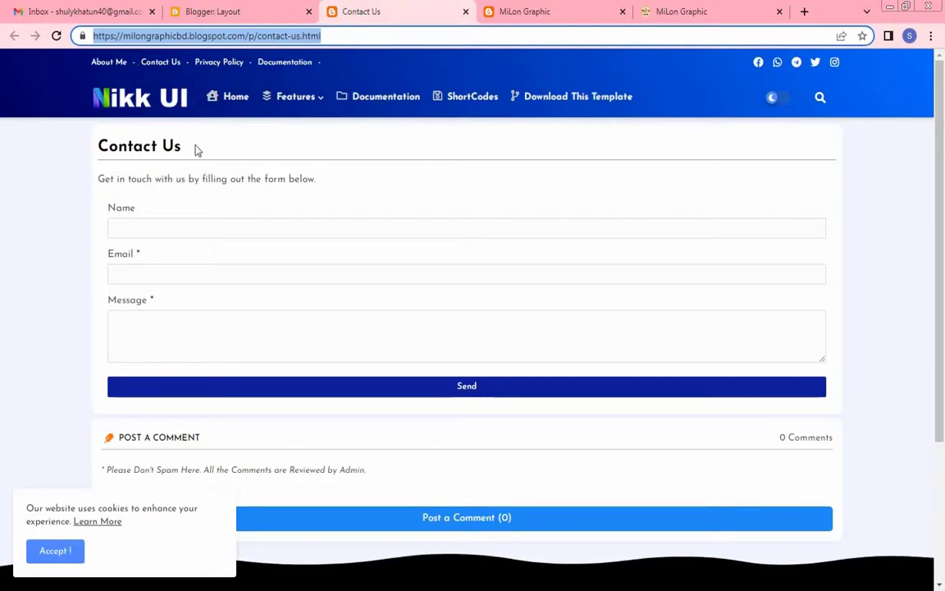
pyautogui.press('Return')
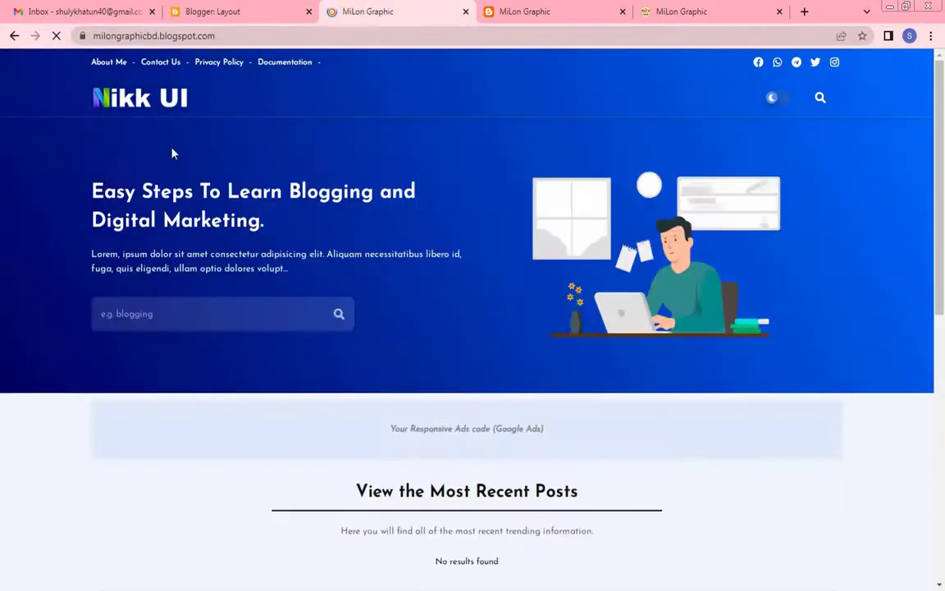
pyautogui.click(160, 66)
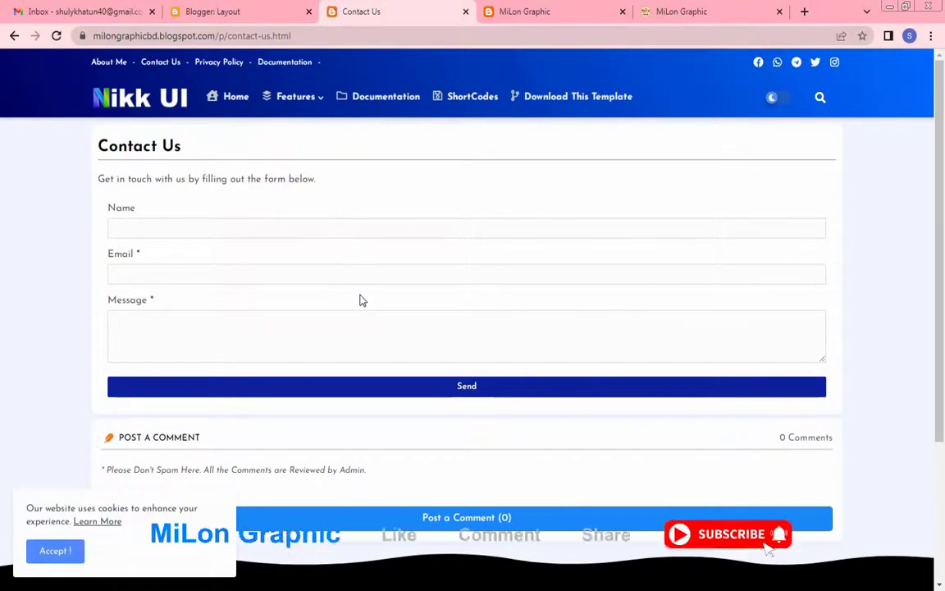
pyautogui.scroll(-3, 361, 300)
pyautogui.scroll(3, 384, 295)
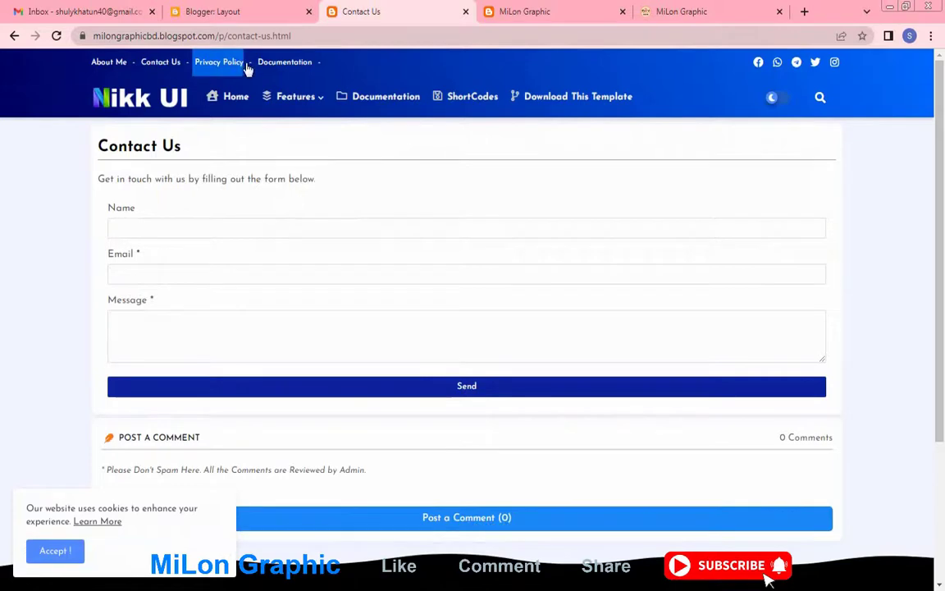
pyautogui.moveTo(287, 106)
# - Return to the blog's Blogger dashboard and create a new page titled Privacy Policy
pyautogui.click(220, 12)
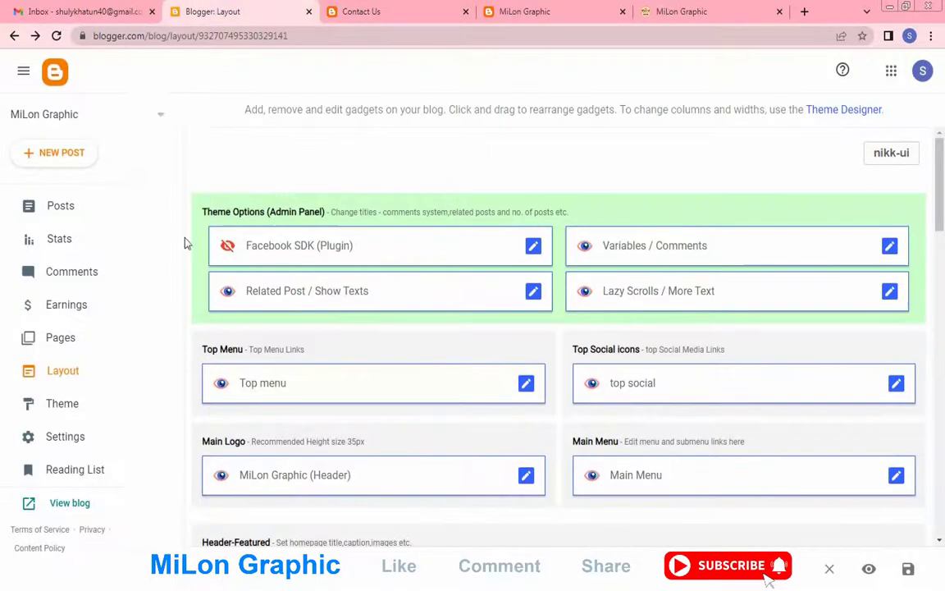
pyautogui.click(72, 346)
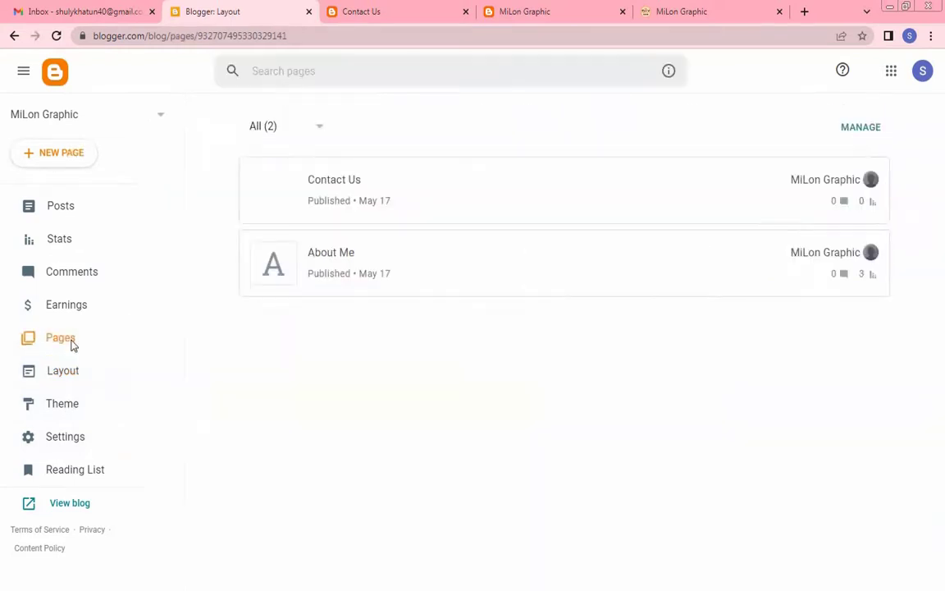
pyautogui.click(72, 154)
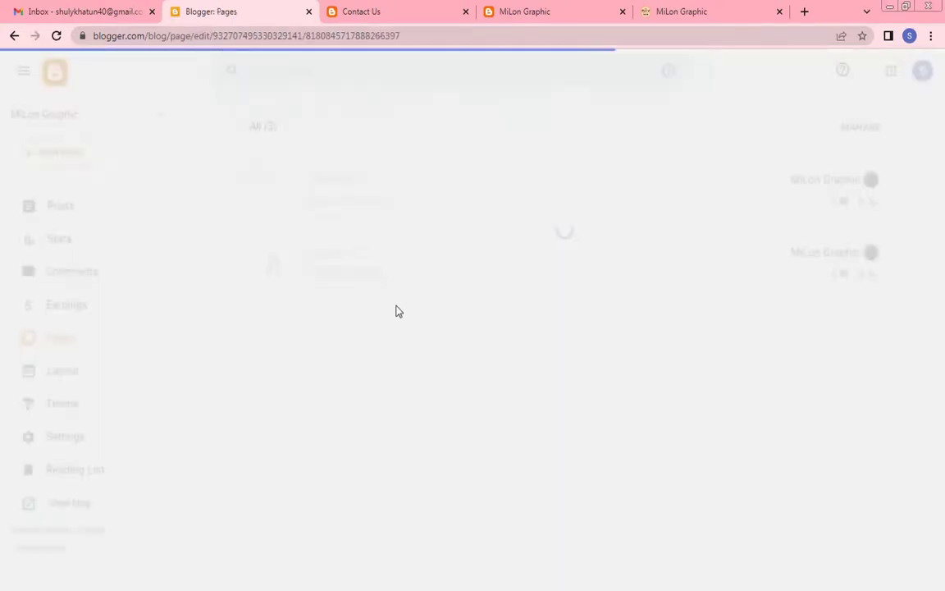
pyautogui.click(55, 129)
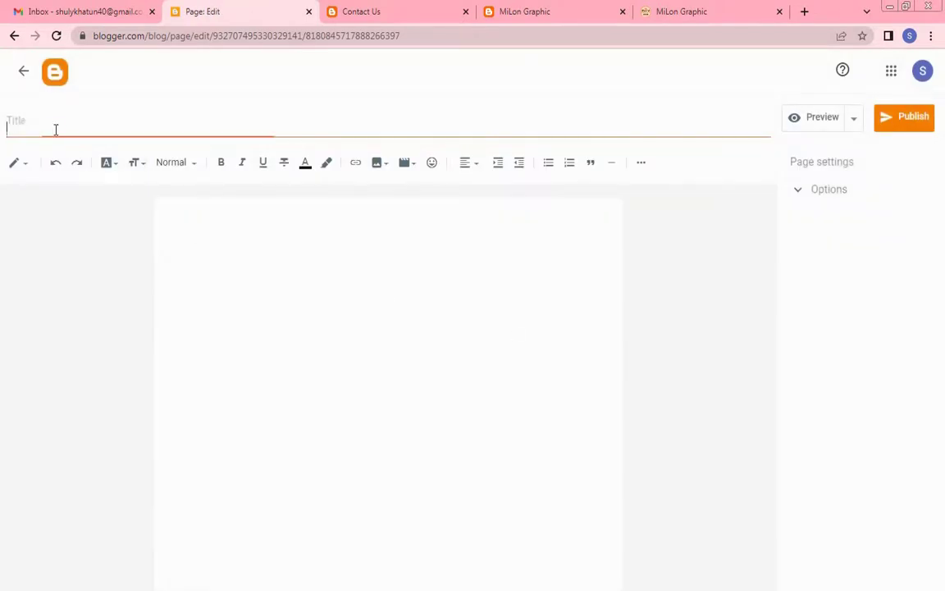
pyautogui.write('Privacy Policy')
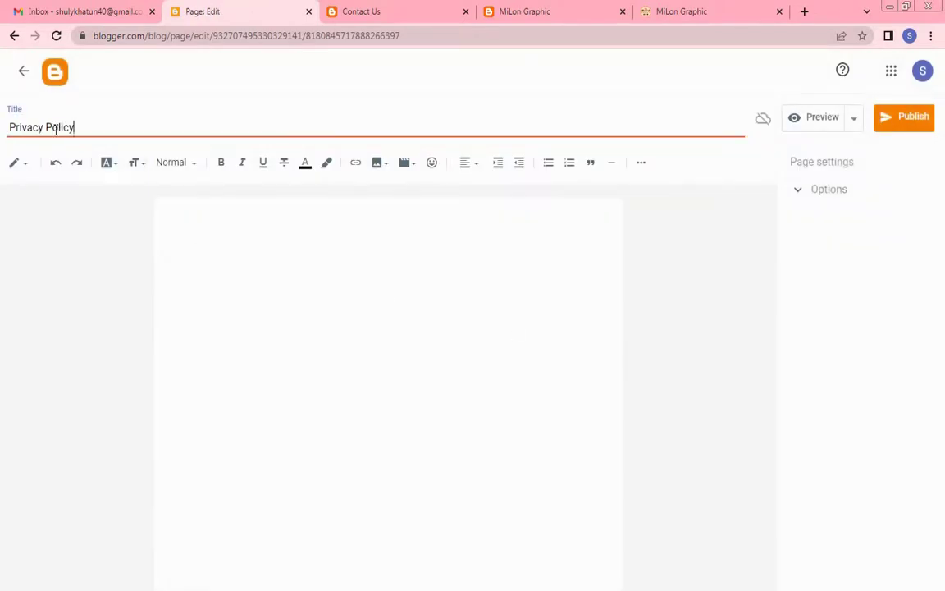
# - Fill the page body with the filler text "dhfjksdhfjdsf jsklsjdksj jdsklajdks jdskdjklsadjks", copied and repeated into a long block
pyautogui.click(238, 229)
pyautogui.write('dsf')
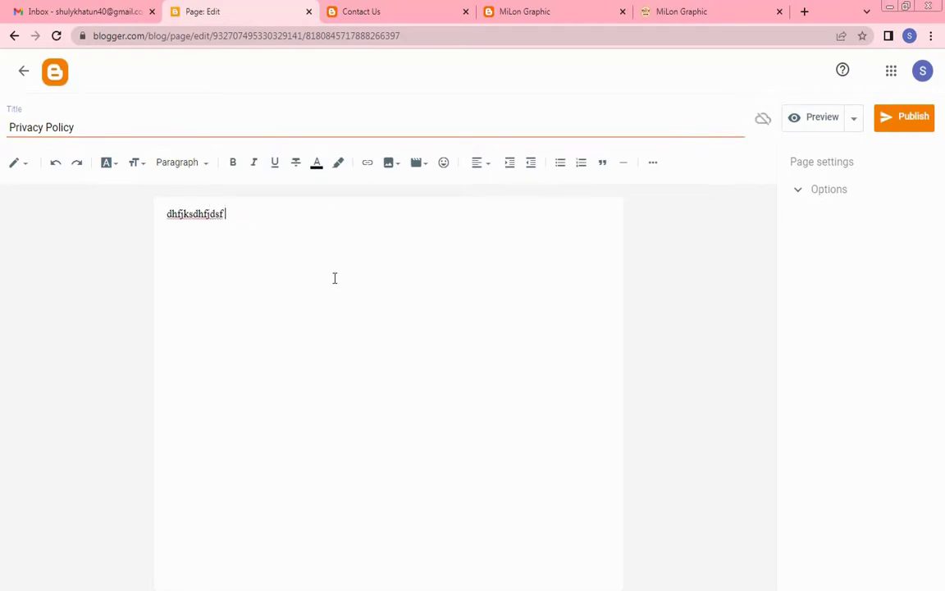
pyautogui.write(' jsklsjdksj jdsklajdks jdskdjsadjks')
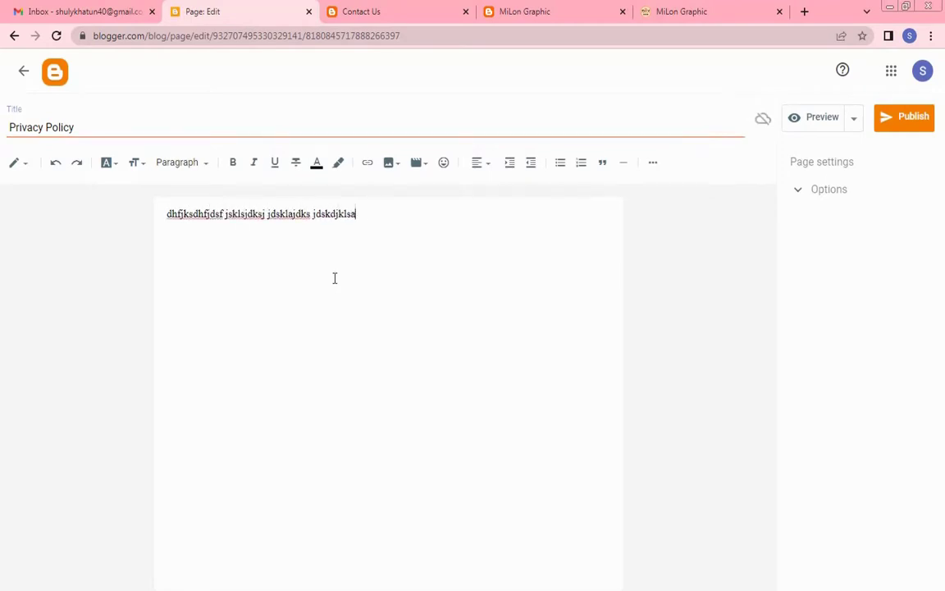
pyautogui.tripleClick(341, 213)
pyautogui.hotkey('ctrl', 'c')
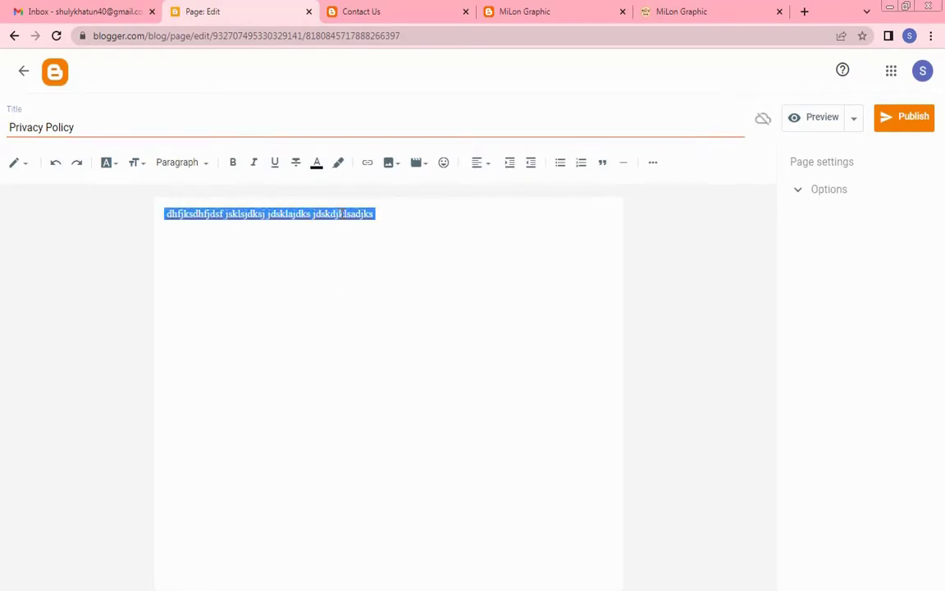
pyautogui.click(388, 215)
pyautogui.hotkey('ctrl', 'v')
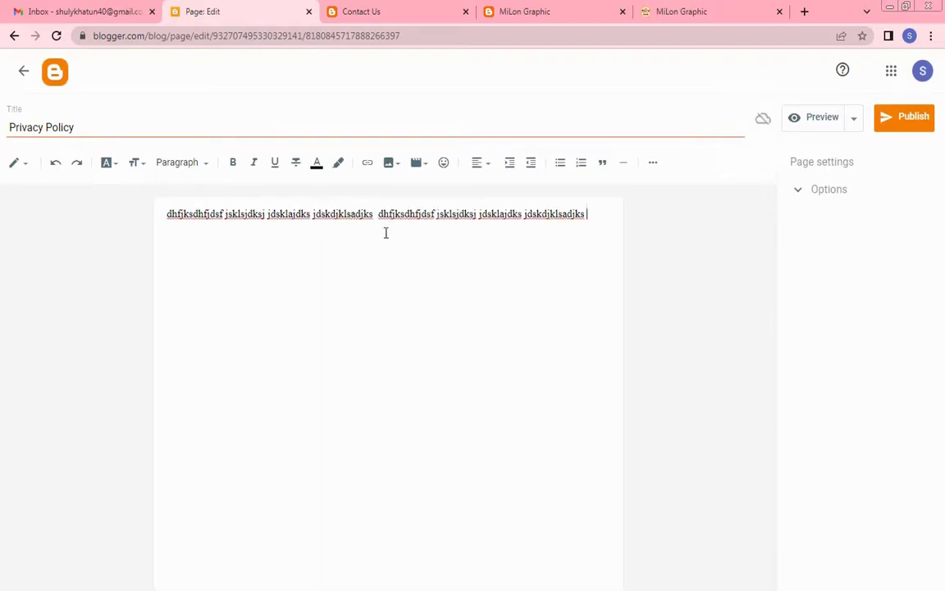
pyautogui.hotkey('ctrl', 'v')
pyautogui.hotkey('ctrl', 'v')
pyautogui.hotkey('ctrl', 'v')
pyautogui.hotkey('ctrl', 'v')
pyautogui.hotkey('ctrl', 'v')
pyautogui.hotkey('ctrl', 'v')
pyautogui.hotkey('ctrl', 'v')
pyautogui.hotkey('ctrl', 'v')
pyautogui.hotkey('ctrl', 'v')
pyautogui.hotkey('ctrl', 'v')
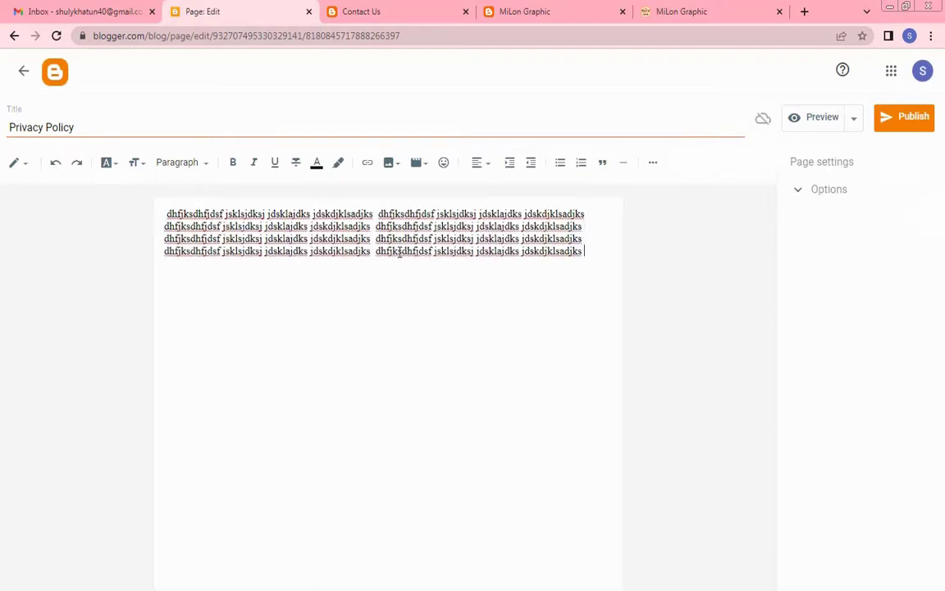
pyautogui.hotkey('ctrl', 'v')
pyautogui.hotkey('ctrl', 'v')
pyautogui.hotkey('ctrl', 'v')
pyautogui.hotkey('ctrl', 'v')
pyautogui.hotkey('ctrl', 'v')
pyautogui.hotkey('ctrl', 'v')
pyautogui.hotkey('ctrl', 'v')
pyautogui.hotkey('ctrl', 'v')
pyautogui.hotkey('ctrl', 'v')
pyautogui.hotkey('ctrl', 'v')
pyautogui.hotkey('ctrl', 'v')
pyautogui.hotkey('ctrl', 'v')
pyautogui.hotkey('ctrl', 'v')
pyautogui.hotkey('ctrl', 'v')
pyautogui.hotkey('ctrl', 'v')
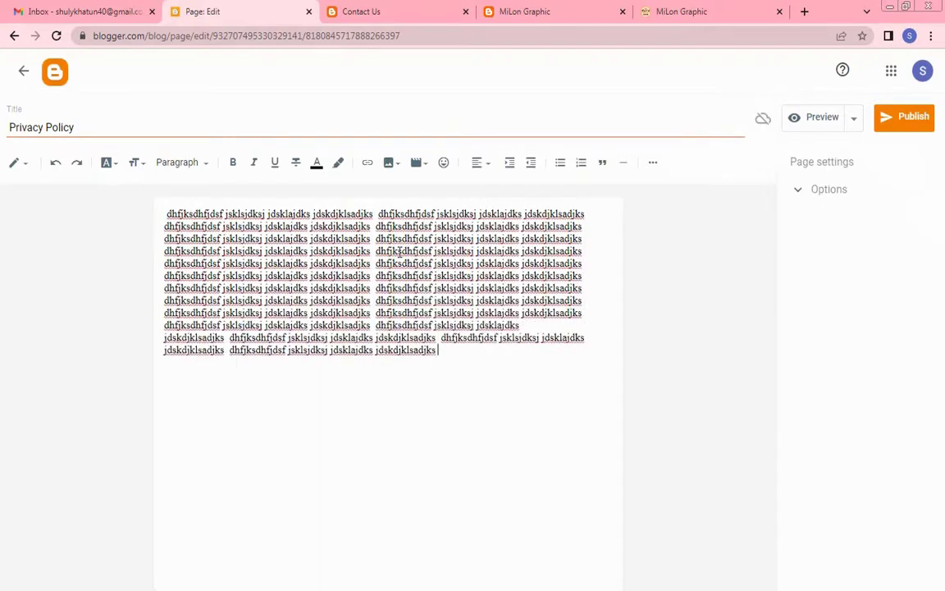
pyautogui.hotkey('ctrl', 'v')
pyautogui.hotkey('ctrl', 'v')
pyautogui.hotkey('ctrl', 'v')
pyautogui.hotkey('ctrl', 'v')
pyautogui.hotkey('ctrl', 'v')
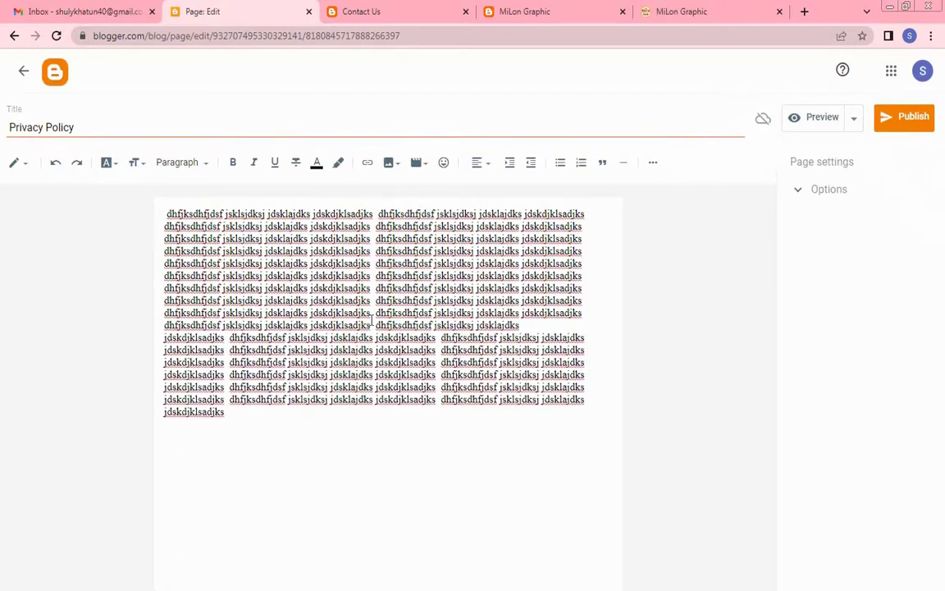
# - Publish the Privacy Policy page and confirm the publication
pyautogui.click(907, 129)
pyautogui.click(907, 129)
pyautogui.click(529, 355)
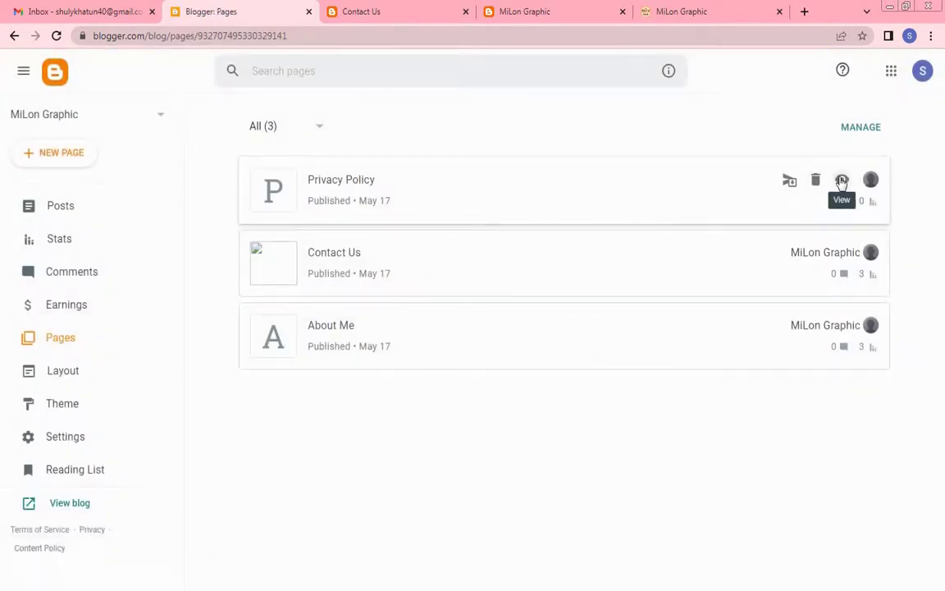
# - View the published Privacy Policy page on the live blog and copy its URL
pyautogui.click(842, 180)
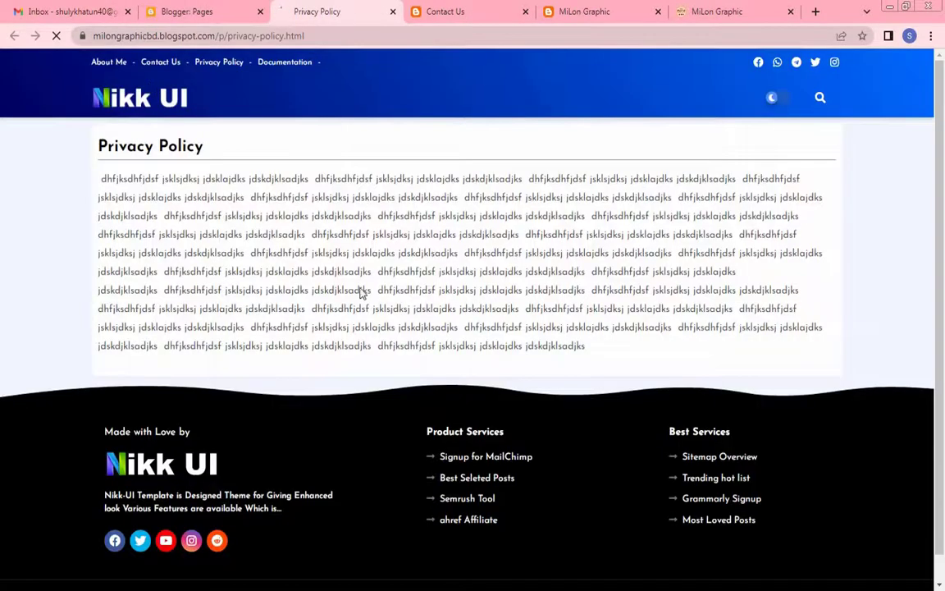
pyautogui.click(140, 38)
pyautogui.hotkey('ctrl', 'c')
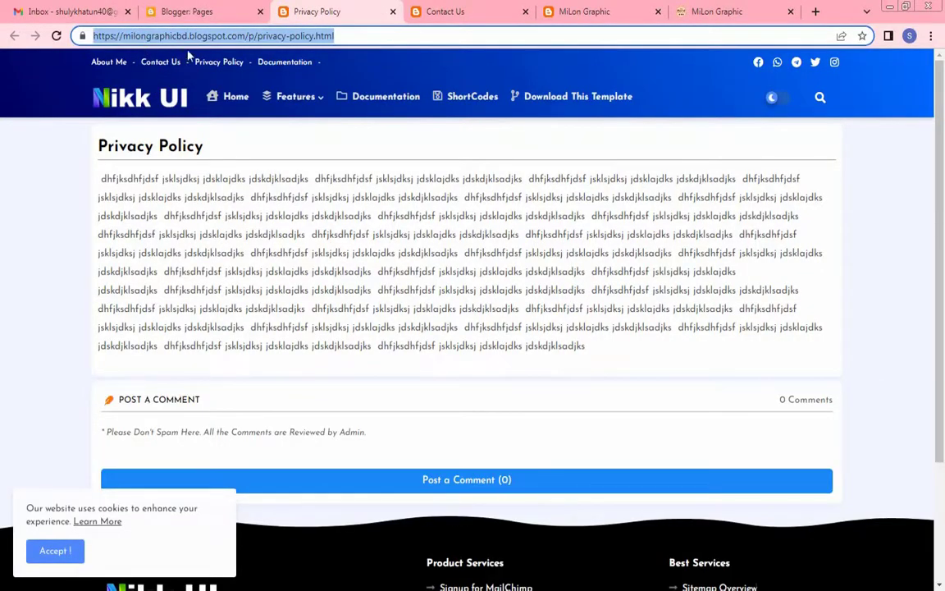
pyautogui.click(194, 13)
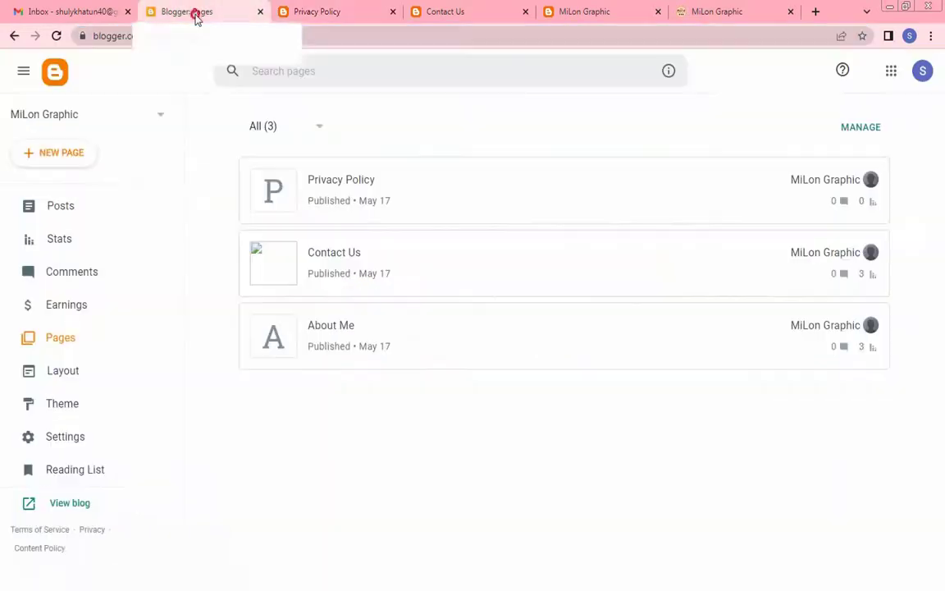
pyautogui.click(54, 371)
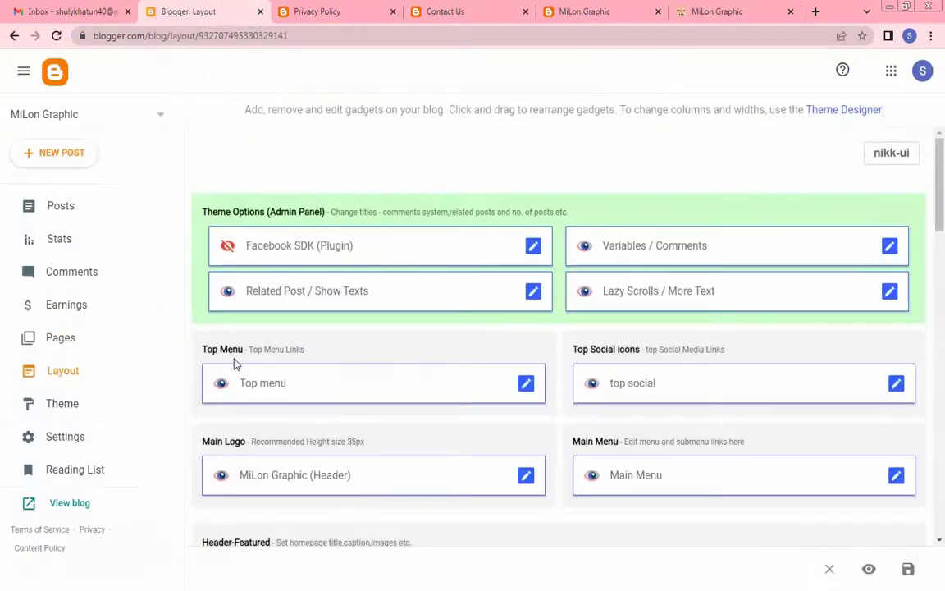
pyautogui.click(528, 385)
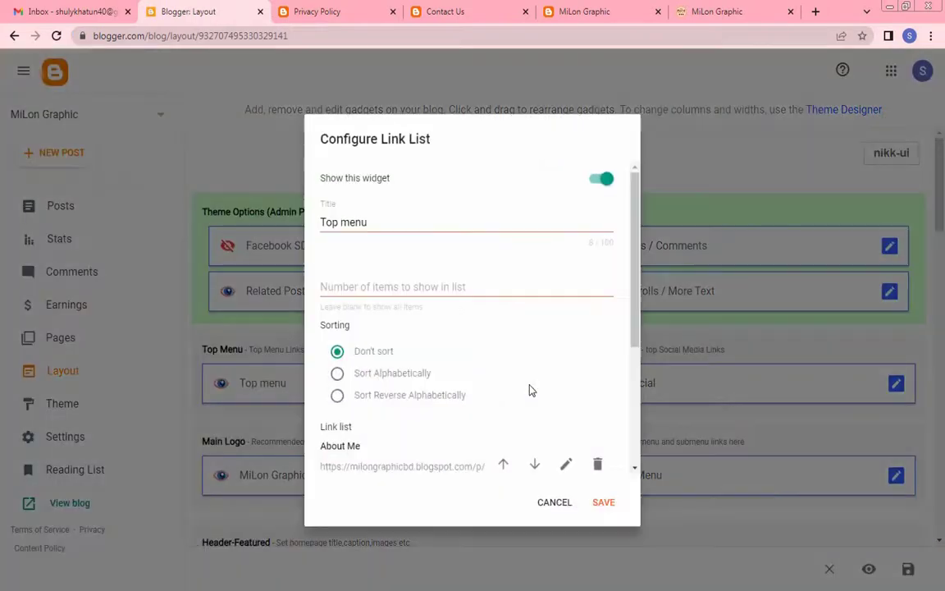
pyautogui.scroll(-3, 476, 398)
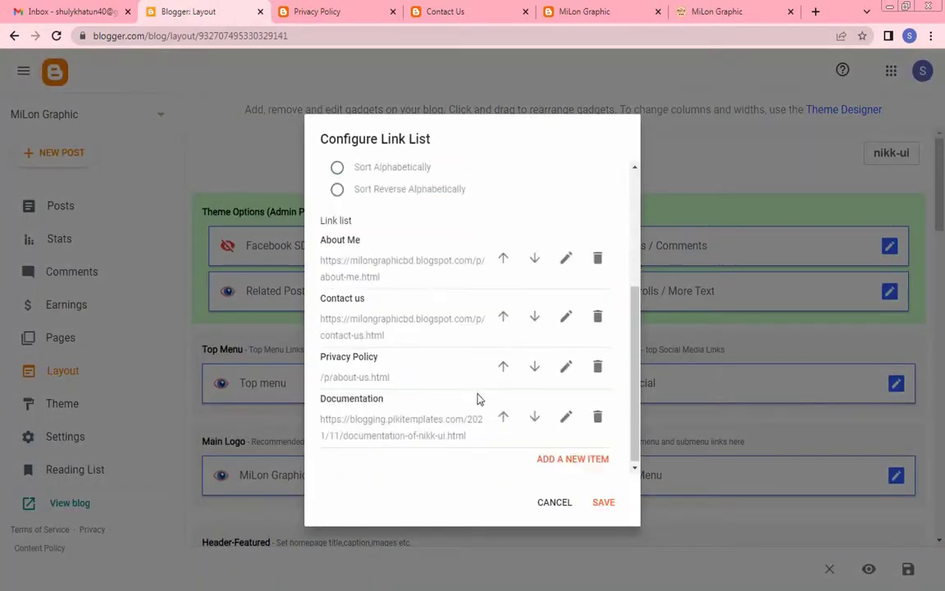
pyautogui.click(565, 366)
pyautogui.moveTo(421, 441); pyautogui.dragTo(242, 435)
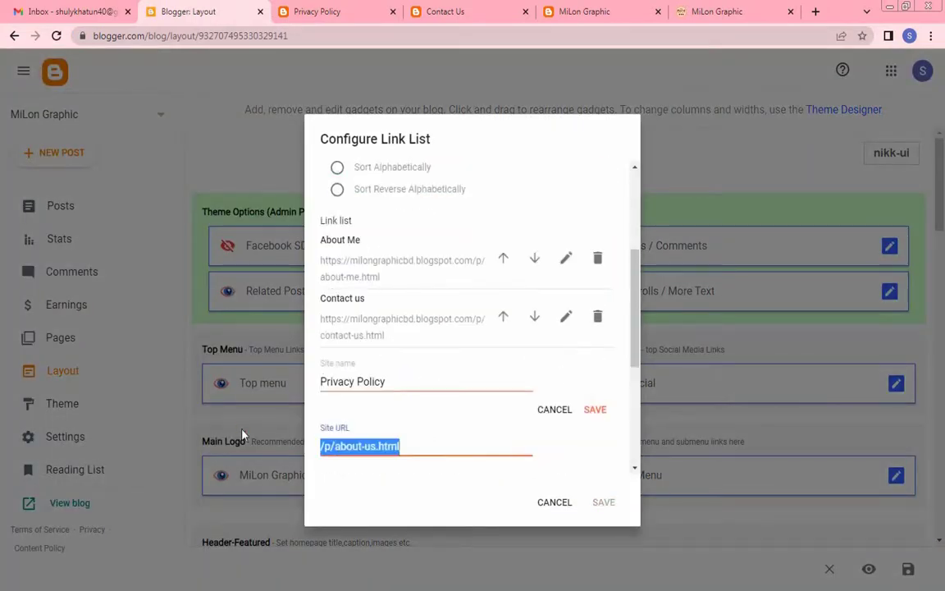
pyautogui.scroll(-1, 397, 414)
pyautogui.hotkey('ctrl', 'v')
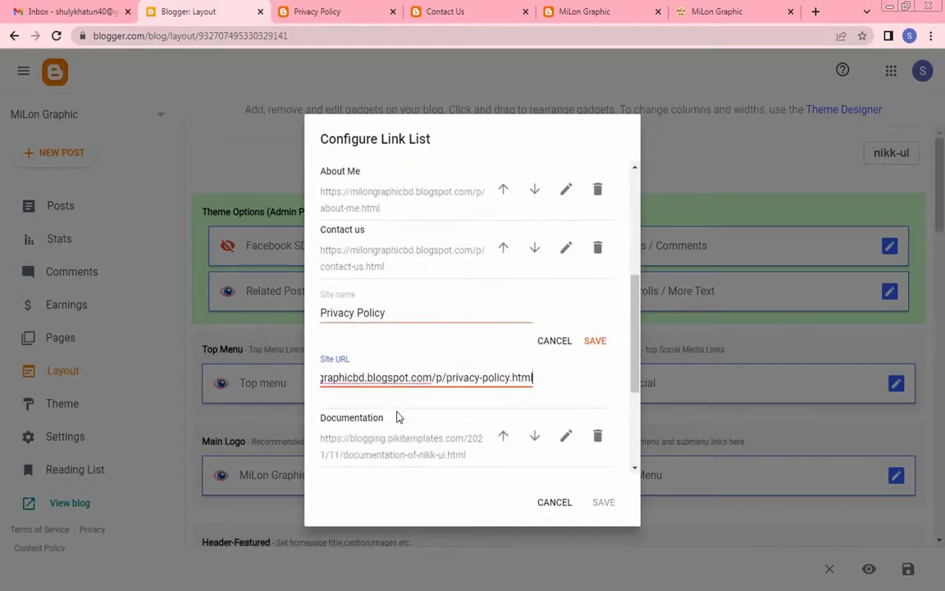
pyautogui.moveTo(491, 379); pyautogui.dragTo(320, 379)
pyautogui.click(445, 378)
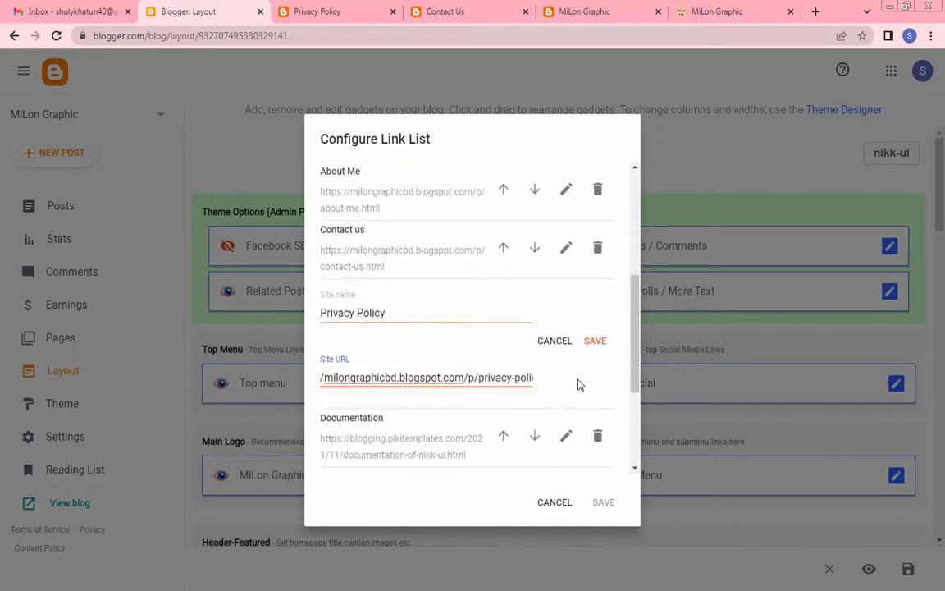
pyautogui.click(595, 340)
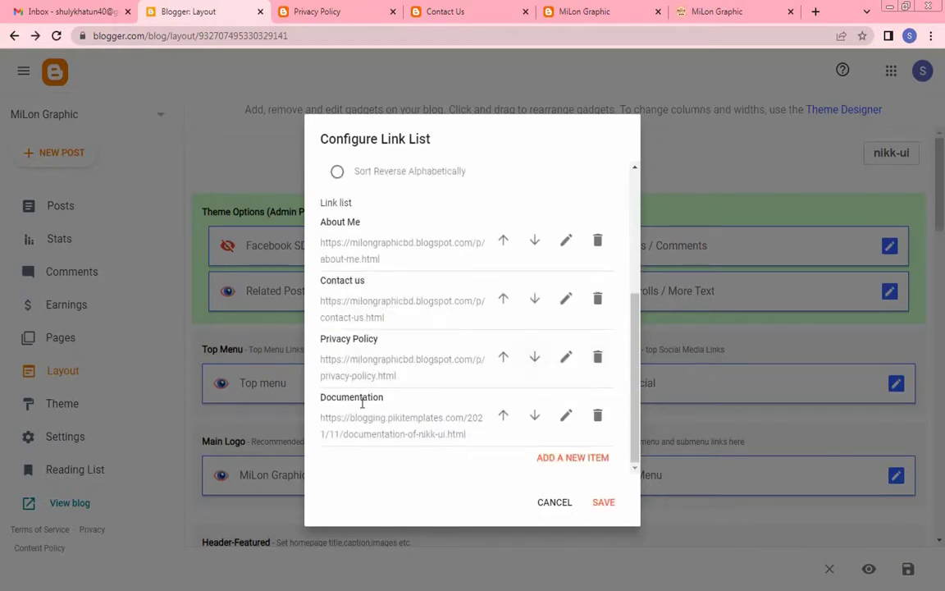
pyautogui.click(597, 415)
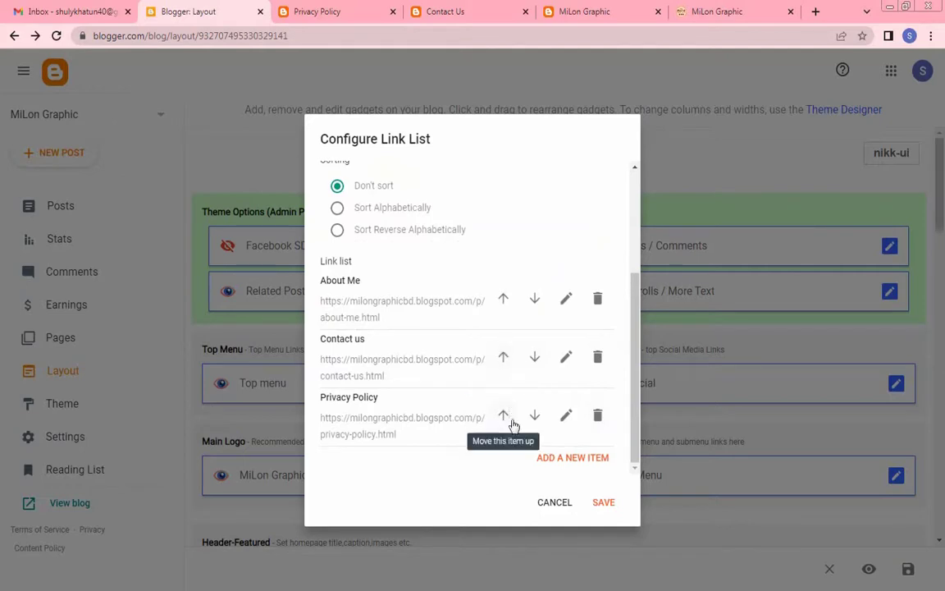
# - Move the Contact us link above About Me in the link list, and move About Me back to first place
pyautogui.click(505, 358)
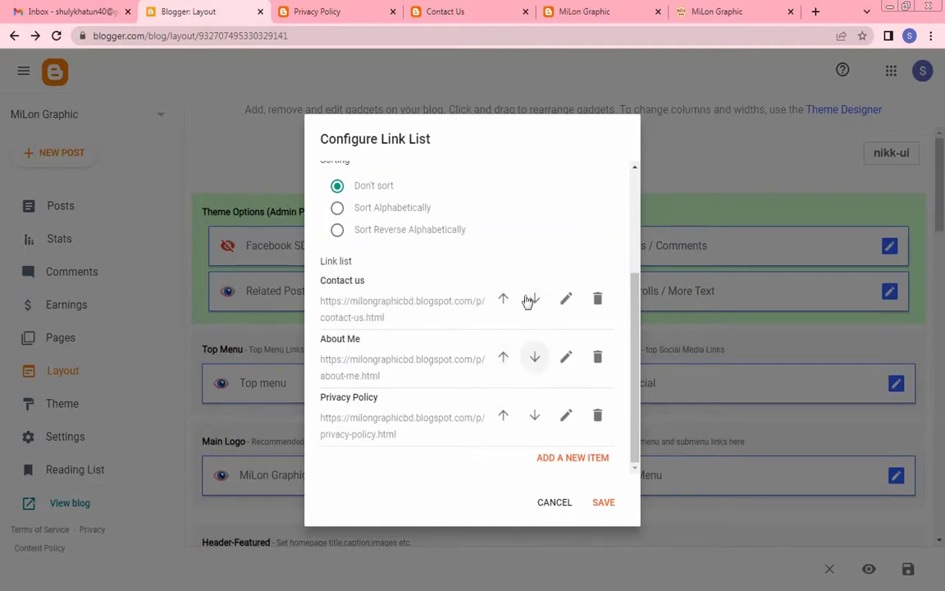
pyautogui.click(503, 356)
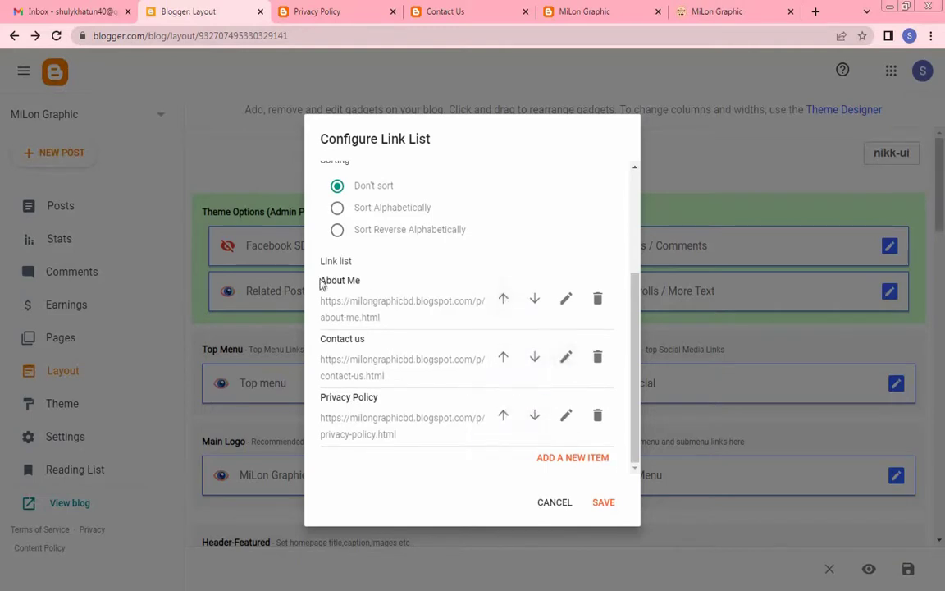
pyautogui.moveTo(332, 280); pyautogui.dragTo(386, 283)
pyautogui.moveTo(348, 338); pyautogui.dragTo(405, 341)
pyautogui.click(358, 403)
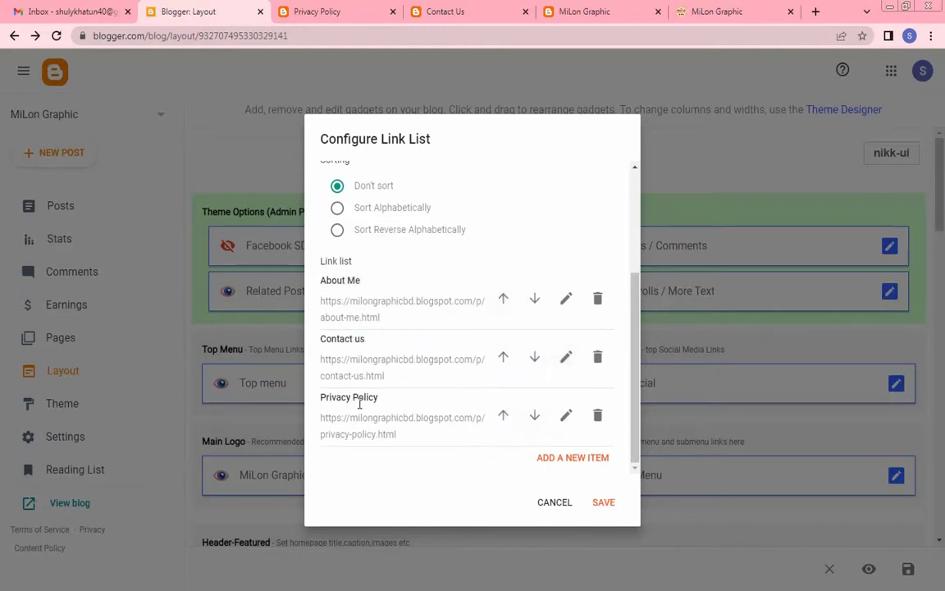
# - Save the Top menu gadget, reload the live blog's home page and test the About Me link in its top menu
pyautogui.click(607, 509)
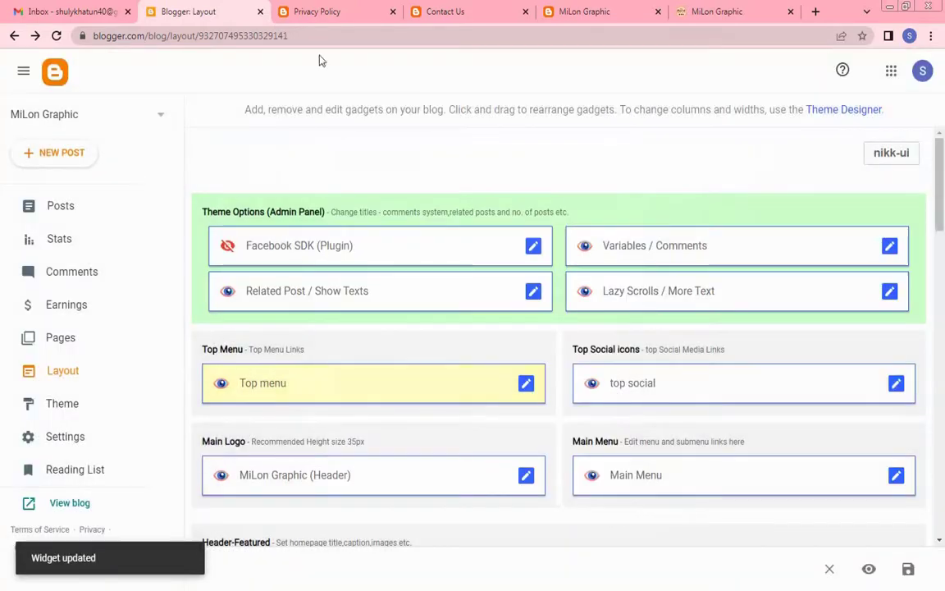
pyautogui.click(312, 13)
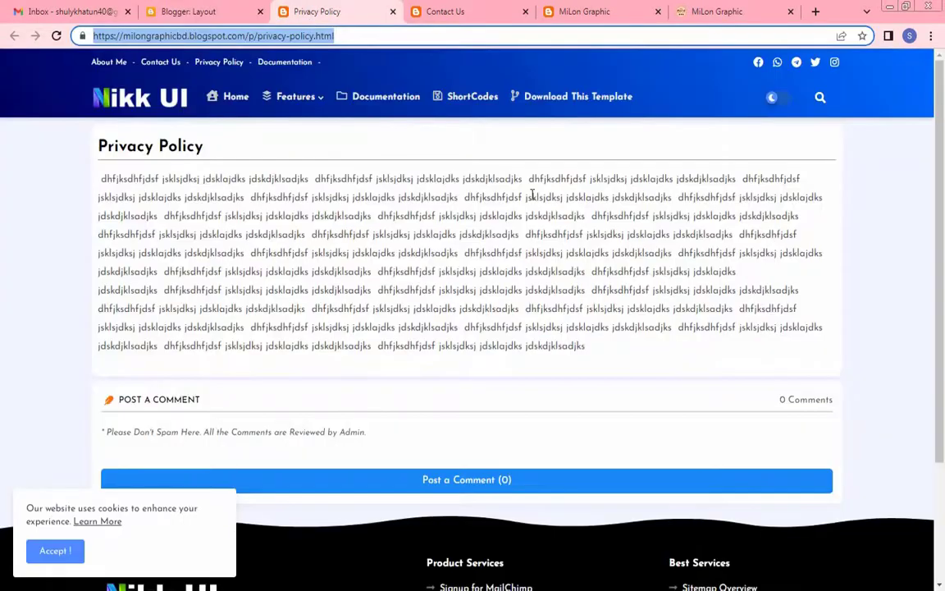
pyautogui.press('F5')
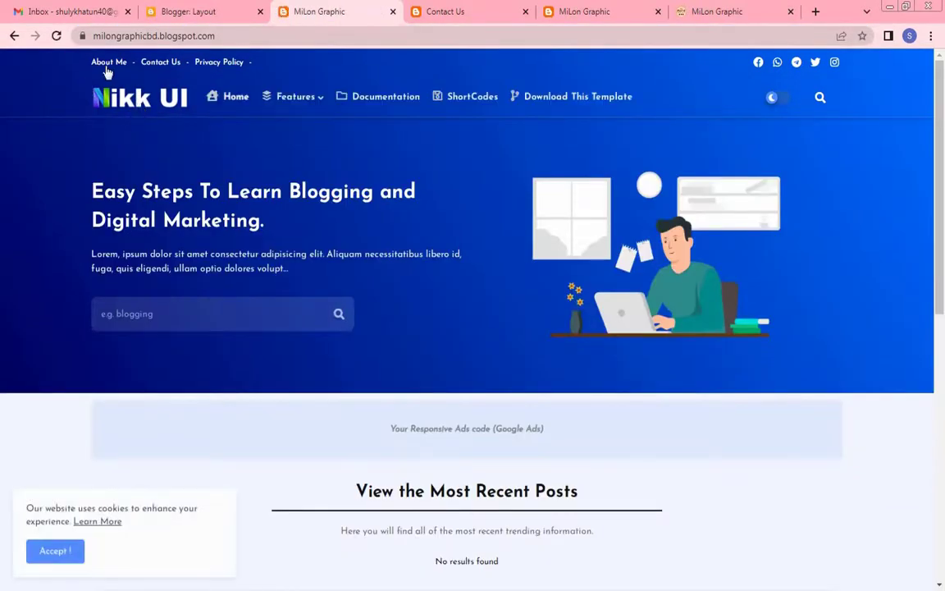
pyautogui.click(109, 63)
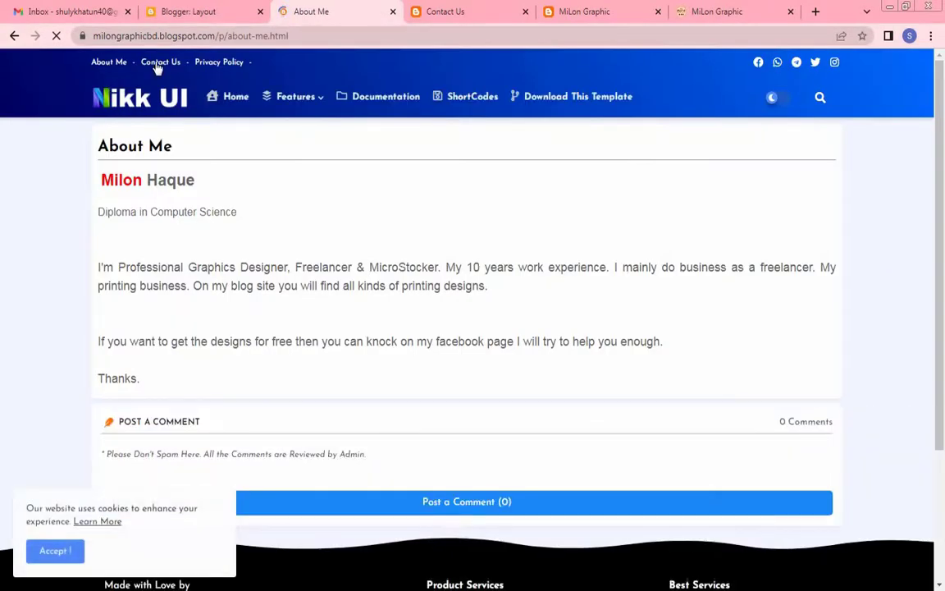
# - Test the Contact Us, Privacy Policy and About Me links in the live blog's top menu
pyautogui.click(158, 63)
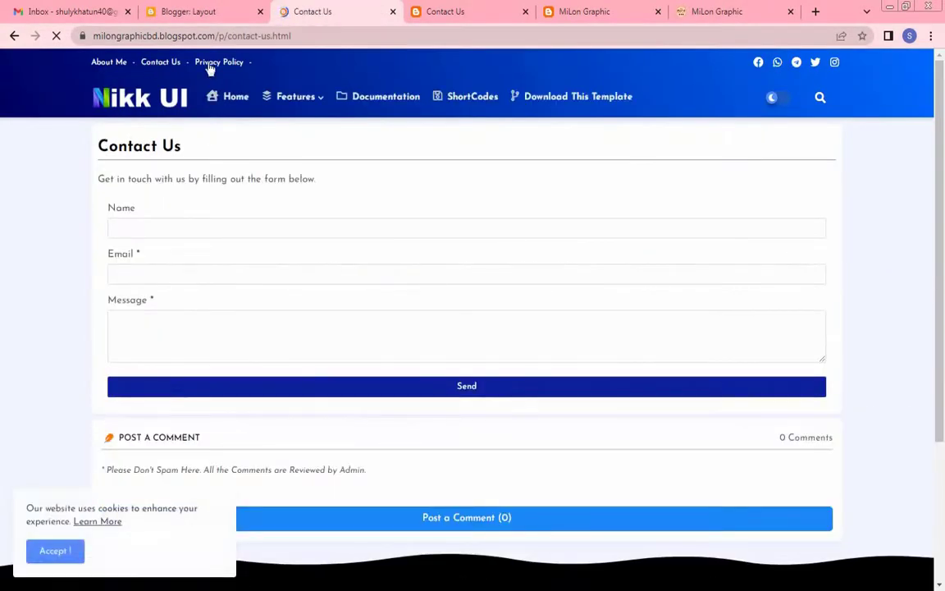
pyautogui.click(209, 65)
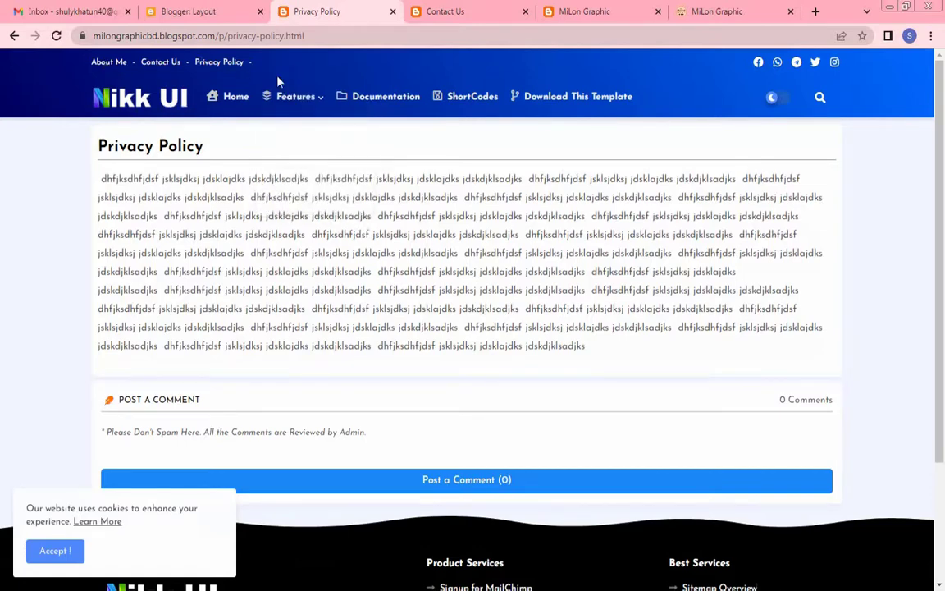
pyautogui.click(114, 66)
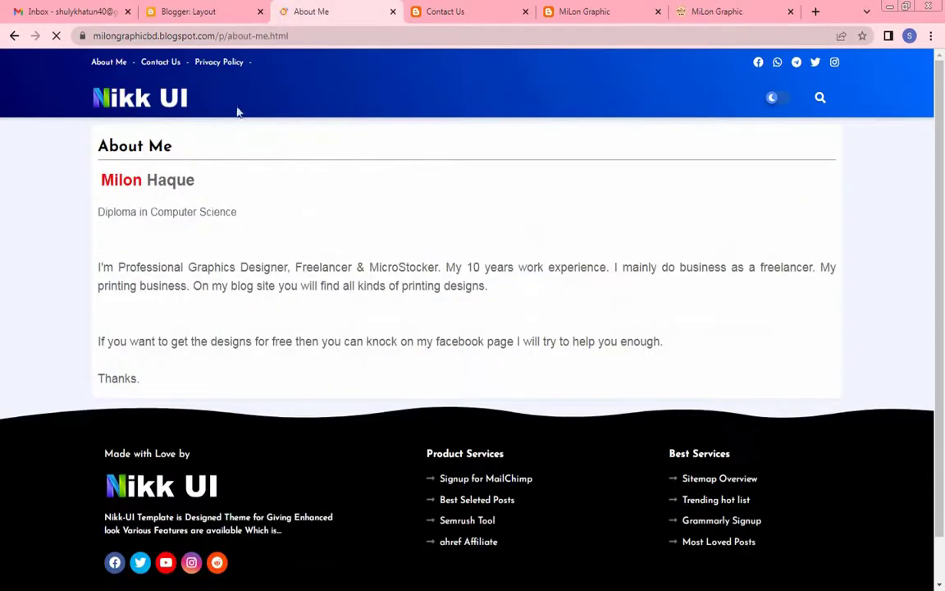
pyautogui.moveTo(281, 137)
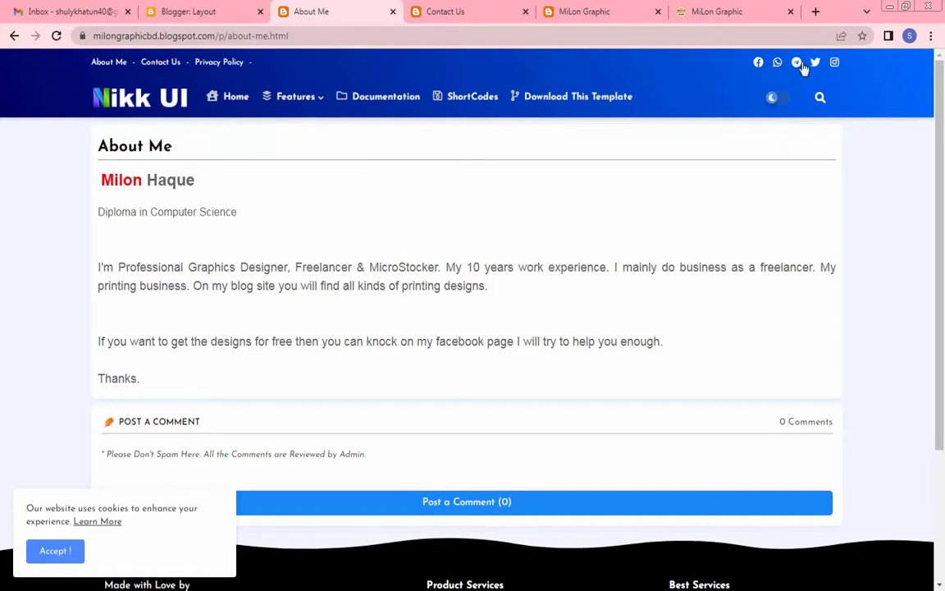
# - Return to the Blogger layout, open the top social gadget for editing and review its link list
pyautogui.click(215, 13)
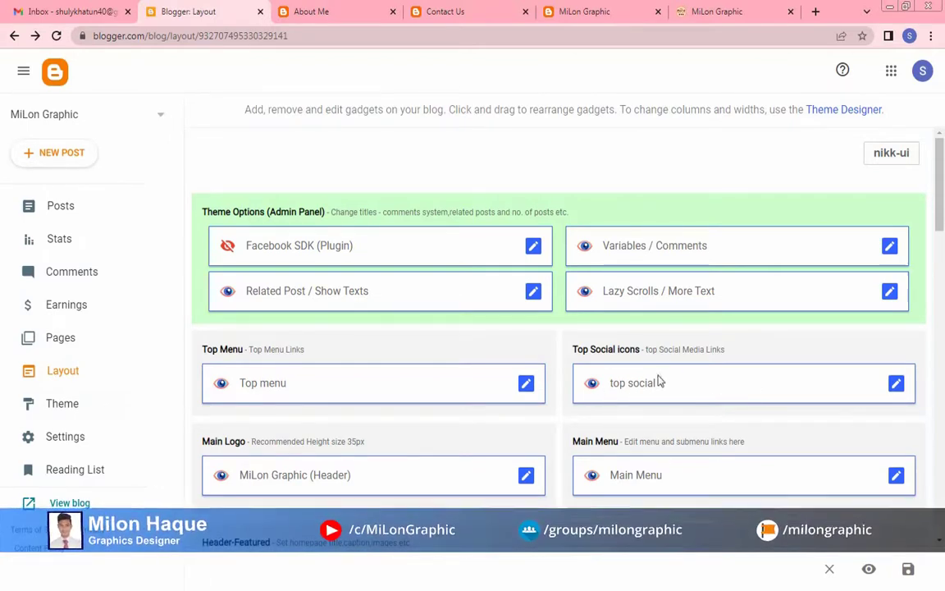
pyautogui.click(895, 386)
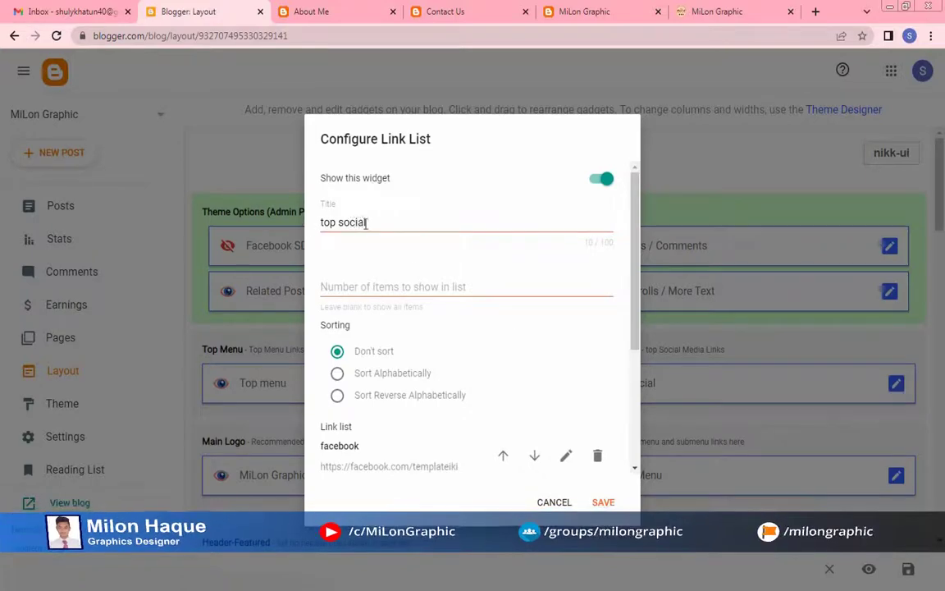
pyautogui.scroll(-3, 443, 336)
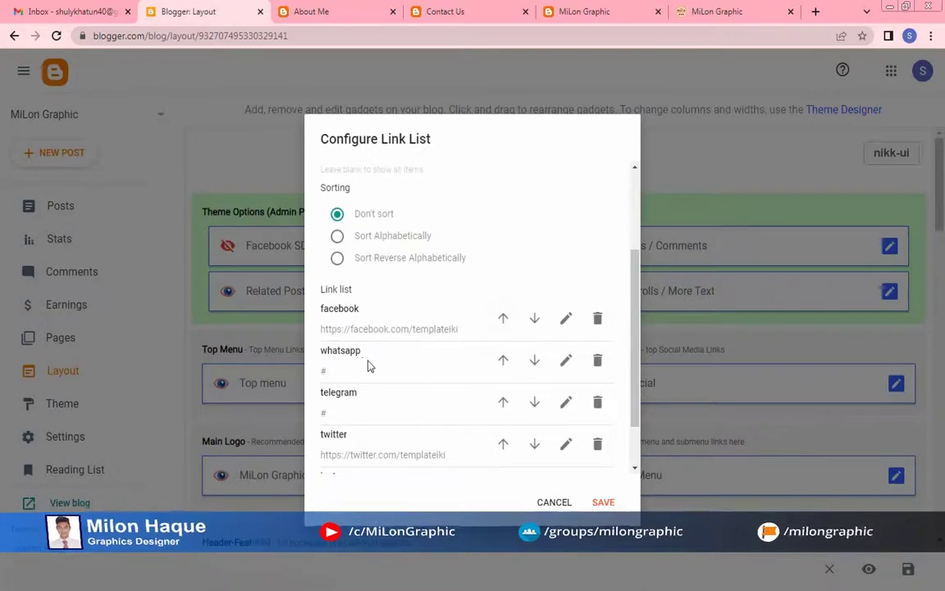
pyautogui.scroll(-2, 394, 417)
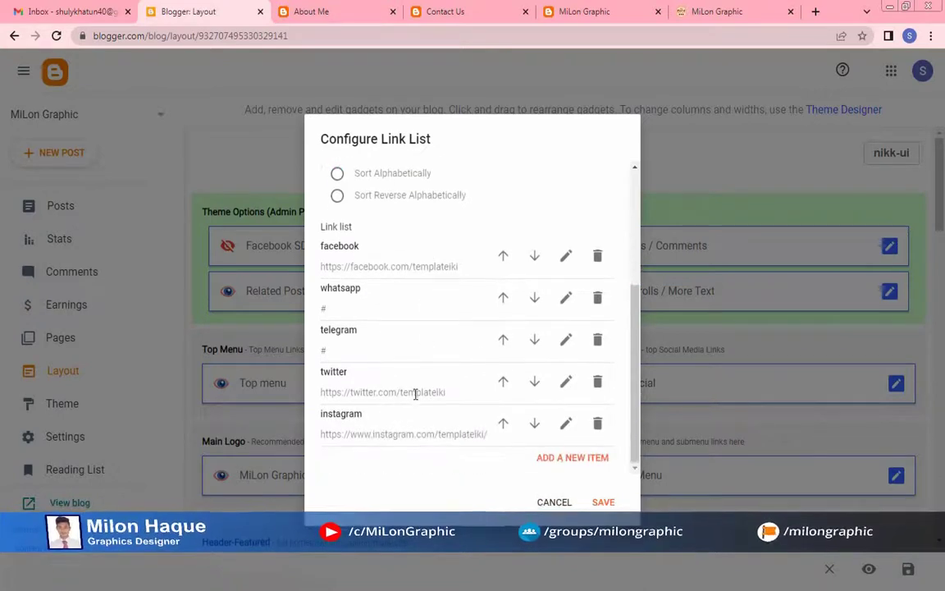
pyautogui.scroll(2, 414, 387)
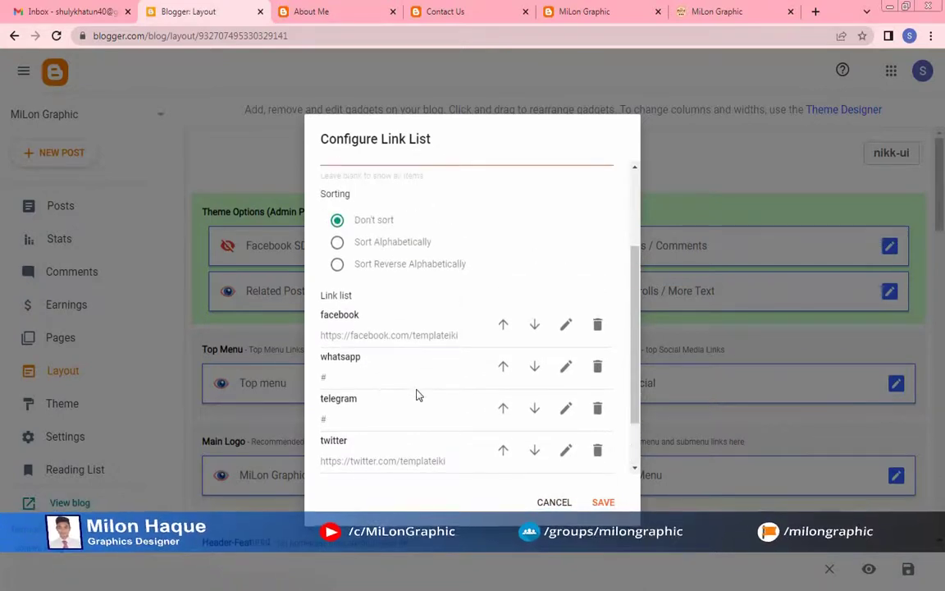
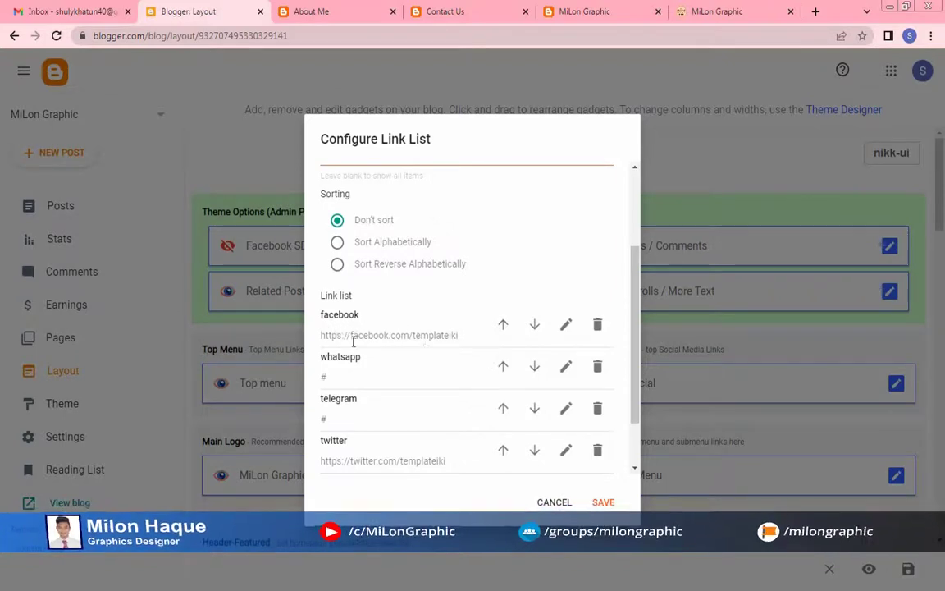
pyautogui.click(564, 329)
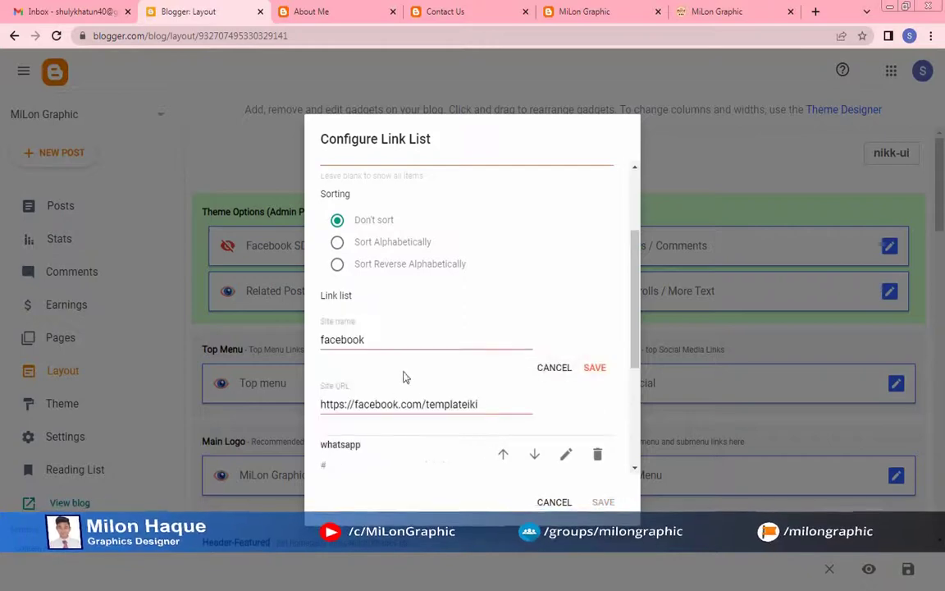
pyautogui.tripleClick(485, 402)
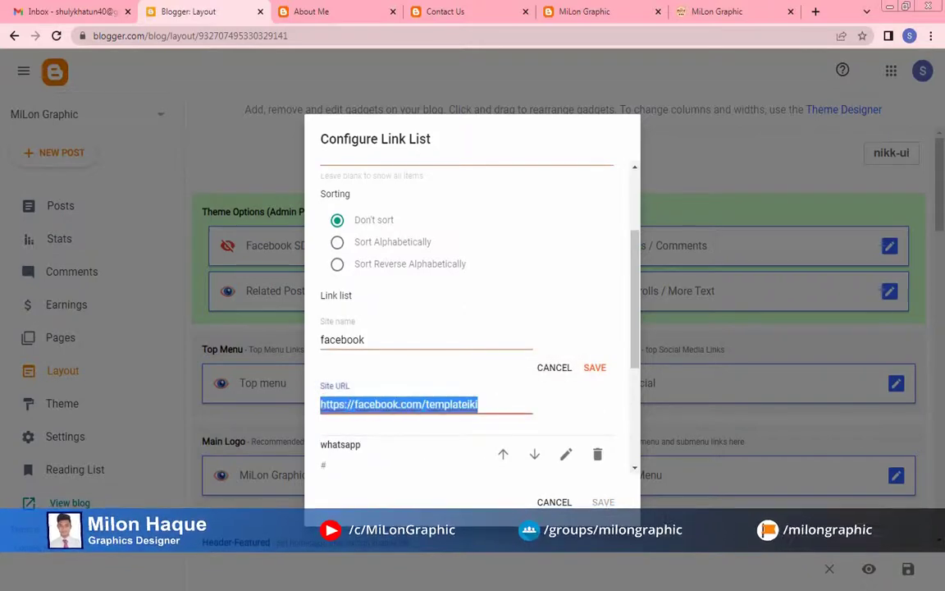
pyautogui.click(495, 402)
pyautogui.moveTo(428, 404); pyautogui.dragTo(484, 403)
pyautogui.write('milon')
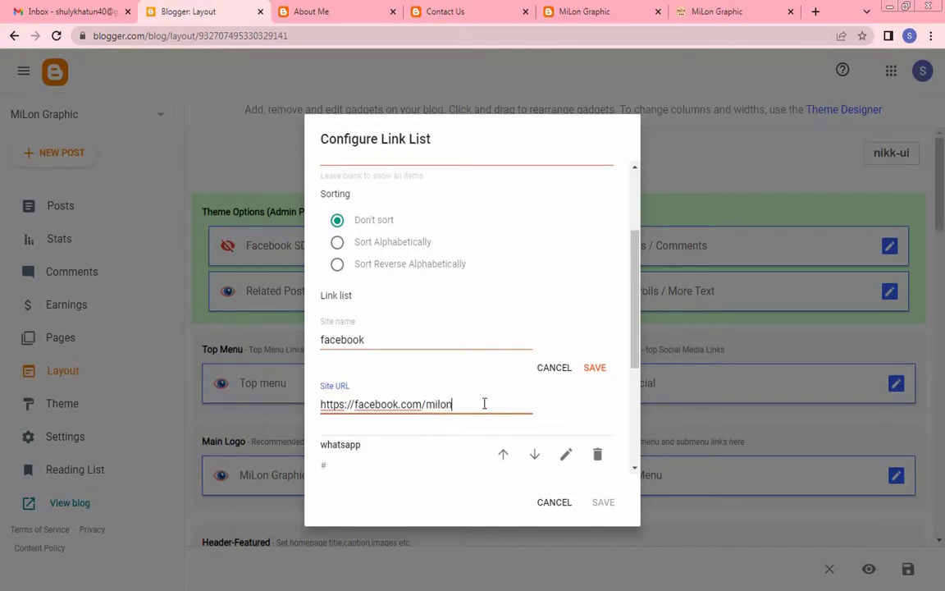
pyautogui.write('graphic')
pyautogui.click(595, 368)
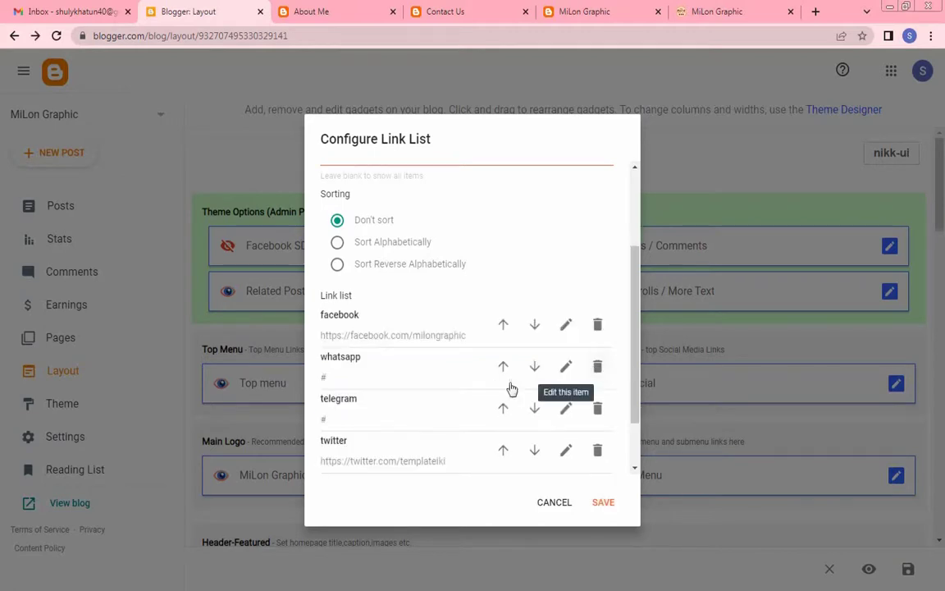
# - Open the whatsapp link for editing, and rename the facebook link as Facebook Page and save it
pyautogui.click(564, 370)
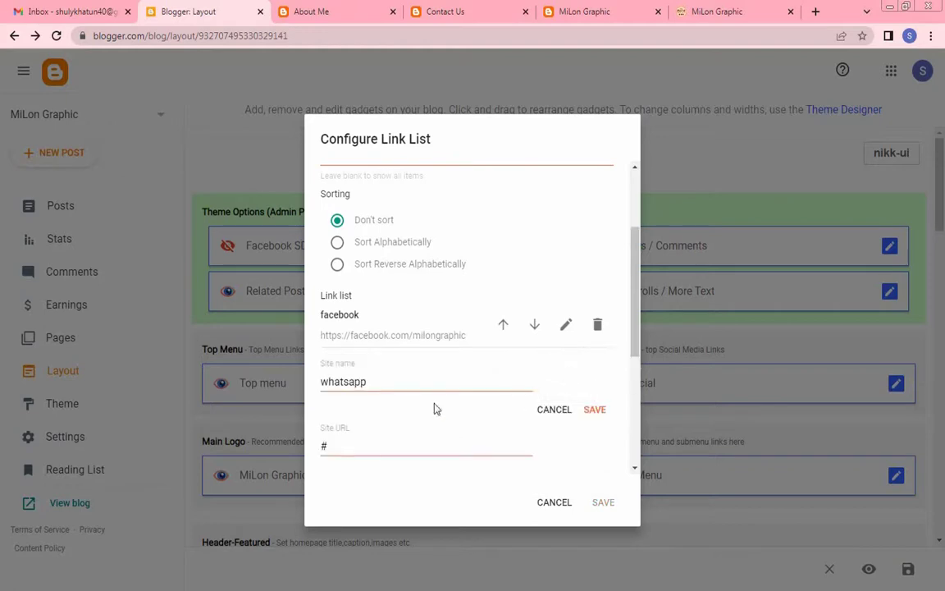
pyautogui.doubleClick(401, 383)
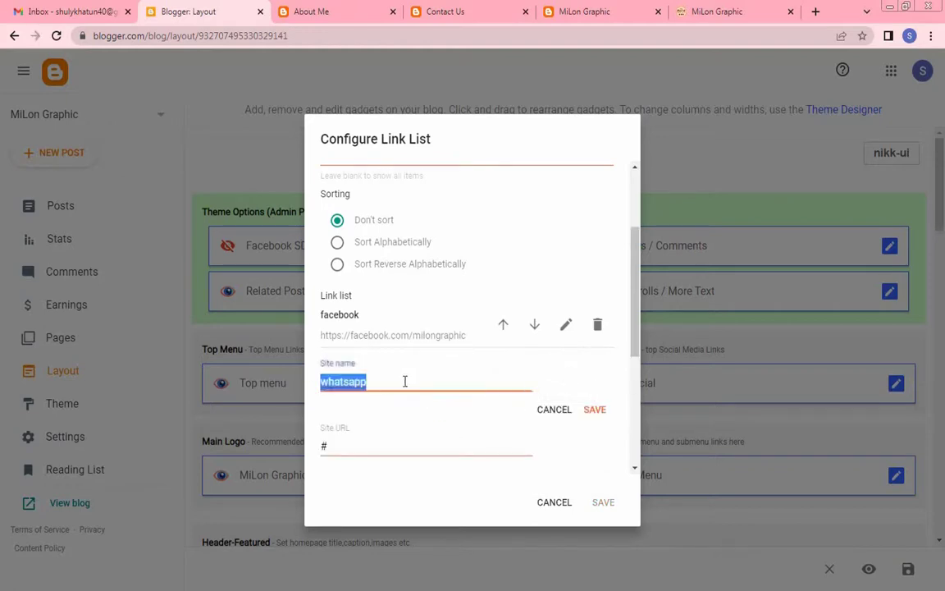
pyautogui.click(425, 381)
pyautogui.click(566, 325)
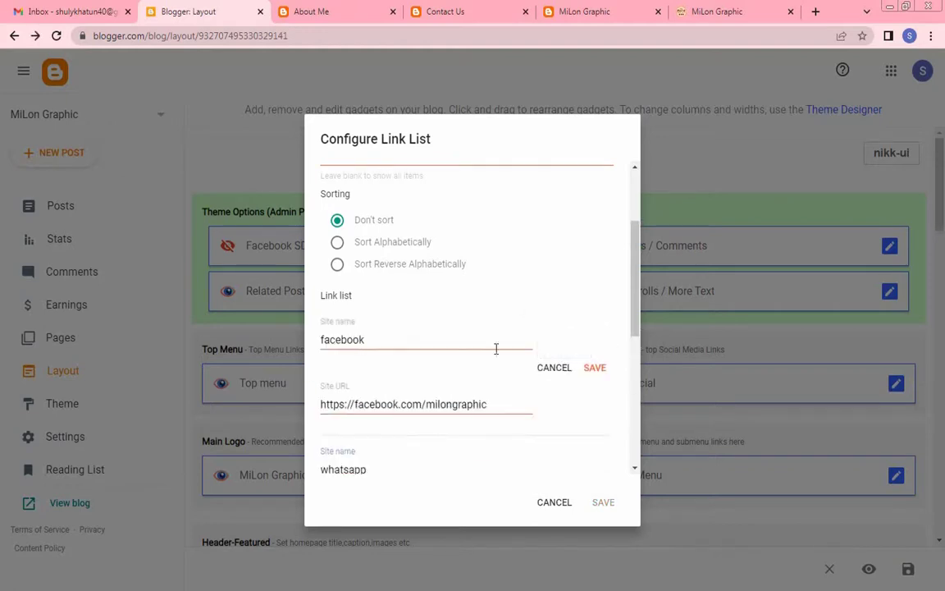
pyautogui.click(385, 339)
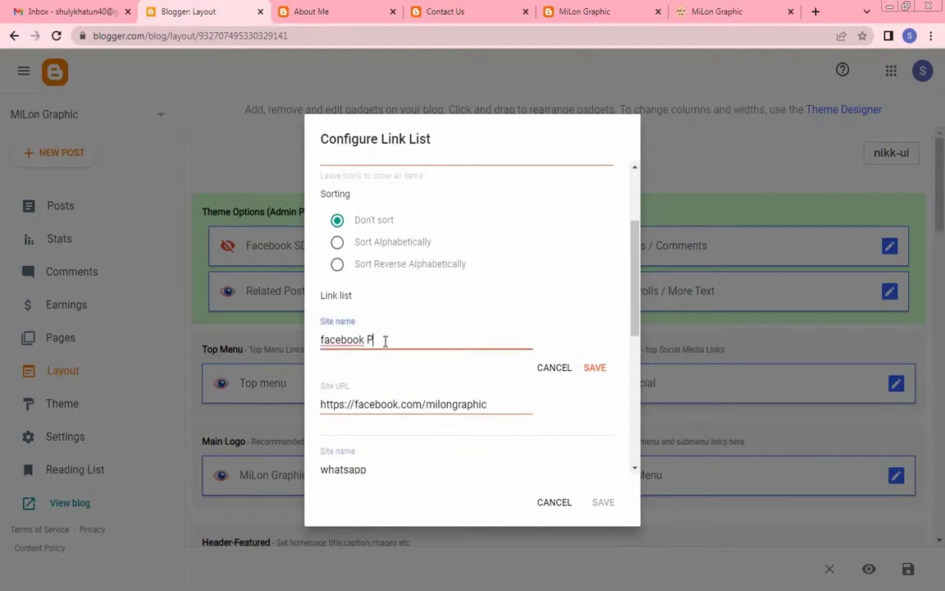
pyautogui.write('Page')
pyautogui.click(318, 340)
pyautogui.write('F')
pyautogui.click(405, 338)
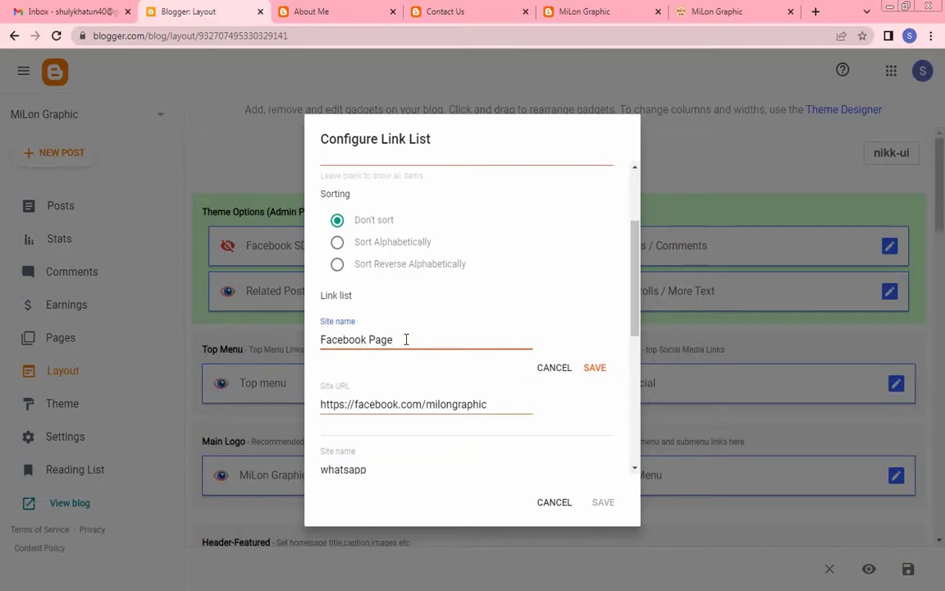
pyautogui.click(597, 369)
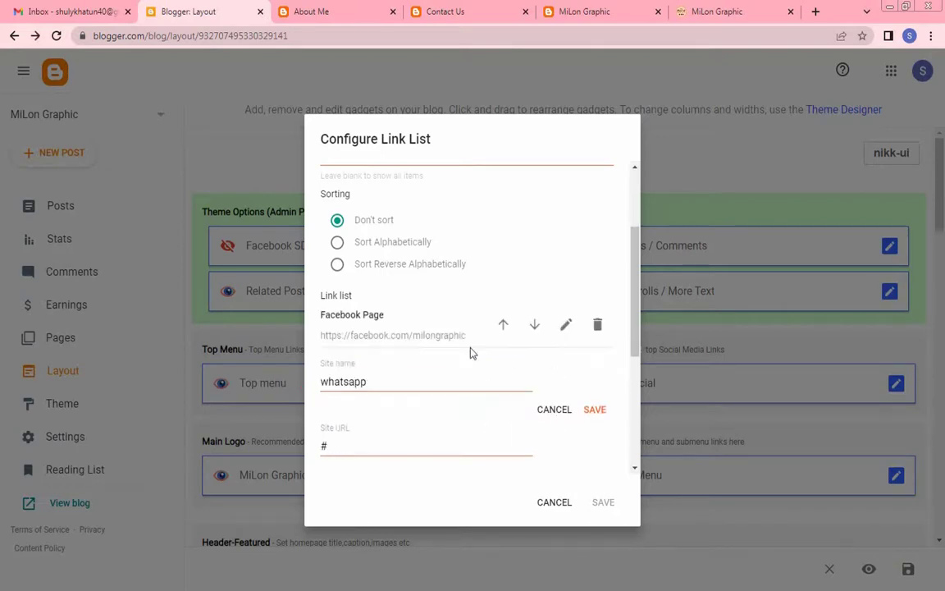
# - Try Facebook as the whatsapp link's site name, and clear that name
pyautogui.doubleClick(373, 380)
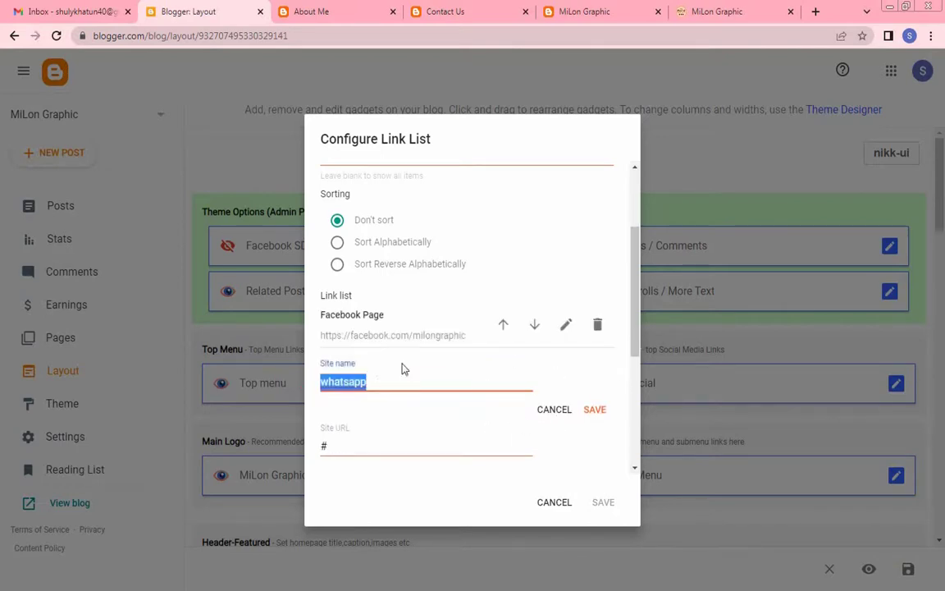
pyautogui.write('Facebook')
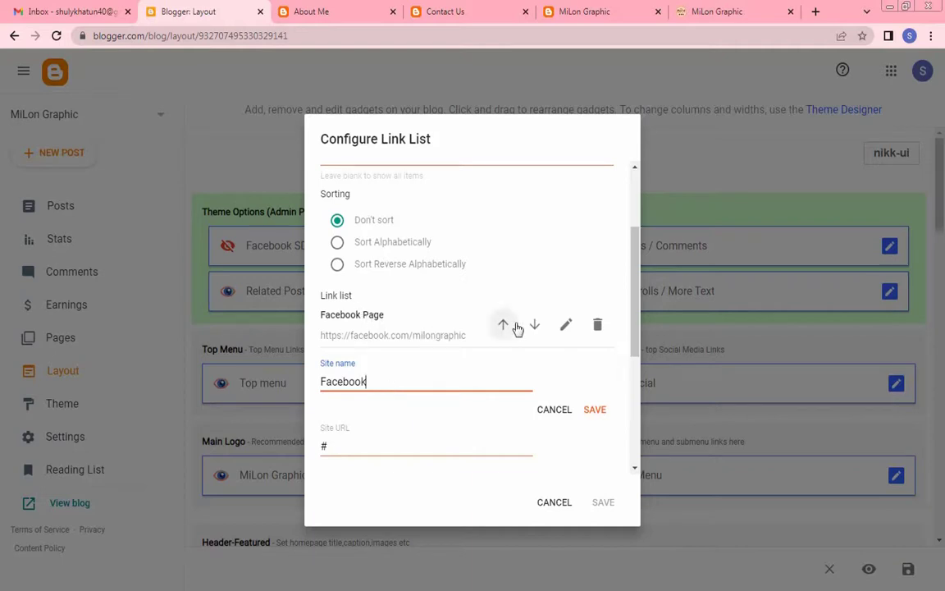
pyautogui.doubleClick(386, 379)
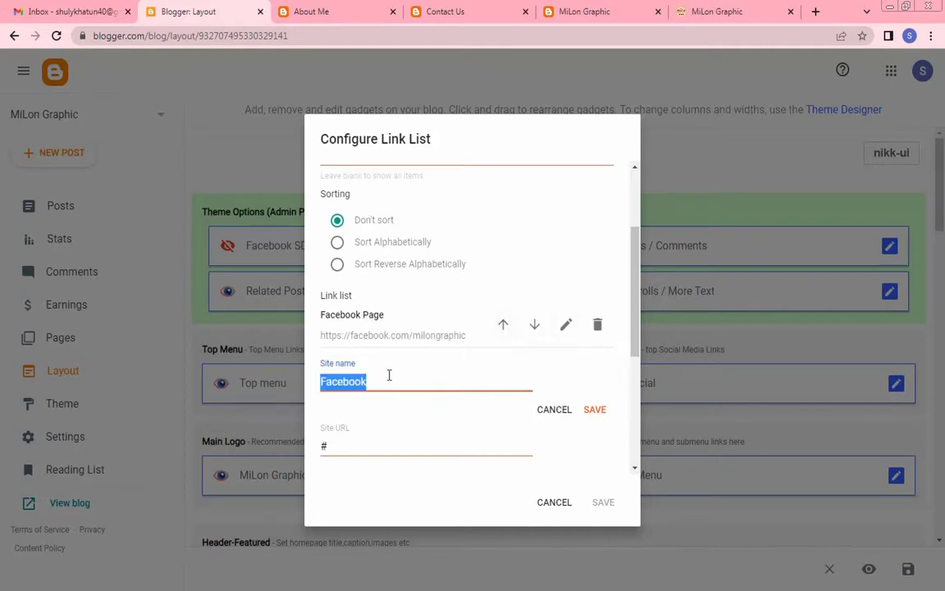
pyautogui.press('BackSpace')
# - Rename the Facebook Page link as Facebook Group and save that link
pyautogui.click(572, 332)
pyautogui.moveTo(403, 340); pyautogui.dragTo(369, 342)
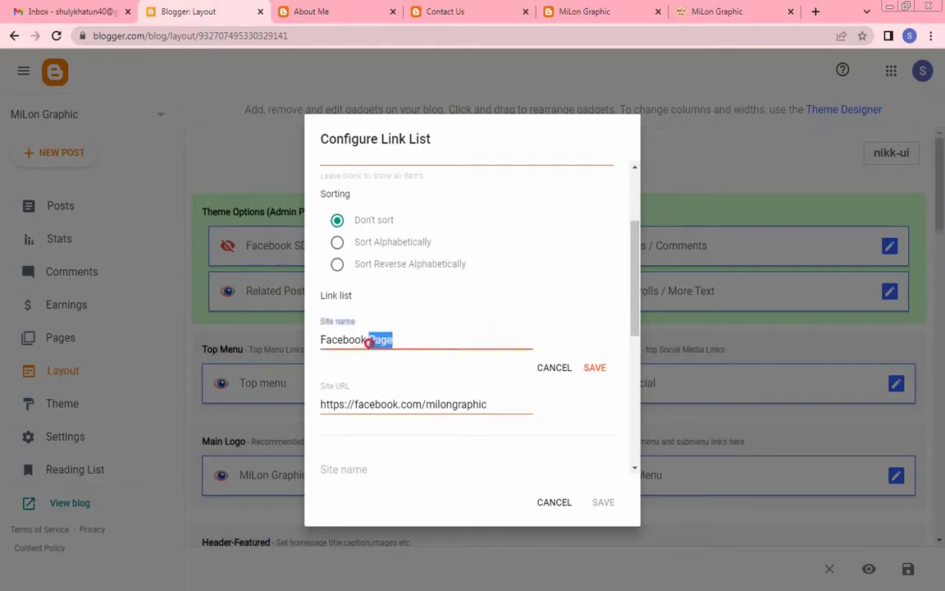
pyautogui.write('S')
pyautogui.click(589, 367)
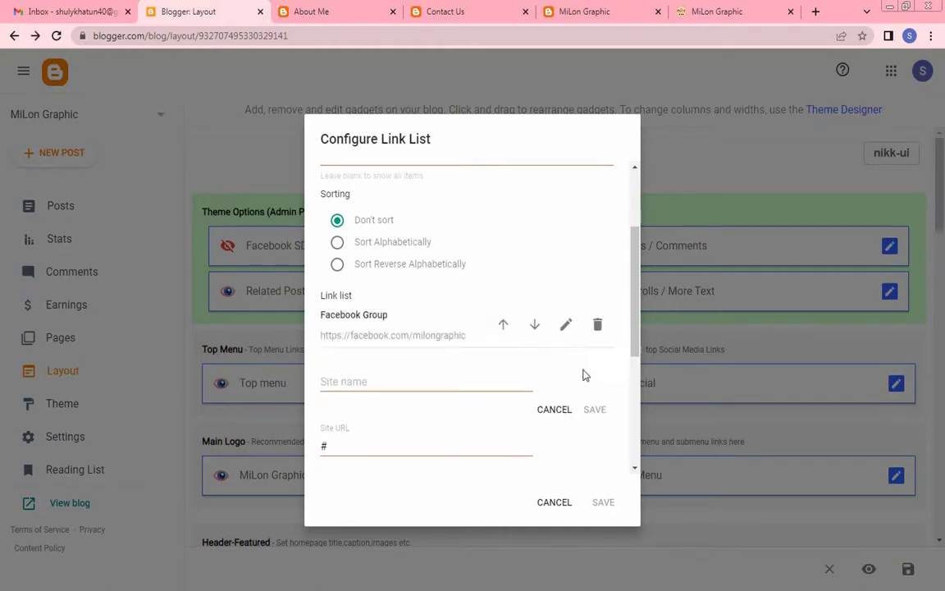
# - Open the Facebook Group link for editing, and open the Social Media Link text file from the Link folder in Notepad
pyautogui.click(565, 324)
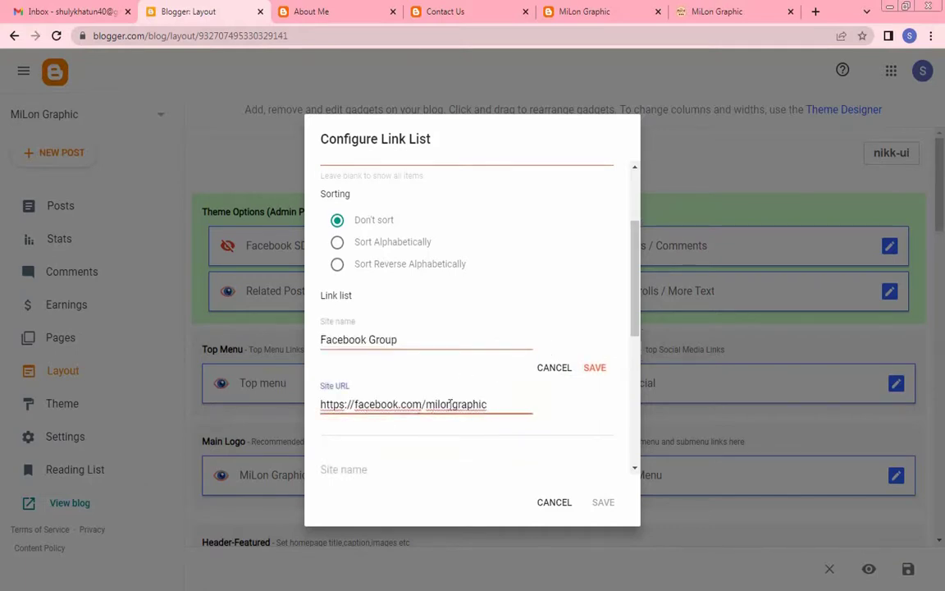
pyautogui.click(888, 6)
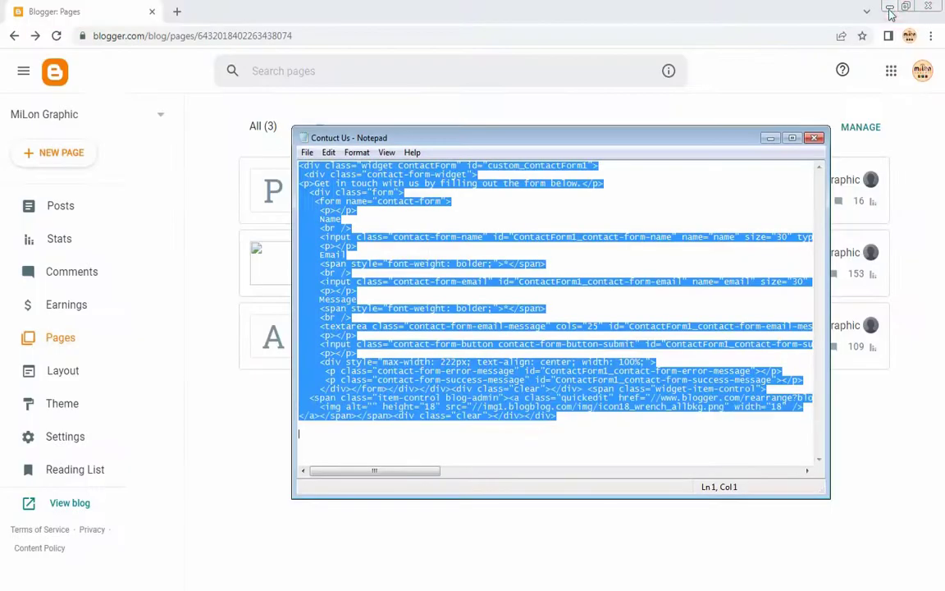
pyautogui.click(888, 7)
pyautogui.click(888, 8)
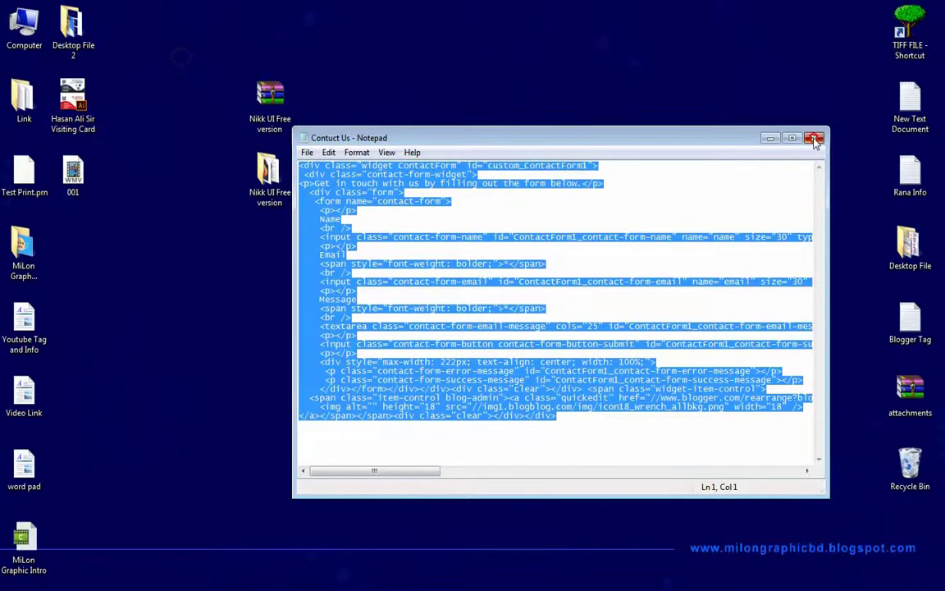
pyautogui.press('super+d')
pyautogui.press('super+d')
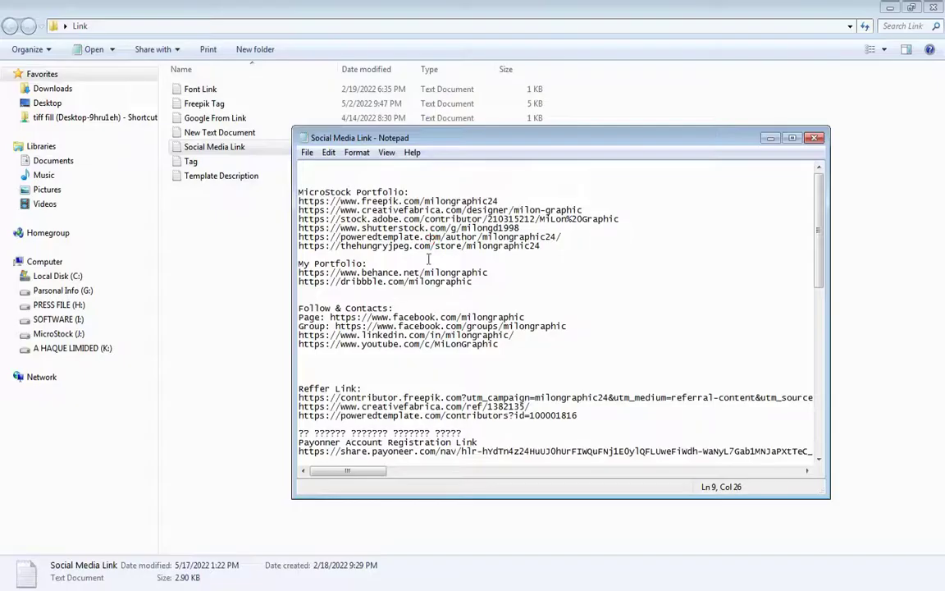
pyautogui.click(392, 282)
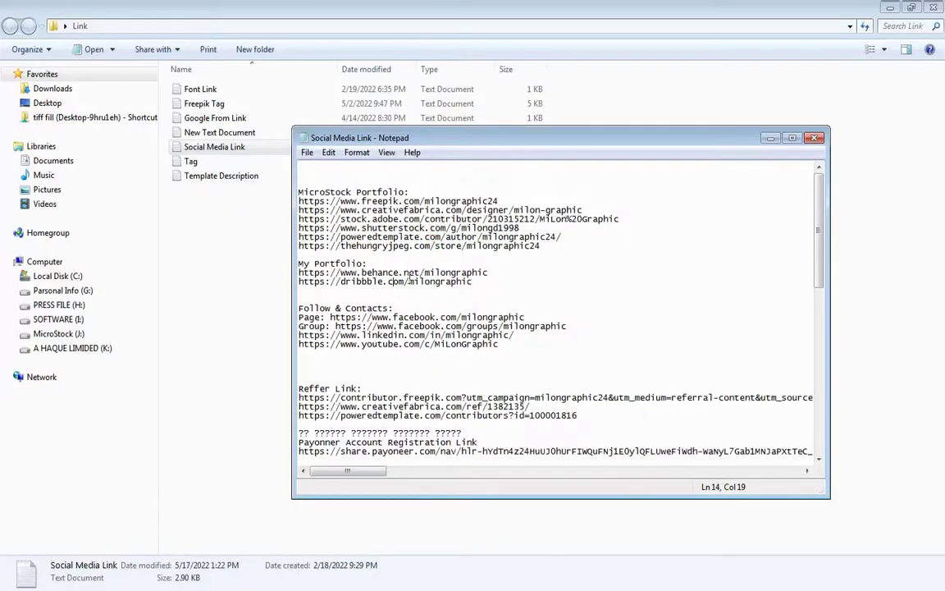
pyautogui.moveTo(340, 272); pyautogui.dragTo(425, 272)
pyautogui.click(435, 273)
pyautogui.click(456, 317)
pyautogui.moveTo(336, 326); pyautogui.dragTo(567, 328)
pyautogui.hotkey('ctrl', 'c')
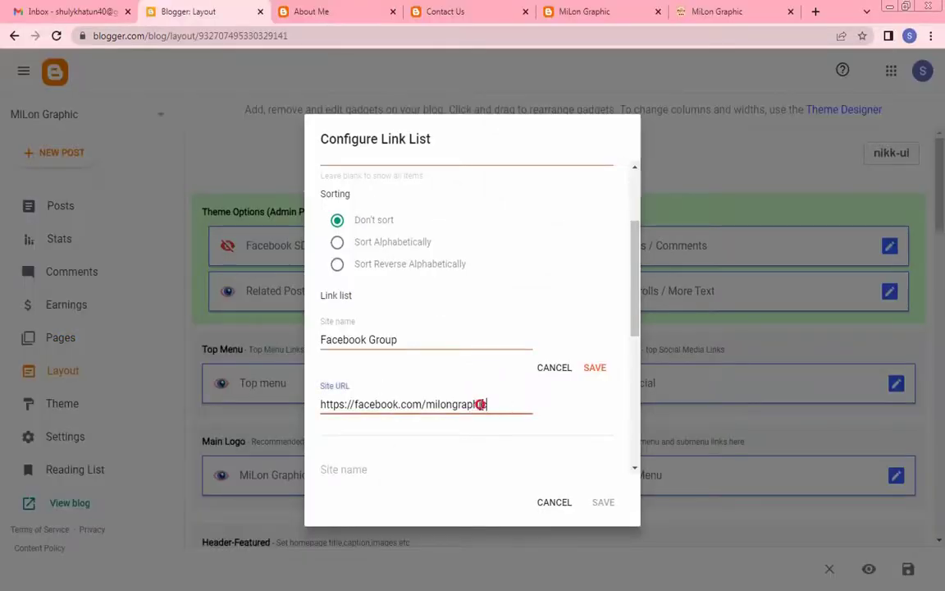
pyautogui.hotkey('ctrl', 'a')
pyautogui.hotkey('ctrl', 'v')
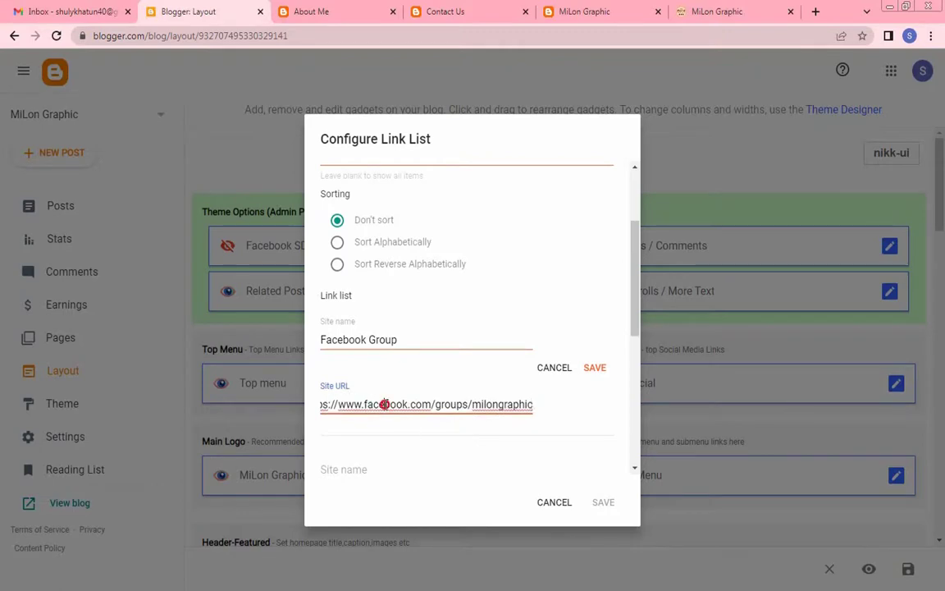
pyautogui.moveTo(427, 404); pyautogui.dragTo(320, 404)
pyautogui.click(594, 369)
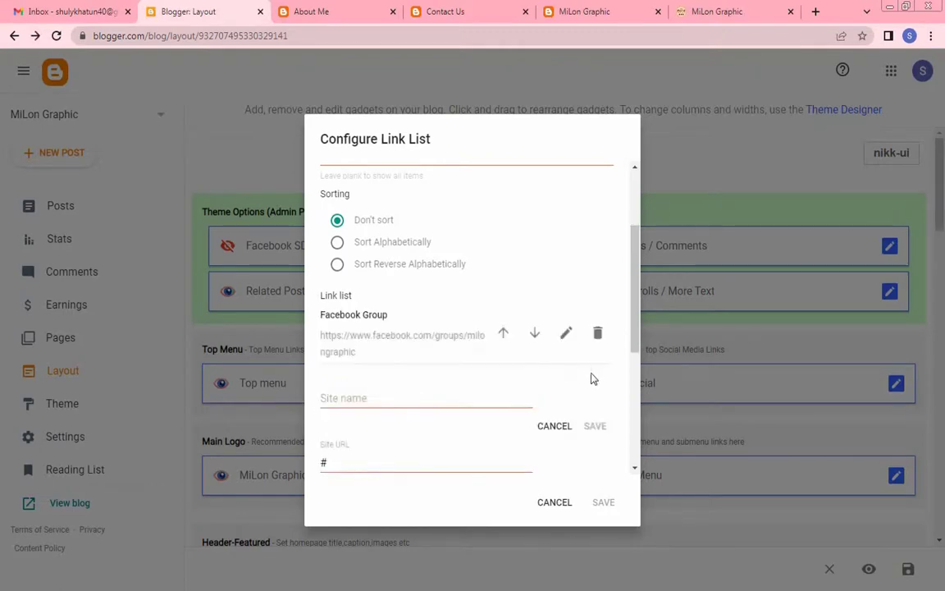
pyautogui.click(366, 401)
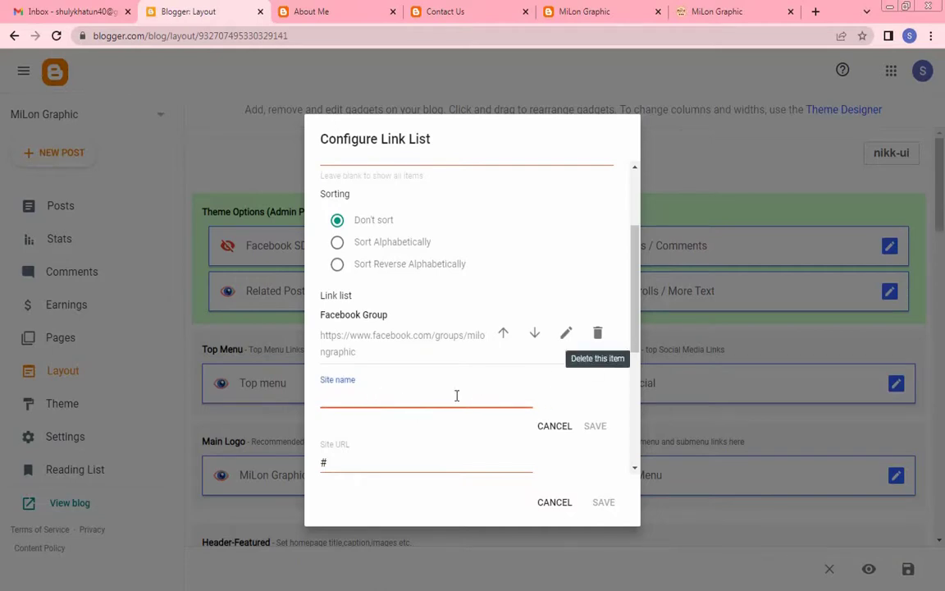
pyautogui.scroll(1, 425, 382)
pyautogui.scroll(-1, 443, 392)
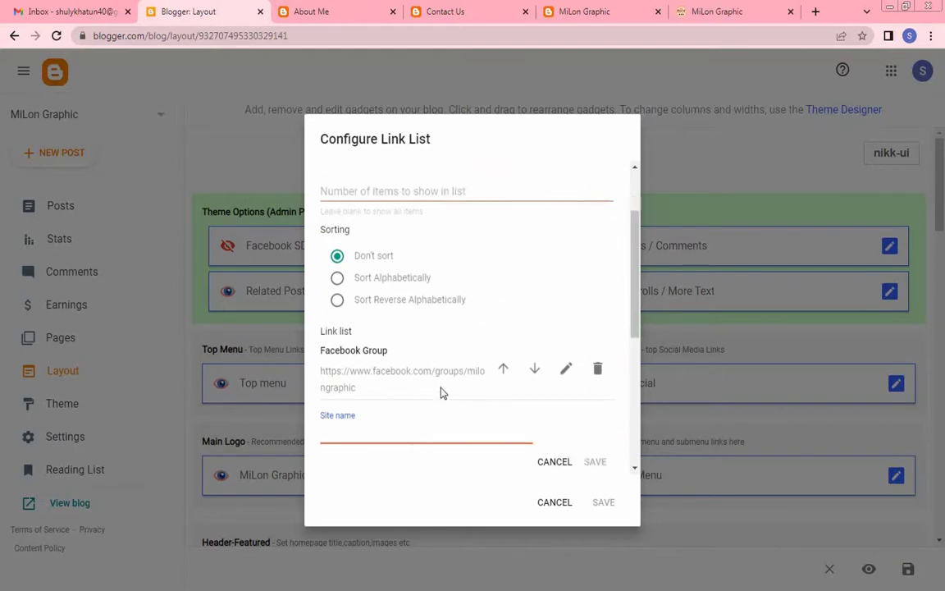
pyautogui.scroll(-2, 472, 386)
pyautogui.scroll(1, 413, 343)
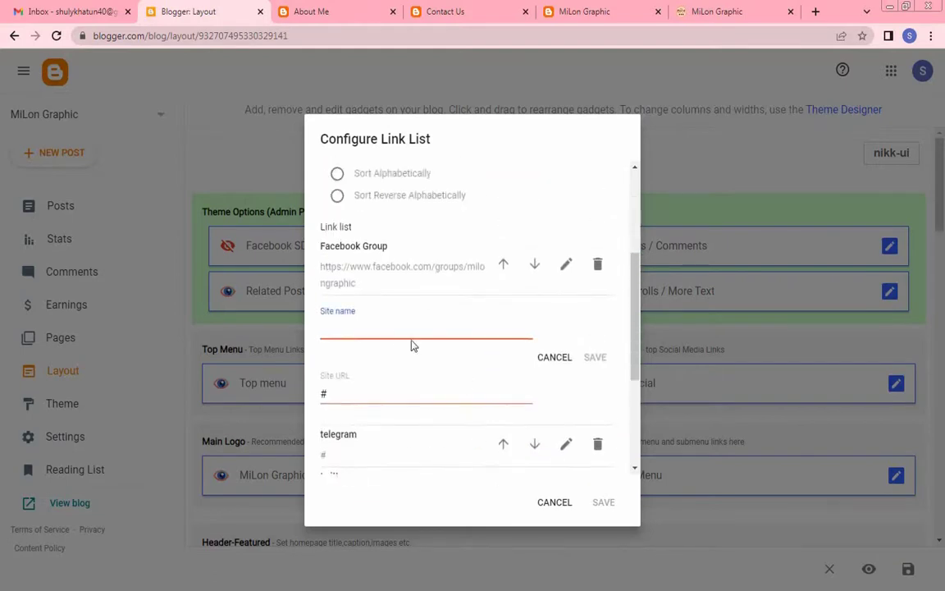
pyautogui.hotkey('alt', 'Tab')
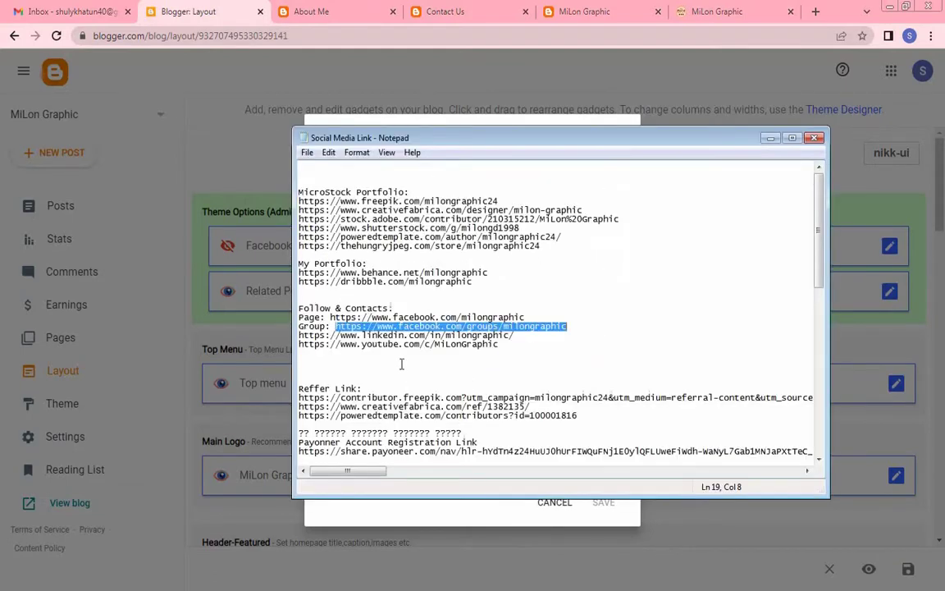
pyautogui.click(392, 334)
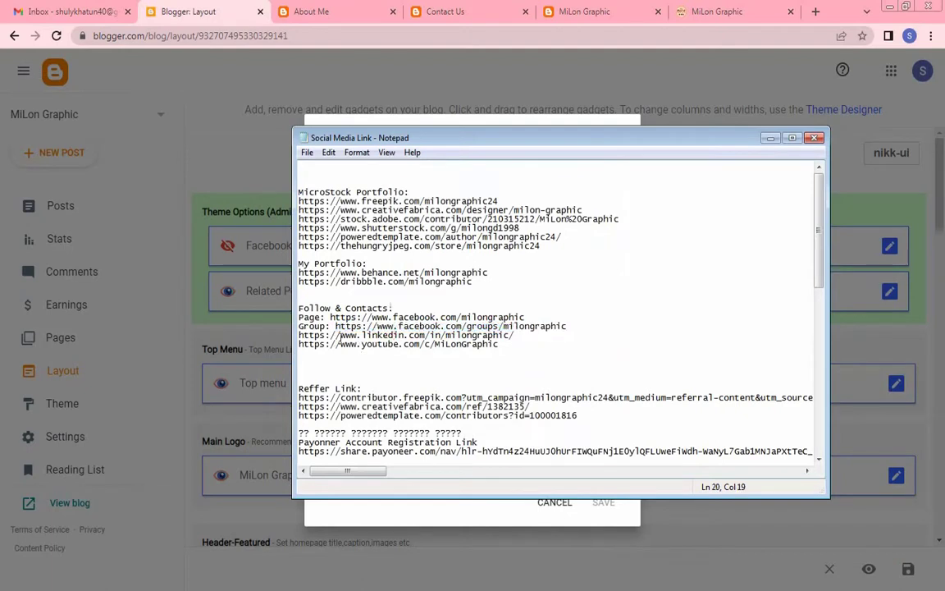
pyautogui.moveTo(299, 334); pyautogui.dragTo(515, 336)
pyautogui.hotkey('ctrl', 'c')
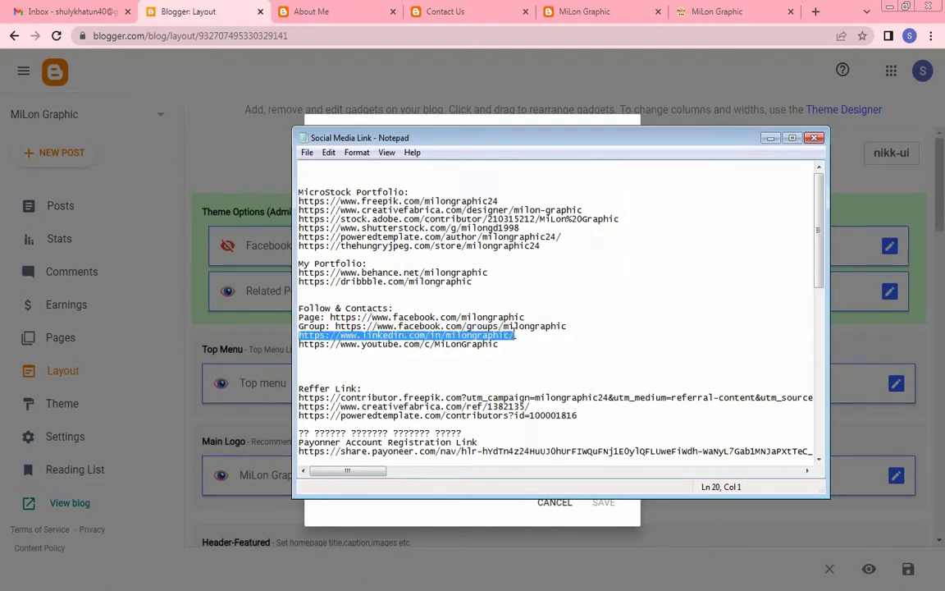
pyautogui.hotkey('alt', 'Tab')
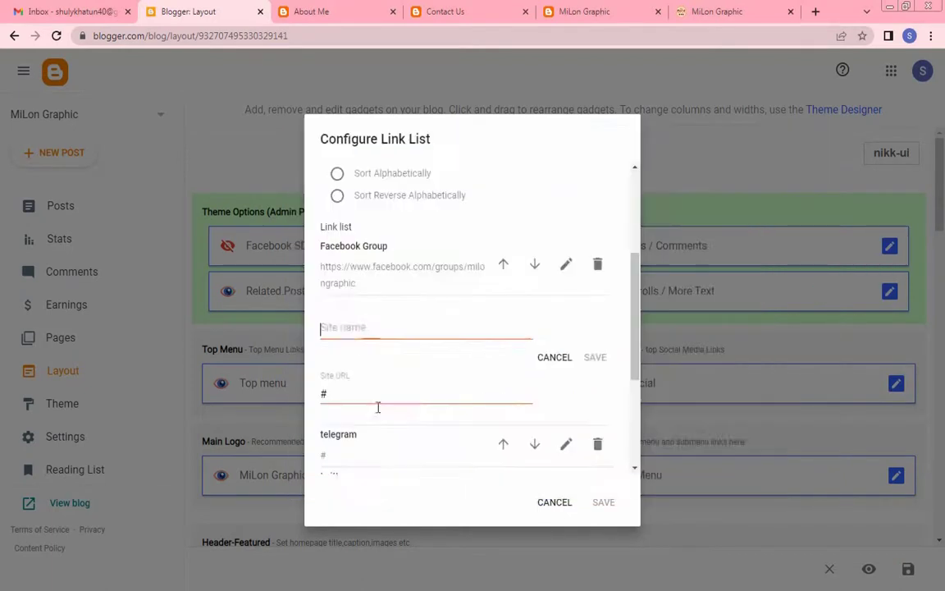
pyautogui.click(346, 335)
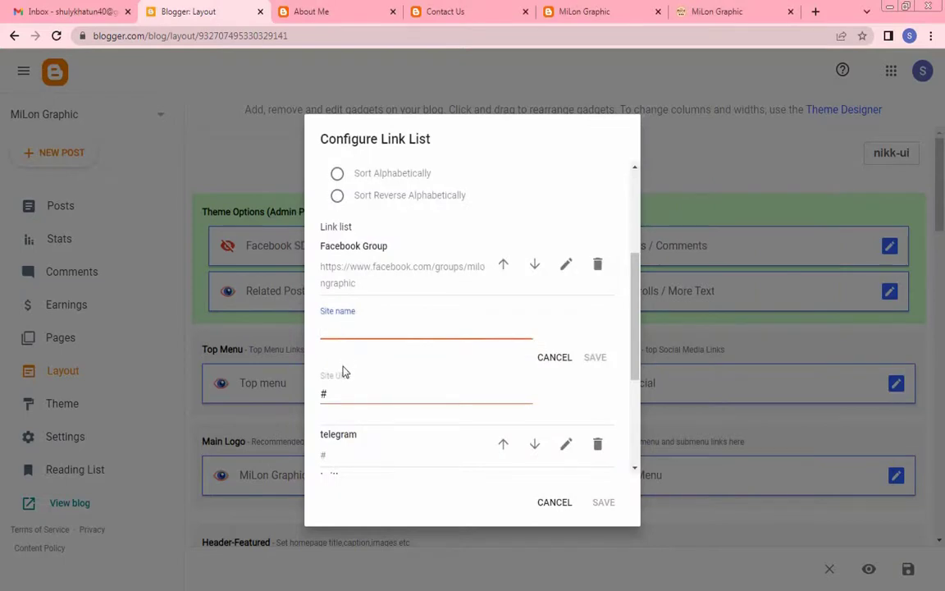
pyautogui.press('Tab')
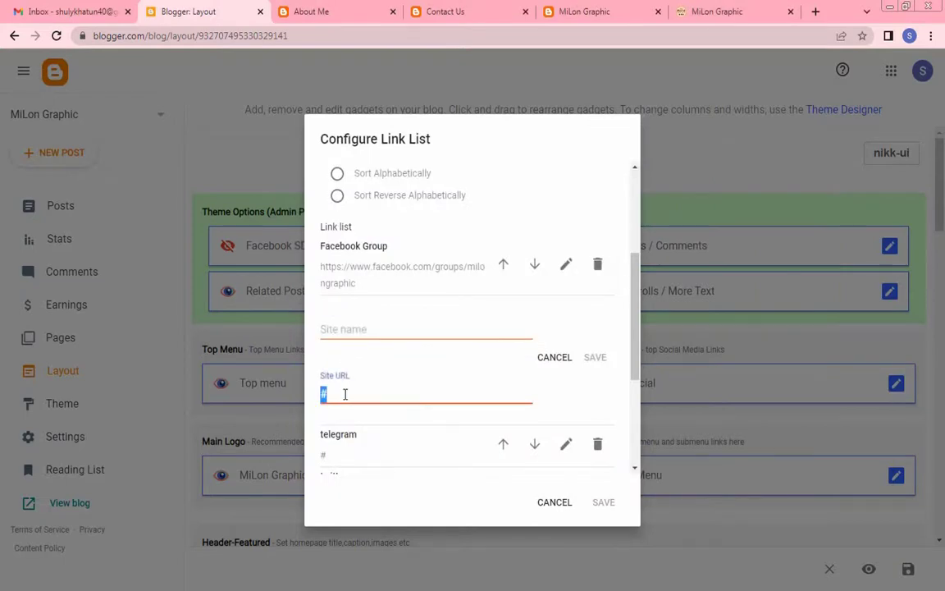
pyautogui.hotkey('ctrl', 'v')
pyautogui.moveTo(321, 395); pyautogui.dragTo(399, 397)
pyautogui.click(376, 392)
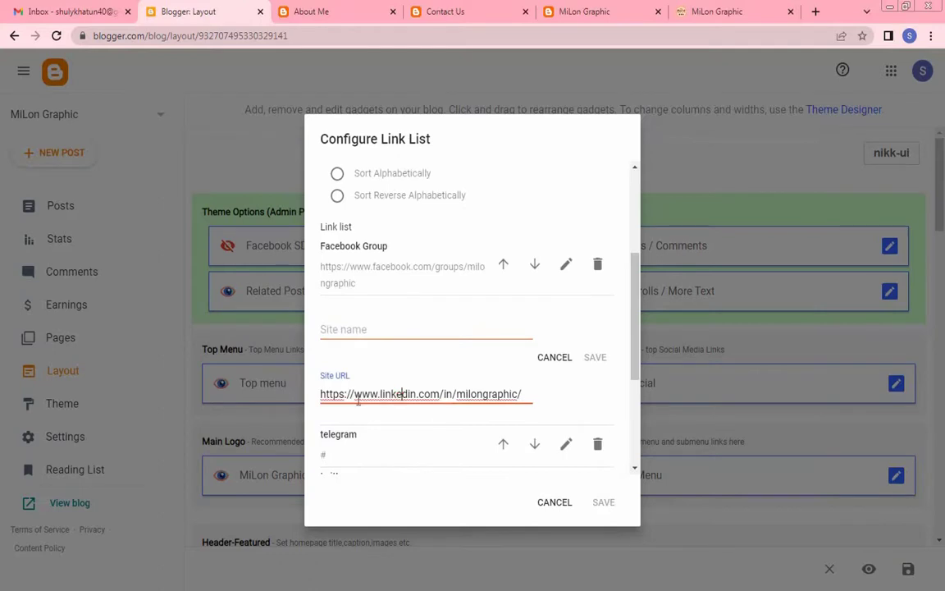
# - Name the link Linkedin, reusing the word from its URL with a capital L, and save that link
pyautogui.doubleClick(381, 393)
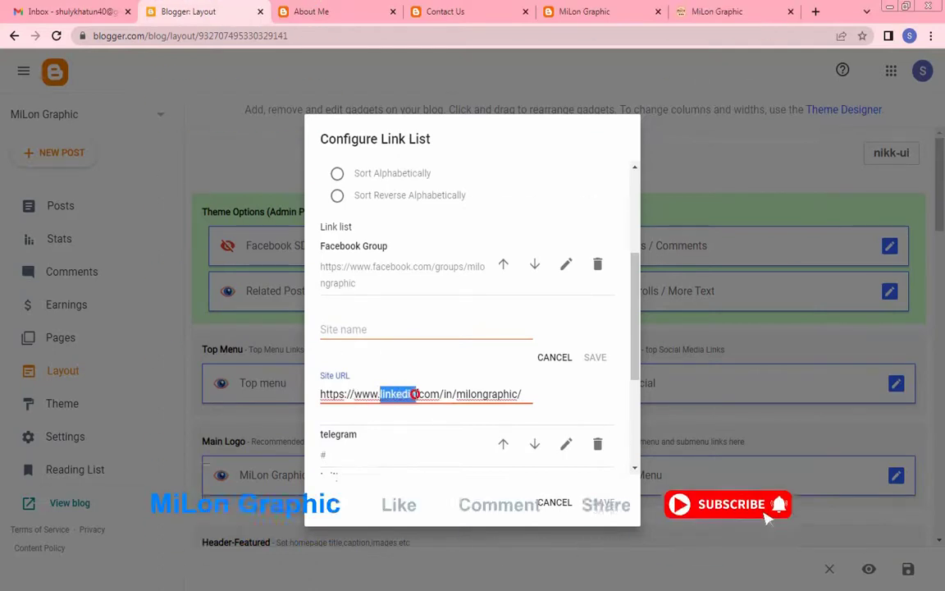
pyautogui.hotkey('ctrl', 'c')
pyautogui.click(369, 330)
pyautogui.hotkey('ctrl', 'v')
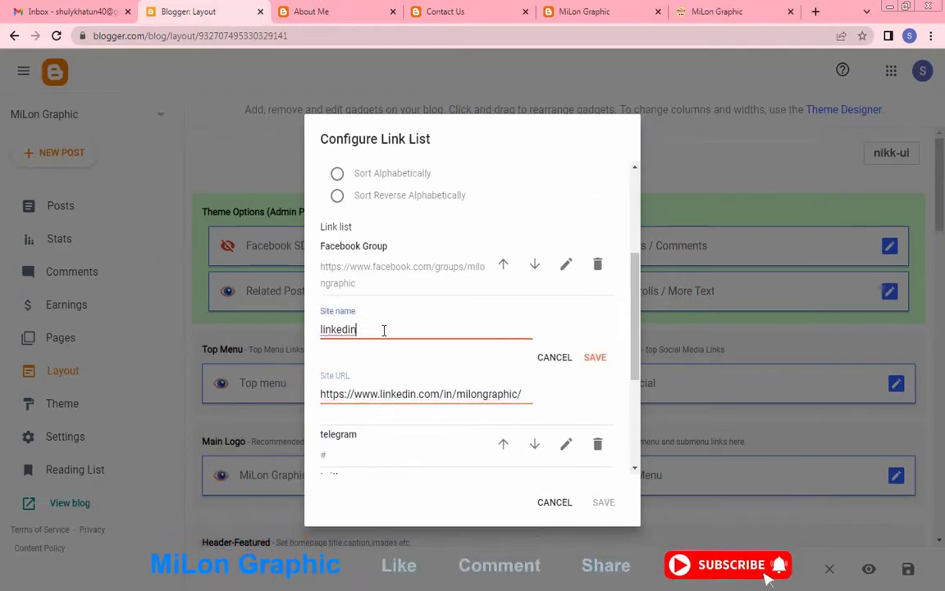
pyautogui.click(321, 329)
pyautogui.press('Delete')
pyautogui.write('L')
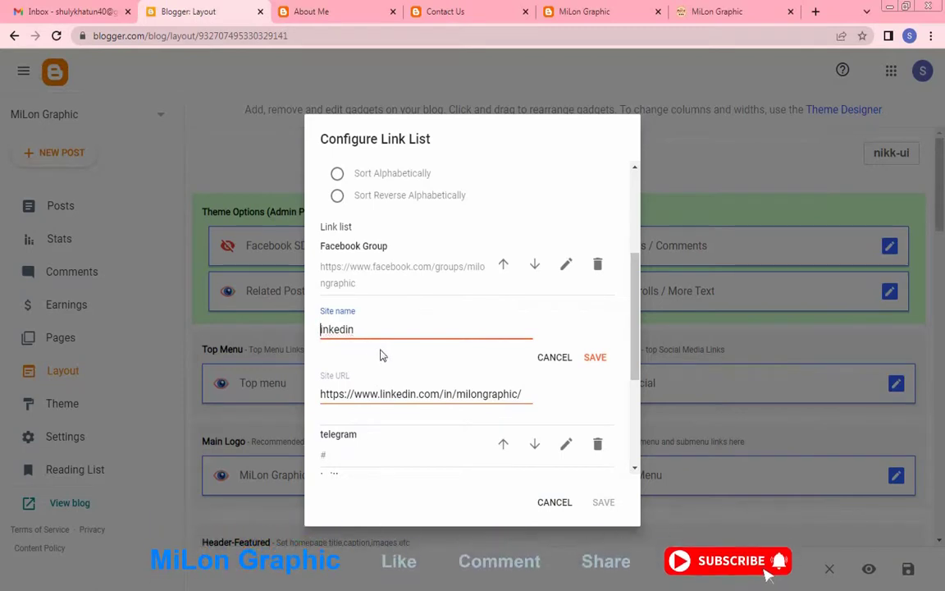
pyautogui.click(595, 357)
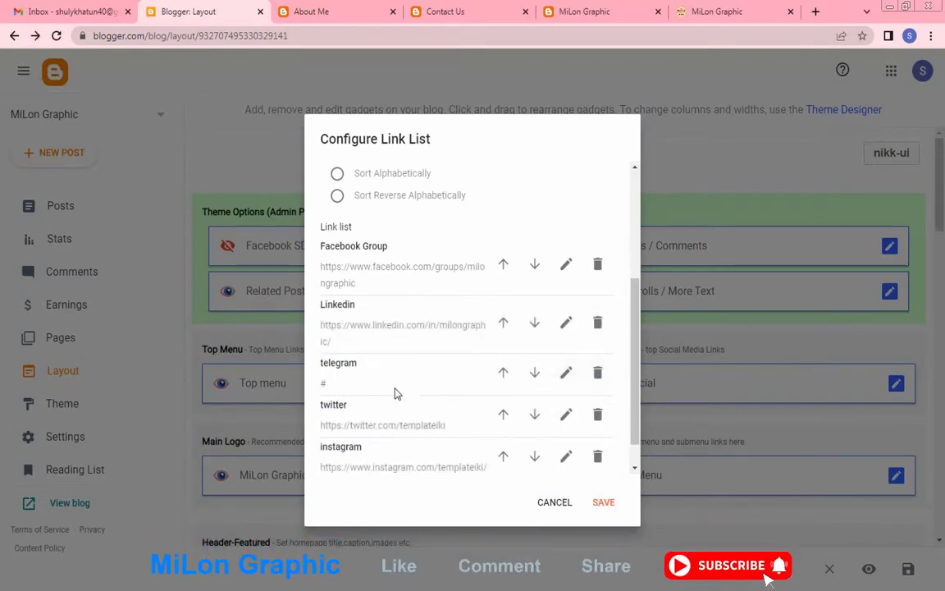
pyautogui.click(566, 373)
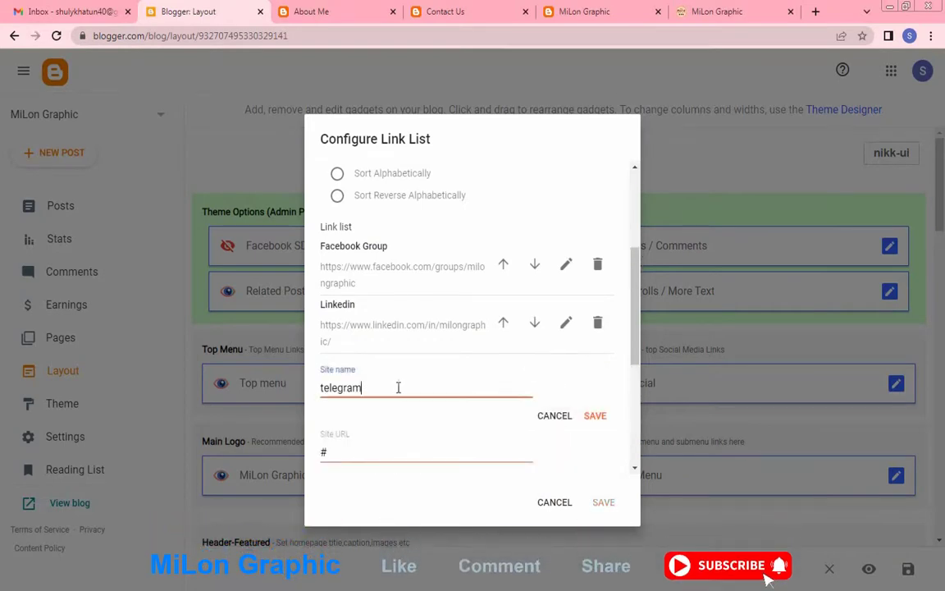
pyautogui.hotkey('alt', 'Tab')
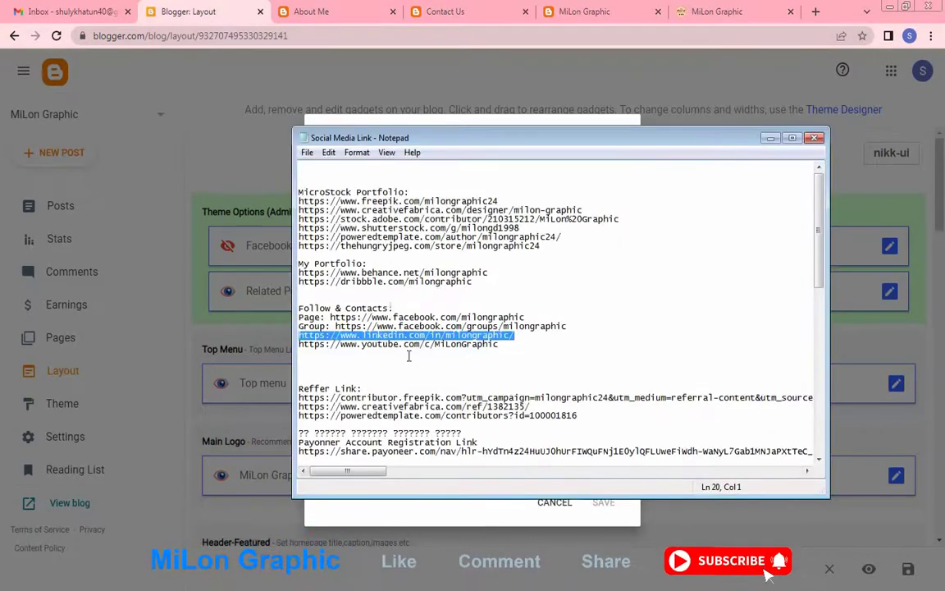
pyautogui.click(350, 345)
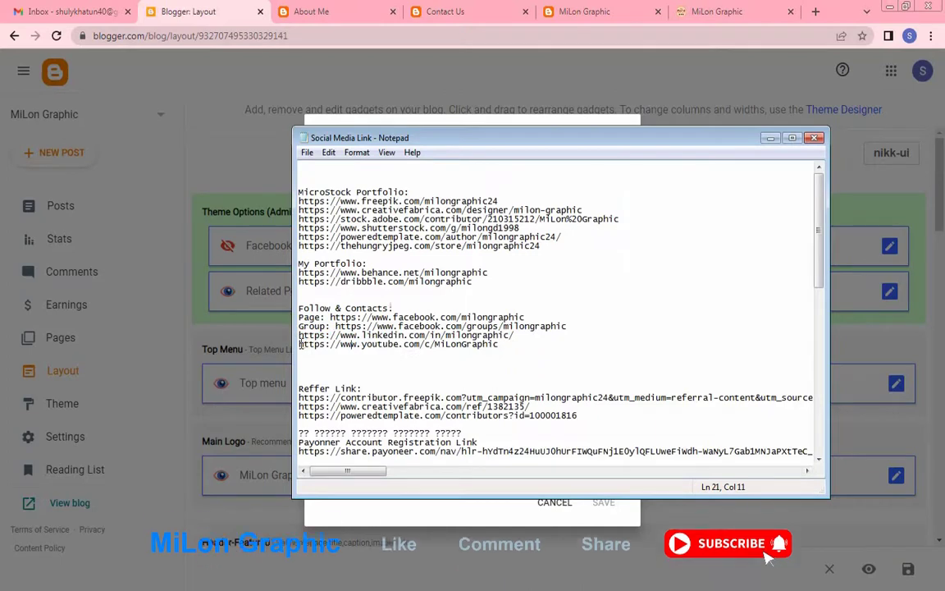
pyautogui.moveTo(300, 345); pyautogui.dragTo(498, 344)
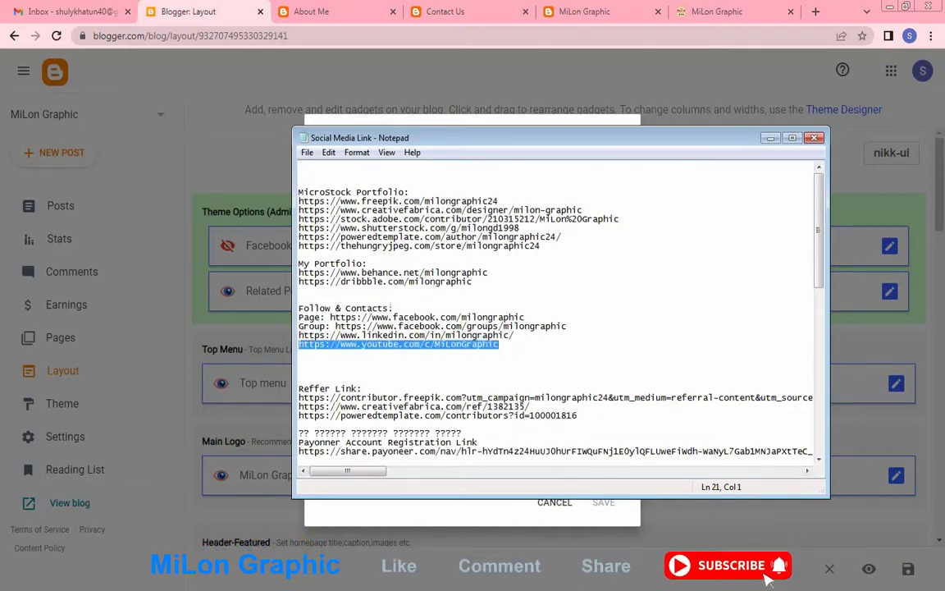
pyautogui.hotkey('alt', 'Tab')
pyautogui.hotkey('ctrl', 'a')
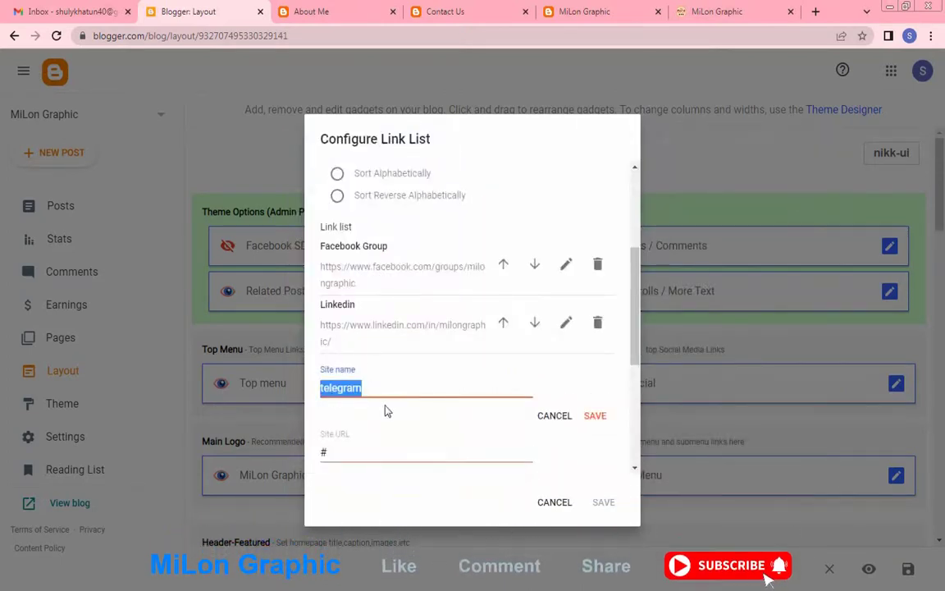
pyautogui.write('Youtube')
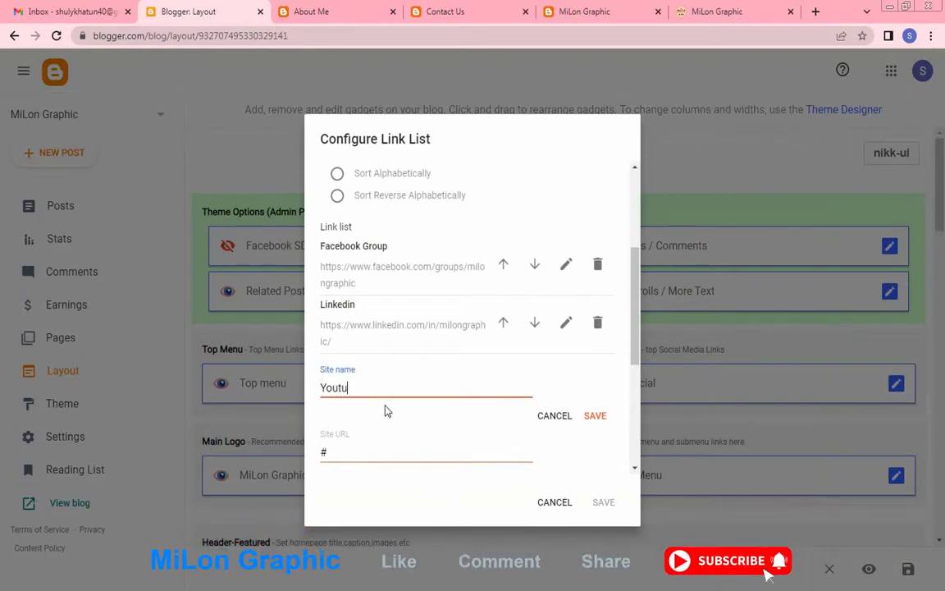
pyautogui.doubleClick(342, 448)
pyautogui.hotkey('ctrl', 'v')
pyautogui.doubleClick(338, 387)
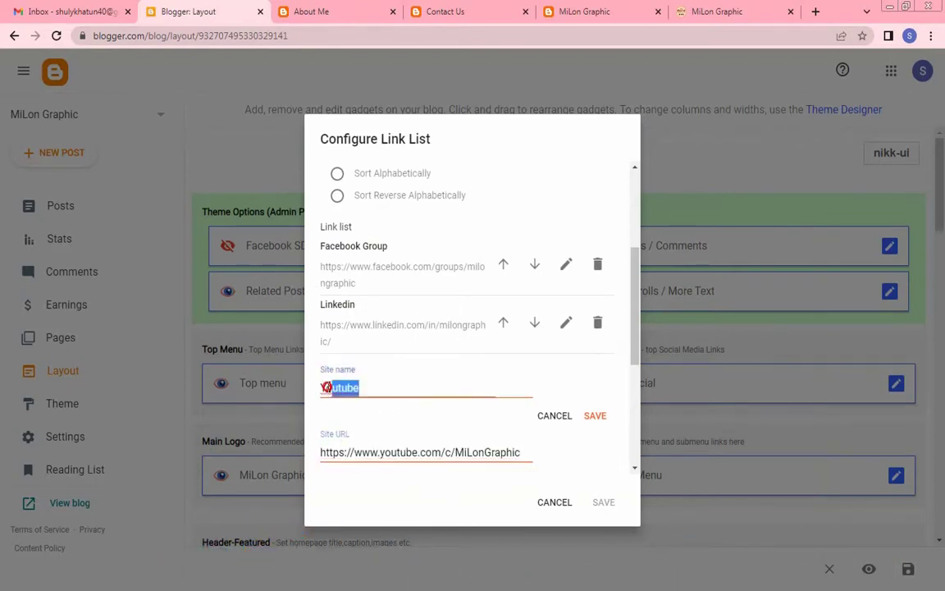
pyautogui.click(359, 318)
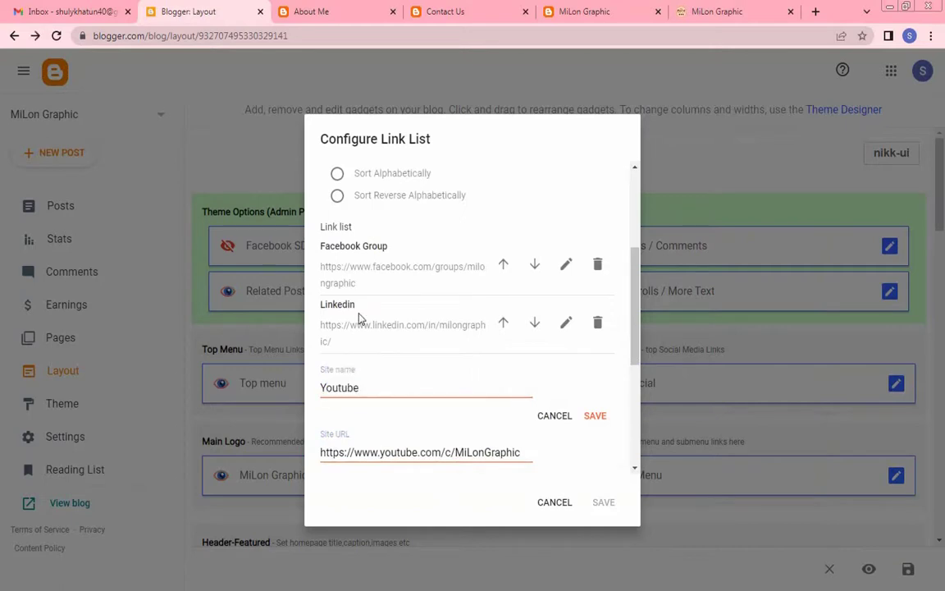
pyautogui.click(371, 452)
pyautogui.moveTo(432, 452); pyautogui.dragTo(544, 453)
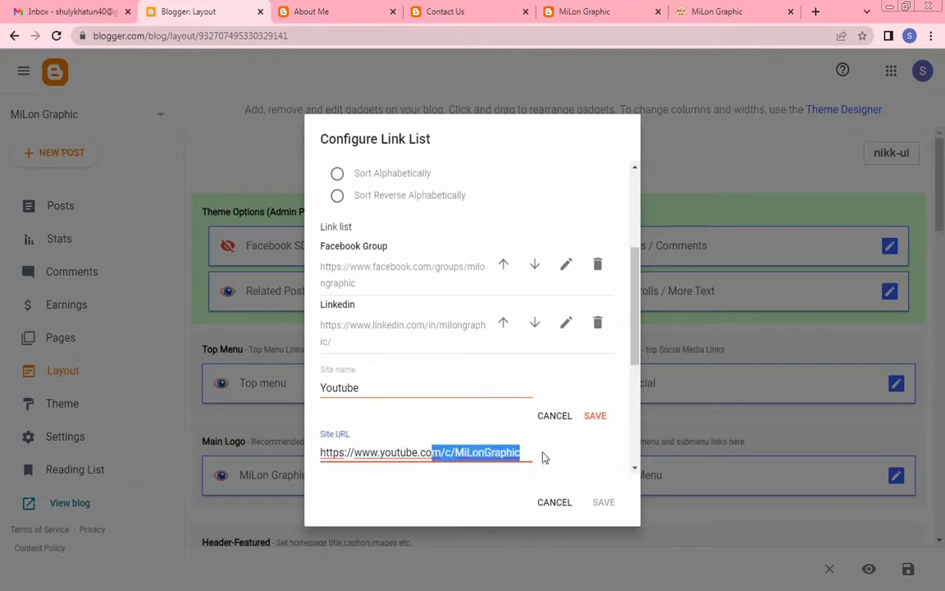
pyautogui.click(375, 475)
pyautogui.scroll(-1, 408, 417)
pyautogui.click(595, 346)
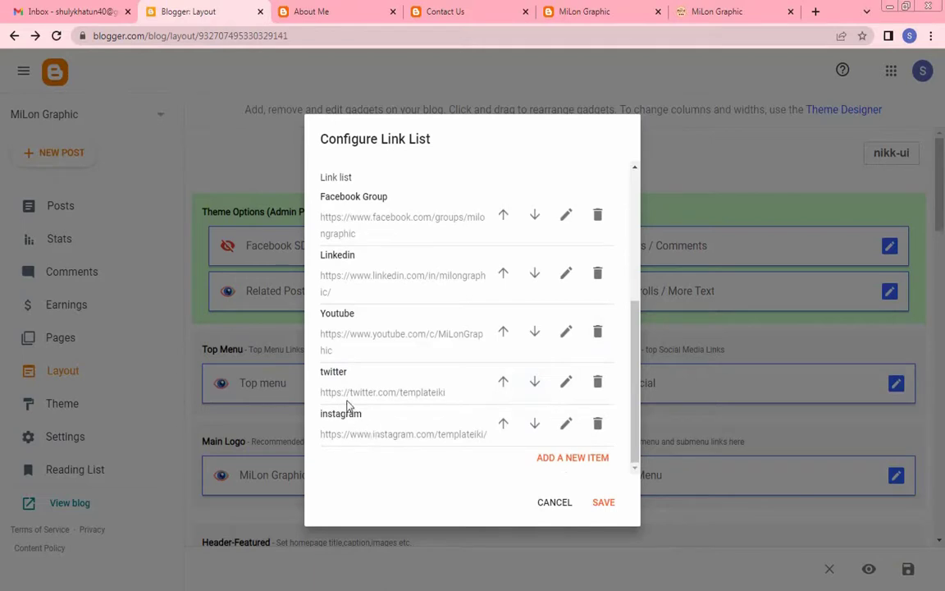
pyautogui.hotkey('alt', 'Tab')
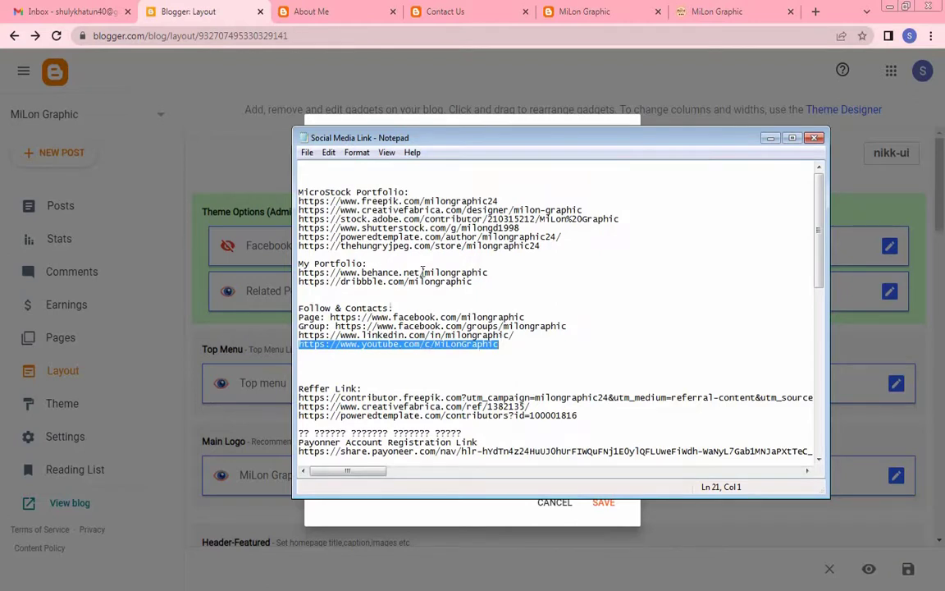
pyautogui.click(372, 272)
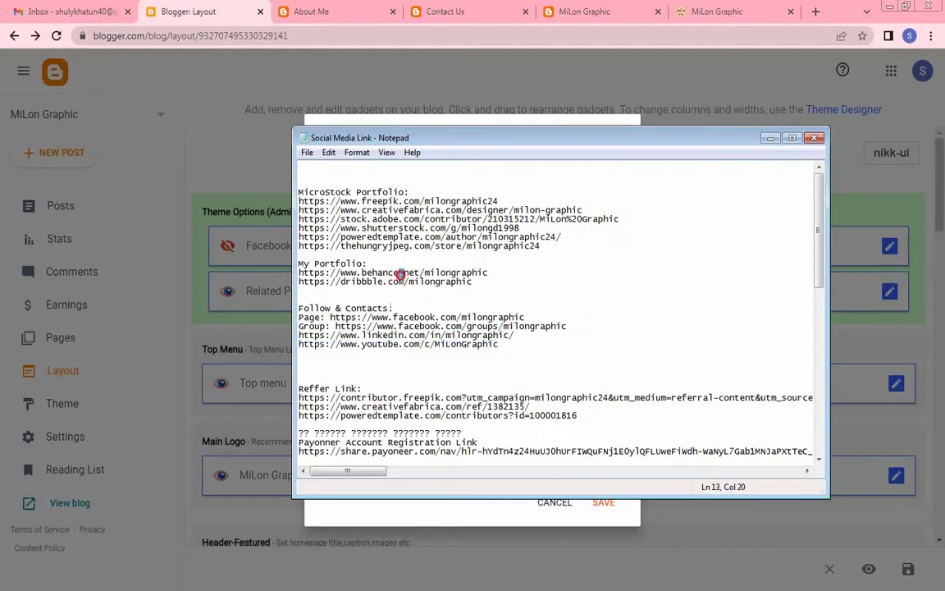
pyautogui.moveTo(299, 273); pyautogui.dragTo(495, 274)
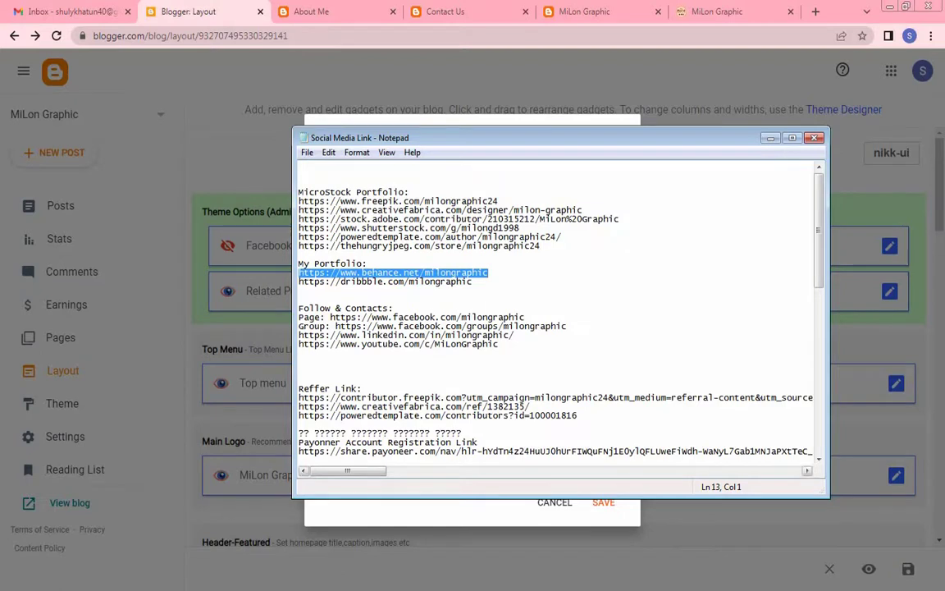
pyautogui.click(500, 123)
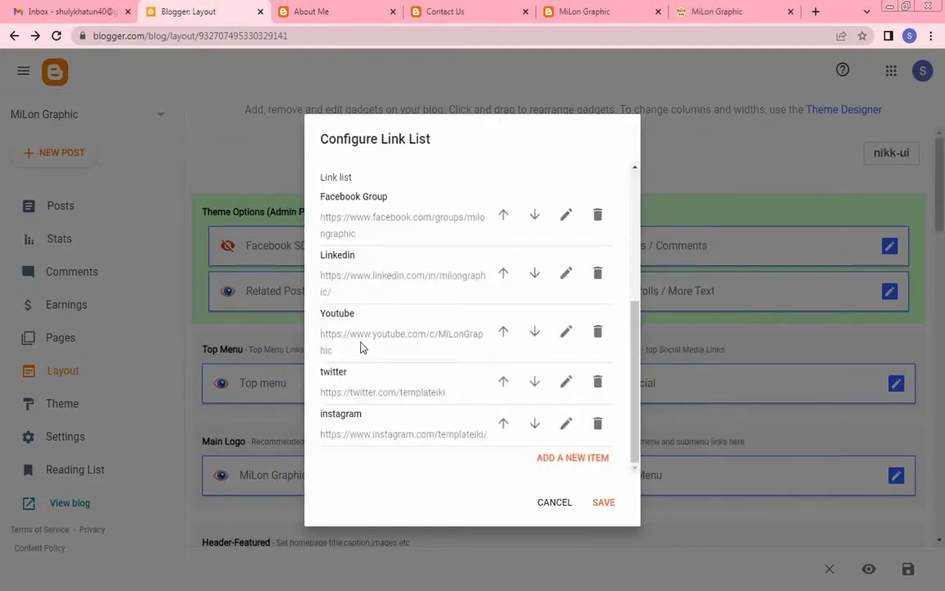
pyautogui.click(566, 383)
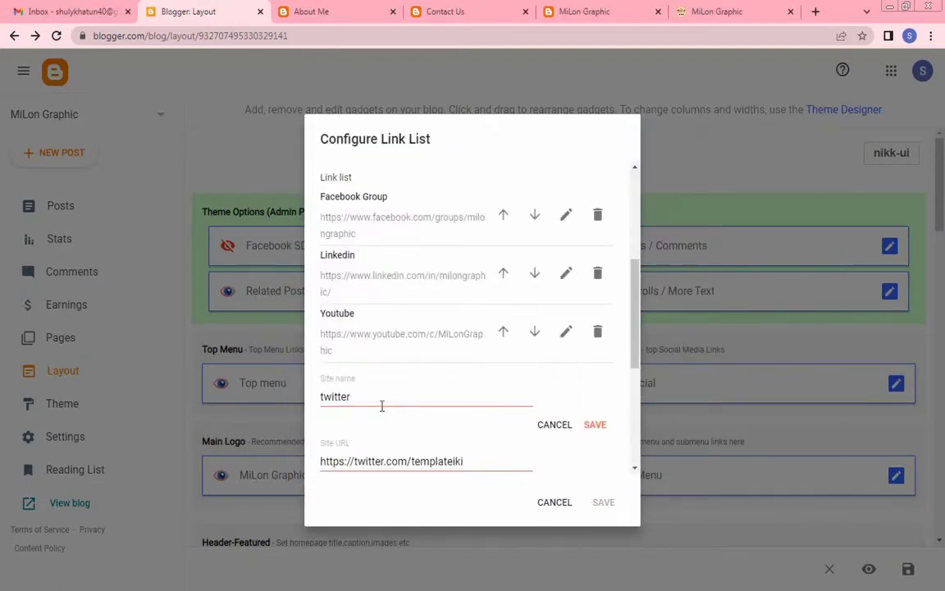
pyautogui.moveTo(480, 465); pyautogui.dragTo(254, 456)
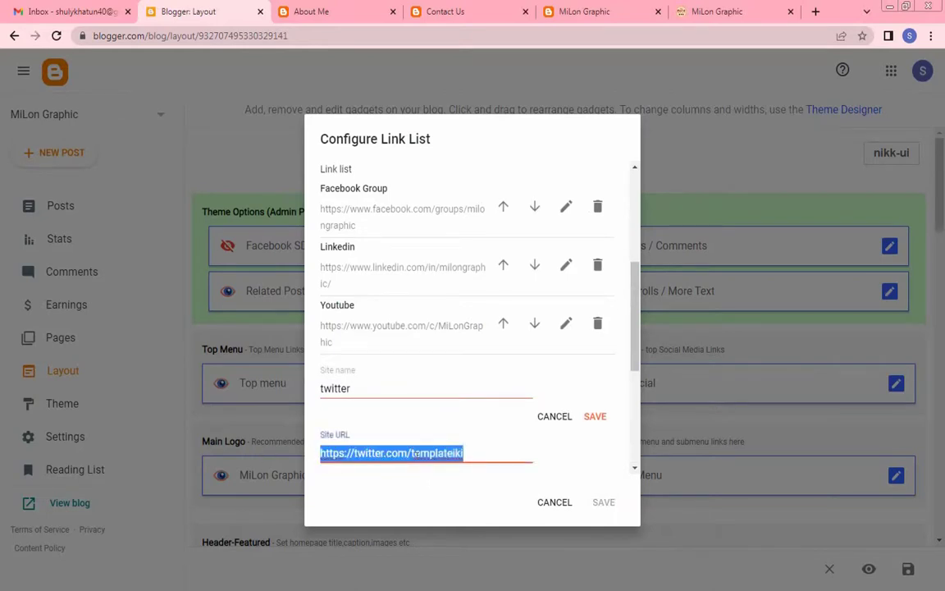
pyautogui.hotkey('ctrl', 'v')
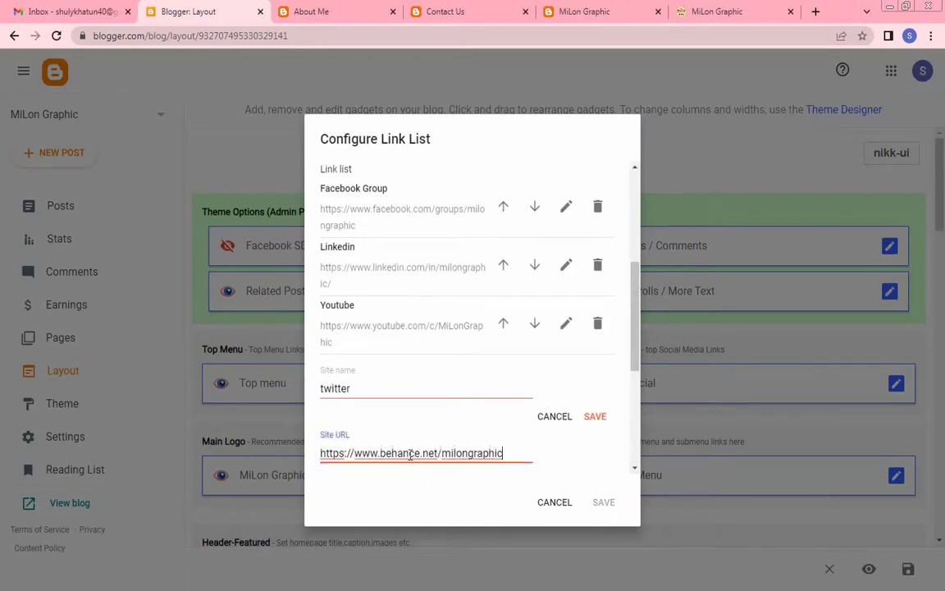
# - Rename the twitter link as Behance, reusing the word from its URL with a capital B, and save that link
pyautogui.moveTo(381, 454); pyautogui.dragTo(418, 453)
pyautogui.click(380, 391)
pyautogui.hotkey('ctrl', 'a')
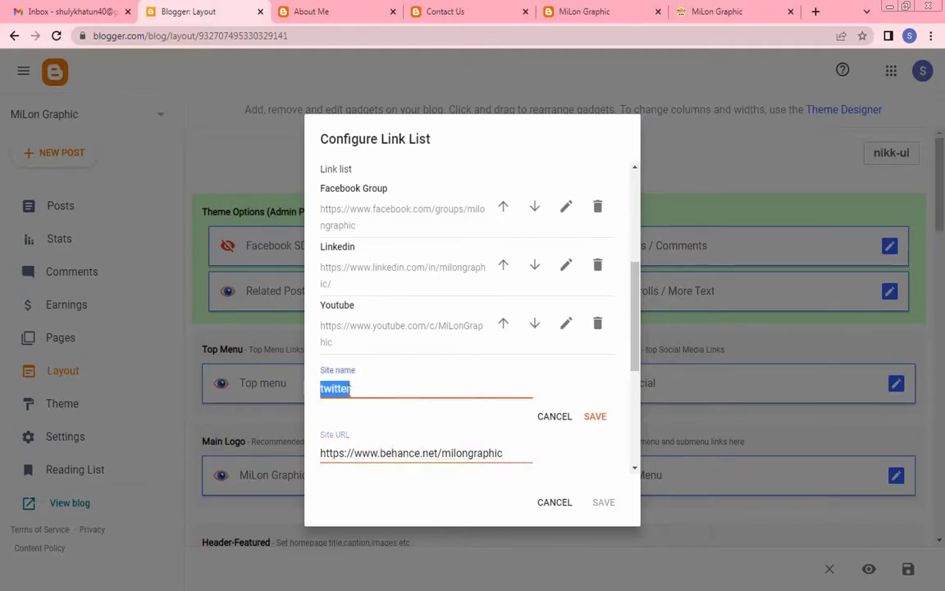
pyautogui.hotkey('ctrl', 'v')
pyautogui.moveTo(328, 388); pyautogui.dragTo(320, 391)
pyautogui.write('B')
pyautogui.click(595, 416)
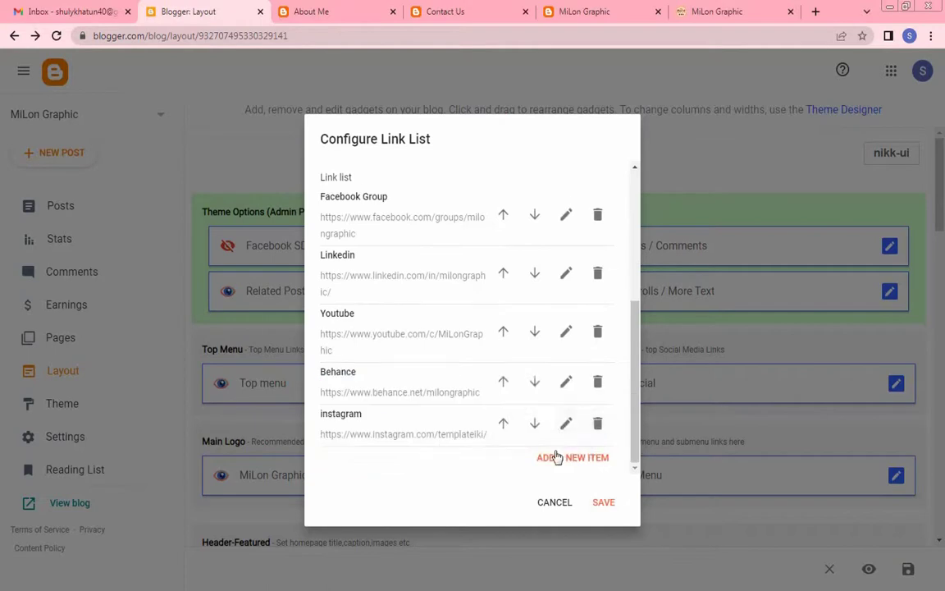
pyautogui.click(566, 423)
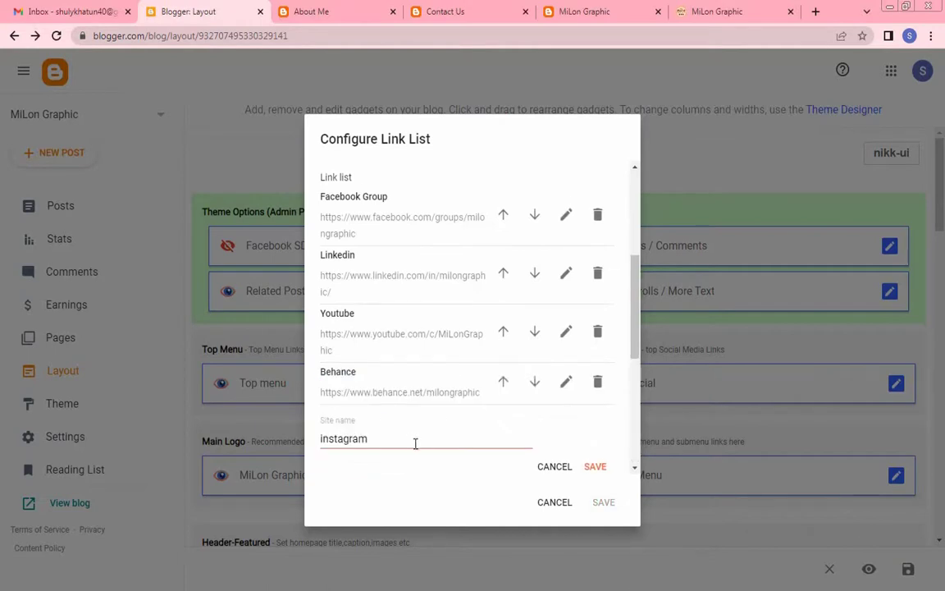
pyautogui.hotkey('alt', 'Tab')
pyautogui.click(305, 283)
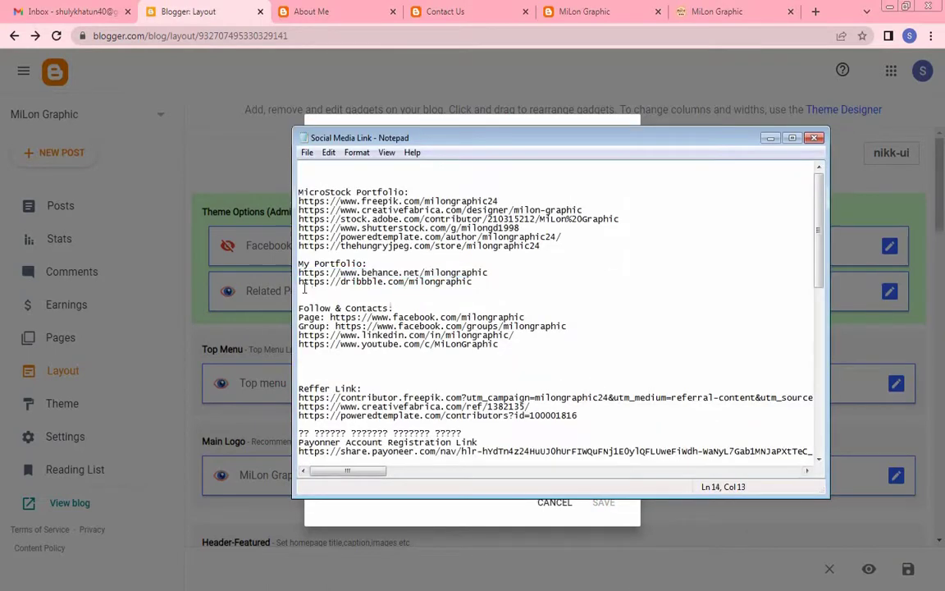
pyautogui.moveTo(301, 281); pyautogui.dragTo(490, 289)
pyautogui.hotkey('ctrl', 'c')
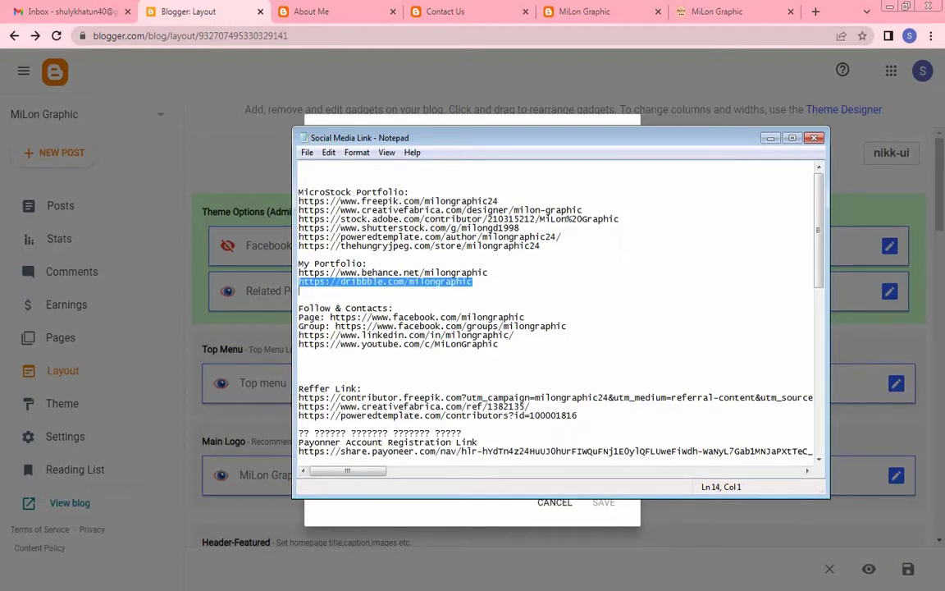
pyautogui.hotkey('alt', 'Tab')
pyautogui.doubleClick(354, 439)
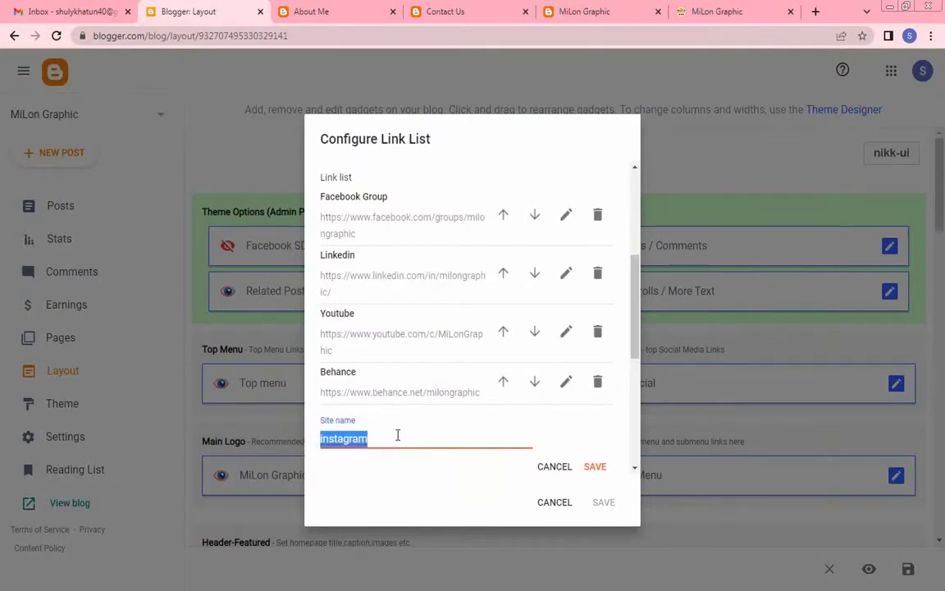
pyautogui.scroll(-1, 397, 435)
pyautogui.click(516, 443)
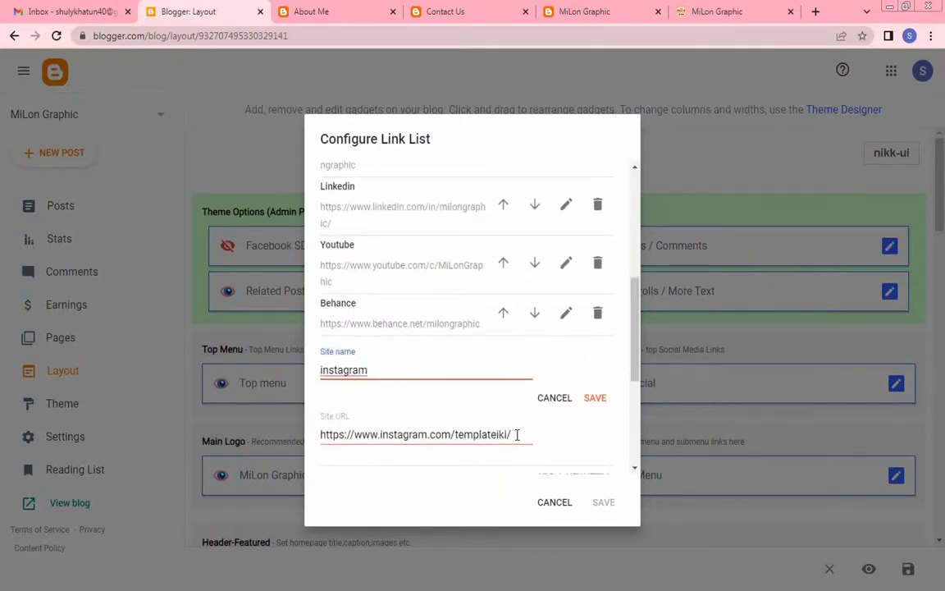
pyautogui.moveTo(516, 435); pyautogui.dragTo(306, 417)
pyautogui.hotkey('ctrl', 'v')
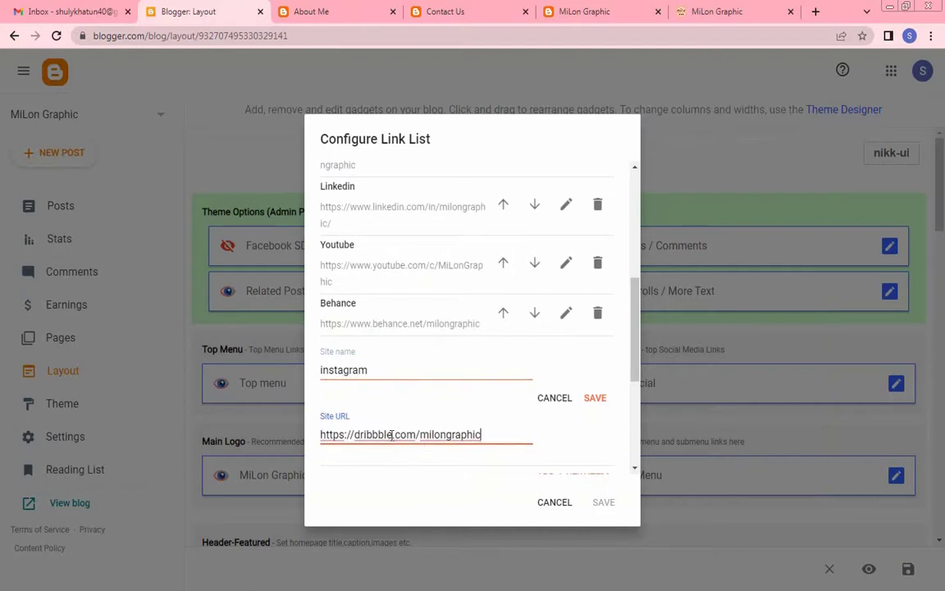
# - Rename the instagram link as Dribbble, reusing the word from its URL with a capital D, and save that link
pyautogui.moveTo(392, 434); pyautogui.dragTo(353, 434)
pyautogui.hotkey('ctrl', 'c')
pyautogui.moveTo(367, 371); pyautogui.dragTo(285, 367)
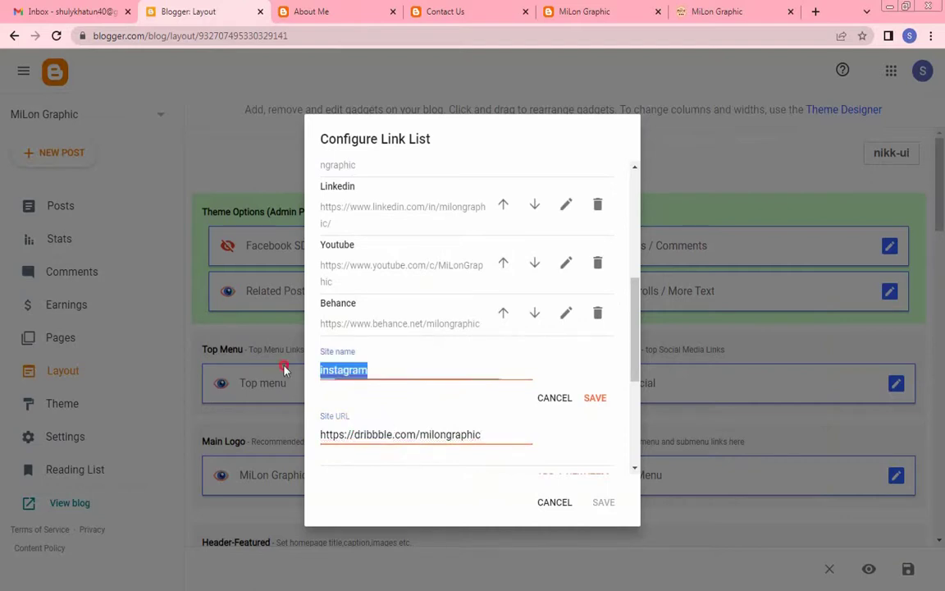
pyautogui.hotkey('ctrl', 'v')
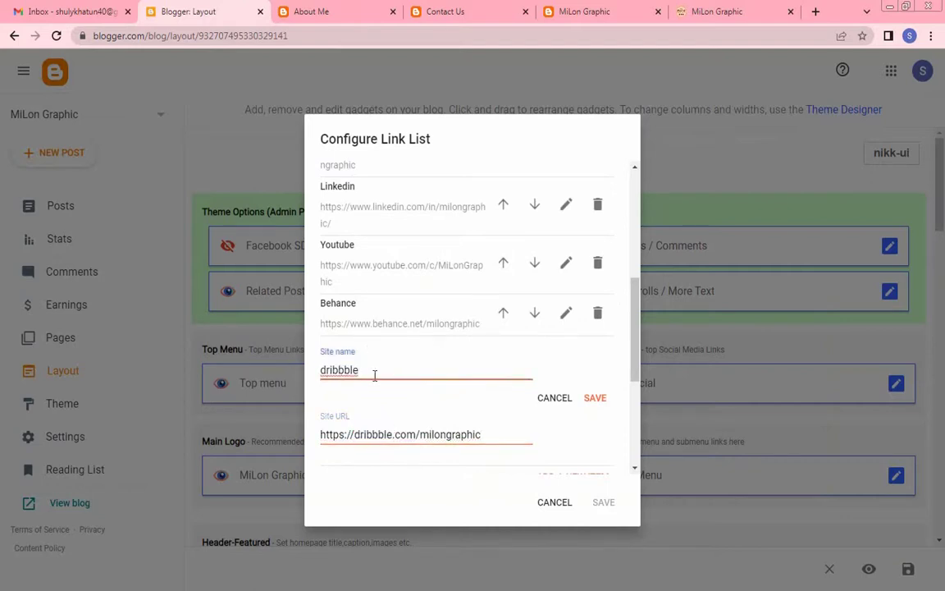
pyautogui.moveTo(319, 371); pyautogui.dragTo(327, 371)
pyautogui.write('D')
pyautogui.click(385, 366)
pyautogui.scroll(-1, 574, 402)
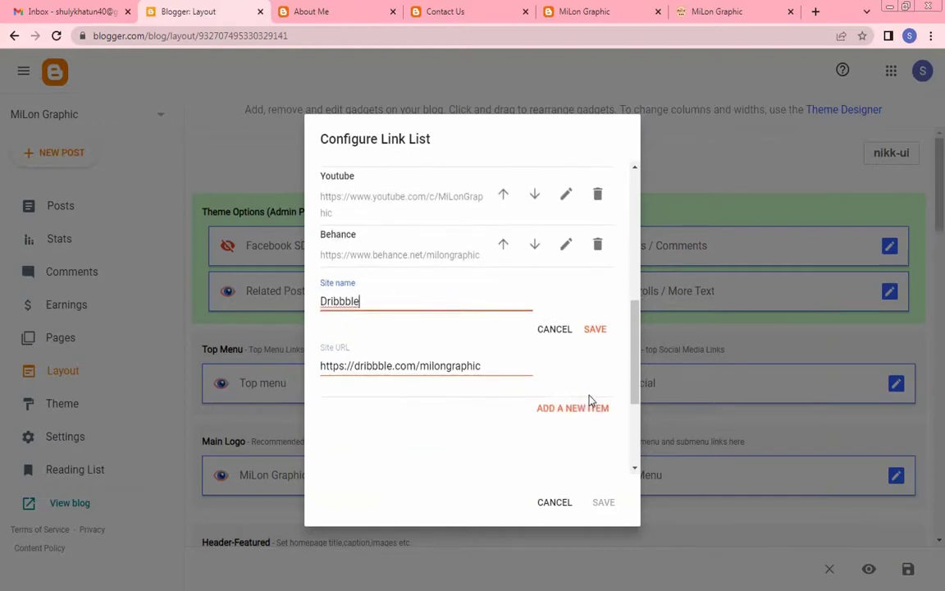
pyautogui.click(596, 330)
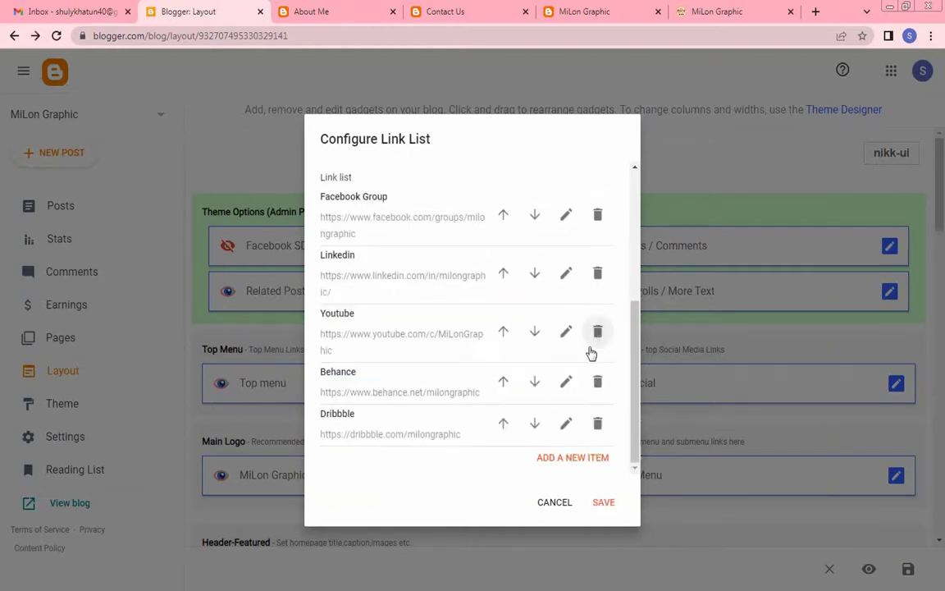
pyautogui.click(560, 461)
pyautogui.click(382, 345)
pyautogui.write('d')
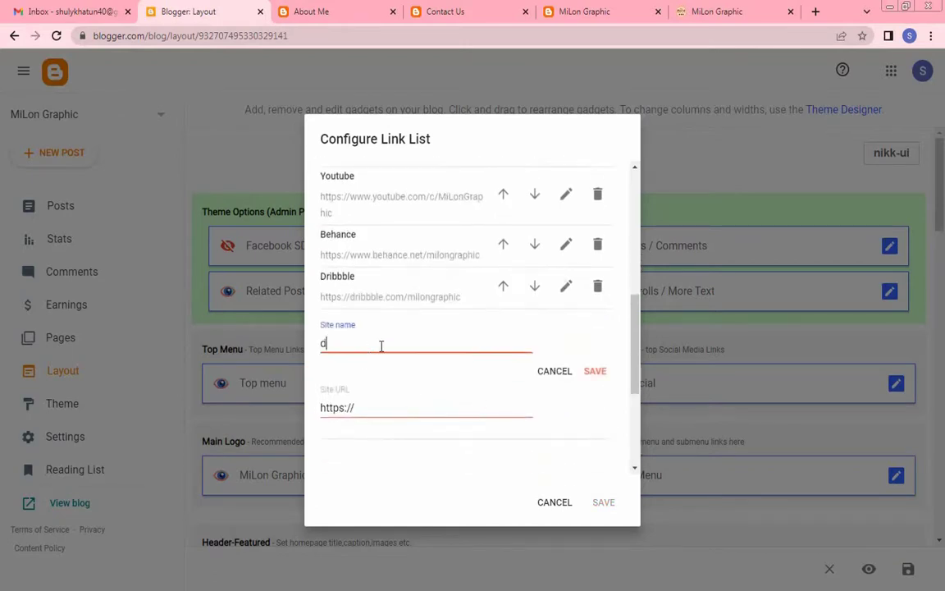
pyautogui.write('sfdsfdbdsf')
pyautogui.hotkey('ctrl', 'a')
pyautogui.press('BackSpace')
pyautogui.click(560, 378)
# - Review the top social link list and save the widget
pyautogui.scroll(5, 533, 394)
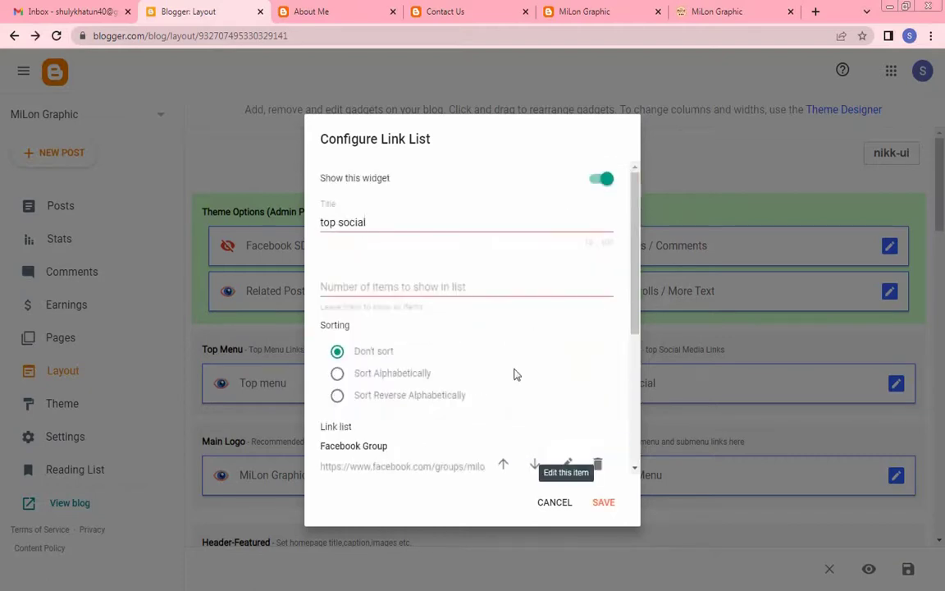
pyautogui.scroll(-2, 570, 327)
pyautogui.scroll(2, 481, 365)
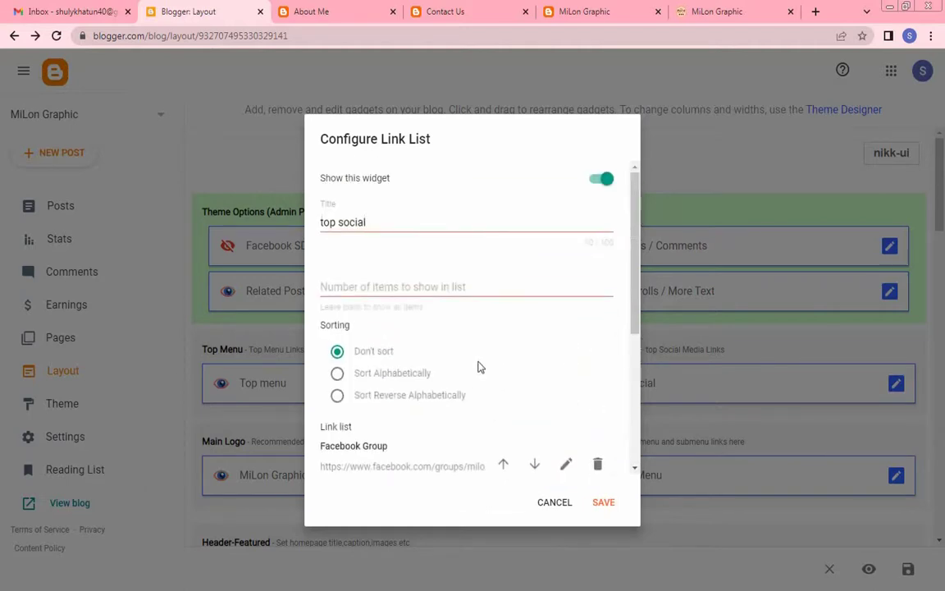
pyautogui.scroll(-3, 481, 365)
pyautogui.scroll(4, 384, 320)
pyautogui.scroll(-2, 483, 375)
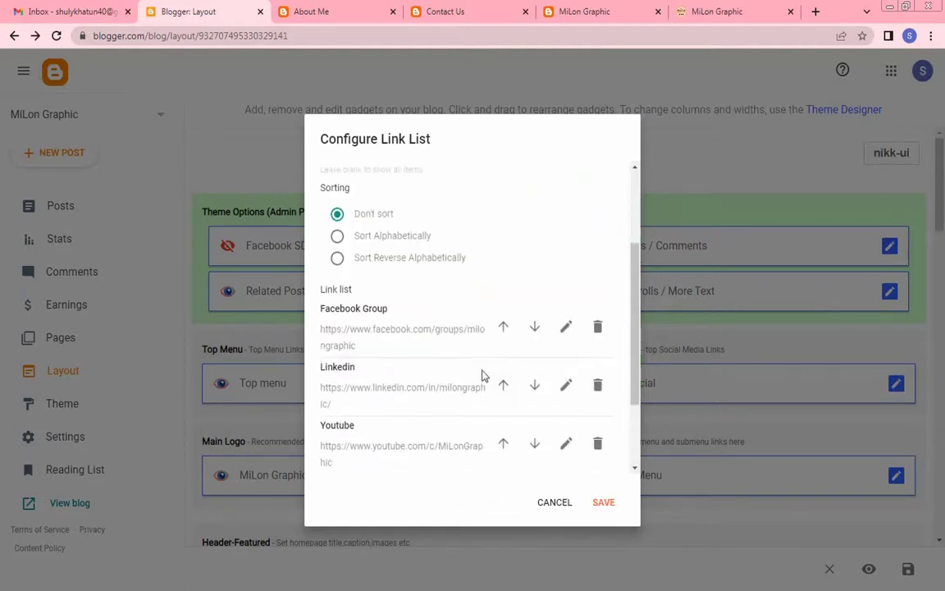
pyautogui.click(604, 503)
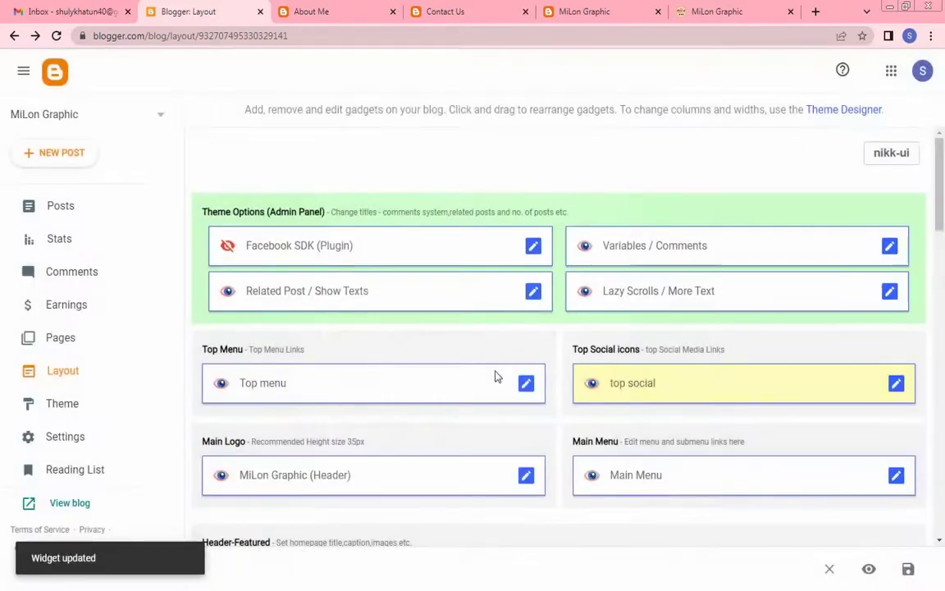
# - View the social icons on milongraphic24.blogspot.com and compare them with the header of the milongraphicbd.blogspot.com home page
pyautogui.click(713, 11)
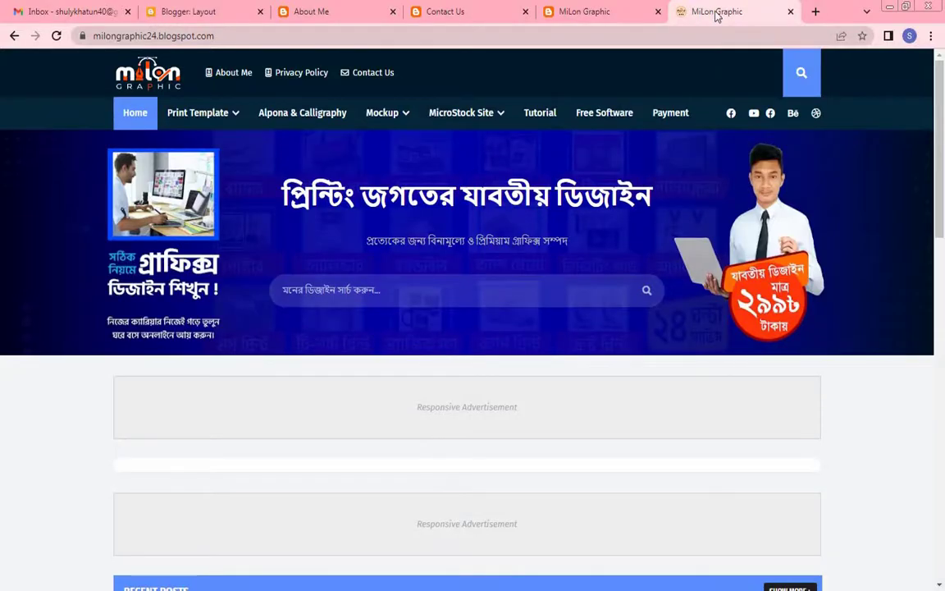
pyautogui.click(311, 13)
pyautogui.click(233, 98)
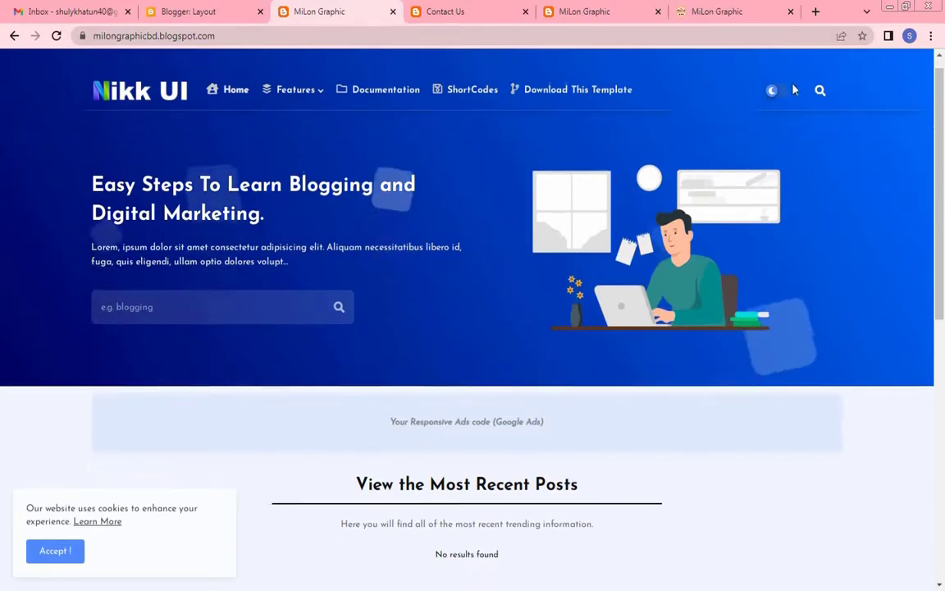
pyautogui.click(795, 89)
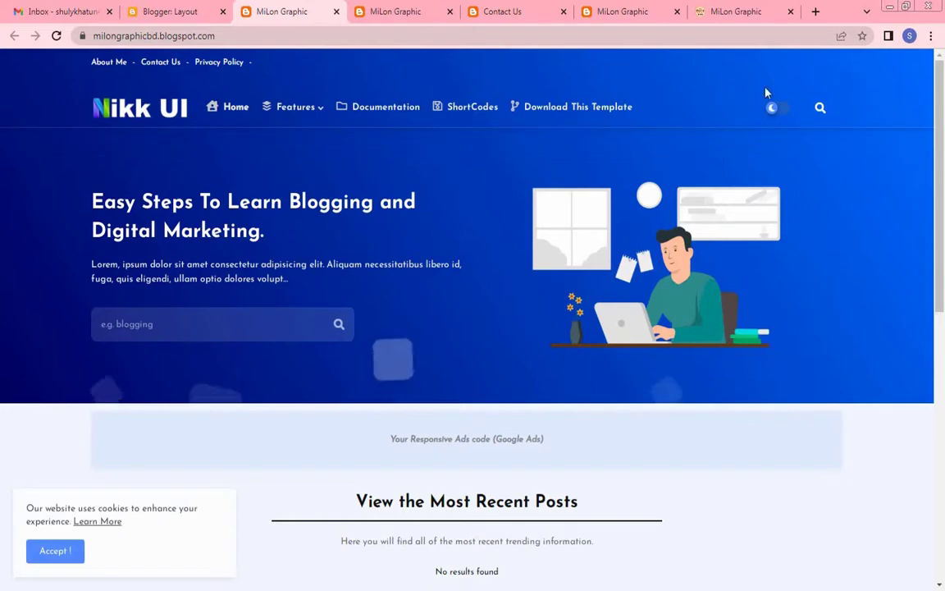
# - Reopen the top social widget in the Blogger layout and compare its link names with the social icons on the blog's home page
pyautogui.hotkey('ctrl', 'shift', 'Tab')
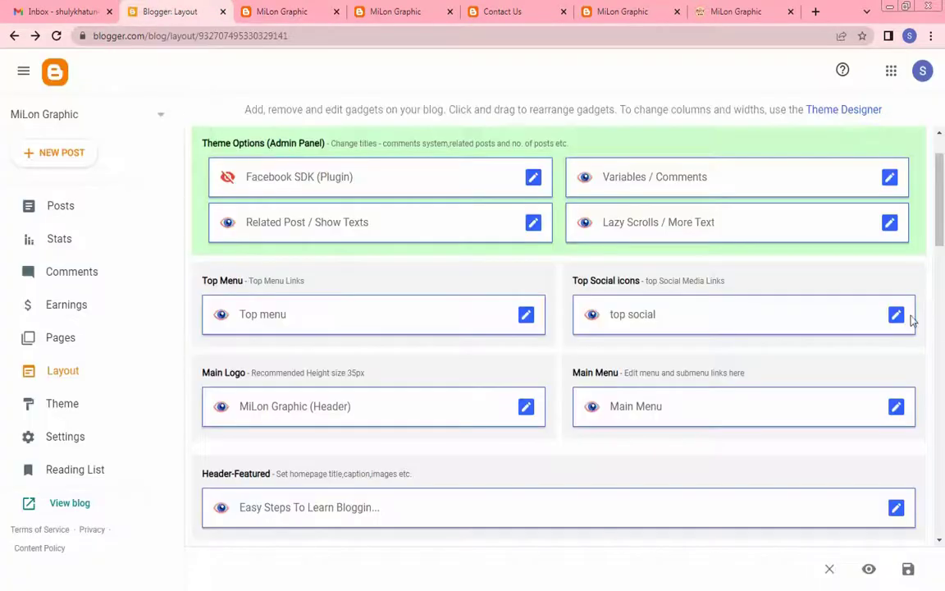
pyautogui.click(896, 316)
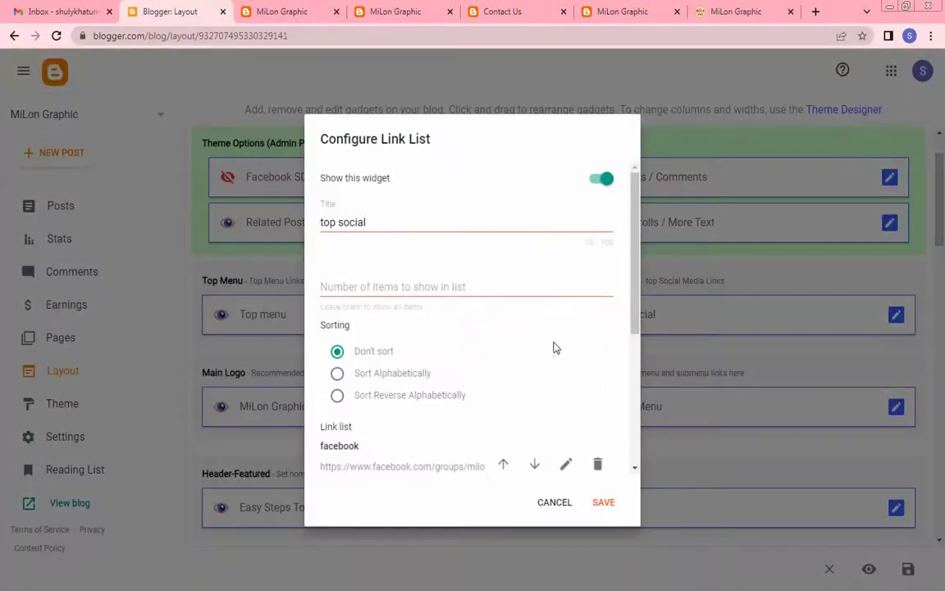
pyautogui.scroll(-3, 542, 333)
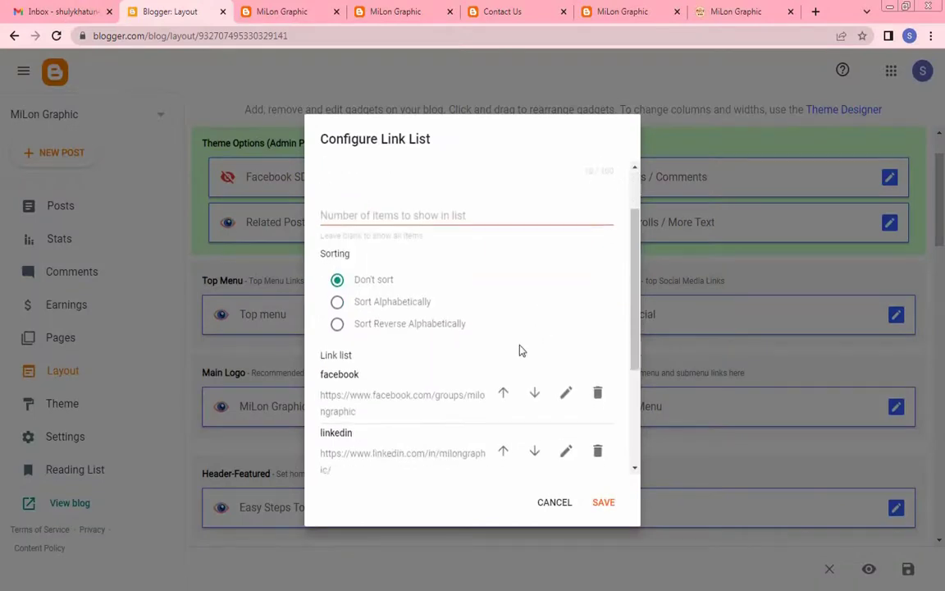
pyautogui.scroll(1, 520, 350)
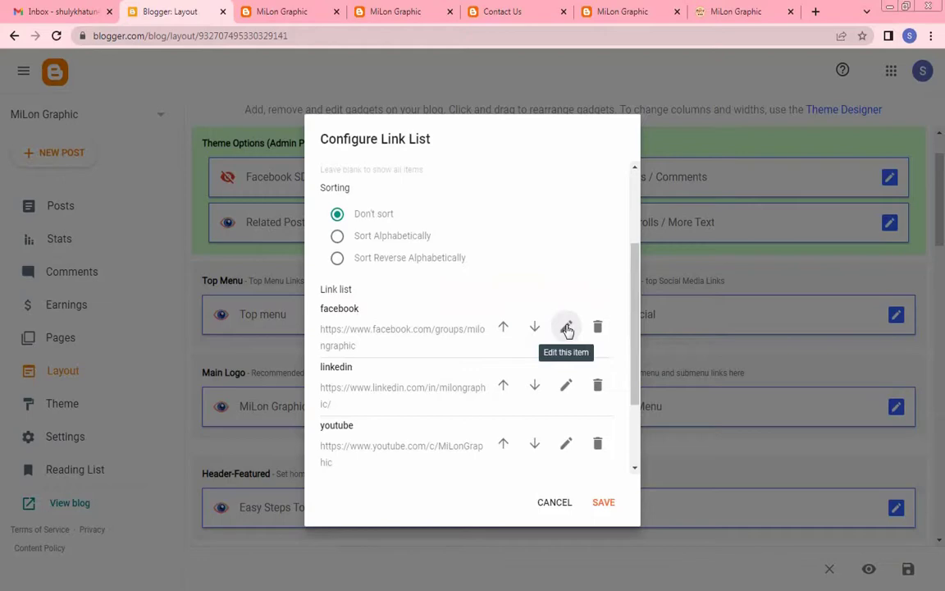
pyautogui.click(310, 17)
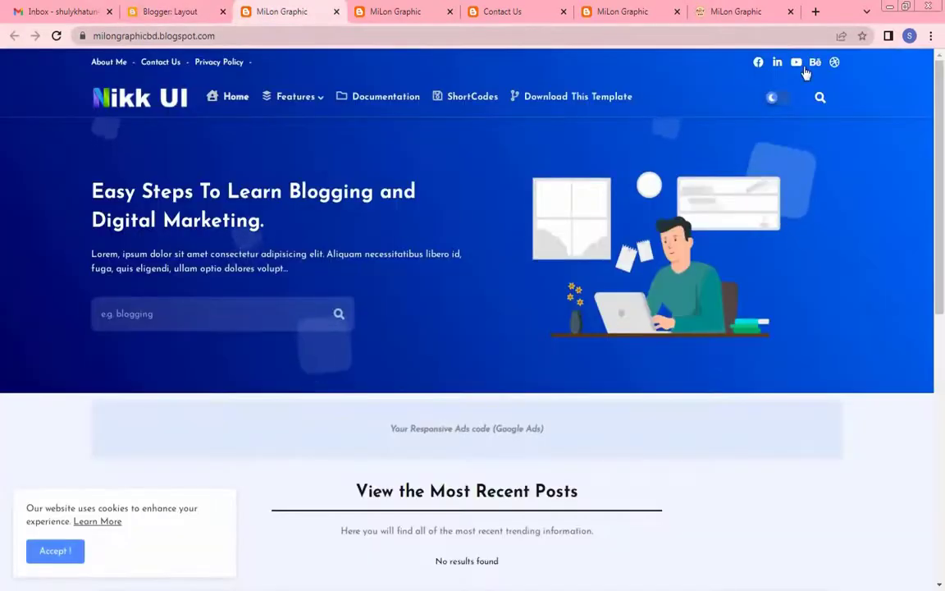
pyautogui.click(164, 17)
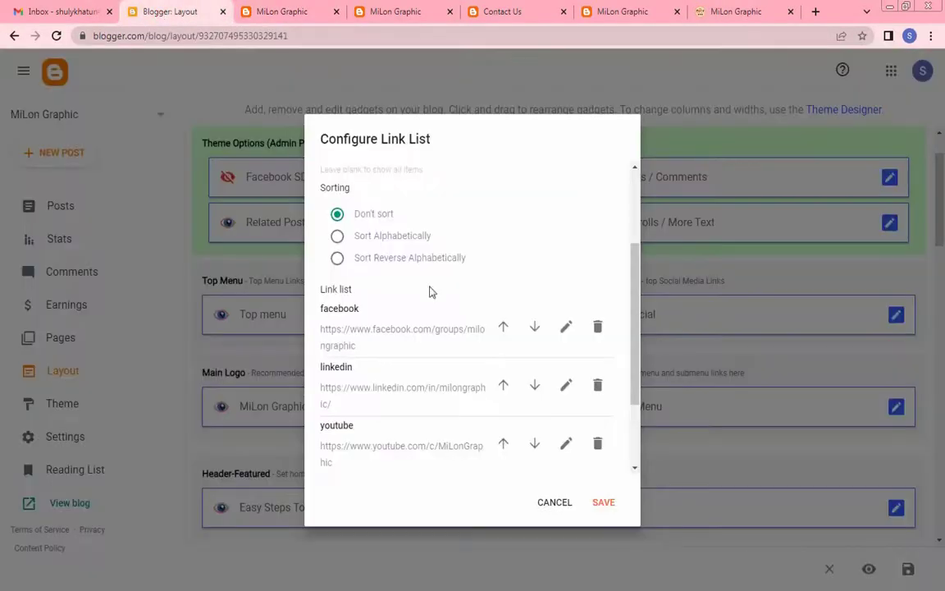
# - Try a capital F in the facebook link's site name, restore the lowercase f, and save that link
pyautogui.click(566, 328)
pyautogui.moveTo(323, 334); pyautogui.dragTo(329, 336)
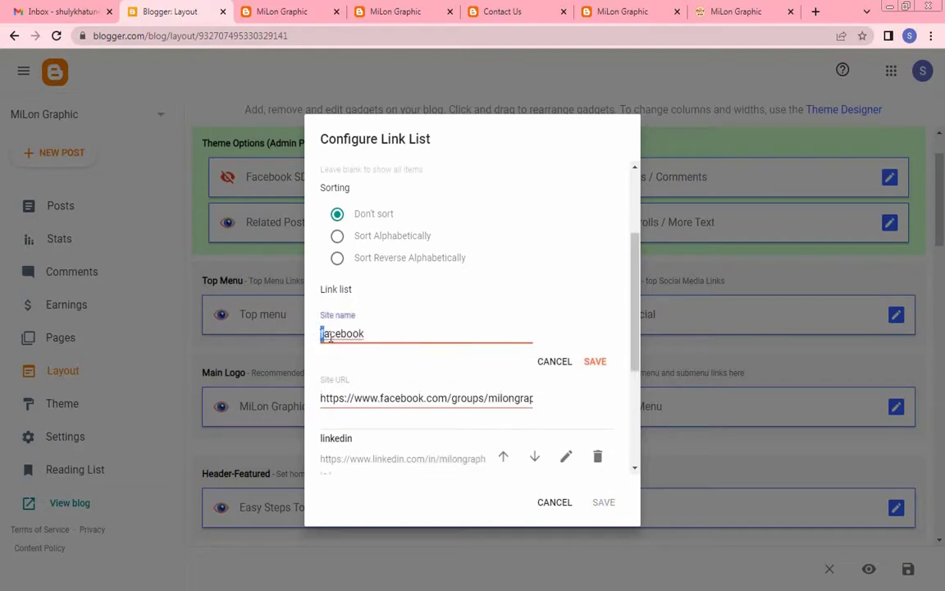
pyautogui.write('F')
pyautogui.press('BackSpace')
pyautogui.write('f')
pyautogui.scroll(-1, 369, 394)
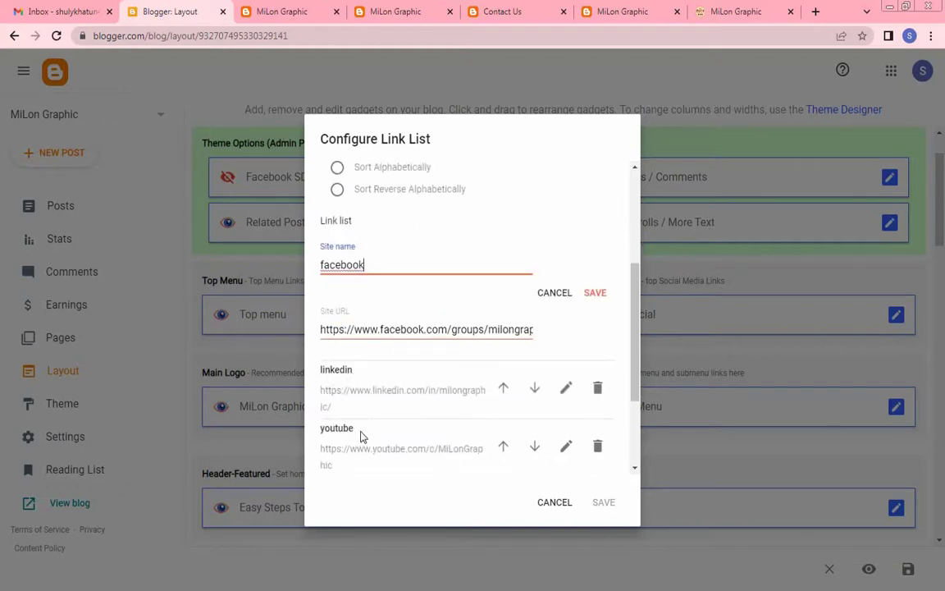
pyautogui.scroll(-1, 361, 436)
pyautogui.scroll(2, 468, 352)
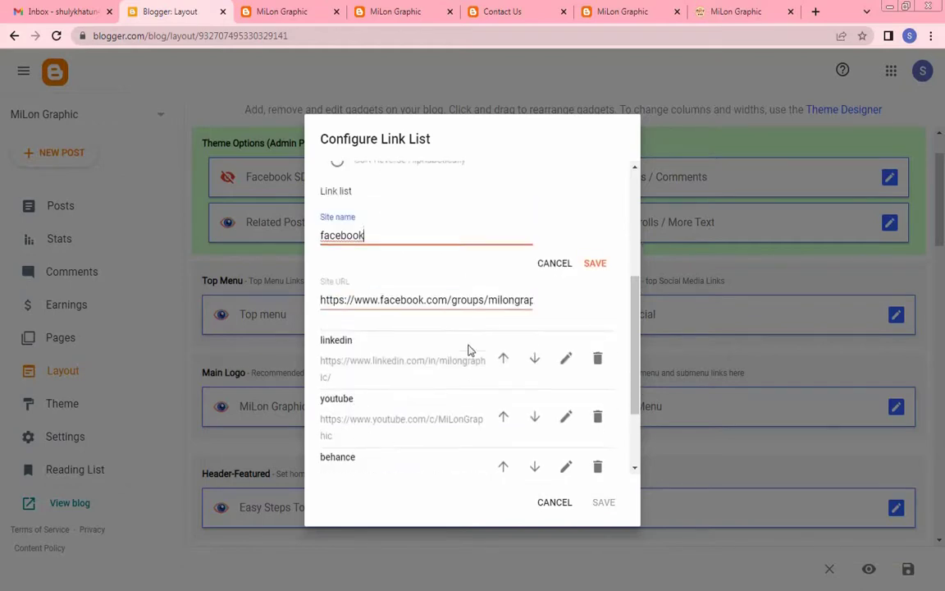
pyautogui.click(597, 294)
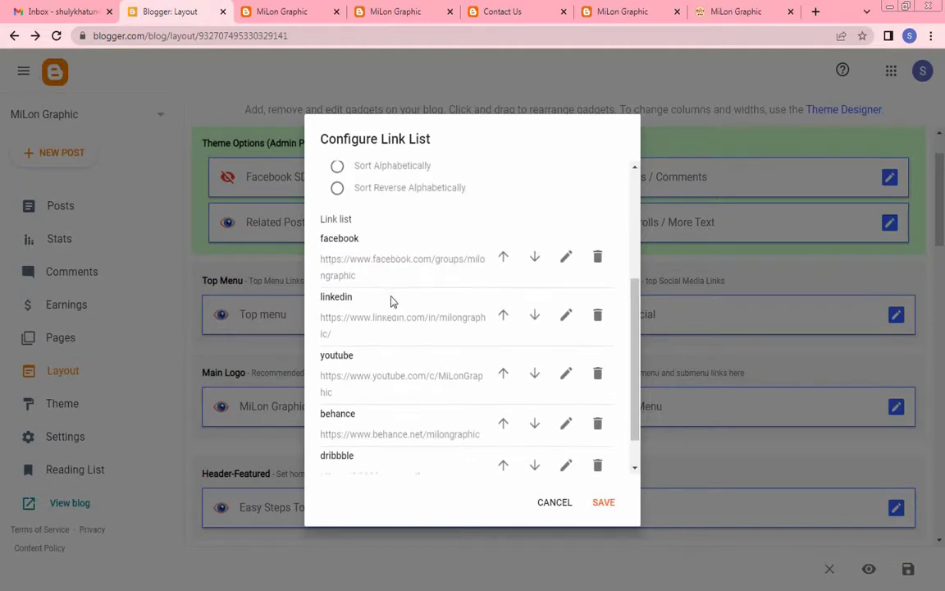
# - Check the lowercase link names from facebook to dribbble and save the top social widget
pyautogui.scroll(-1, 430, 353)
pyautogui.scroll(1, 425, 361)
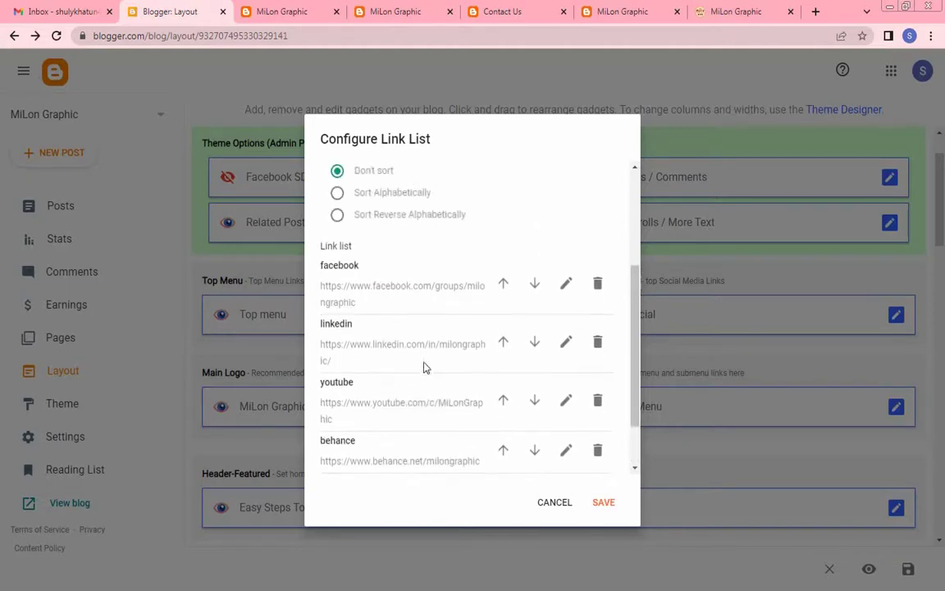
pyautogui.scroll(-1, 443, 351)
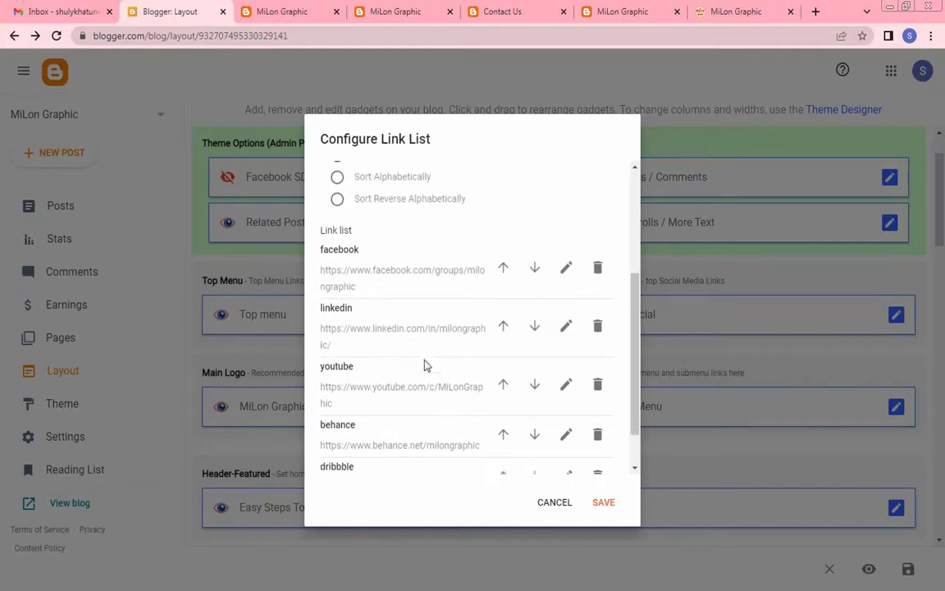
pyautogui.click(604, 502)
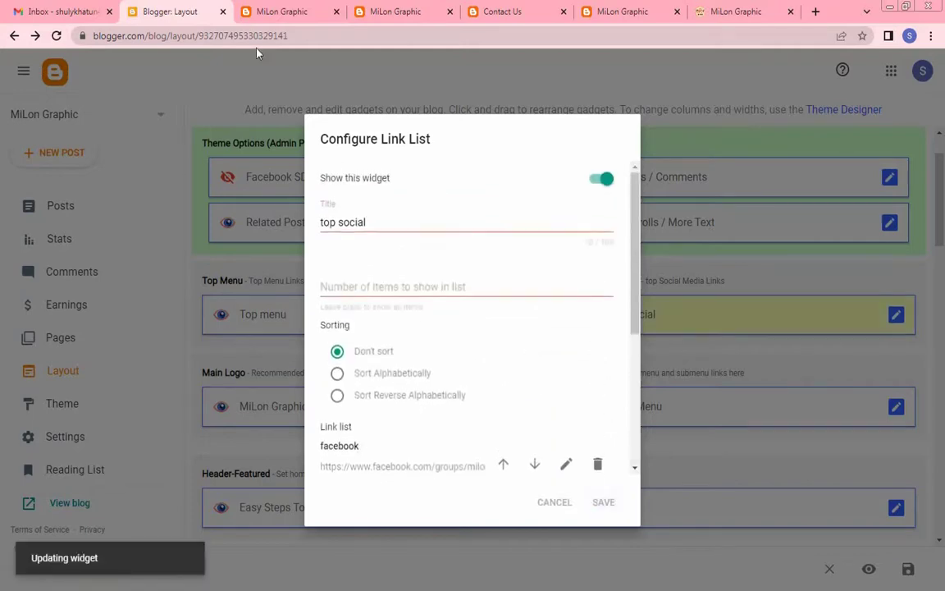
# - Reload the blog's home page to check its social icons, and close the duplicate MiLon Graphic and Contact Us tabs
pyautogui.click(279, 14)
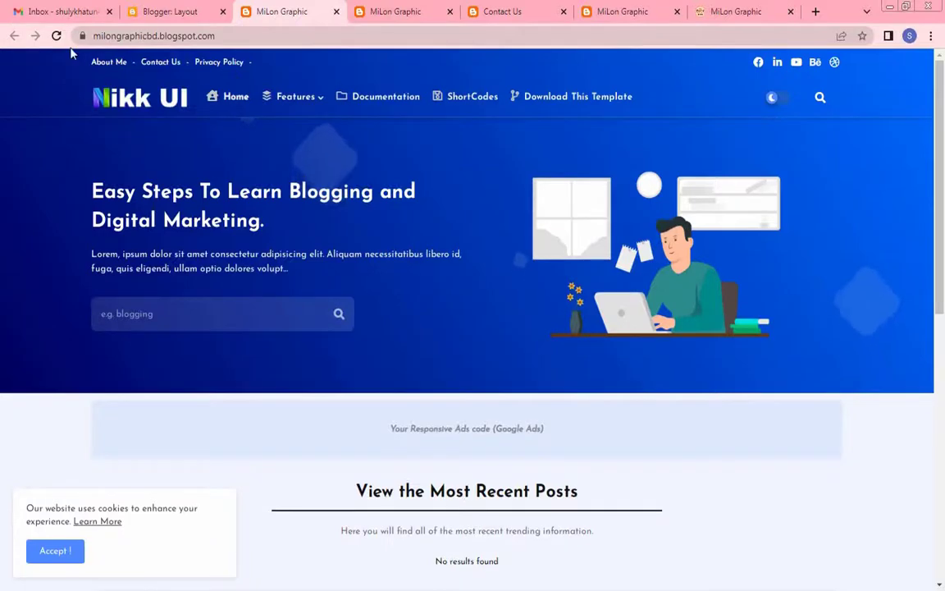
pyautogui.press('F5')
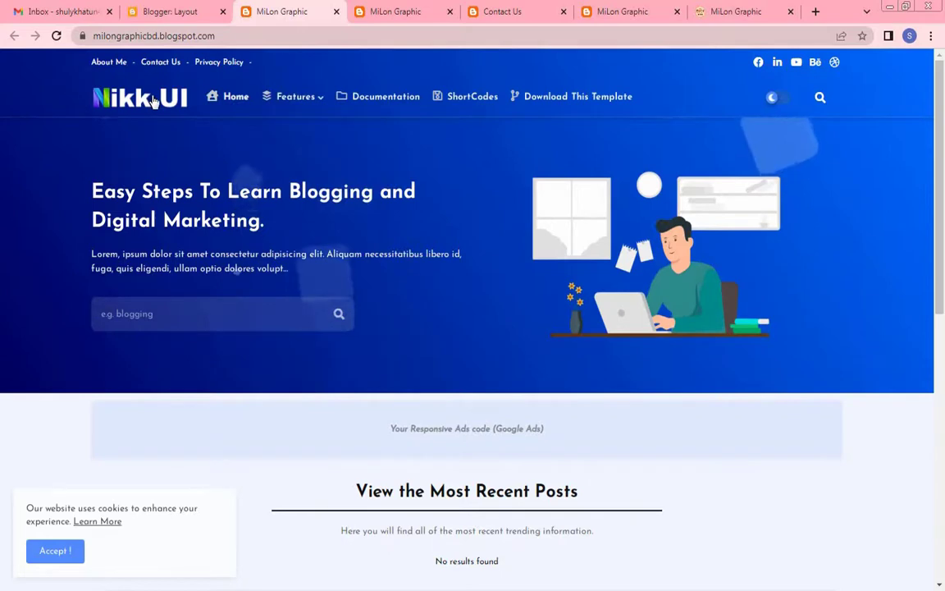
pyautogui.click(449, 12)
pyautogui.click(449, 12)
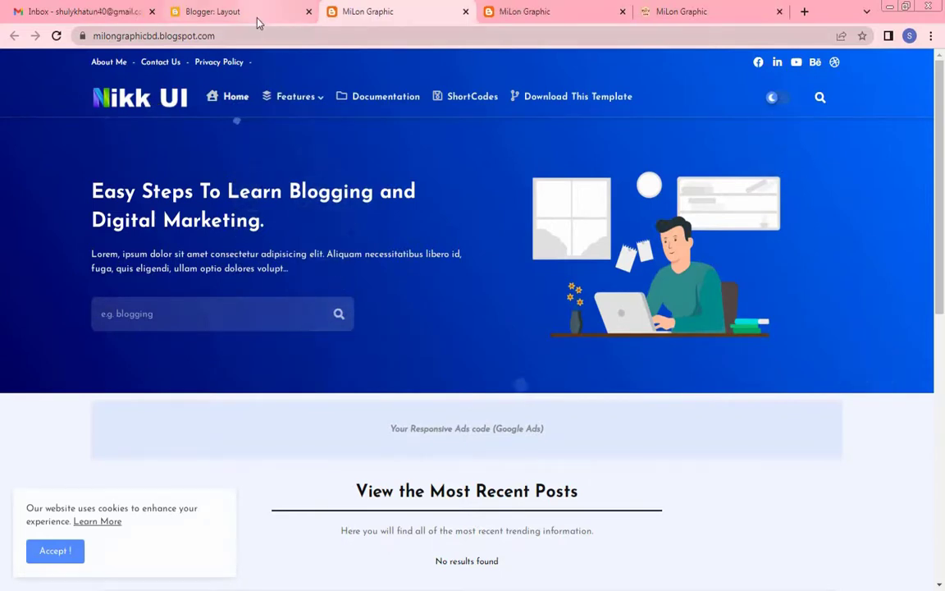
# - Open the Main Logo header widget's settings in the Blogger layout and go to its image options
pyautogui.click(232, 16)
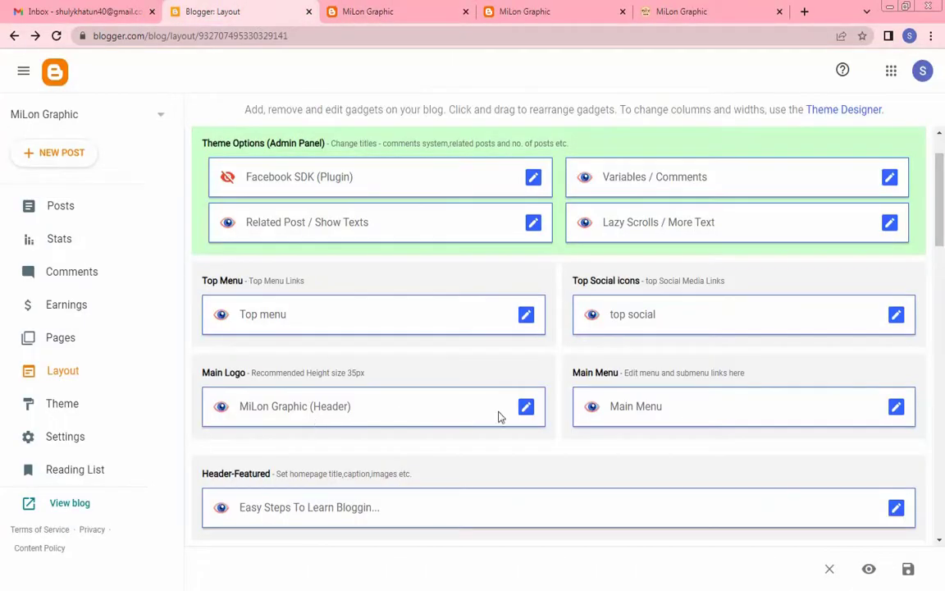
pyautogui.click(526, 408)
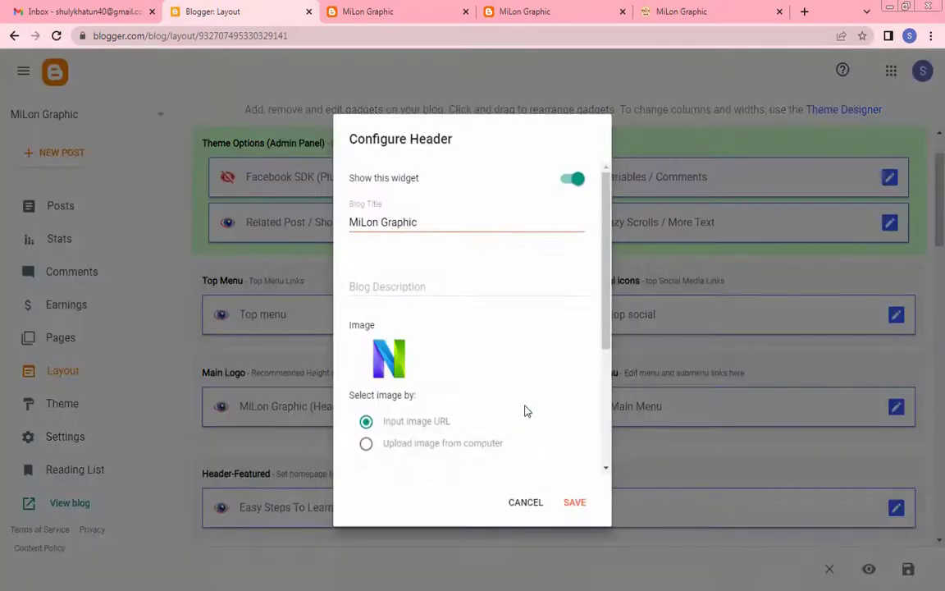
pyautogui.scroll(-3, 480, 363)
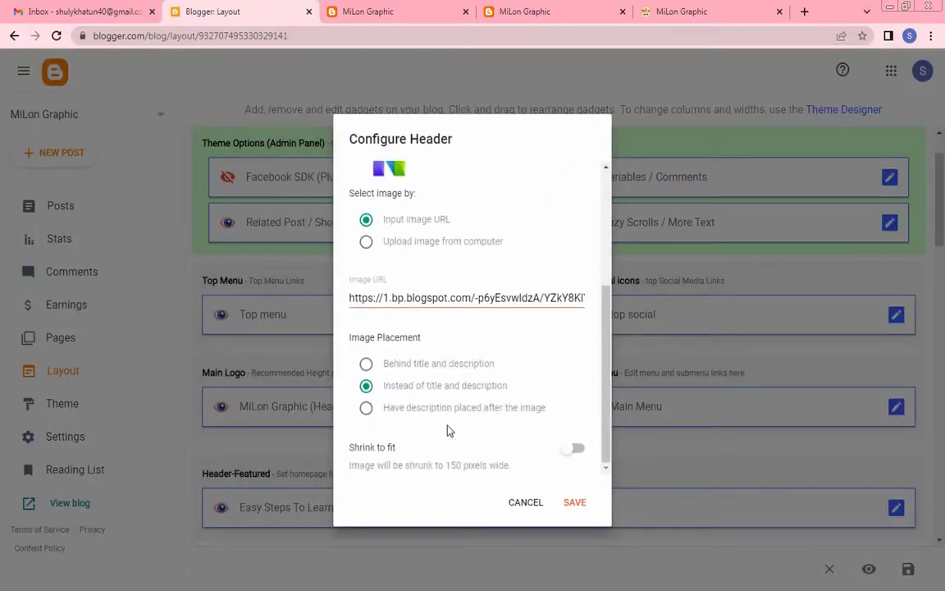
# - Enter "Graphics Design Template" as the blog description in the header configuration
pyautogui.scroll(2, 429, 297)
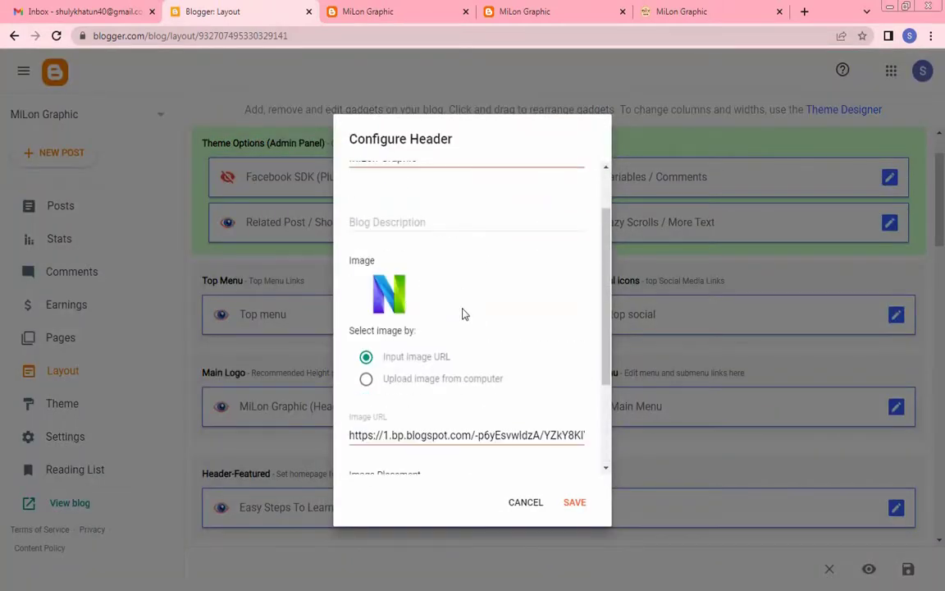
pyautogui.scroll(1, 458, 326)
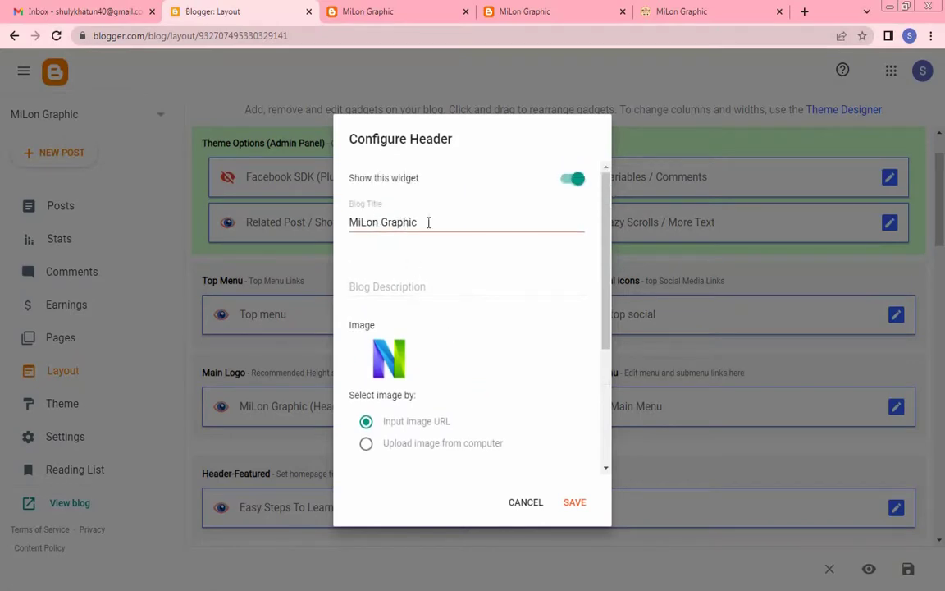
pyautogui.click(397, 287)
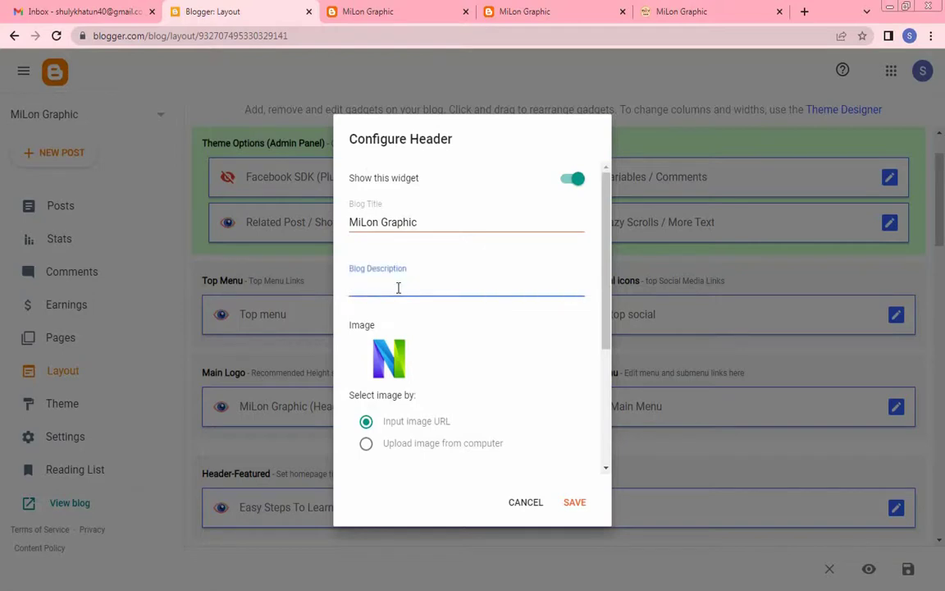
pyautogui.write('Graphics Design Template')
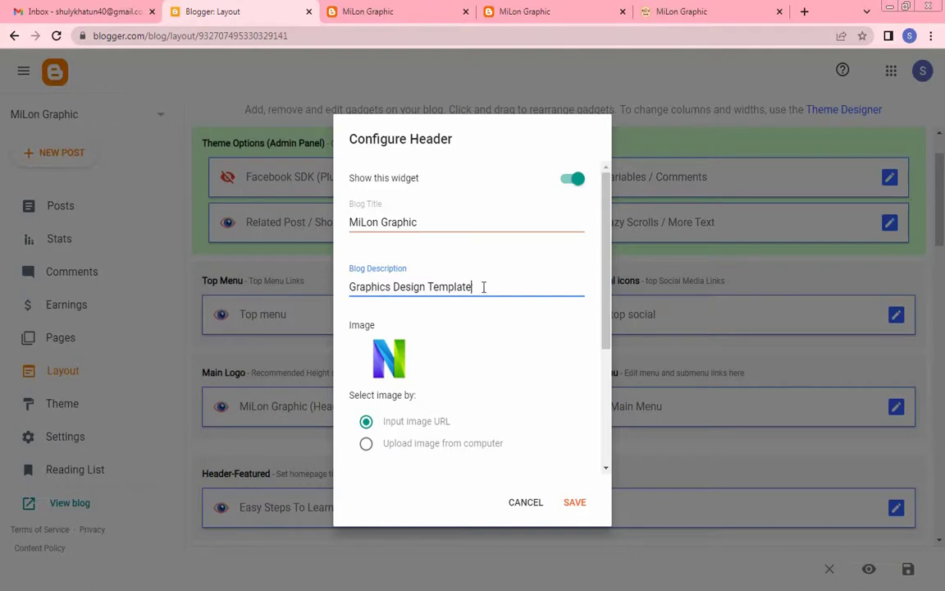
pyautogui.click(402, 288)
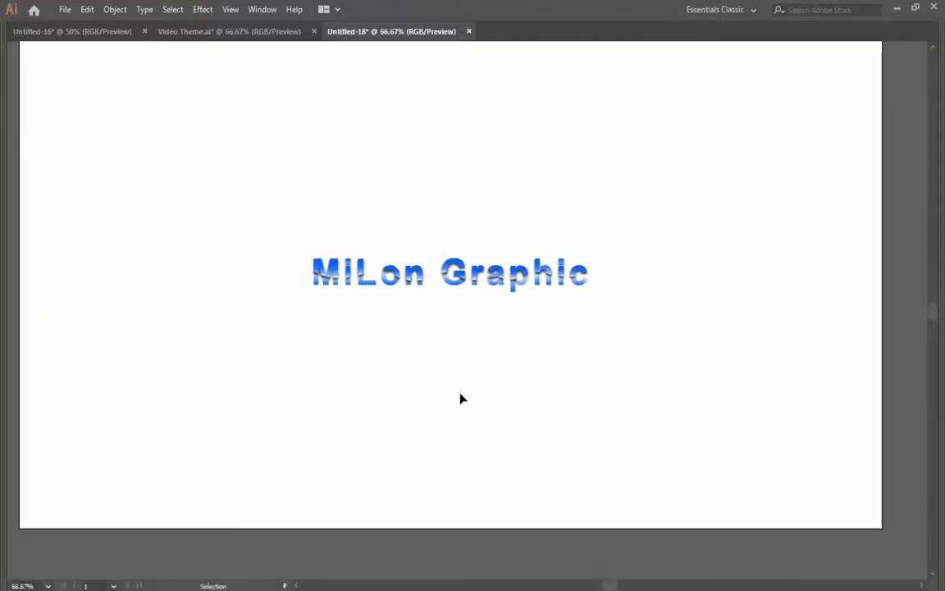
pyautogui.press('Tab')
pyautogui.click(599, 354)
pyautogui.moveTo(599, 354); pyautogui.dragTo(306, 219)
pyautogui.click(597, 374)
pyautogui.press('a')
pyautogui.click(425, 203)
pyautogui.moveTo(490, 254); pyautogui.dragTo(422, 264)
pyautogui.press('v')
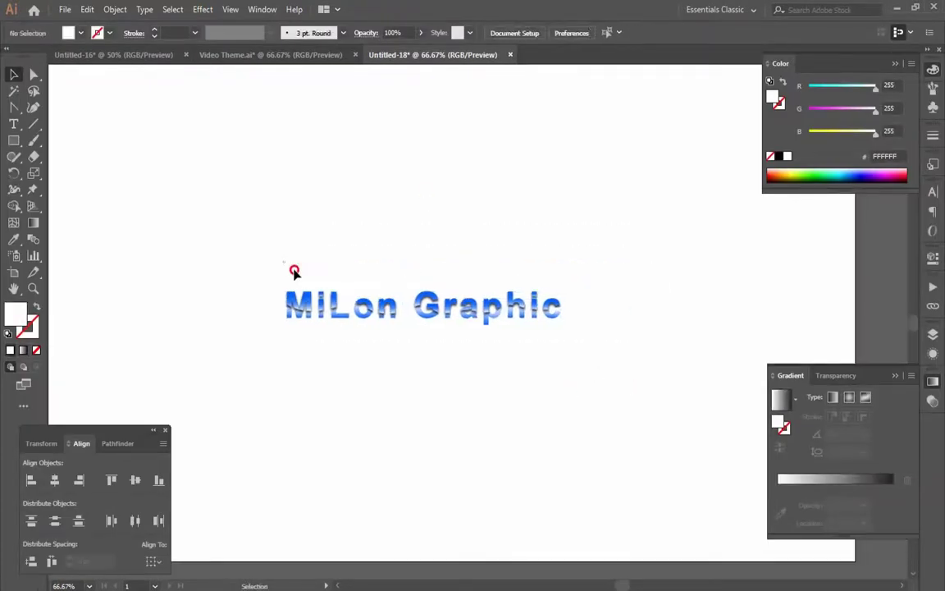
pyautogui.moveTo(295, 269); pyautogui.dragTo(591, 380)
pyautogui.click(438, 237)
# - In Illustrator, export the MiLon Graphic text artwork to the Desktop as a PNG named Logo, at High (300 ppi) with a transparent background
pyautogui.click(61, 12)
pyautogui.moveTo(123, 254)
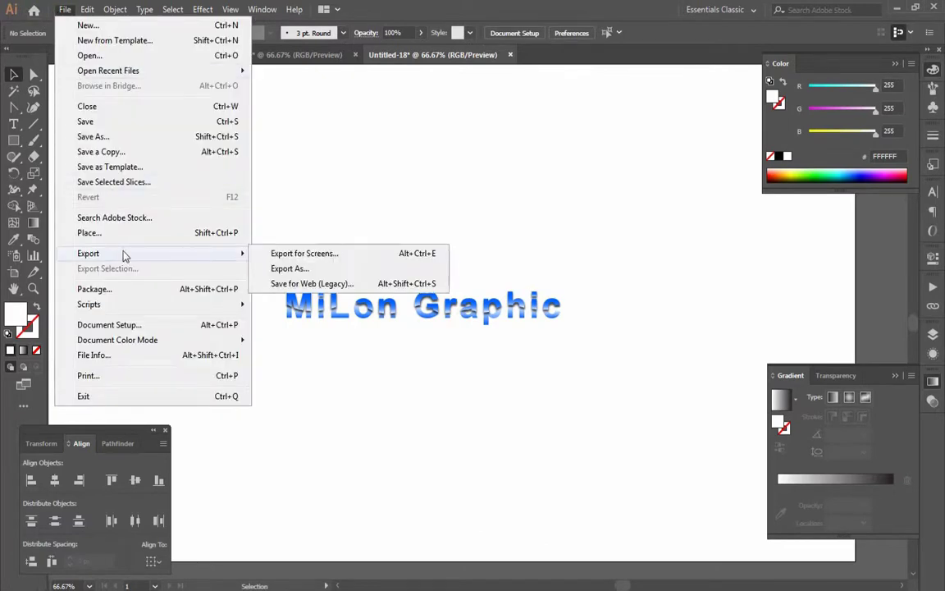
pyautogui.click(301, 271)
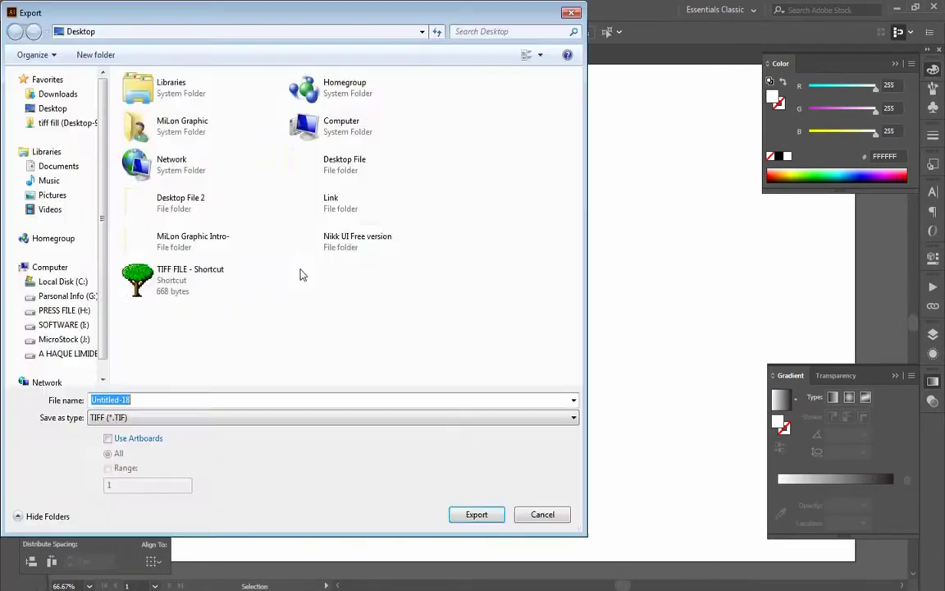
pyautogui.click(182, 419)
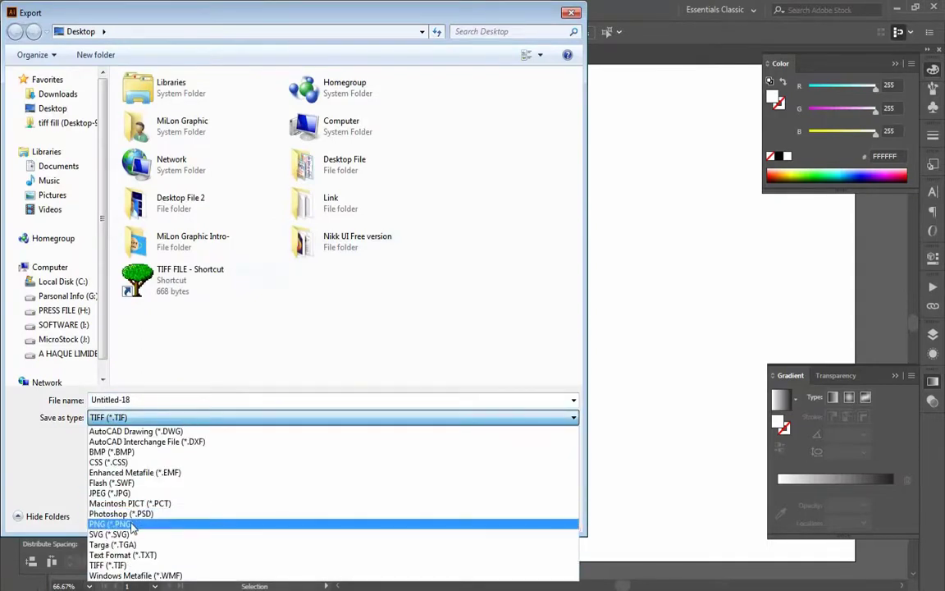
pyautogui.click(111, 523)
pyautogui.doubleClick(154, 400)
pyautogui.write('Logo')
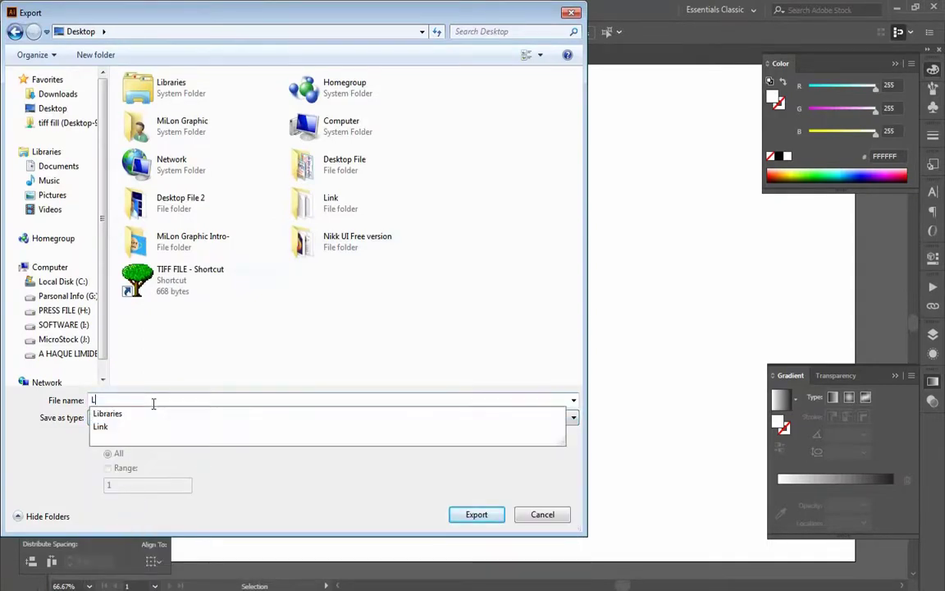
pyautogui.click(491, 516)
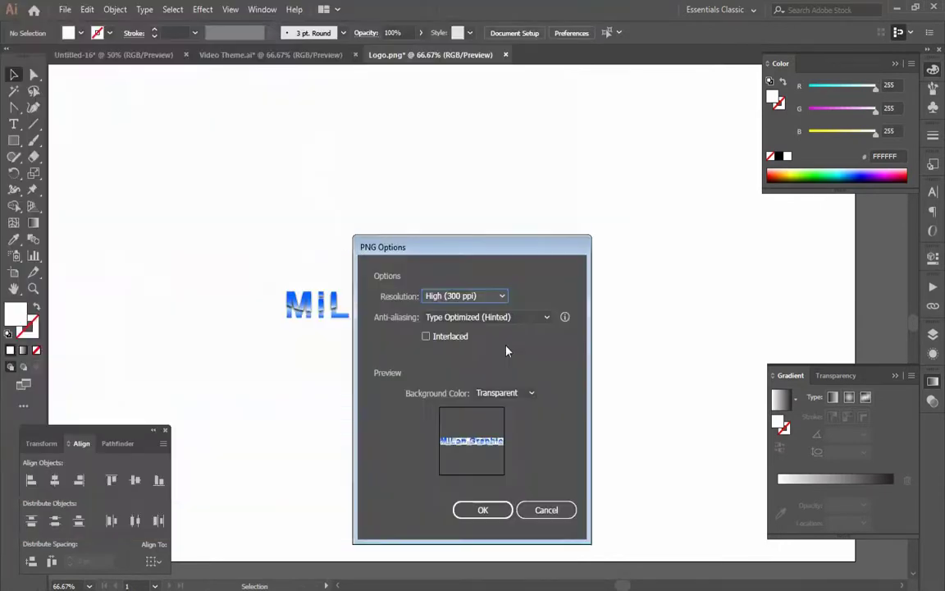
pyautogui.click(482, 510)
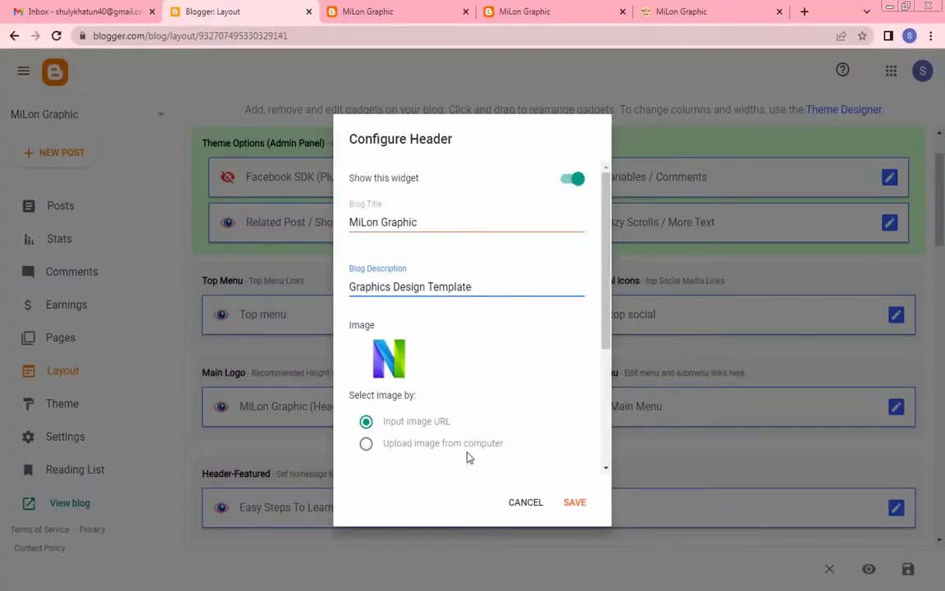
# - Back in Blogger, switch the header image source to upload from computer and choose the Logo PNG from the Desktop
pyautogui.click(366, 444)
pyautogui.scroll(-1, 454, 438)
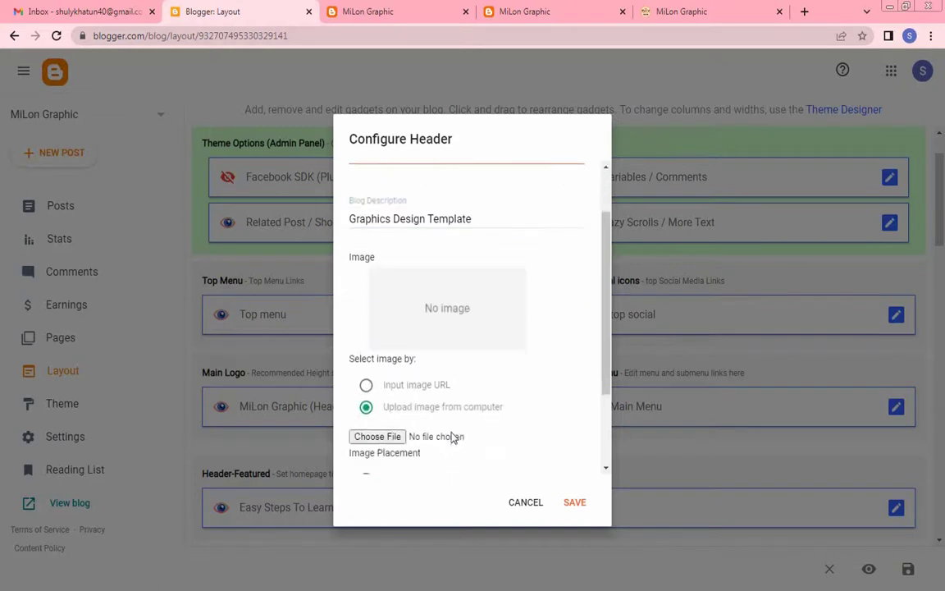
pyautogui.scroll(-1, 379, 410)
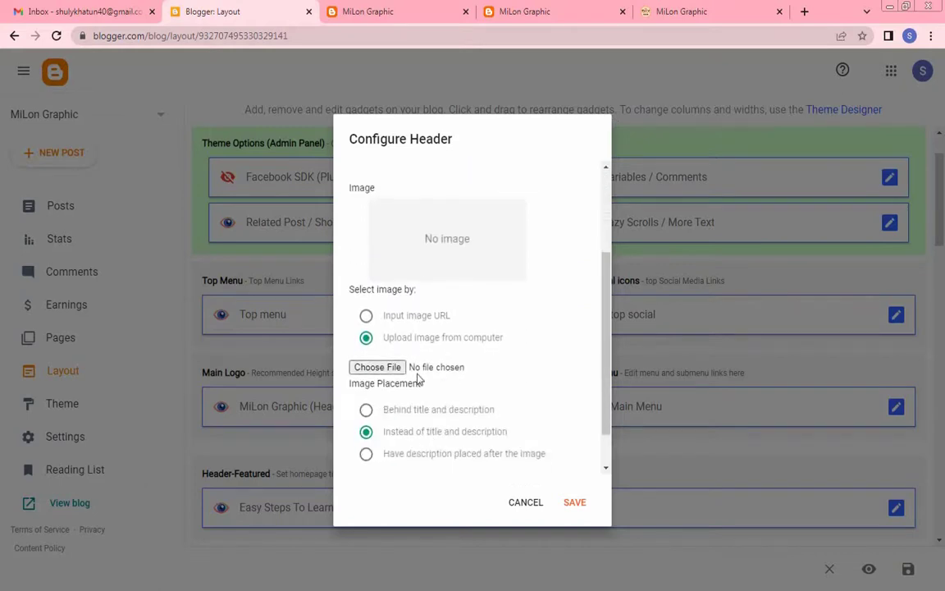
pyautogui.scroll(-1, 373, 365)
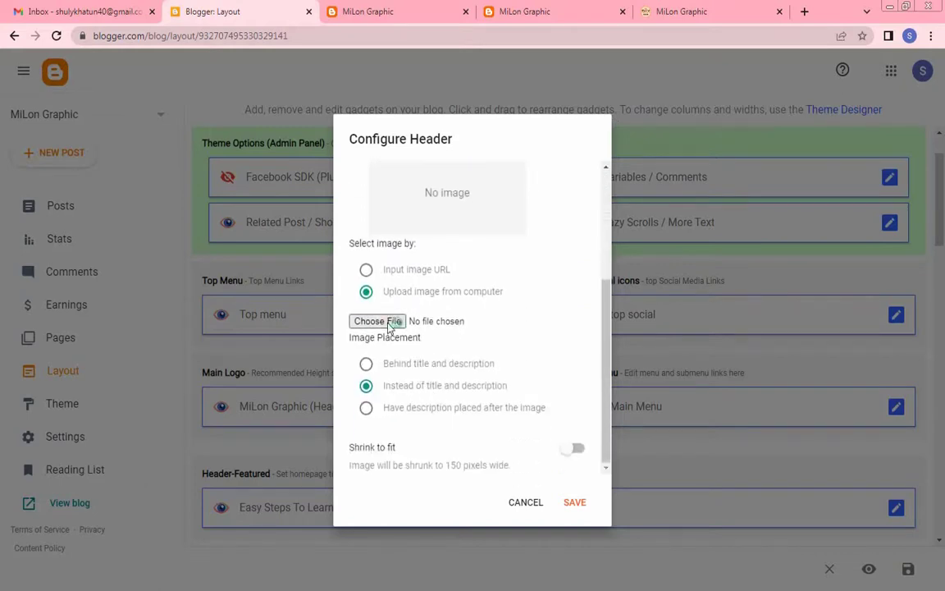
pyautogui.click(385, 321)
pyautogui.click(45, 110)
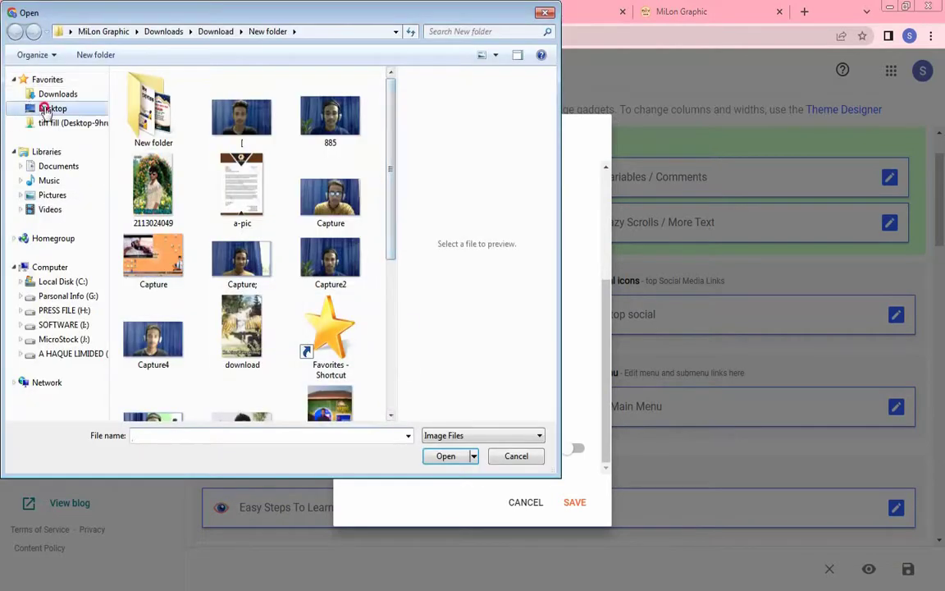
pyautogui.scroll(-2, 204, 246)
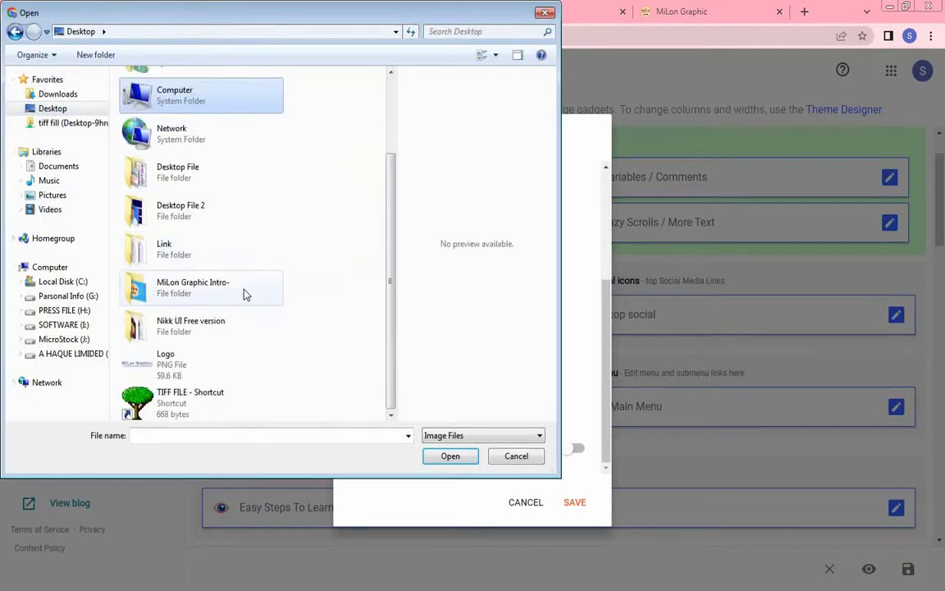
pyautogui.click(228, 361)
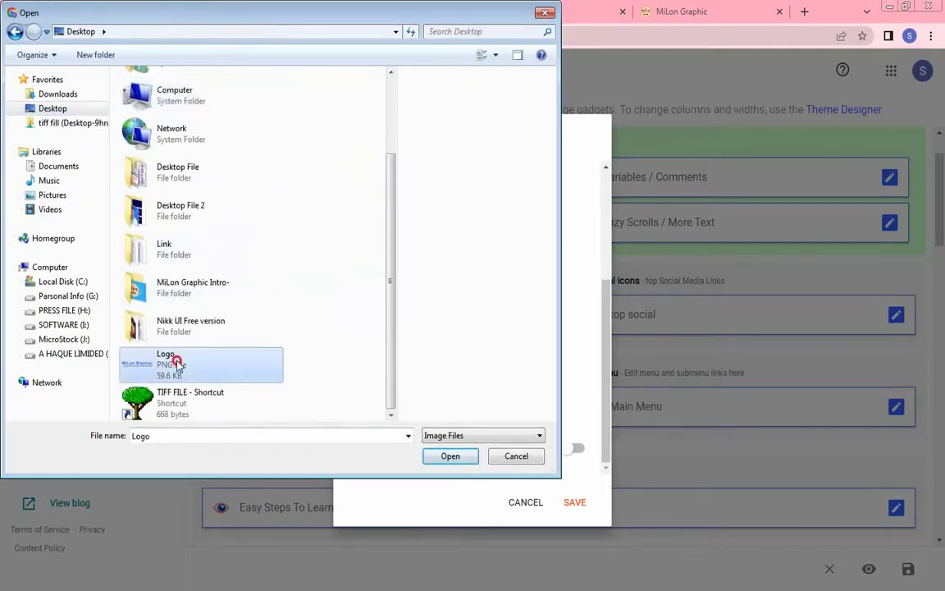
pyautogui.click(447, 457)
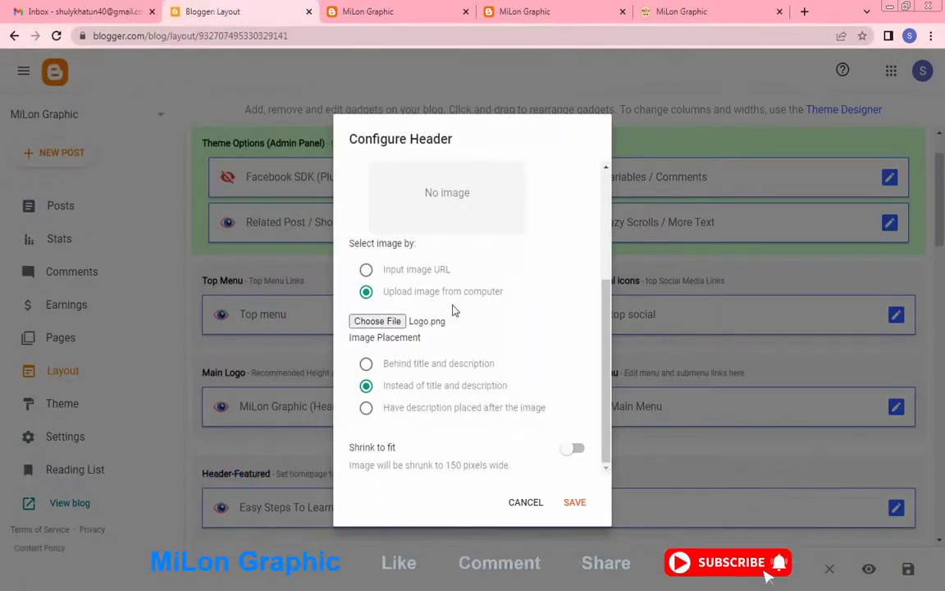
# - Save the header configuration with the uploaded logo and reload the live blog page to check it
pyautogui.scroll(5, 456, 328)
pyautogui.scroll(-5, 468, 353)
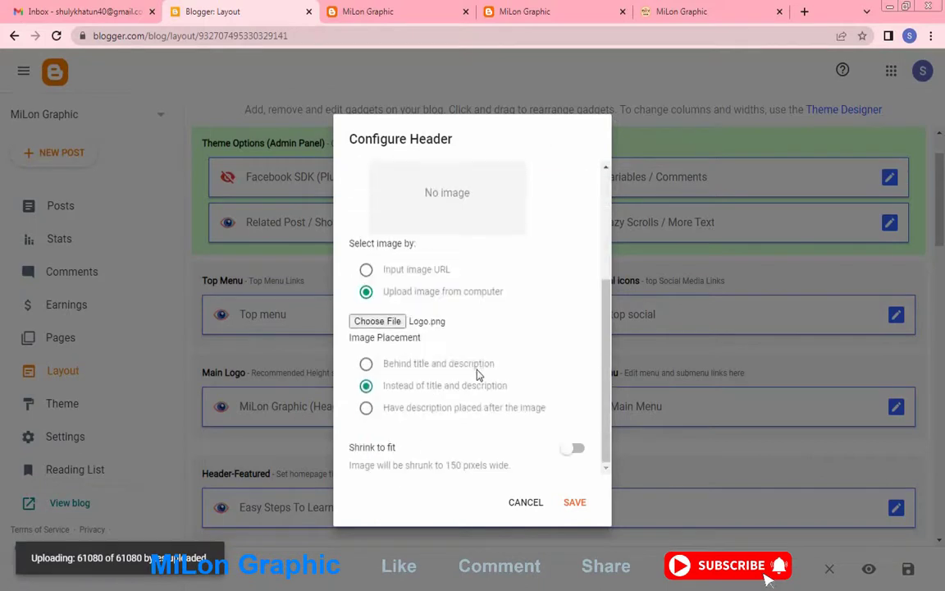
pyautogui.scroll(5, 478, 373)
pyautogui.scroll(-3, 473, 385)
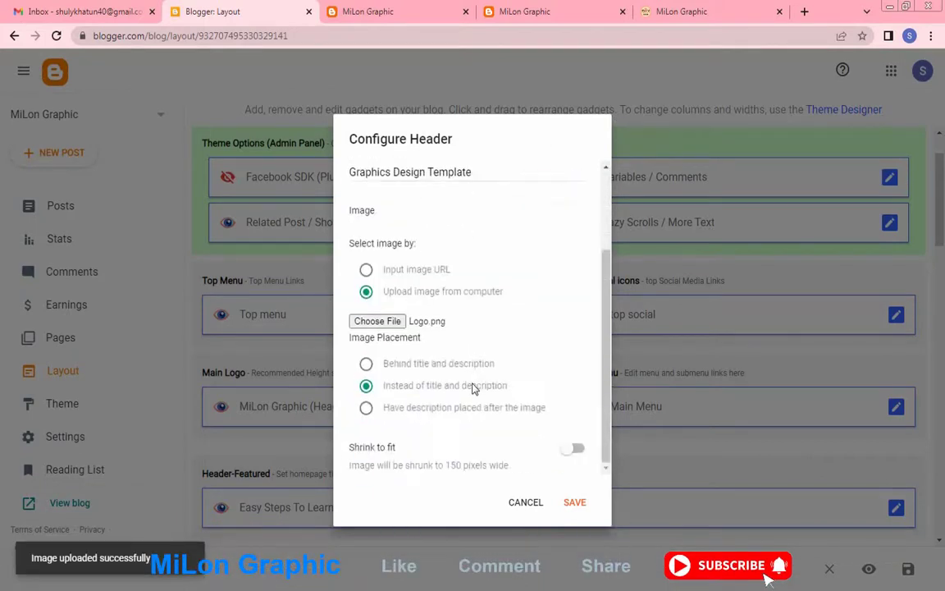
pyautogui.scroll(2, 443, 345)
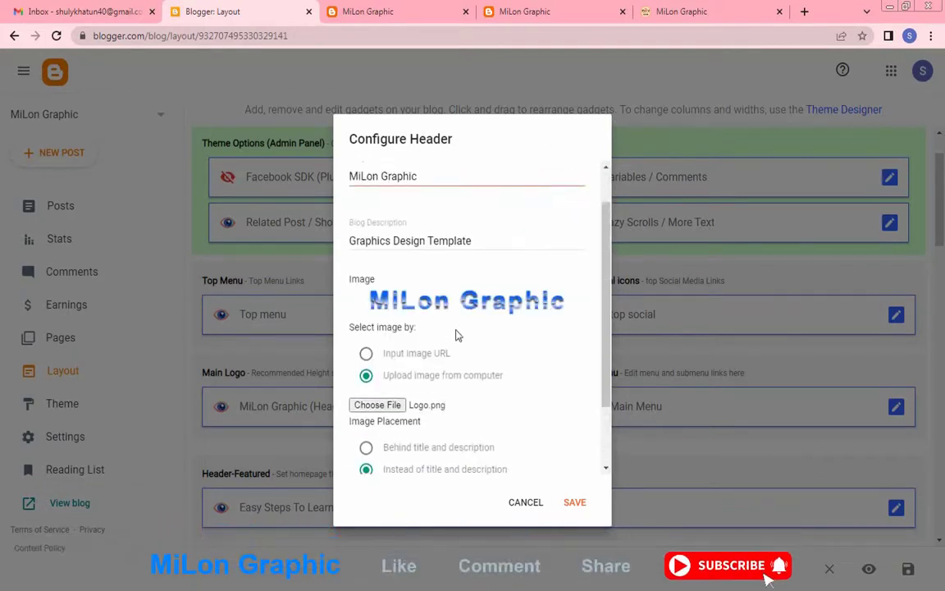
pyautogui.click(574, 501)
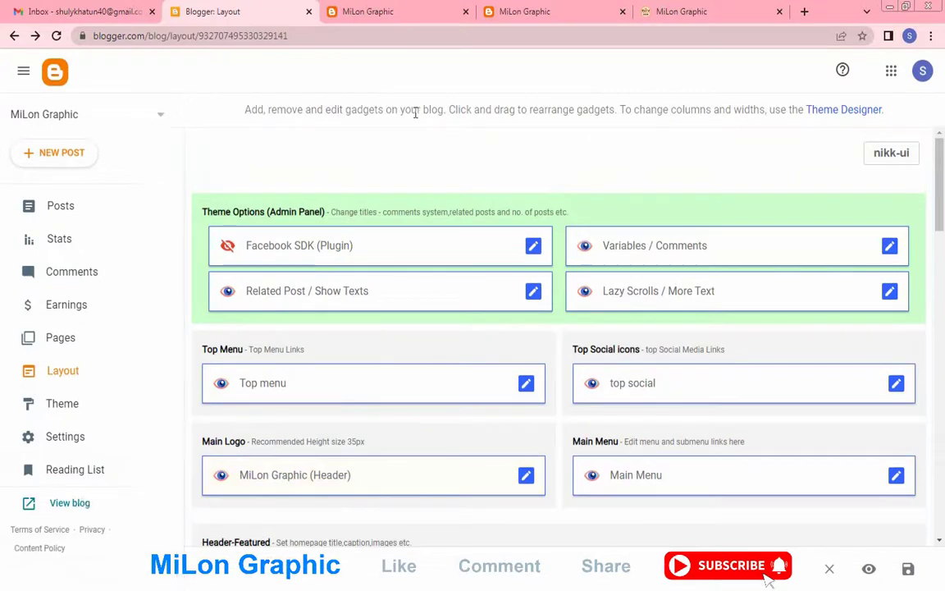
pyautogui.click(402, 11)
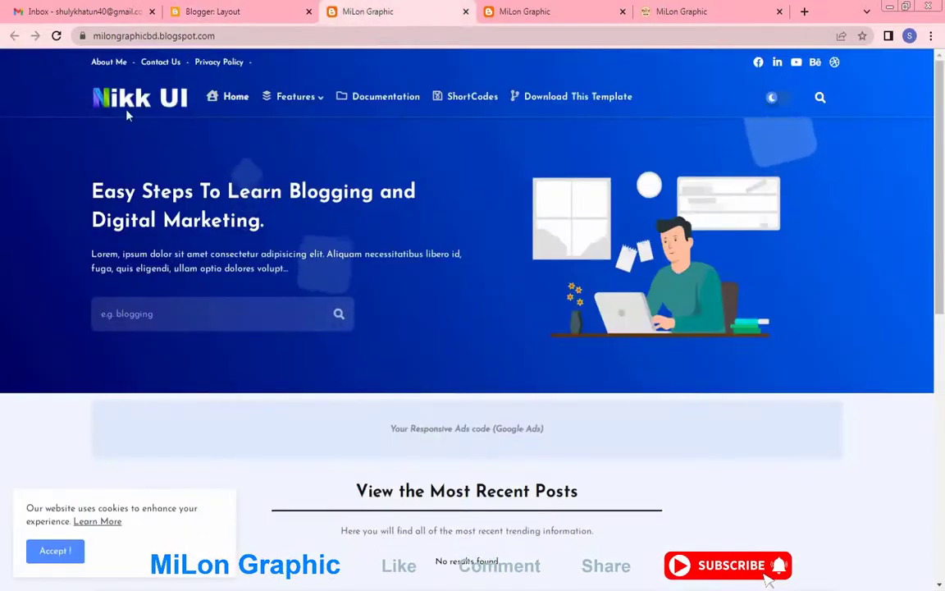
pyautogui.click(55, 35)
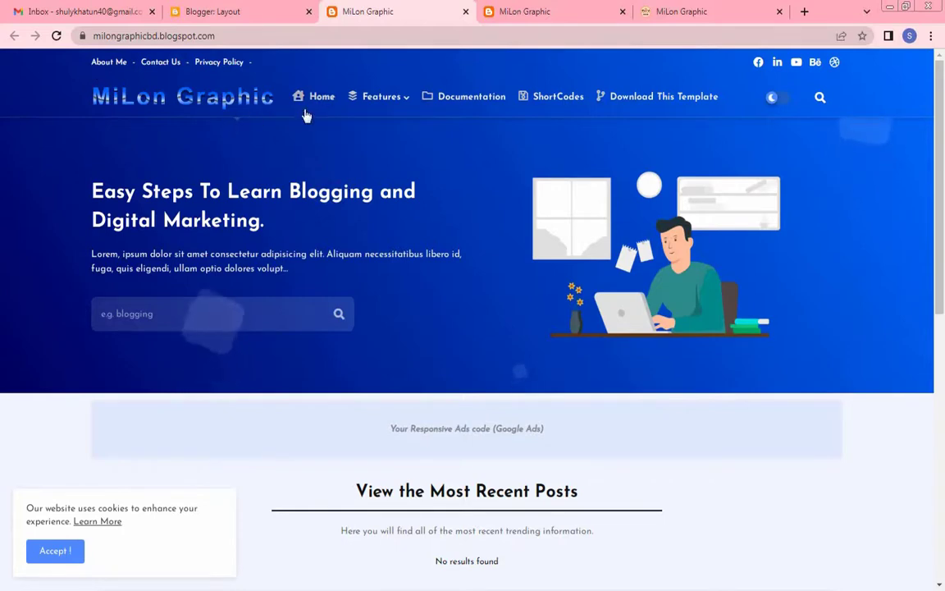
# - Copy the Home item's site name code from the layout's Main Menu link list, then close the list without saving
pyautogui.click(249, 20)
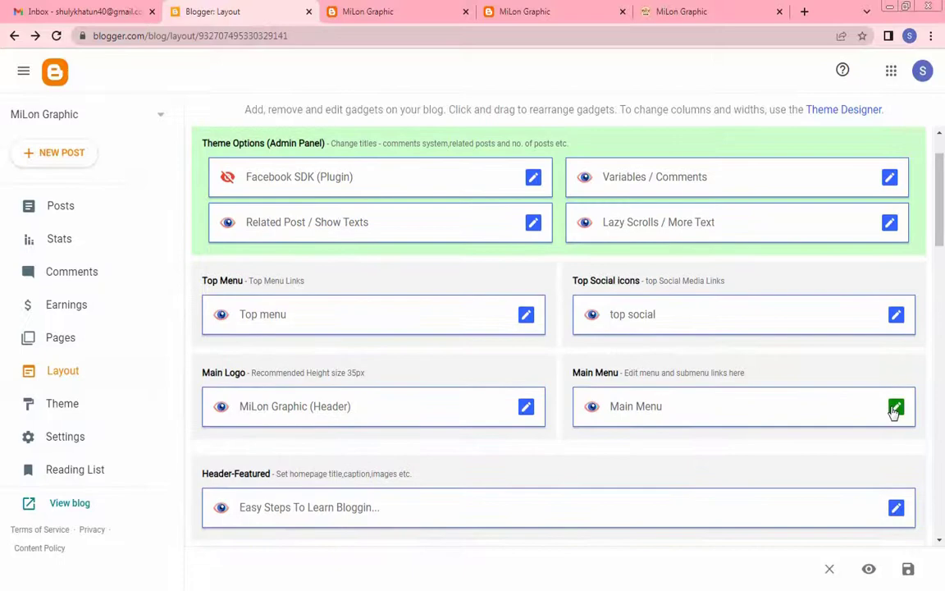
pyautogui.click(895, 408)
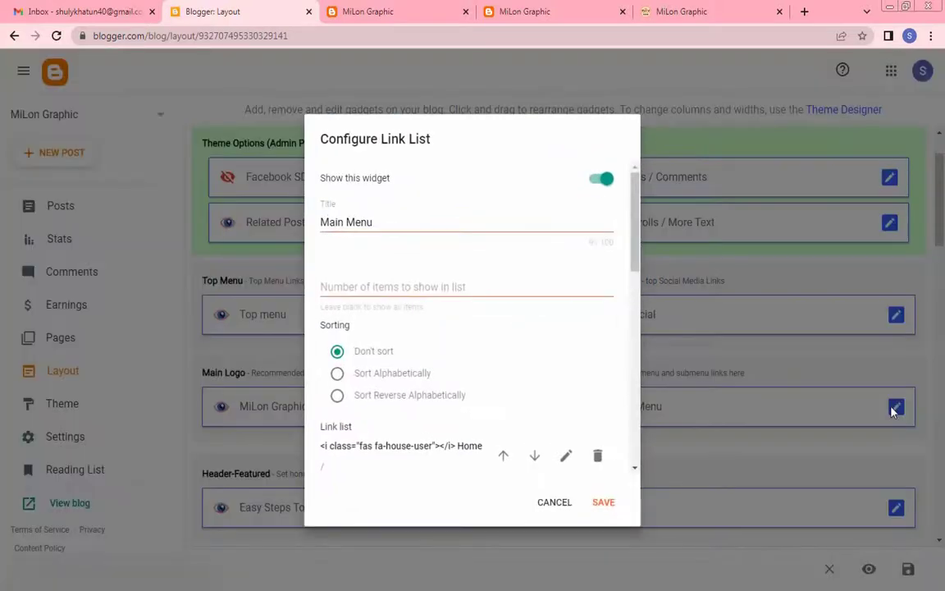
pyautogui.scroll(-1, 492, 375)
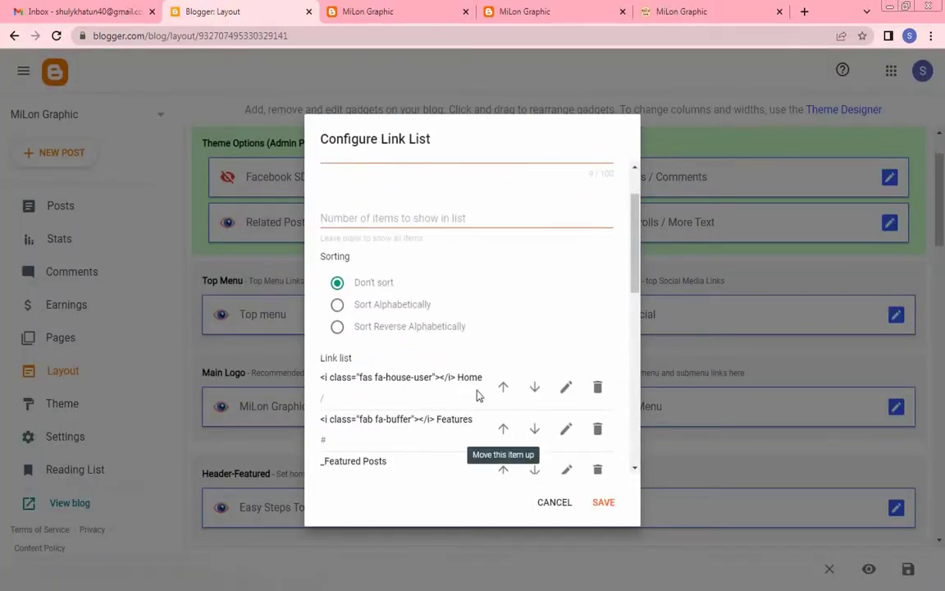
pyautogui.click(565, 387)
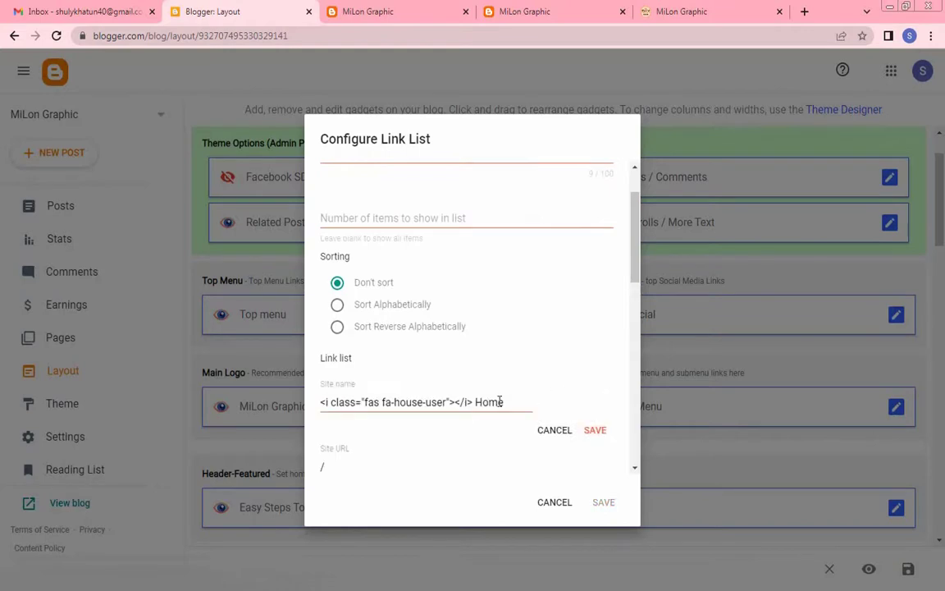
pyautogui.moveTo(504, 401); pyautogui.dragTo(316, 402)
pyautogui.hotkey('ctrl', 'c')
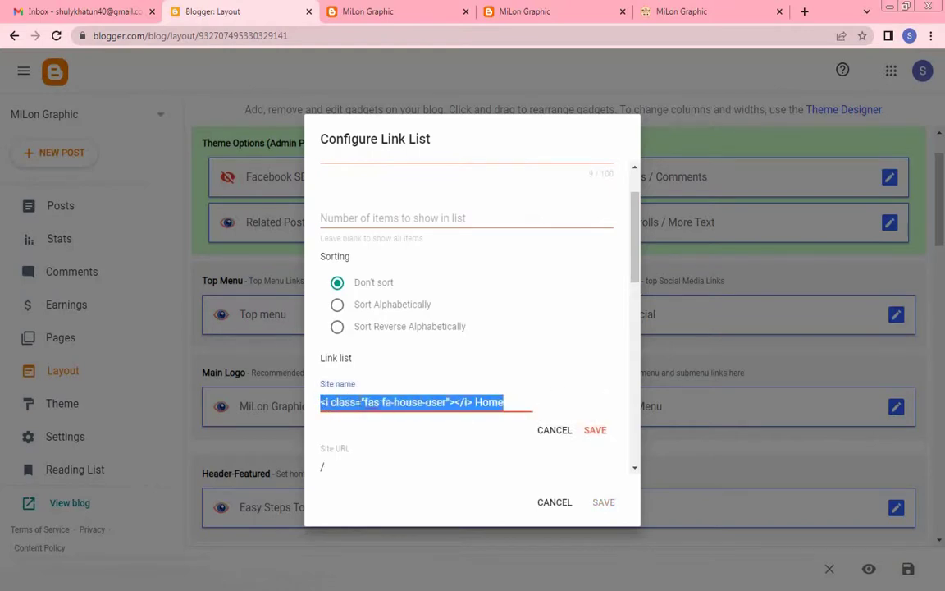
pyautogui.click(561, 435)
pyautogui.click(558, 502)
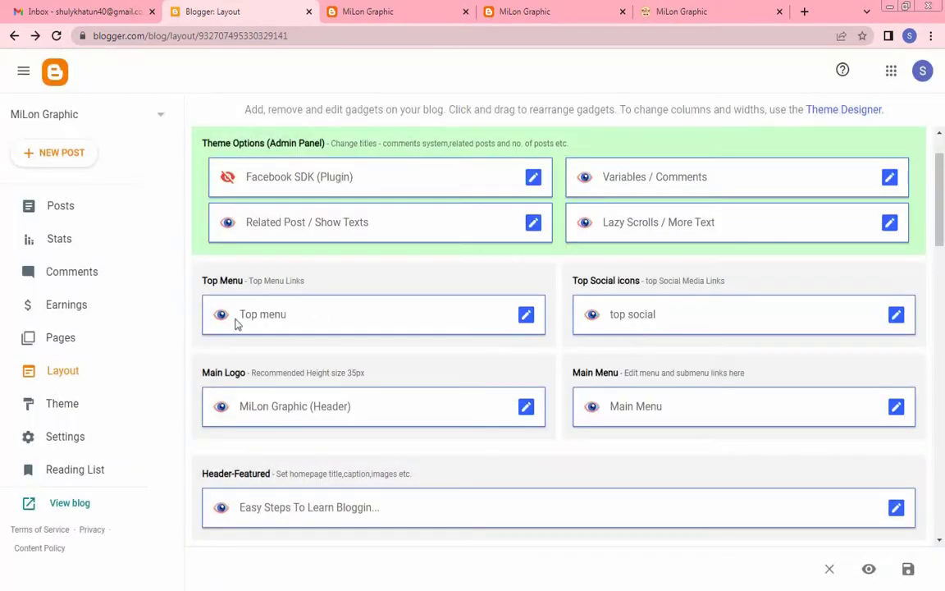
# - Add a new item to the Top Menu link list and paste the copied Home icon code as its site name
pyautogui.click(526, 315)
pyautogui.scroll(-3, 557, 403)
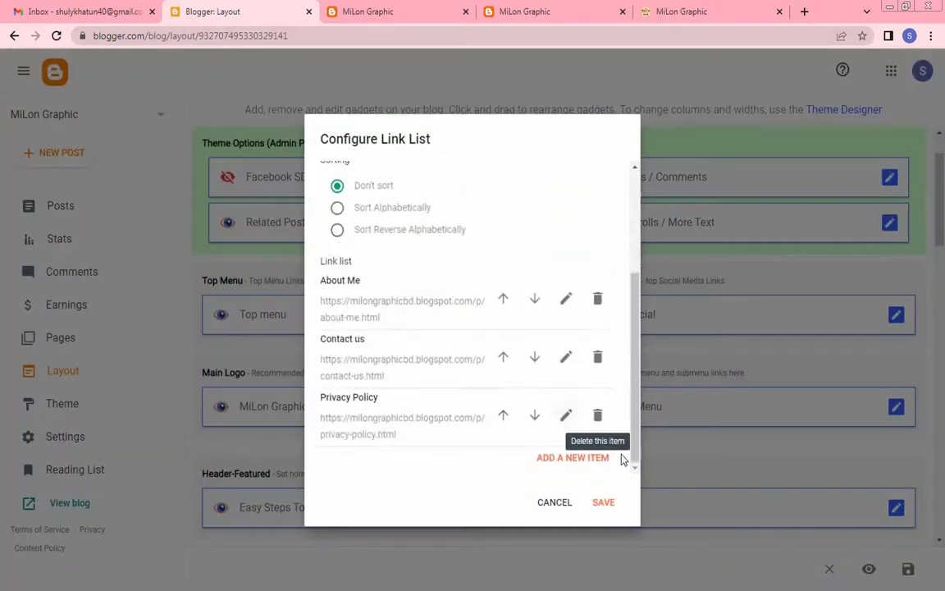
pyautogui.click(591, 457)
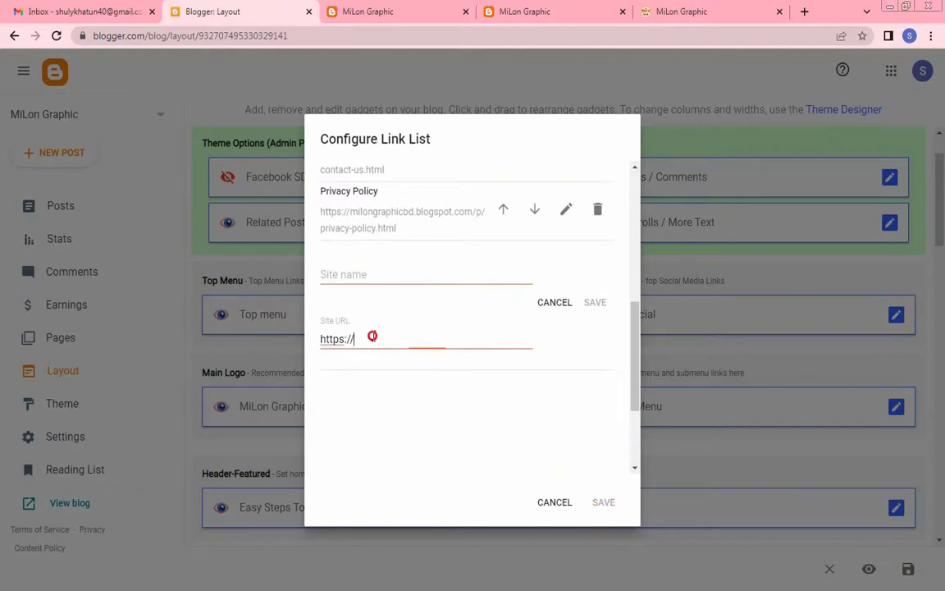
pyautogui.moveTo(371, 335); pyautogui.dragTo(270, 332)
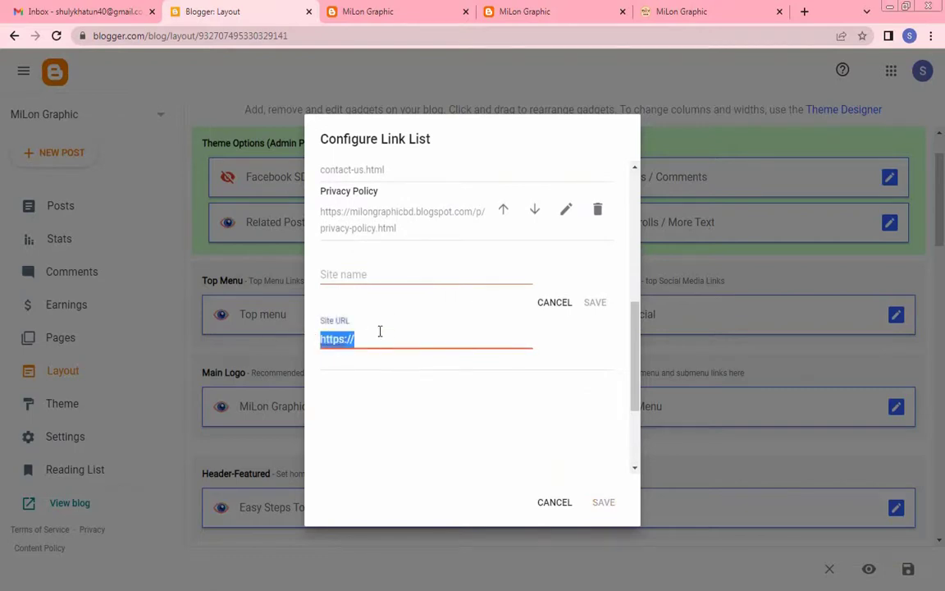
pyautogui.click(367, 276)
pyautogui.hotkey('ctrl', 'v')
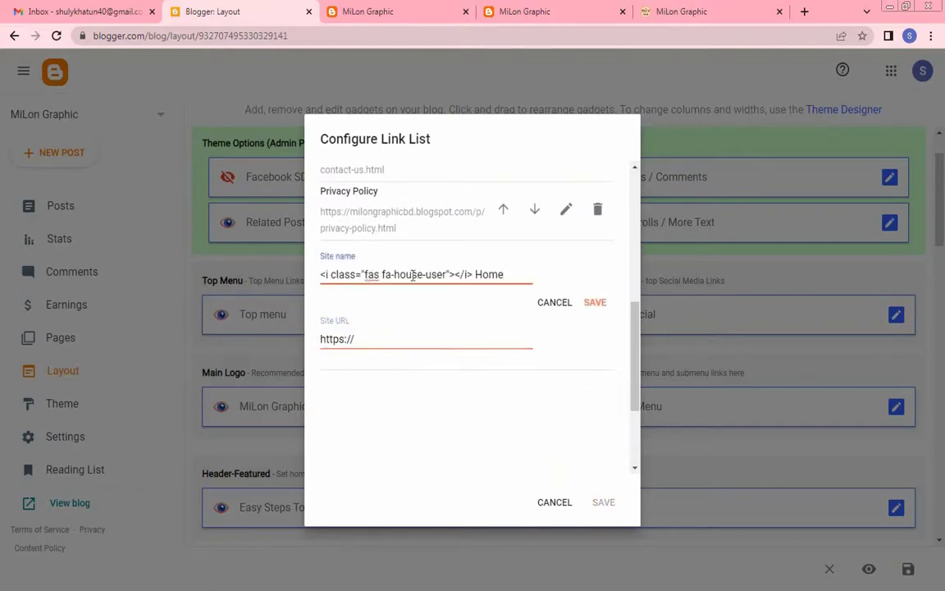
# - Set the new Home item's site URL to "#"
pyautogui.moveTo(502, 275); pyautogui.dragTo(320, 272)
pyautogui.click(382, 274)
pyautogui.moveTo(369, 340); pyautogui.dragTo(306, 340)
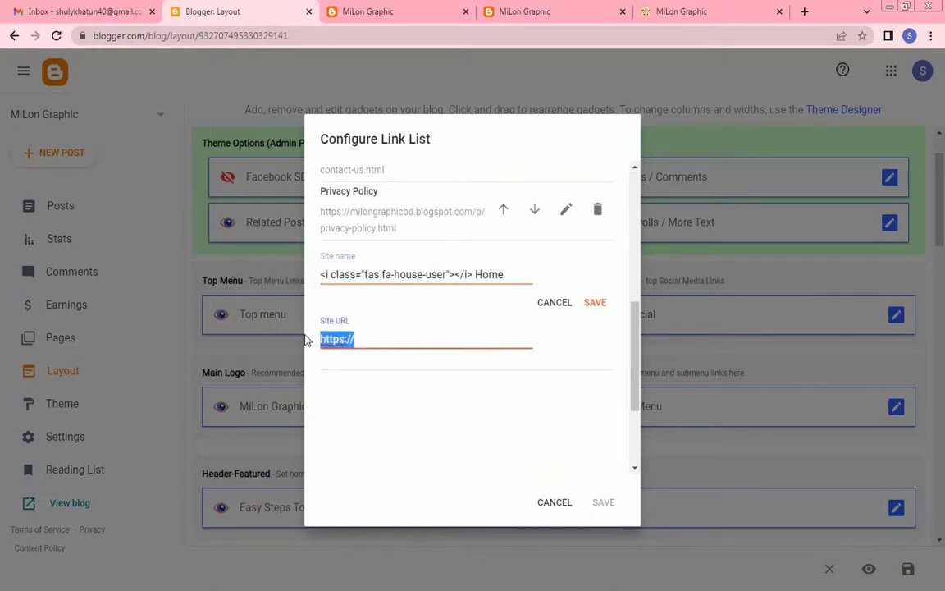
pyautogui.write('#')
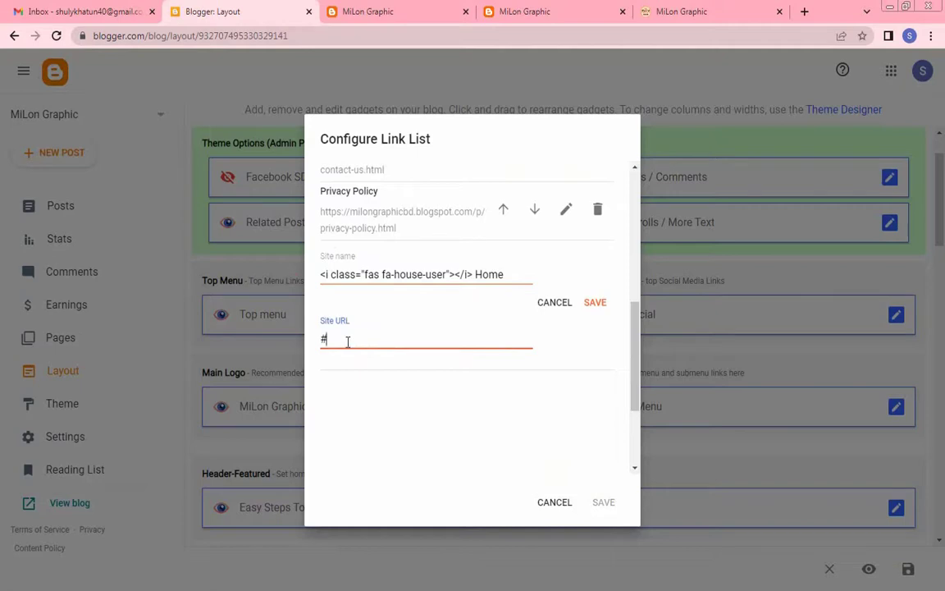
pyautogui.doubleClick(328, 339)
pyautogui.press('BackSpace')
pyautogui.press('BackSpace')
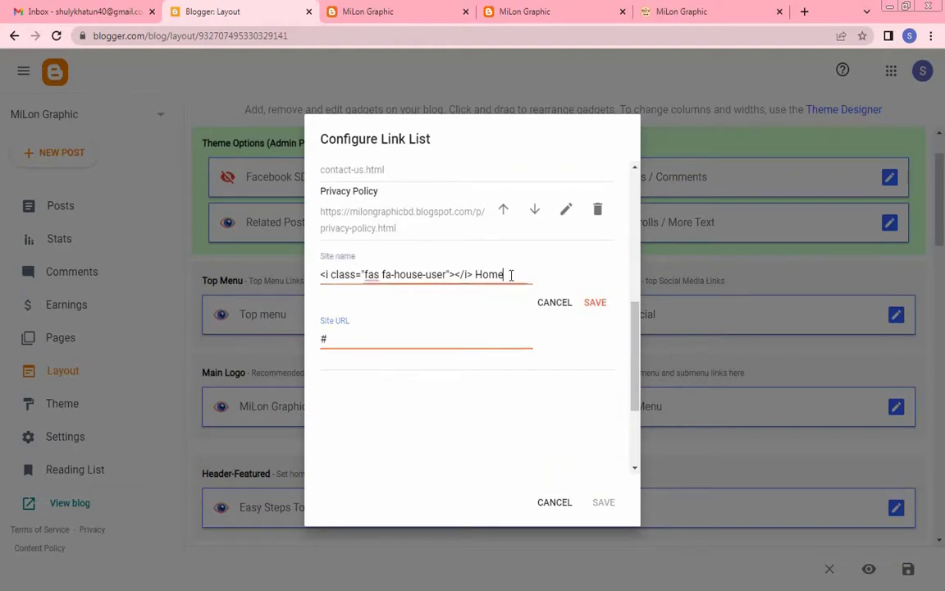
pyautogui.click(373, 12)
pyautogui.click(136, 35)
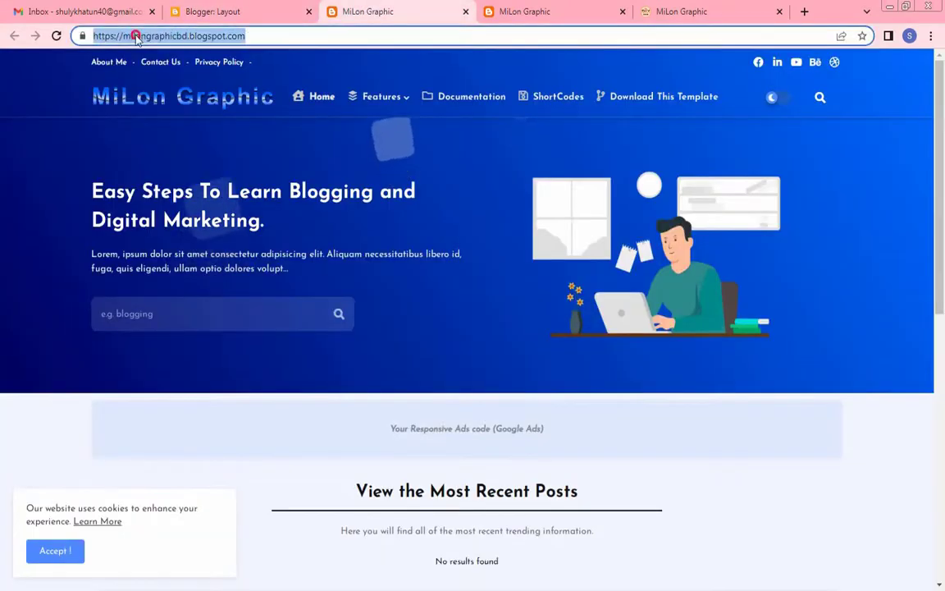
pyautogui.hotkey('ctrl', 'c')
pyautogui.click(238, 15)
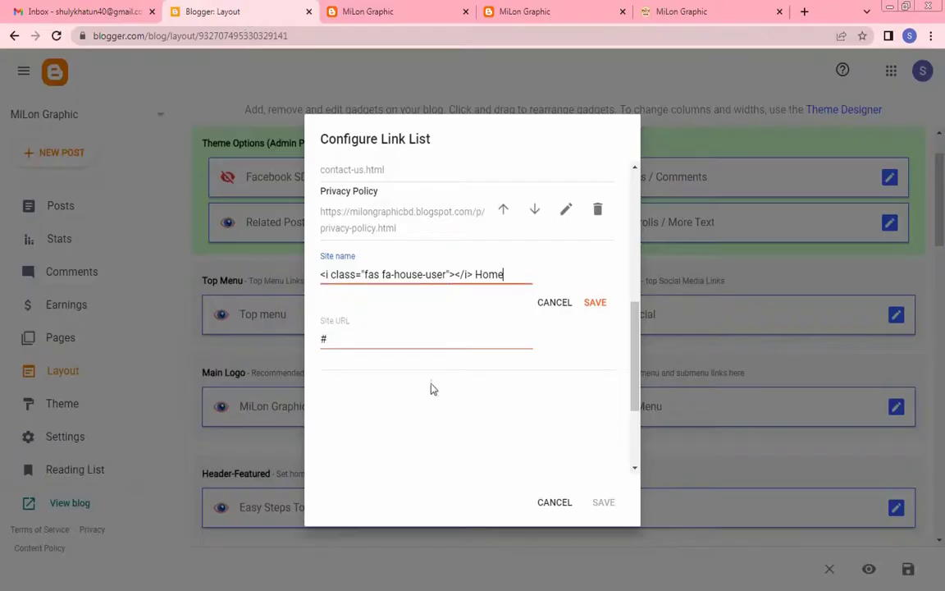
pyautogui.doubleClick(350, 337)
pyautogui.hotkey('ctrl', 'v')
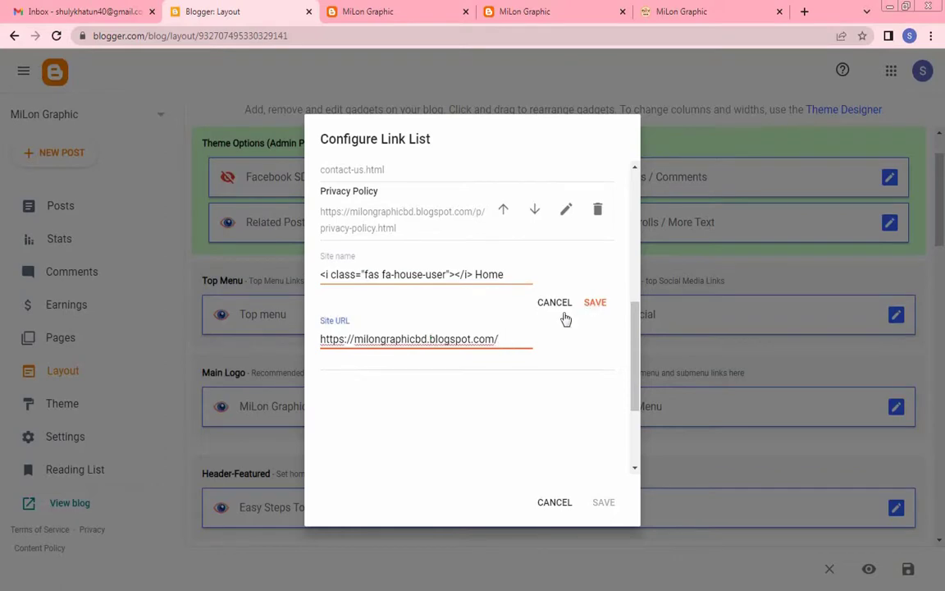
pyautogui.click(605, 303)
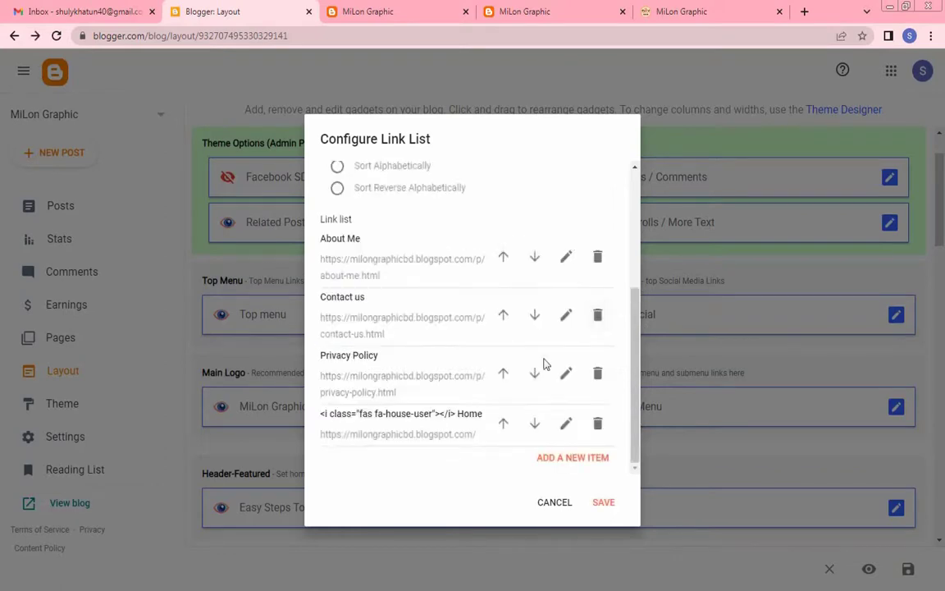
# - Move the Home item to the first position in the Top Menu link list, above About Me
pyautogui.click(503, 423)
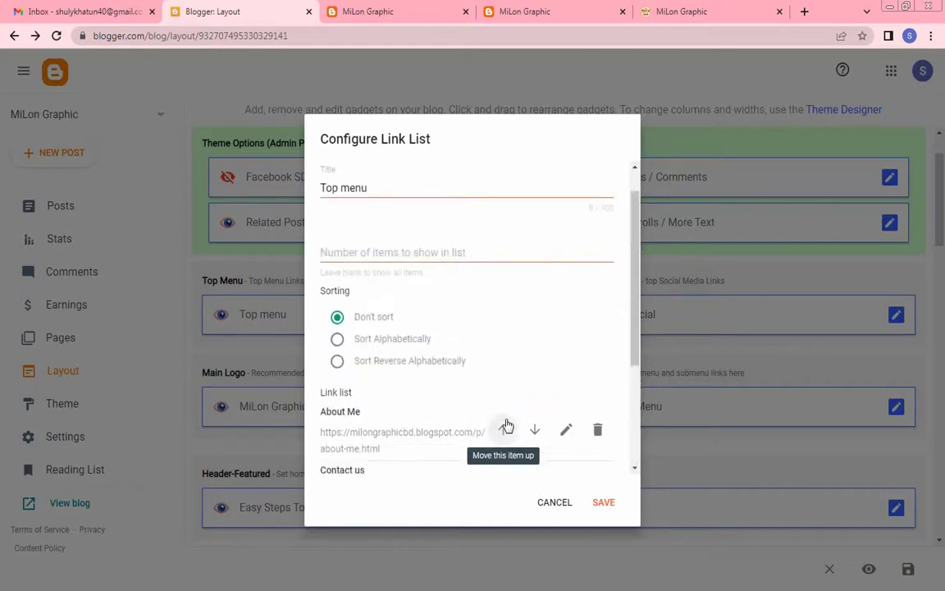
pyautogui.scroll(-2, 507, 425)
pyautogui.click(503, 365)
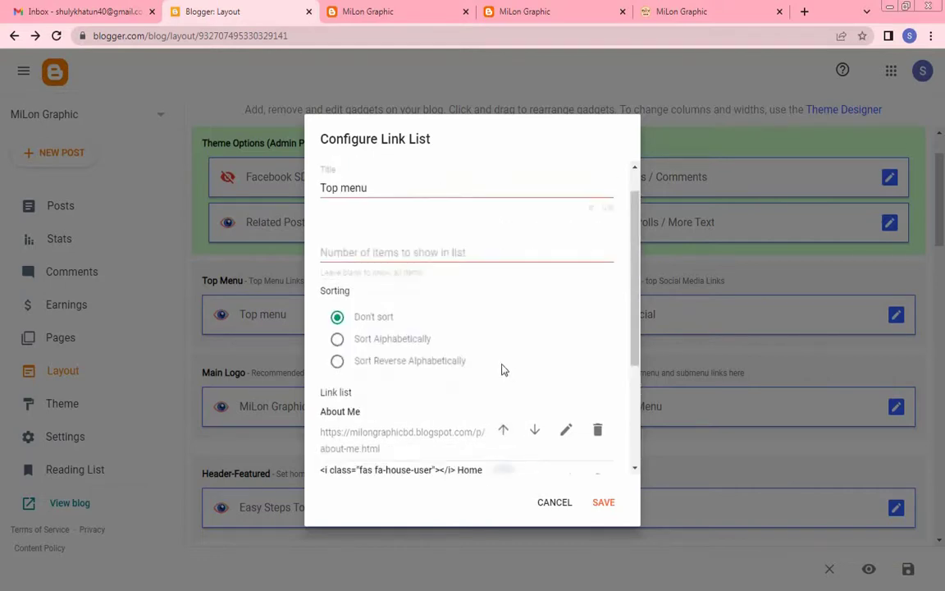
pyautogui.scroll(-2, 502, 400)
pyautogui.click(502, 302)
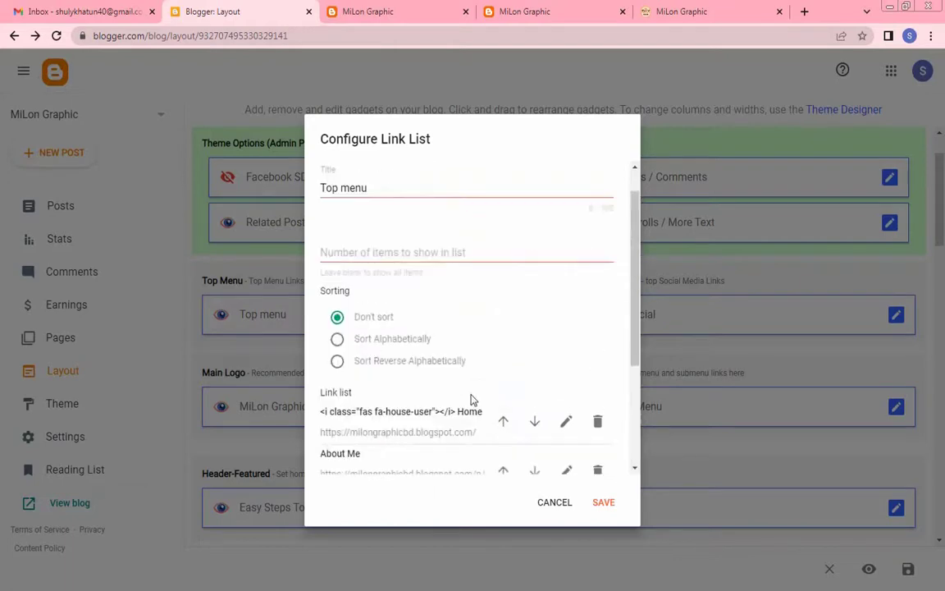
pyautogui.scroll(-2, 464, 398)
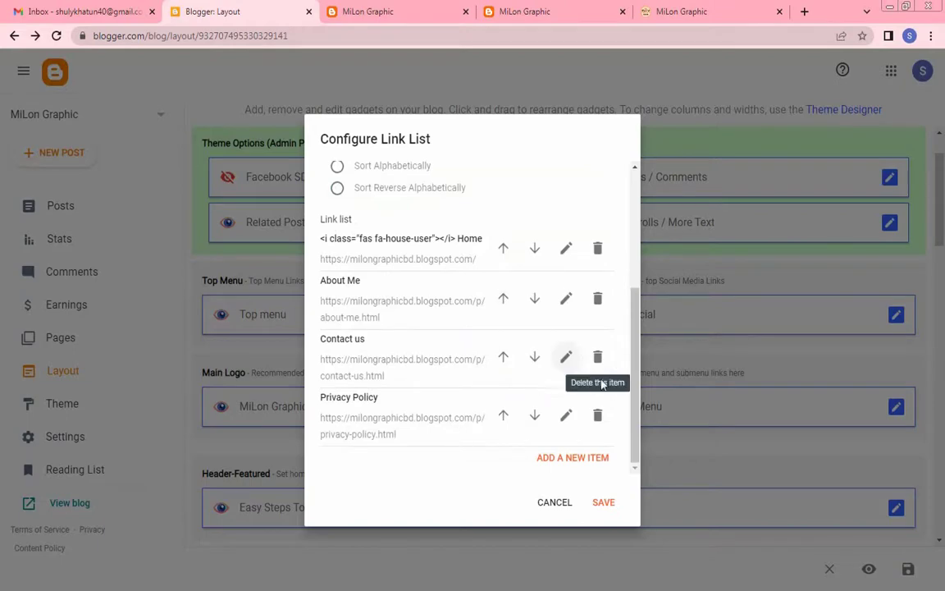
# - Save the Top Menu link list and reload the live blog page to check it
pyautogui.click(604, 502)
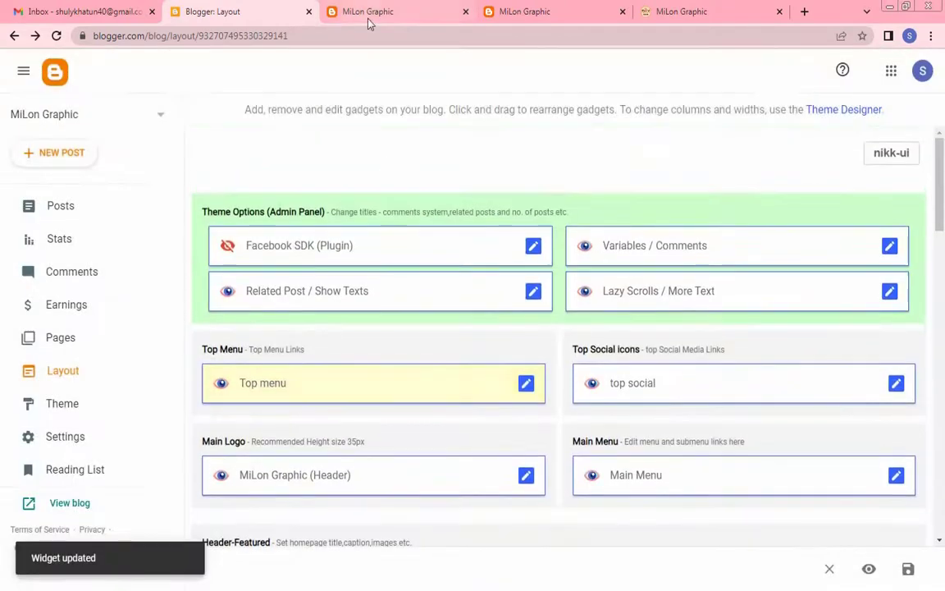
pyautogui.click(369, 17)
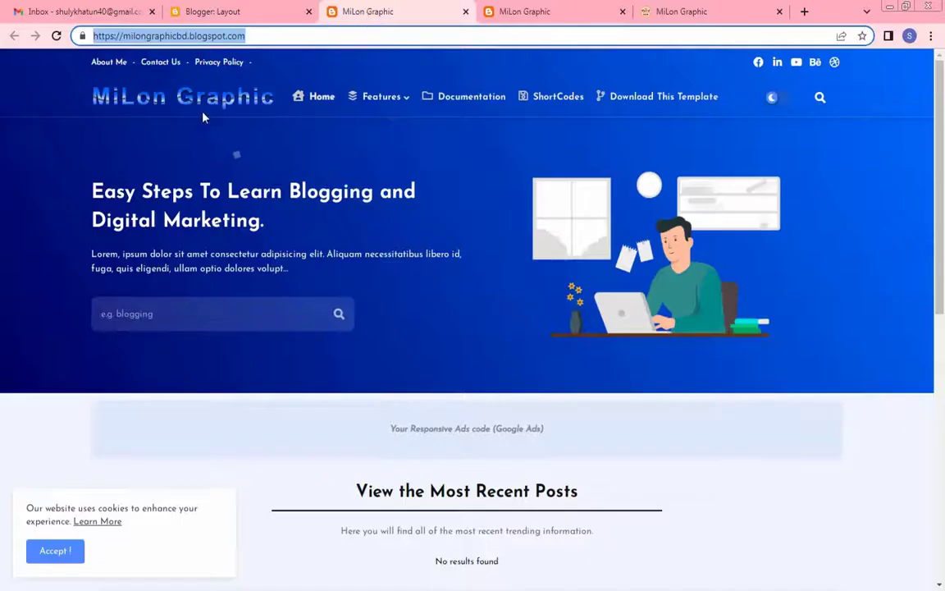
pyautogui.click(56, 35)
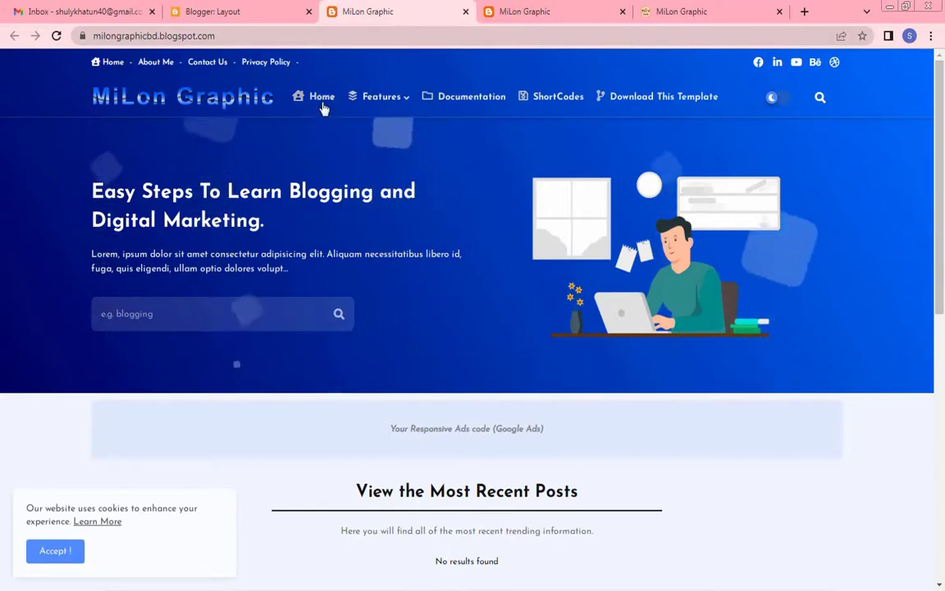
# - Back in the Blogger layout, delete the Home item from the Main Menu link list and save the list
pyautogui.click(230, 13)
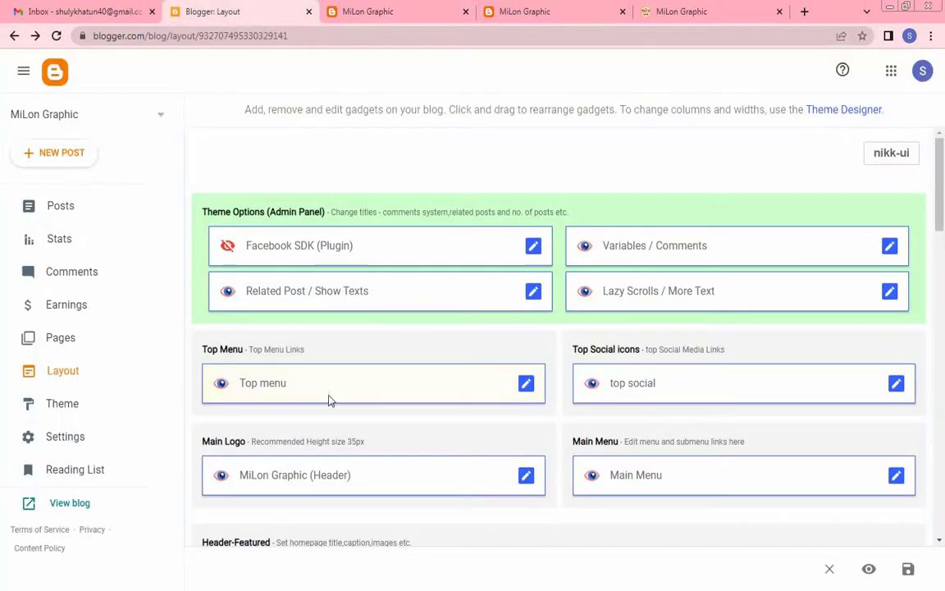
pyautogui.scroll(-1, 714, 445)
pyautogui.scroll(-1, 714, 446)
pyautogui.click(905, 412)
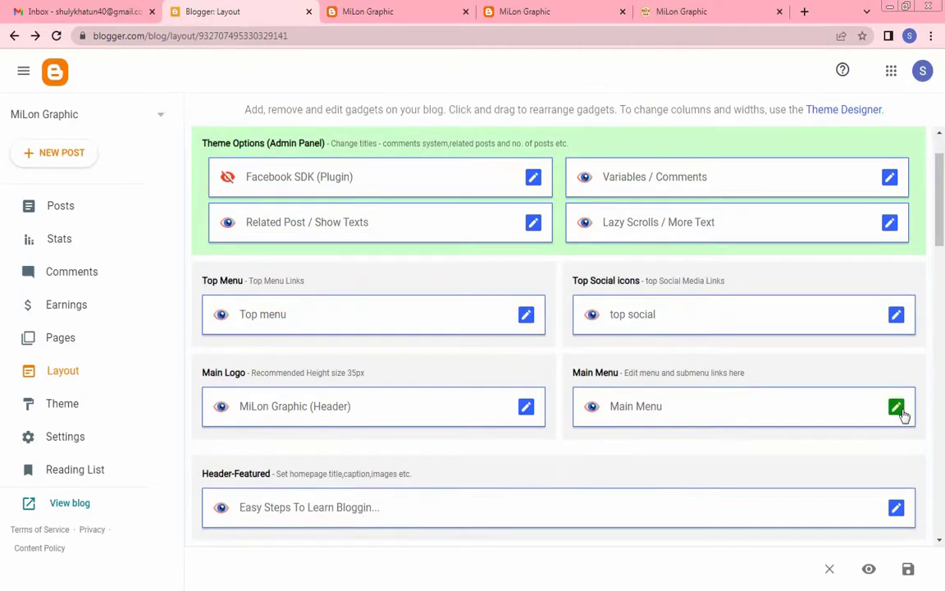
pyautogui.scroll(-2, 561, 385)
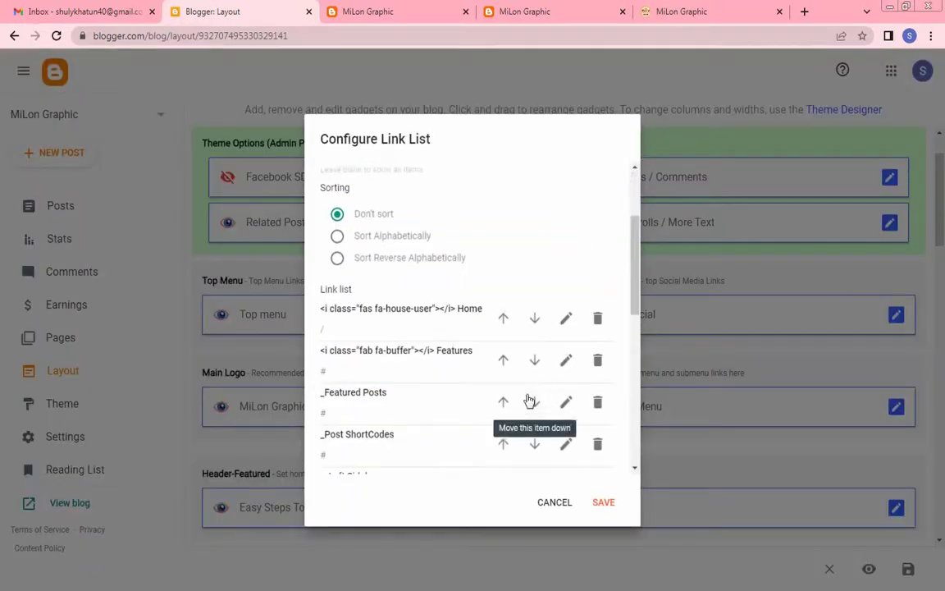
pyautogui.click(598, 320)
pyautogui.scroll(-1, 574, 410)
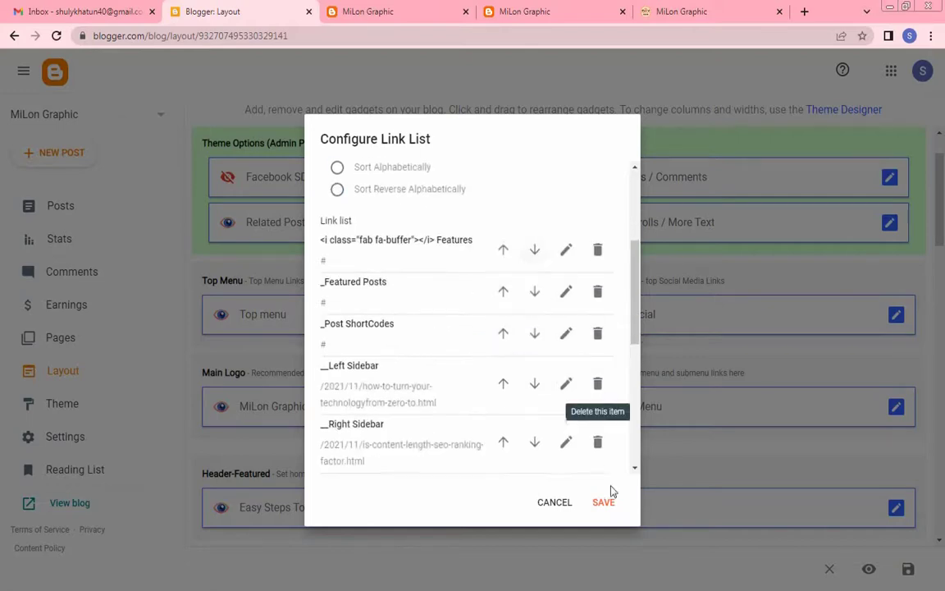
pyautogui.click(604, 504)
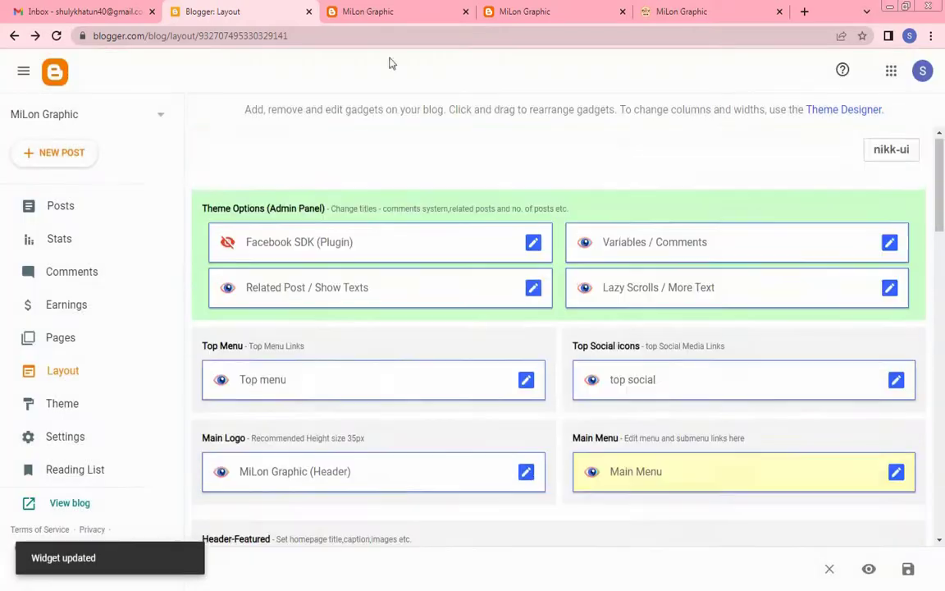
# - Reload the live blog page and examine its main menu and the Features submenu
pyautogui.click(382, 13)
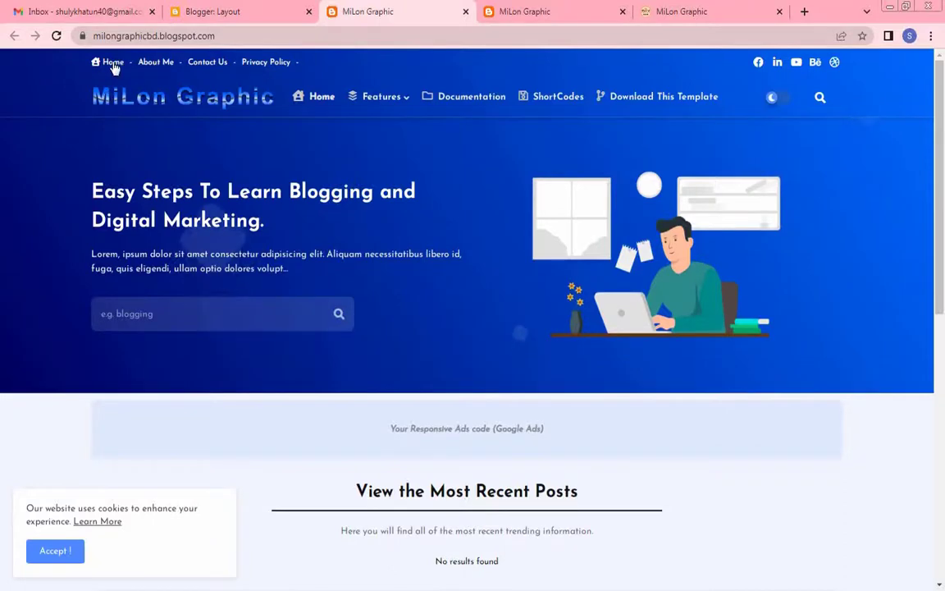
pyautogui.press('F5')
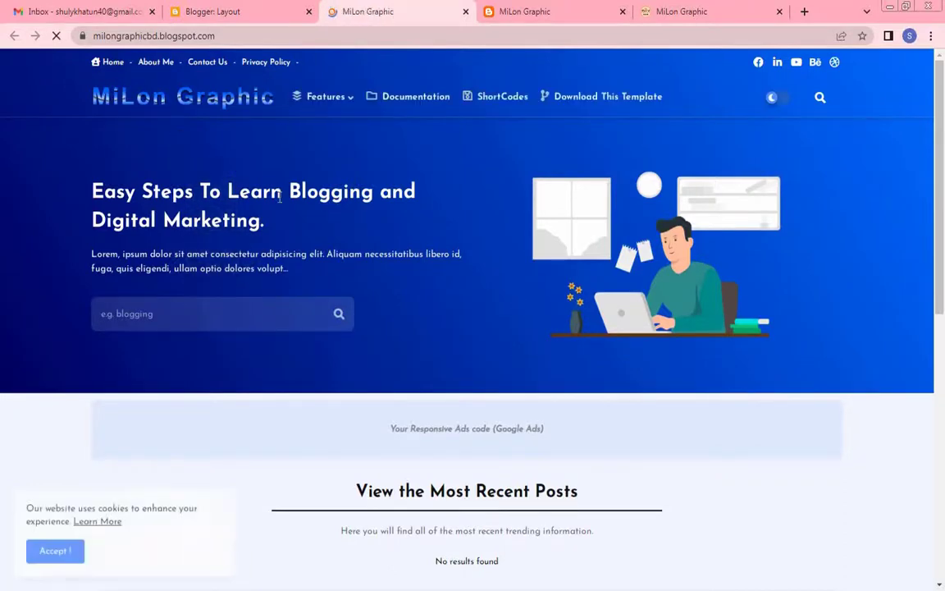
pyautogui.moveTo(329, 105)
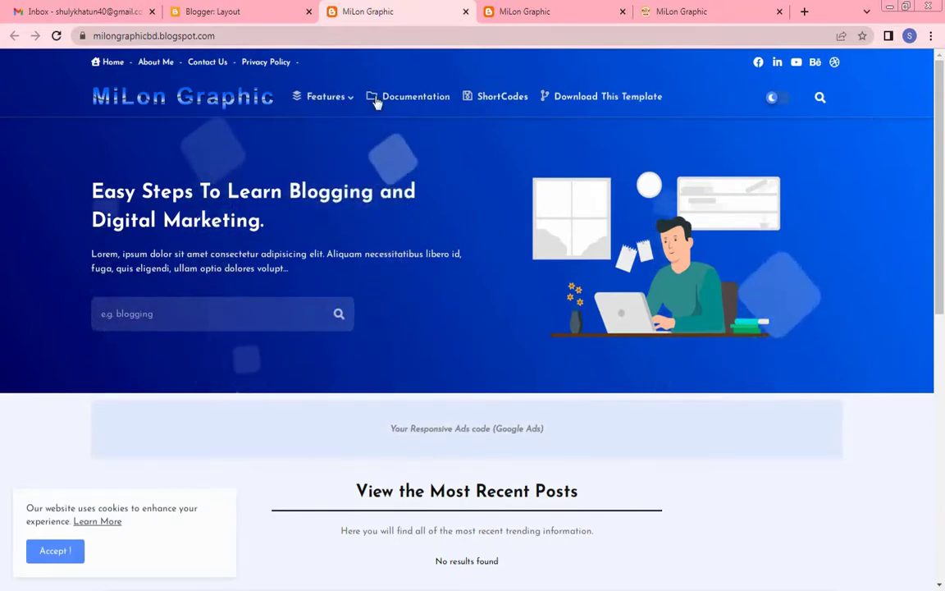
pyautogui.moveTo(342, 156)
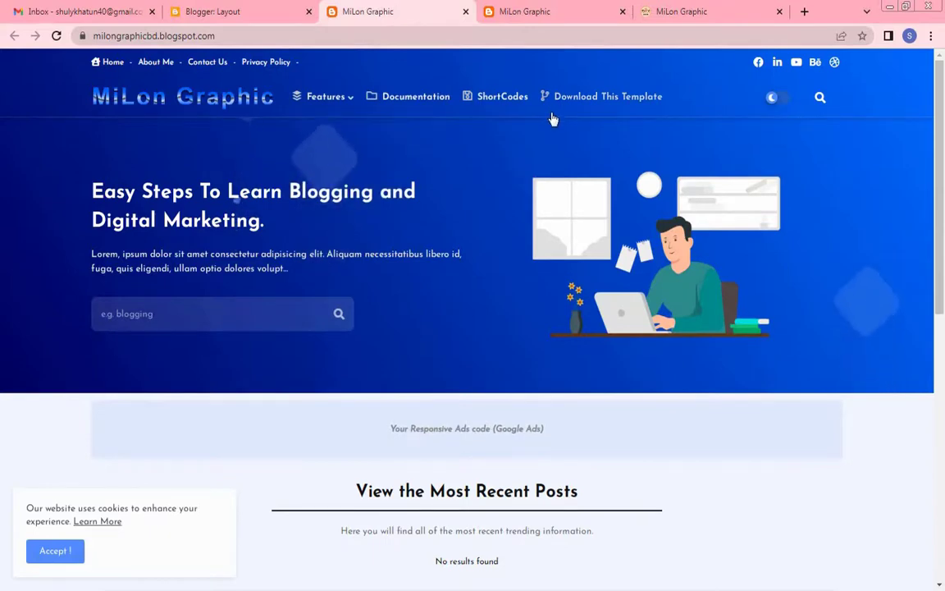
# - Examine the main menu and the Print Template submenu on milongraphic24.blogspot.com for reference, and return to the live blog page
pyautogui.click(663, 15)
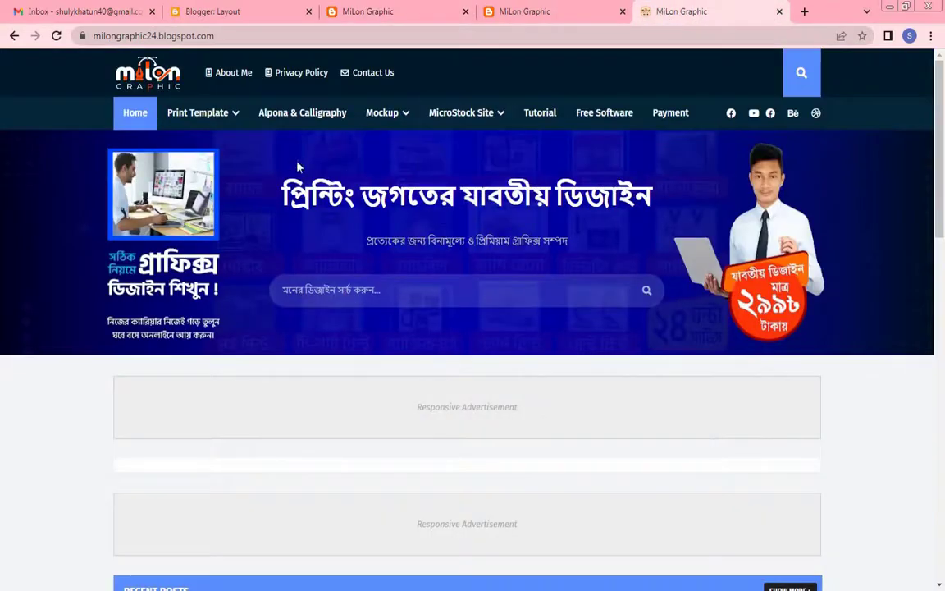
pyautogui.moveTo(197, 125)
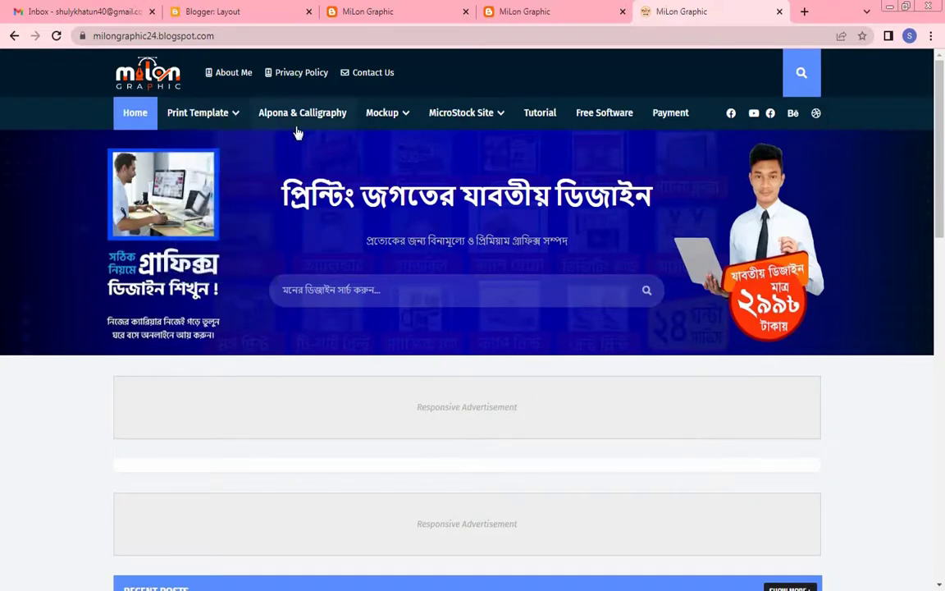
pyautogui.moveTo(197, 148)
pyautogui.click(538, 14)
pyautogui.click(384, 11)
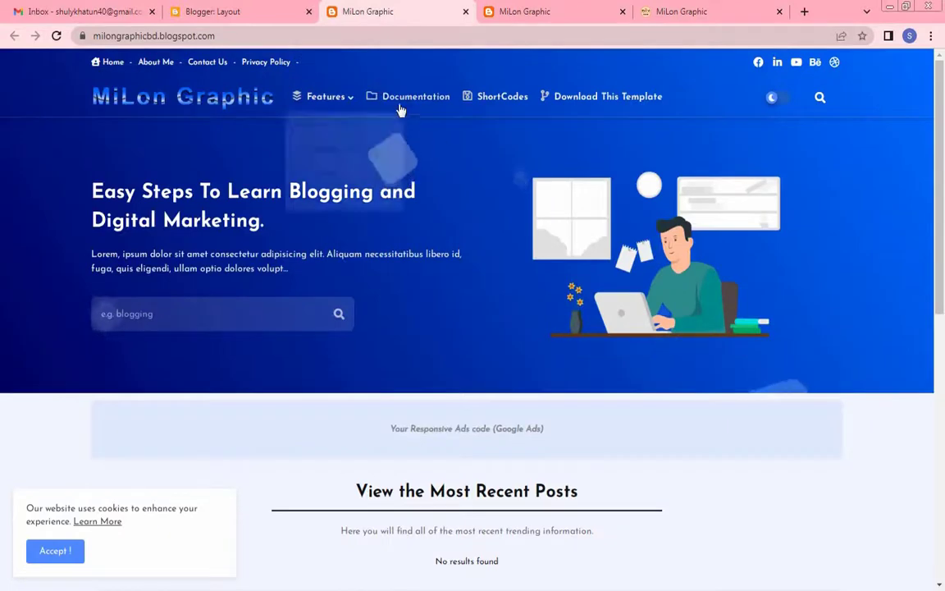
# - In the Blogger layout's Main Menu link list, change the Features item's text to "All Design", keeping its fa-buffer icon code
pyautogui.click(226, 10)
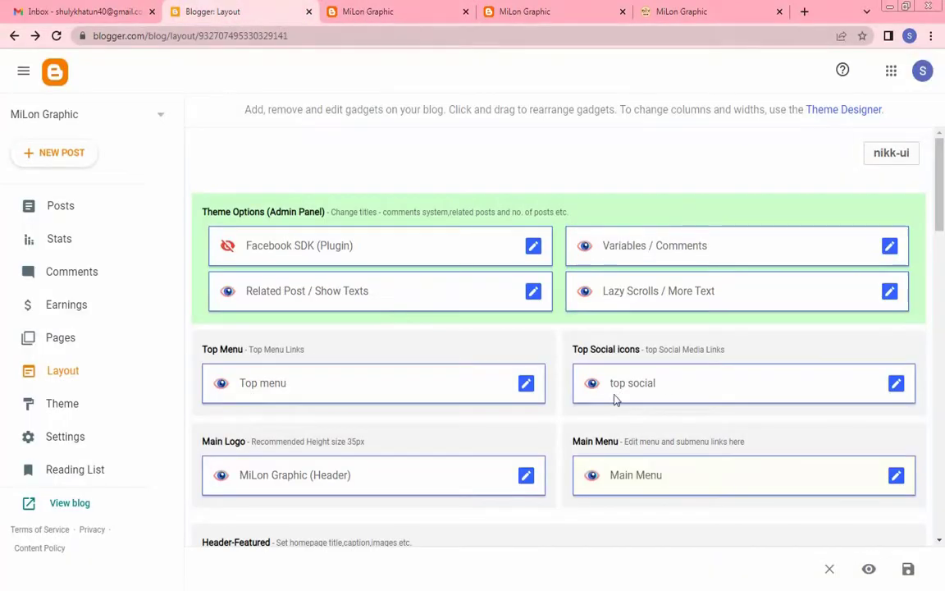
pyautogui.scroll(-1, 615, 399)
pyautogui.click(897, 410)
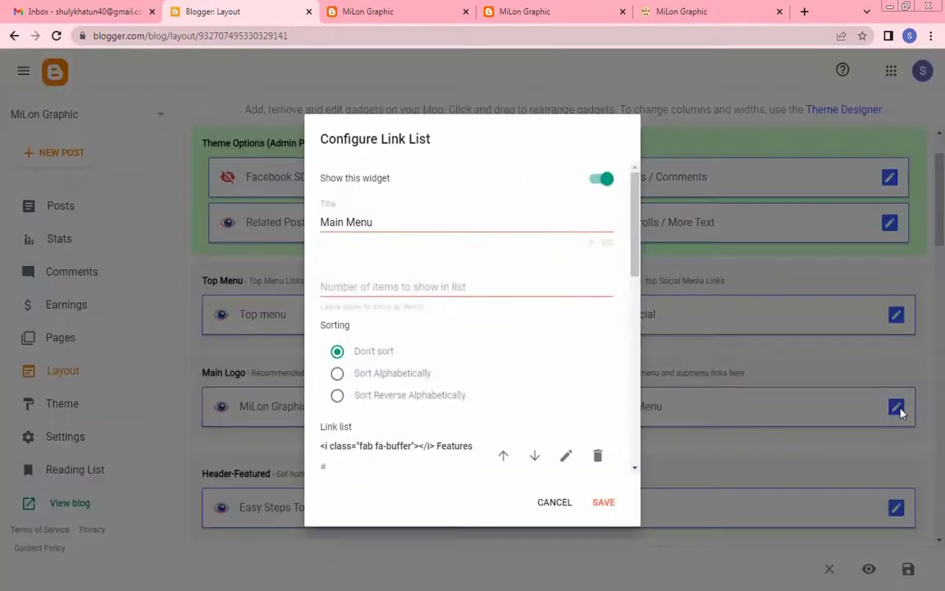
pyautogui.scroll(-2, 449, 334)
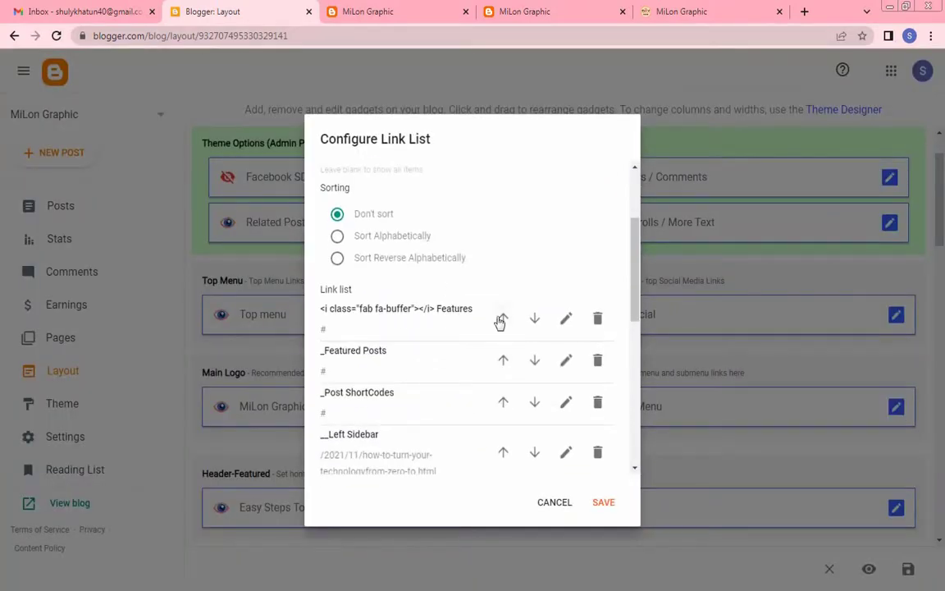
pyautogui.click(565, 318)
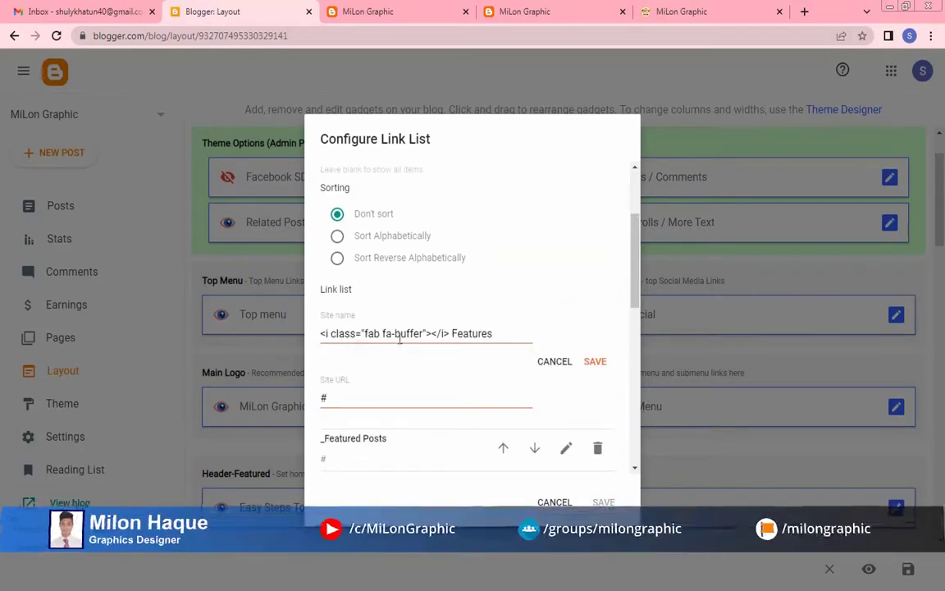
pyautogui.moveTo(492, 334); pyautogui.dragTo(450, 333)
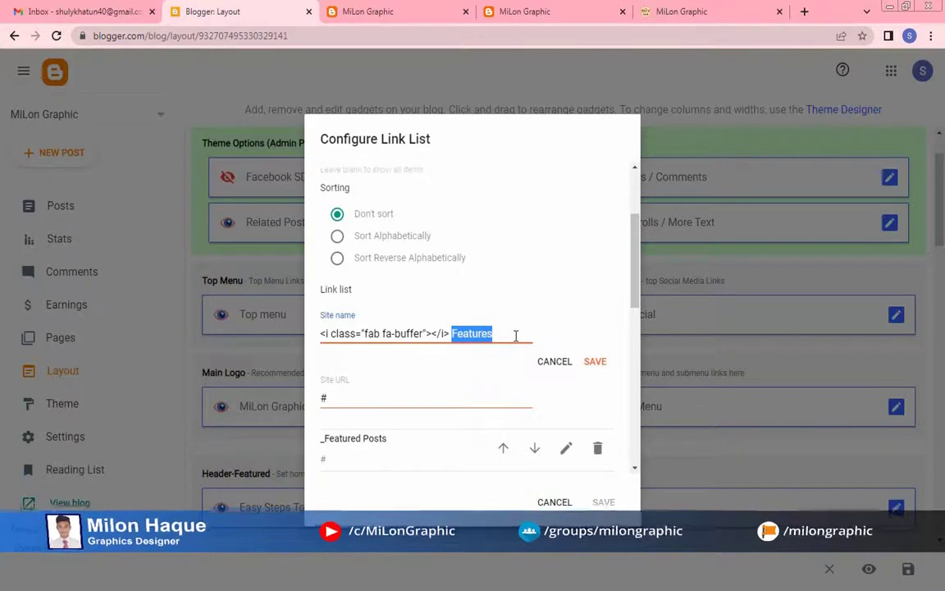
pyautogui.write('A')
pyautogui.press('BackSpace')
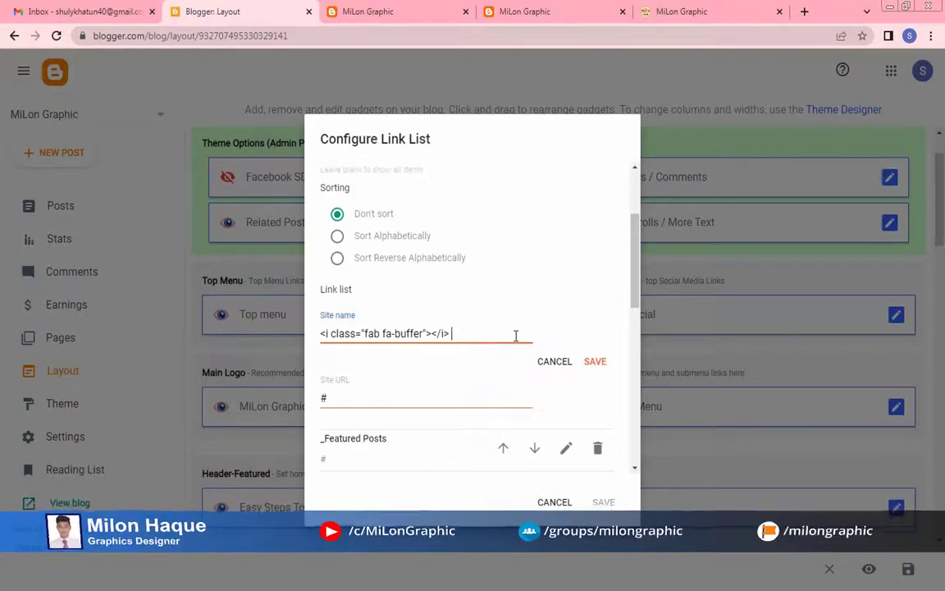
pyautogui.write('P')
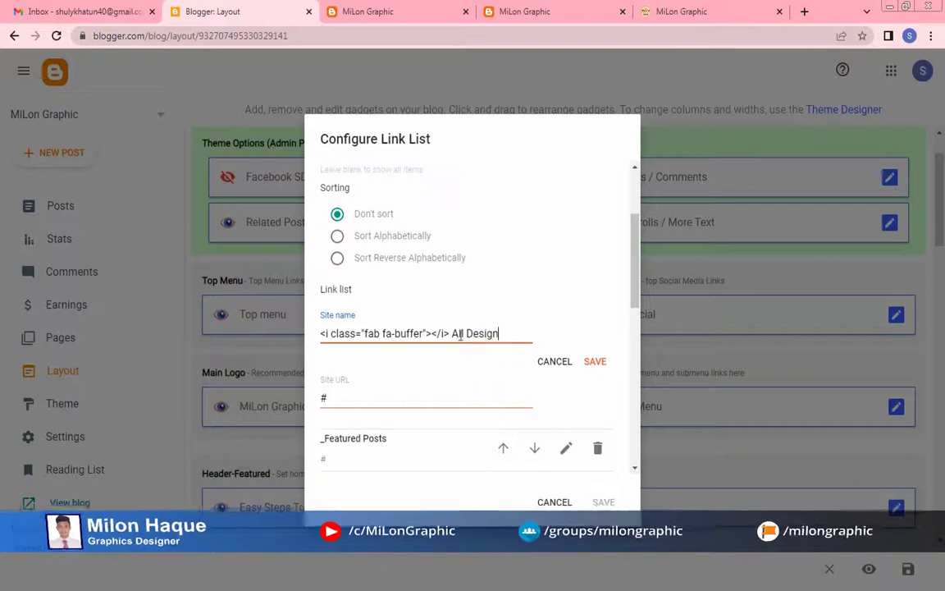
pyautogui.scroll(-1, 490, 333)
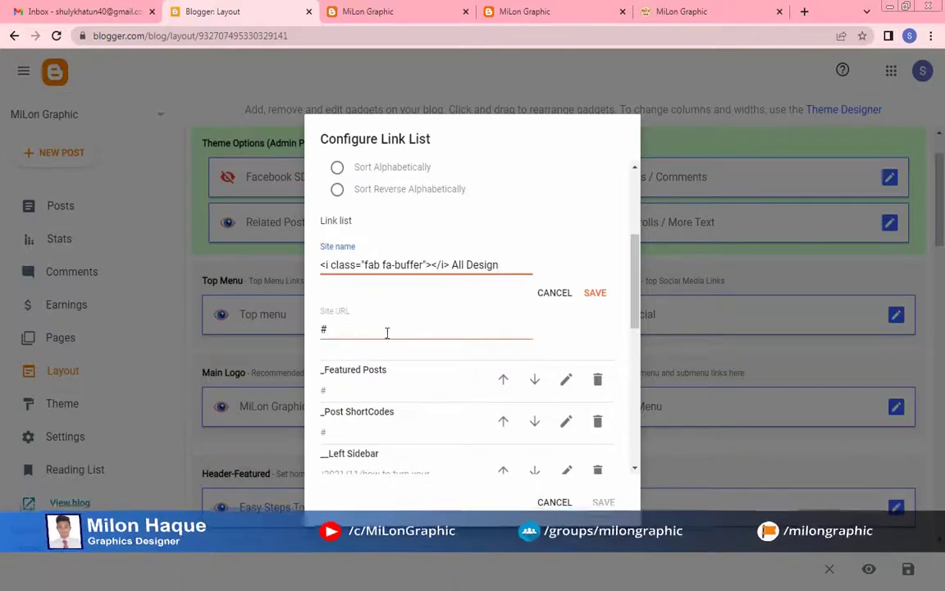
# - Check the Features submenu on the live blog, and save the edited All Design item in the Main Menu link list
pyautogui.click(414, 15)
pyautogui.moveTo(329, 103)
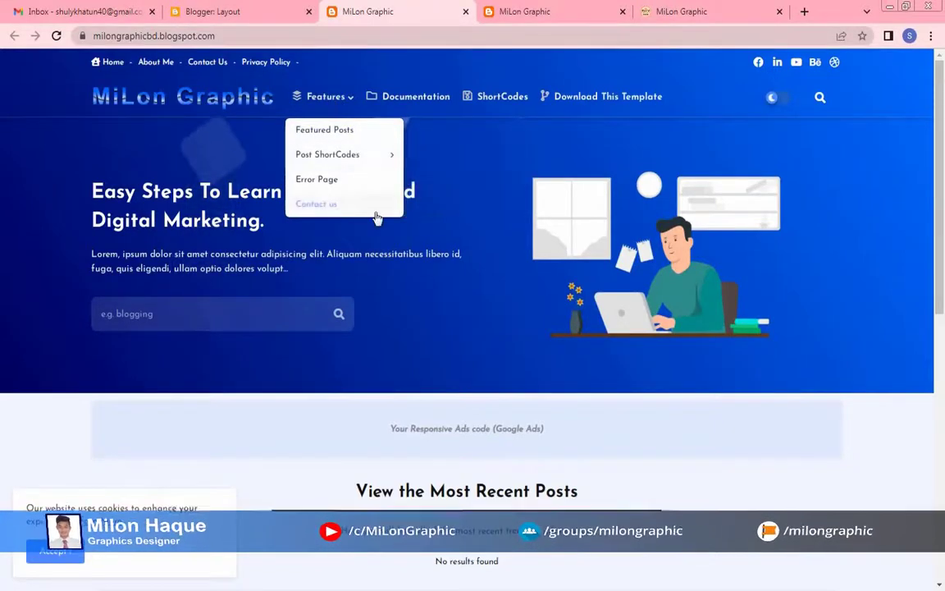
pyautogui.click(517, 13)
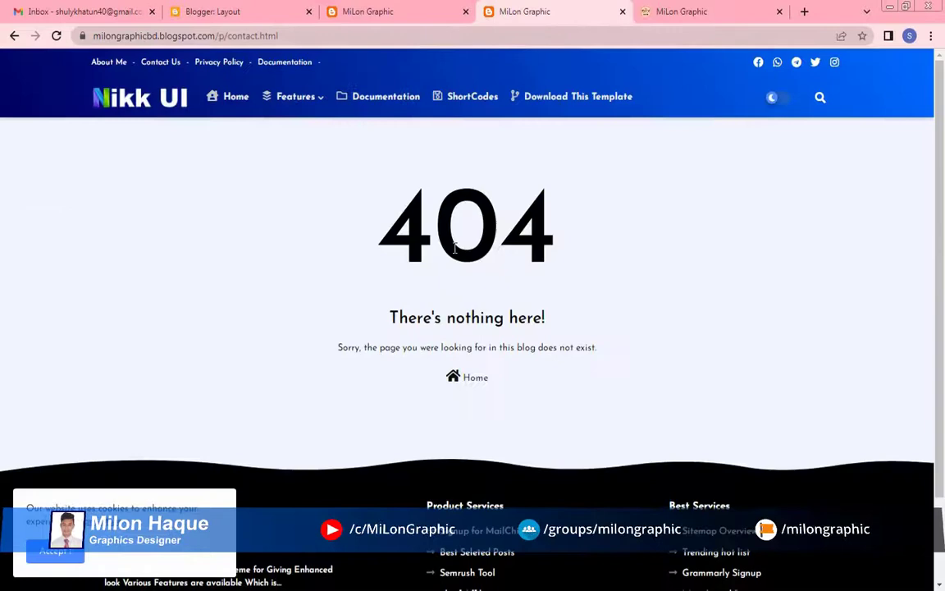
pyautogui.click(255, 13)
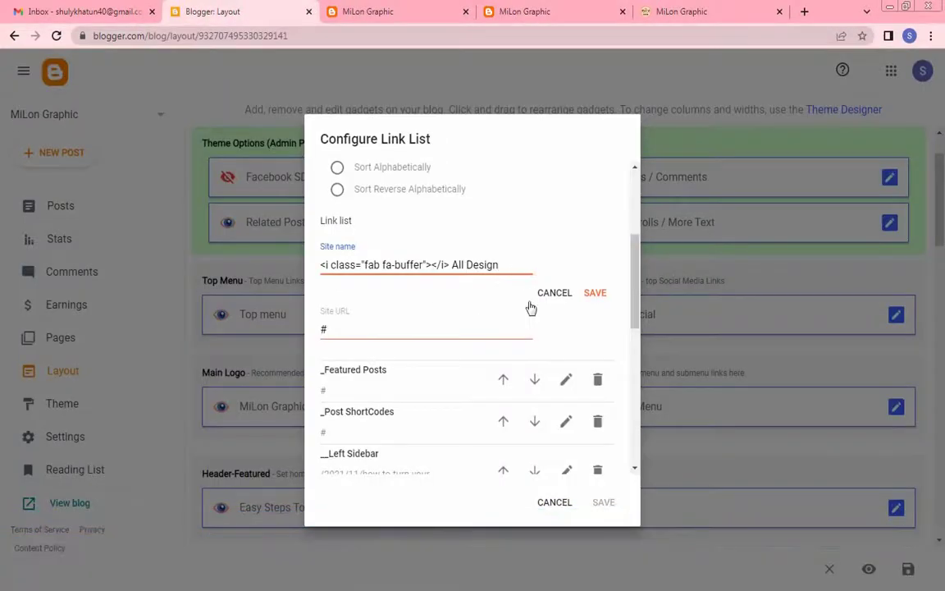
pyautogui.click(595, 294)
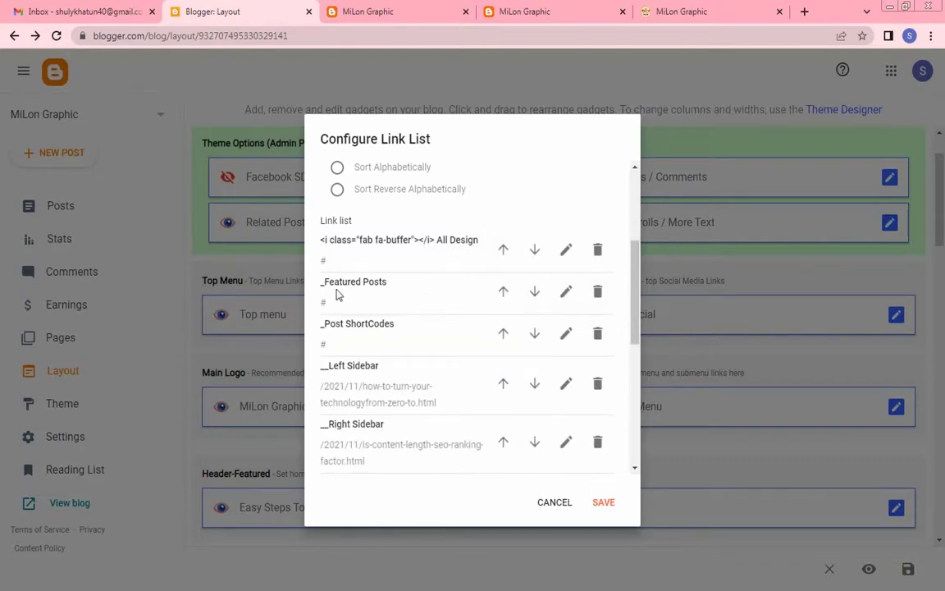
# - Compare milongraphic24.blogspot.com with the live blog's Features submenu, and return to the Blogger layout
pyautogui.click(525, 16)
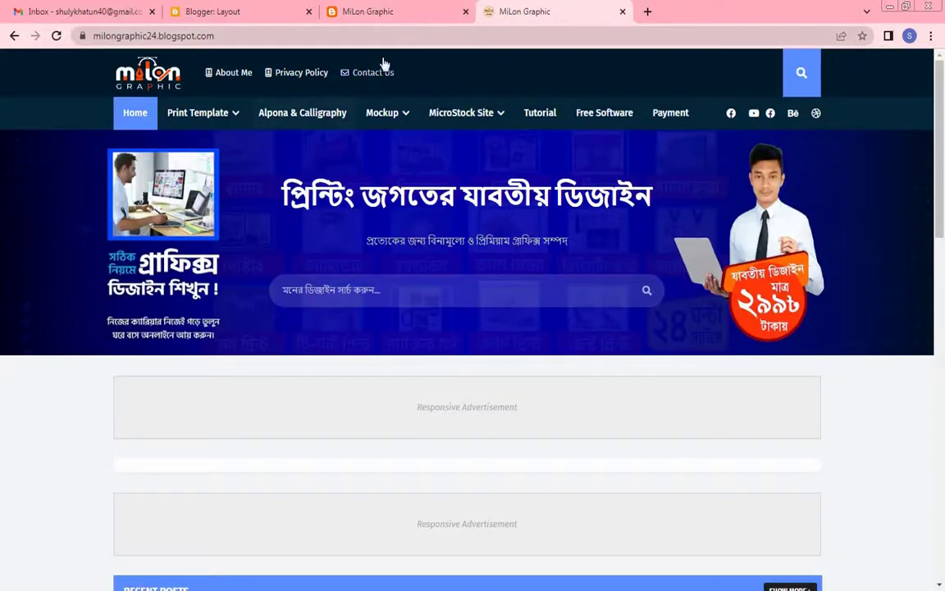
pyautogui.click(369, 12)
pyautogui.moveTo(345, 109)
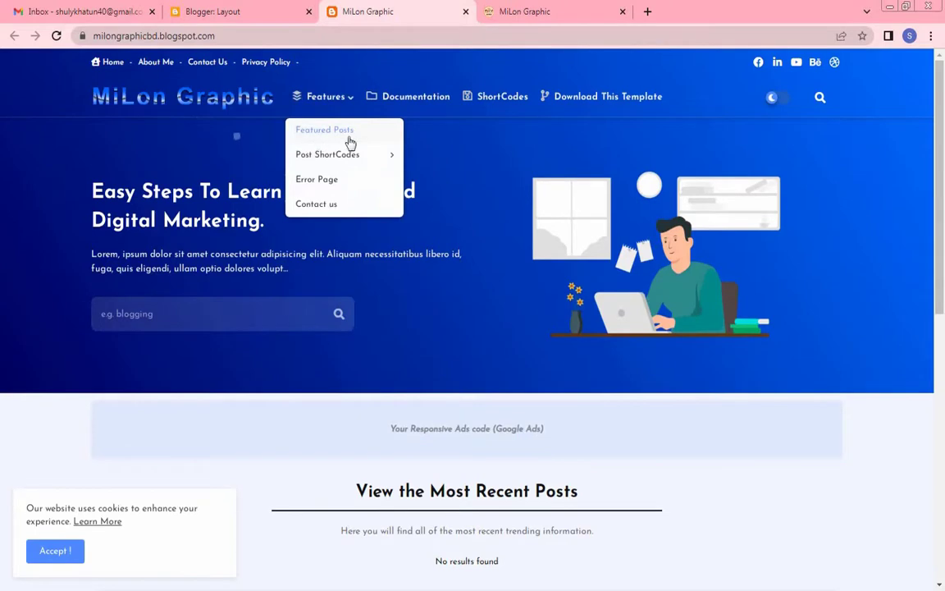
pyautogui.click(510, 11)
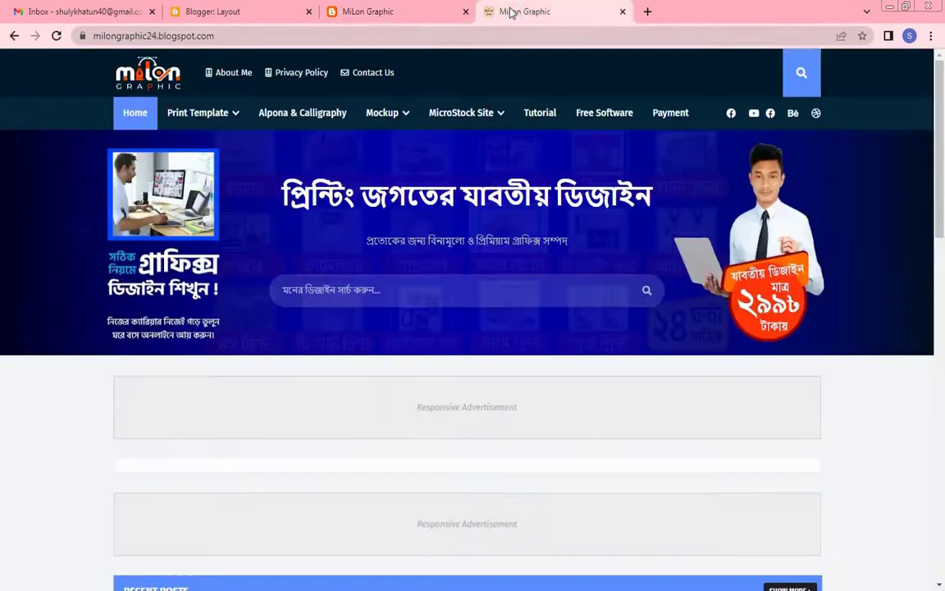
pyautogui.click(402, 17)
pyautogui.click(300, 10)
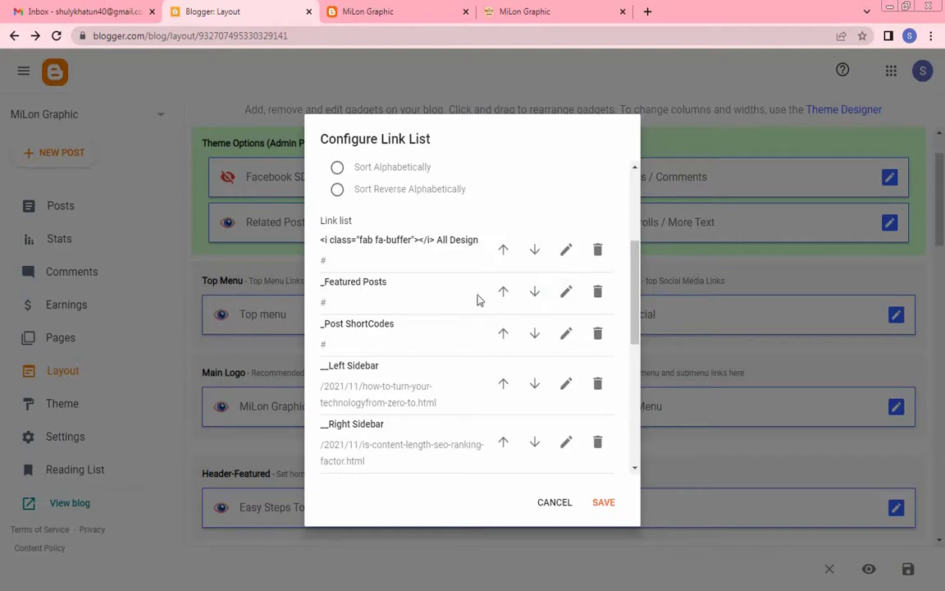
# - Rename the _Featured Posts submenu item to "_Poster" in the Main Menu link list and save the item
pyautogui.click(565, 292)
pyautogui.click(372, 310)
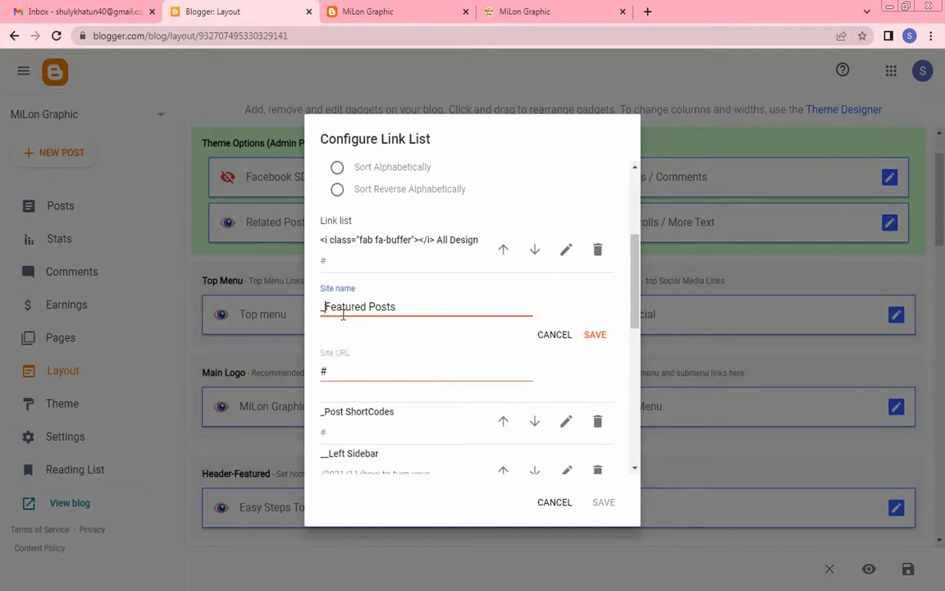
pyautogui.press('BackSpace')
pyautogui.hotkey('ctrl', 'Tab')
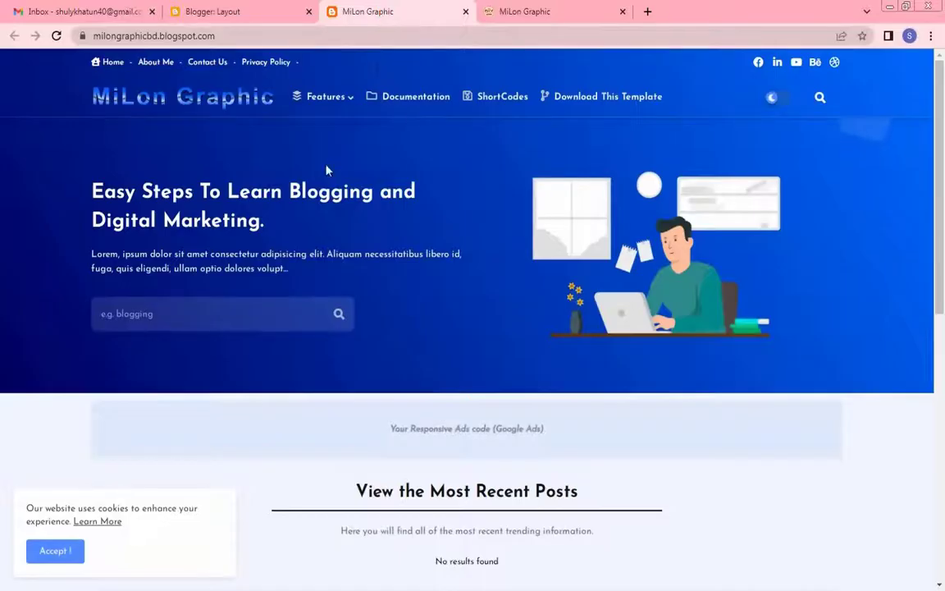
pyautogui.moveTo(329, 106)
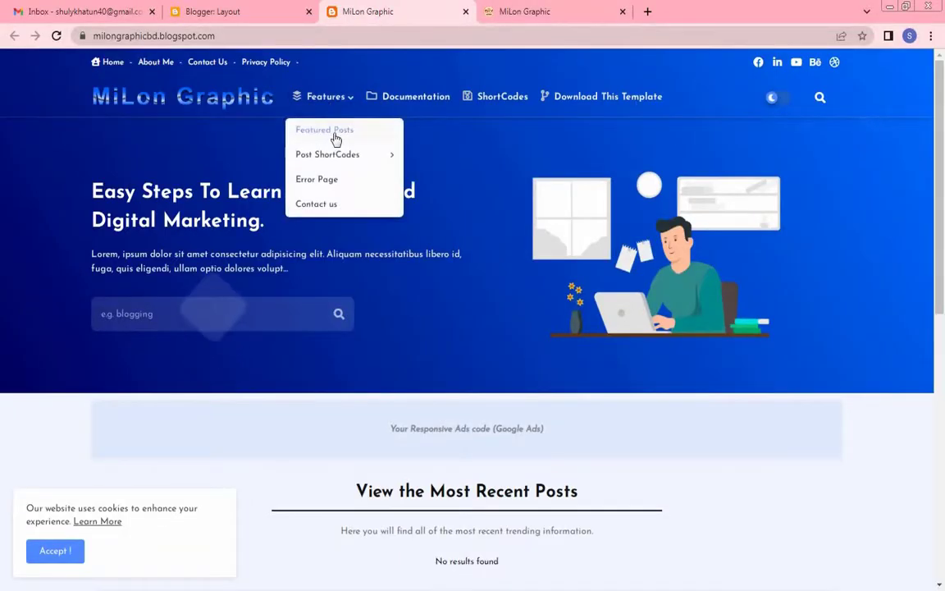
pyautogui.moveTo(342, 150)
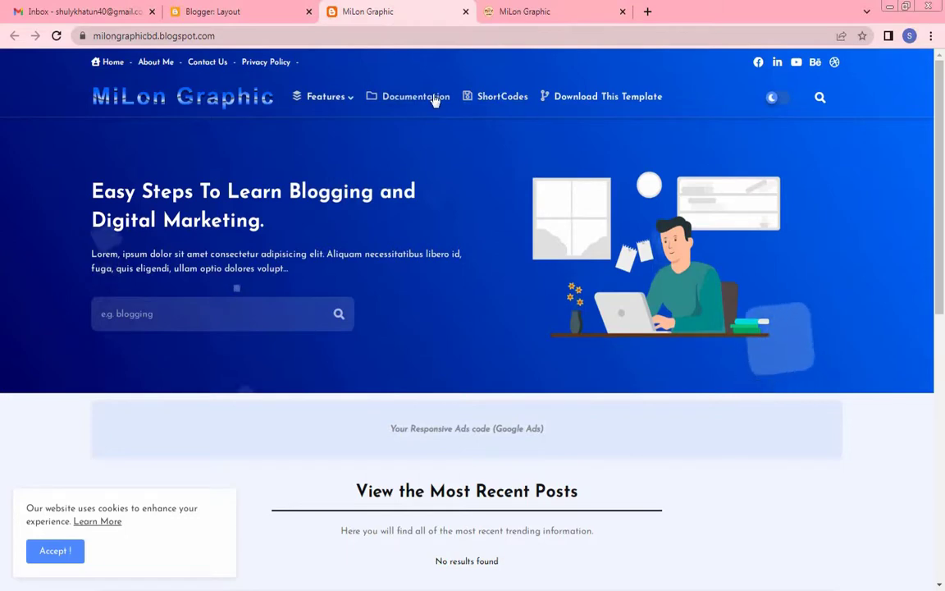
pyautogui.click(246, 11)
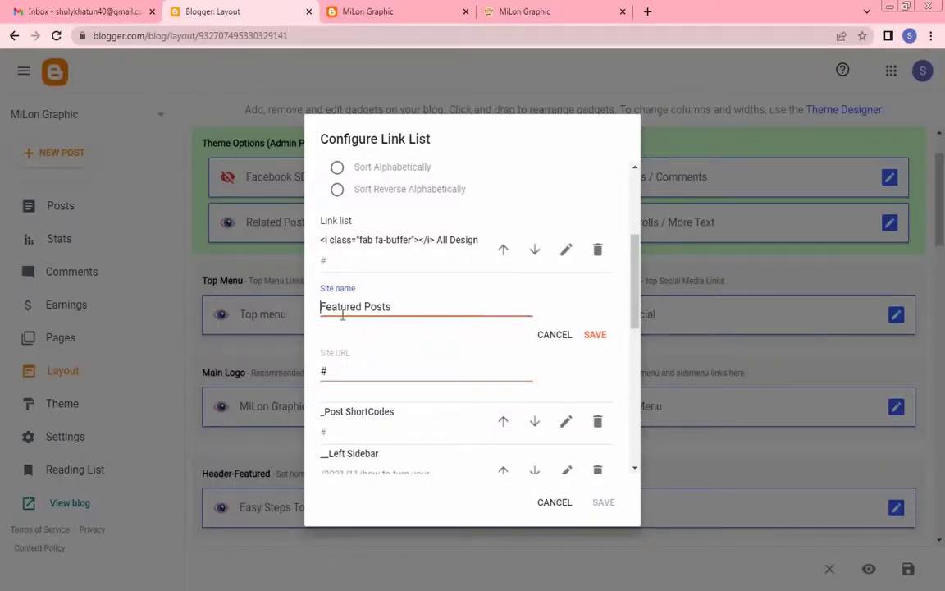
pyautogui.write('_Poster')
pyautogui.moveTo(355, 306); pyautogui.dragTo(445, 307)
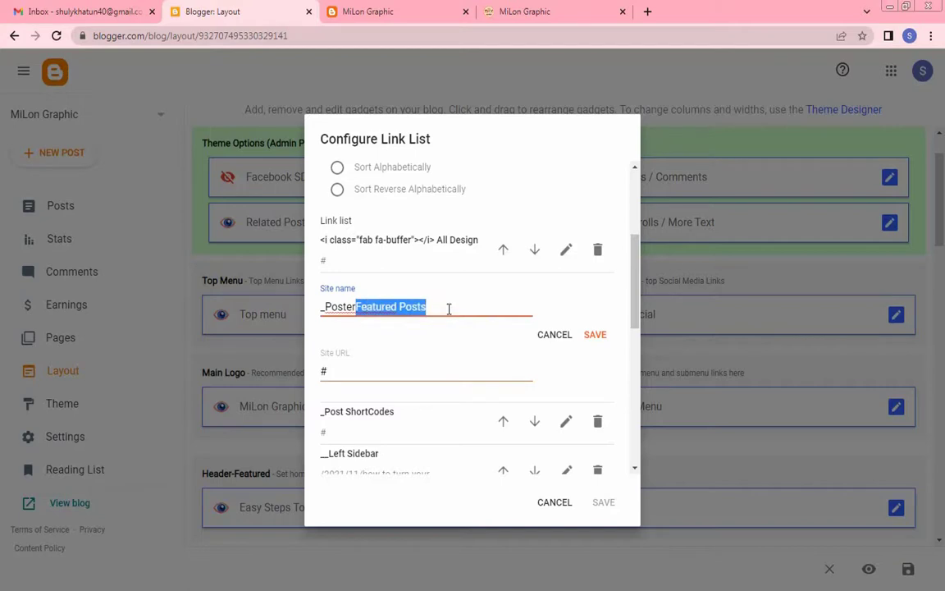
pyautogui.press('BackSpace')
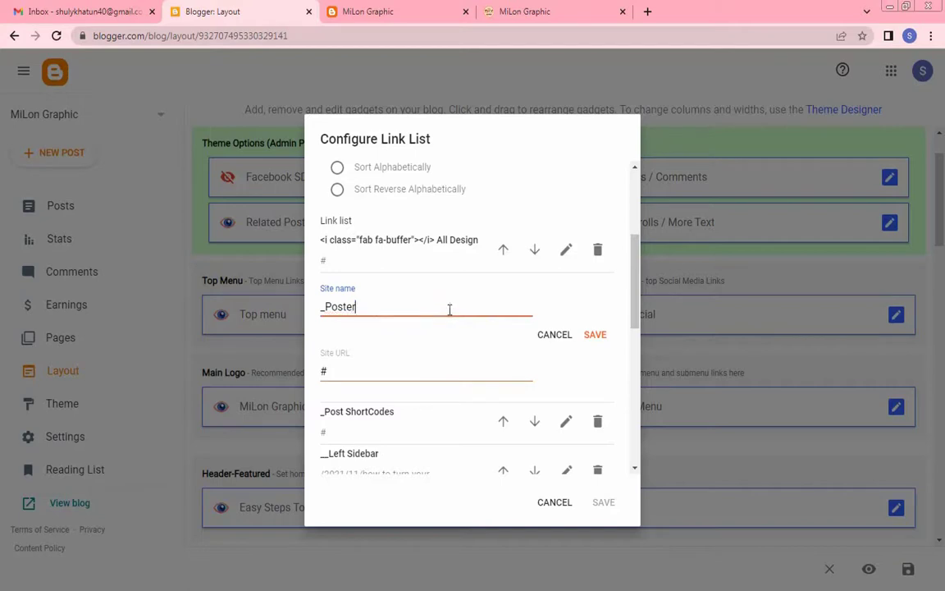
pyautogui.click(595, 335)
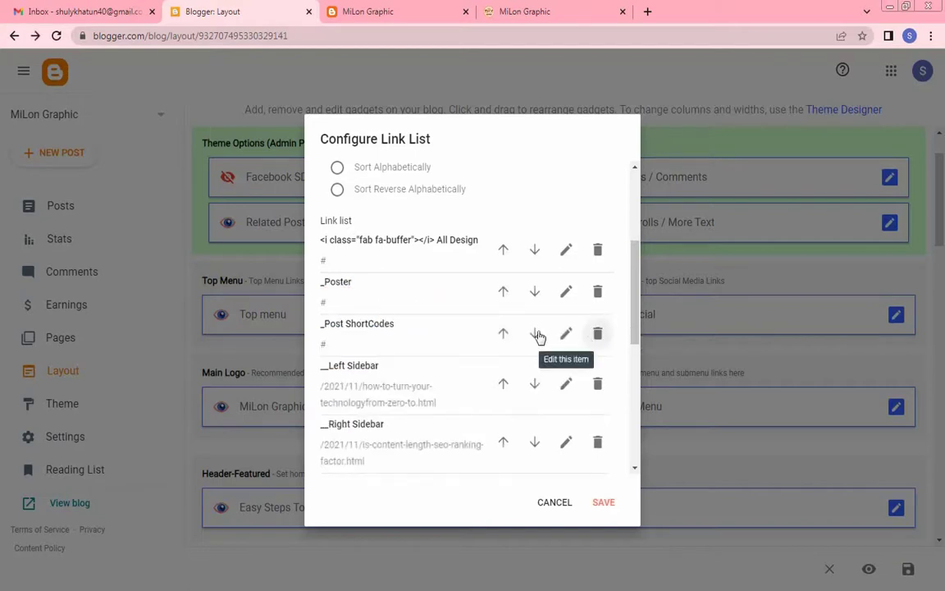
# - Save the Main Menu link list, reload the live blog, and test the Poster link in the All Design submenu
pyautogui.click(605, 506)
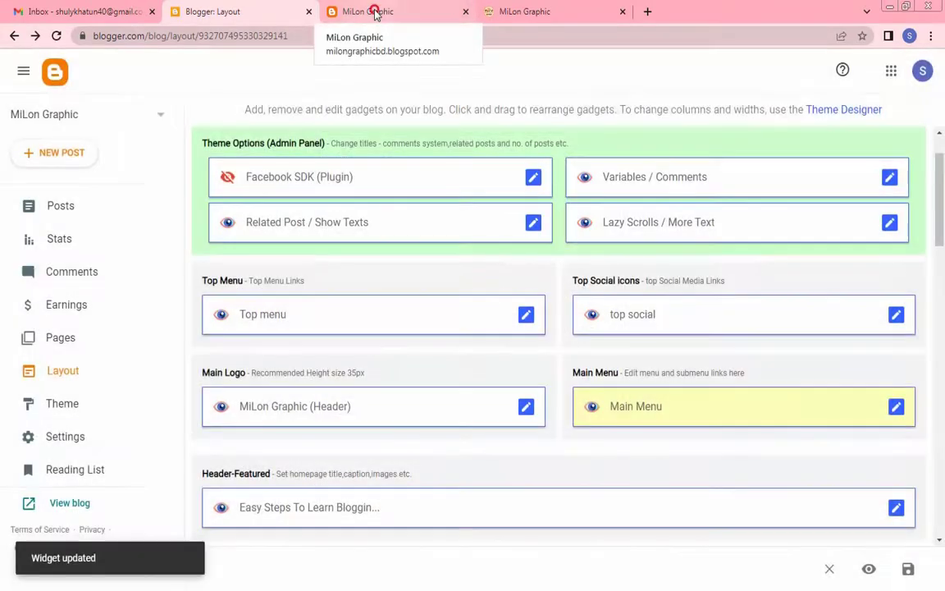
pyautogui.click(375, 13)
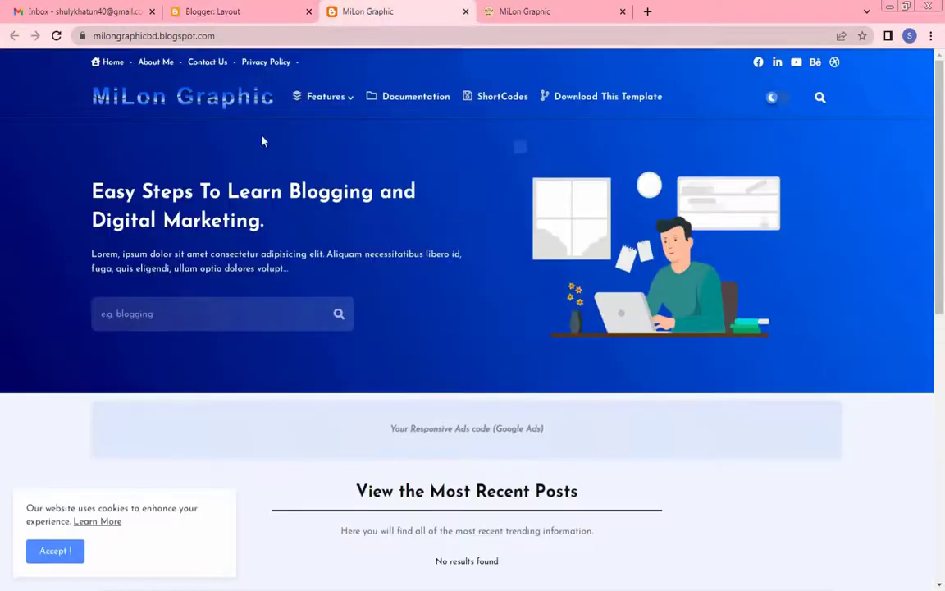
pyautogui.click(55, 36)
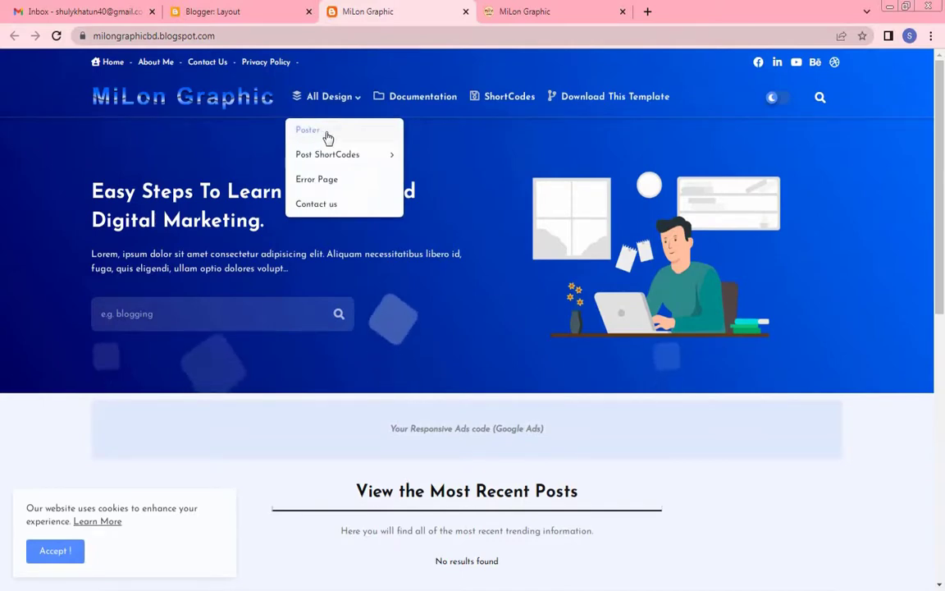
pyautogui.click(327, 137)
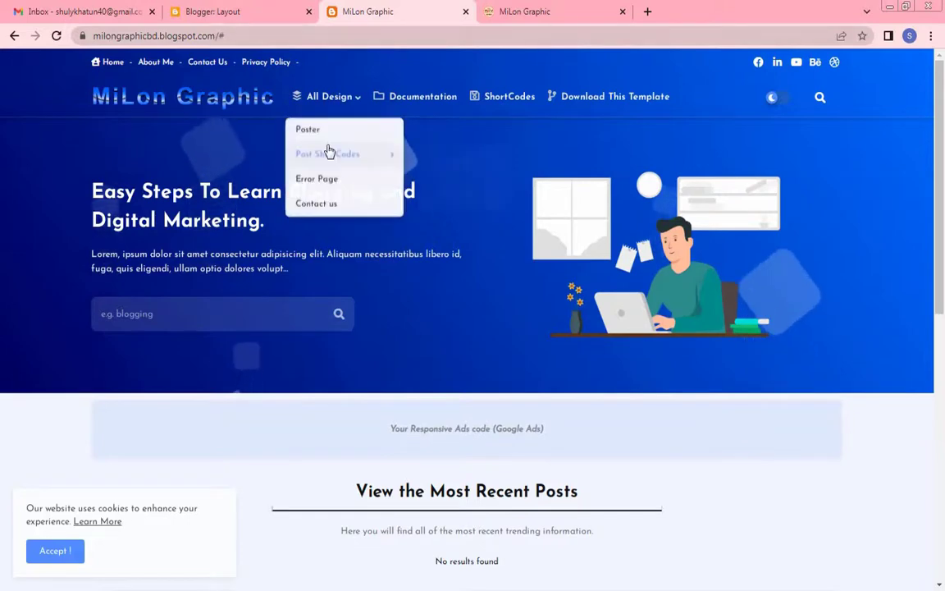
pyautogui.moveTo(327, 96)
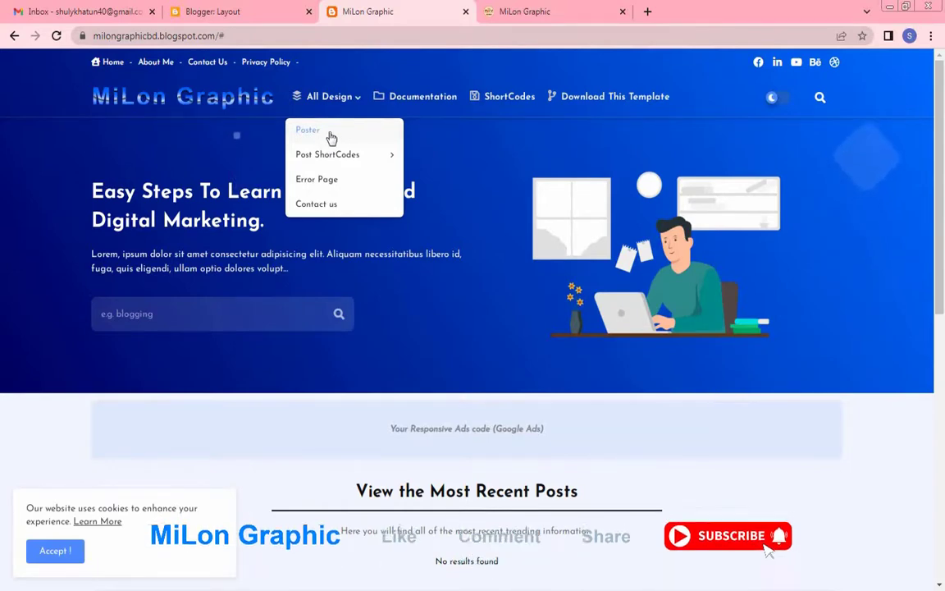
# - In Blogger's Posts section, create a new post and put the cursor in its title
pyautogui.click(254, 10)
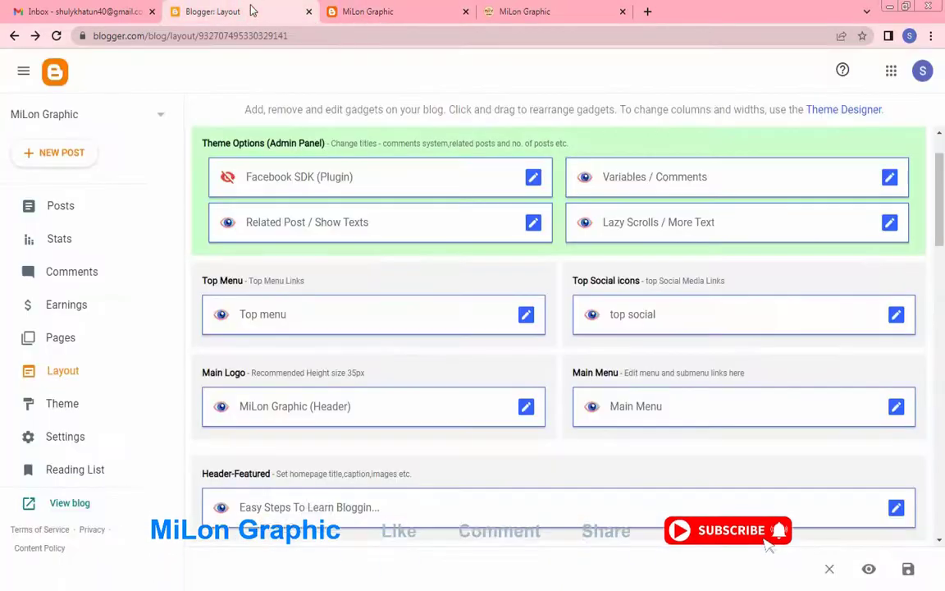
pyautogui.click(72, 210)
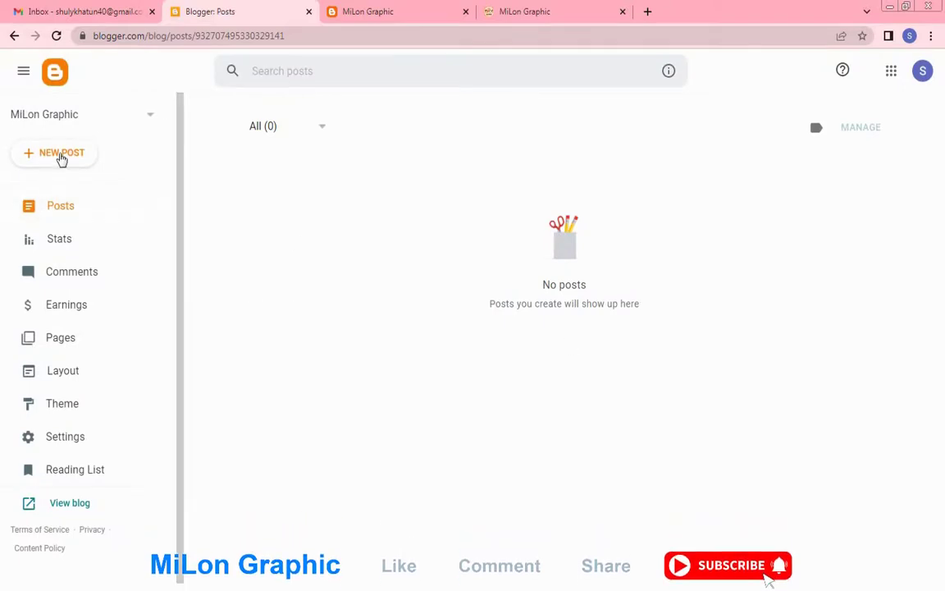
pyautogui.click(61, 156)
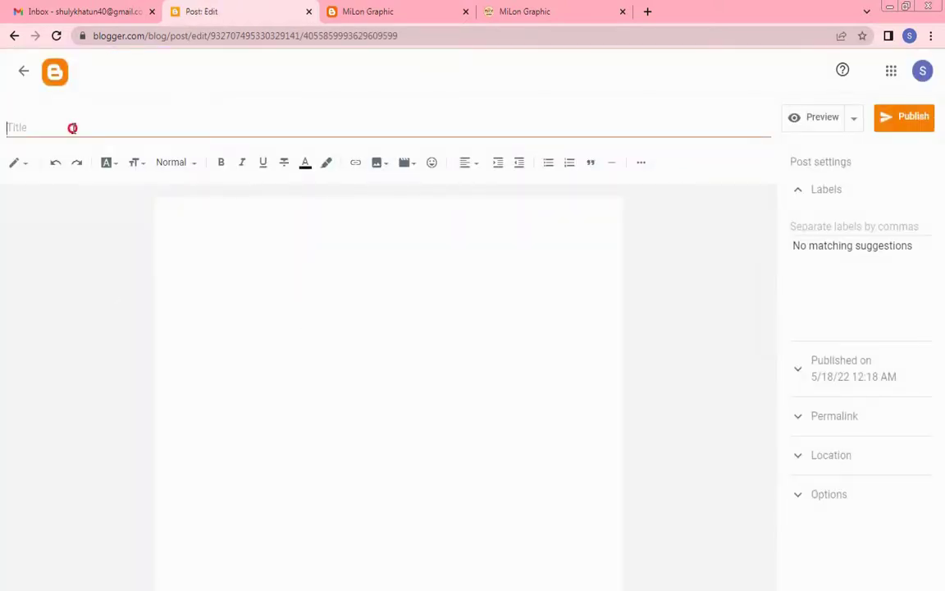
pyautogui.click(72, 128)
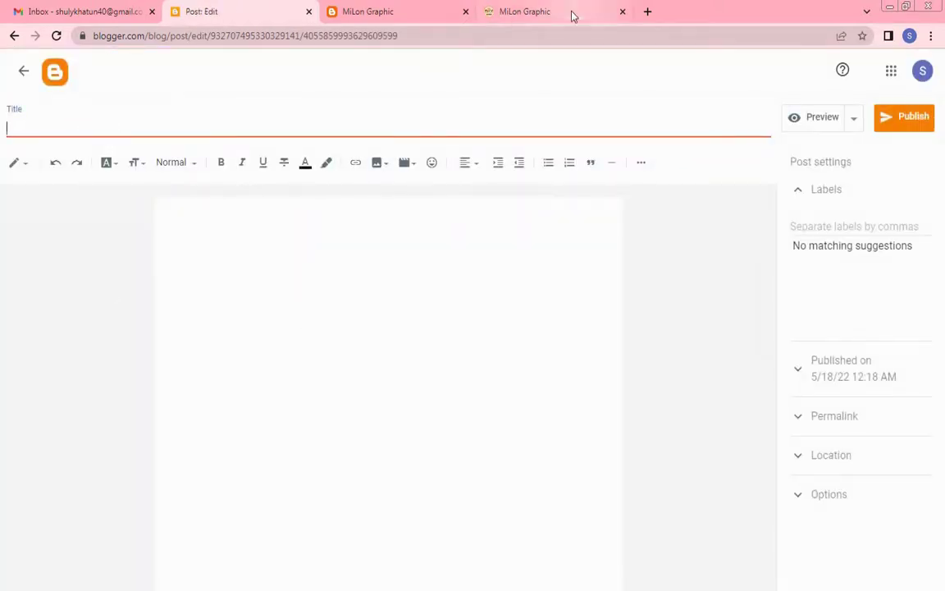
# - Examine the Poster entries of the Print Template submenu on milongraphic24.blogspot.com for reference
pyautogui.click(546, 18)
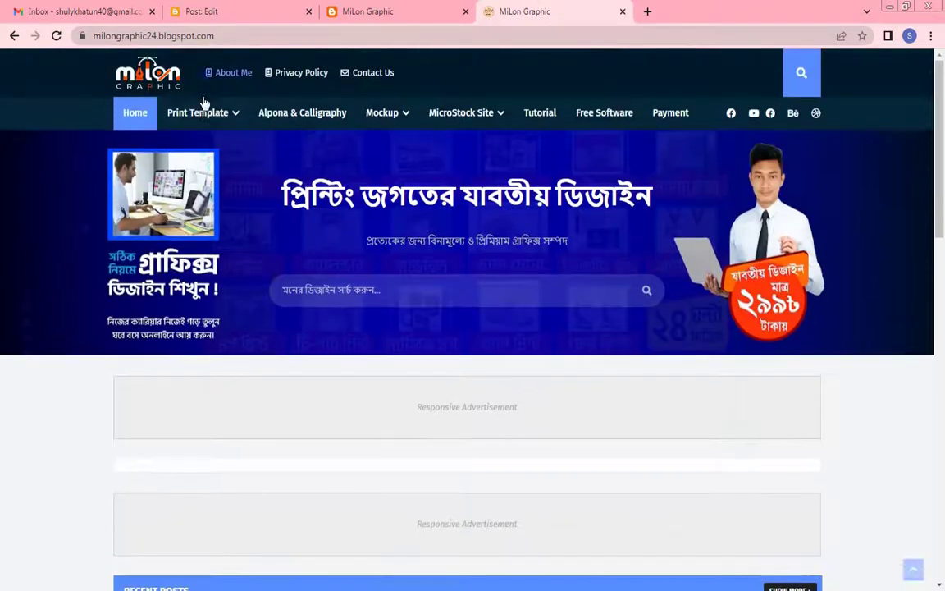
pyautogui.moveTo(200, 119)
pyautogui.moveTo(201, 148)
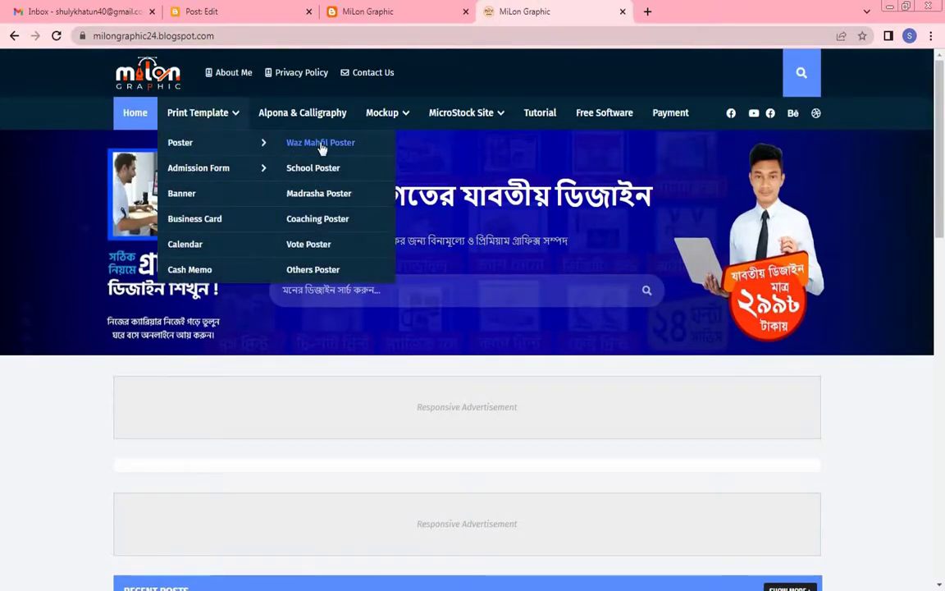
# - Copy the title of the first Waz Mahfil Poster post on milongraphic24.blogspot.com into the new Blogger post's title
pyautogui.click(296, 137)
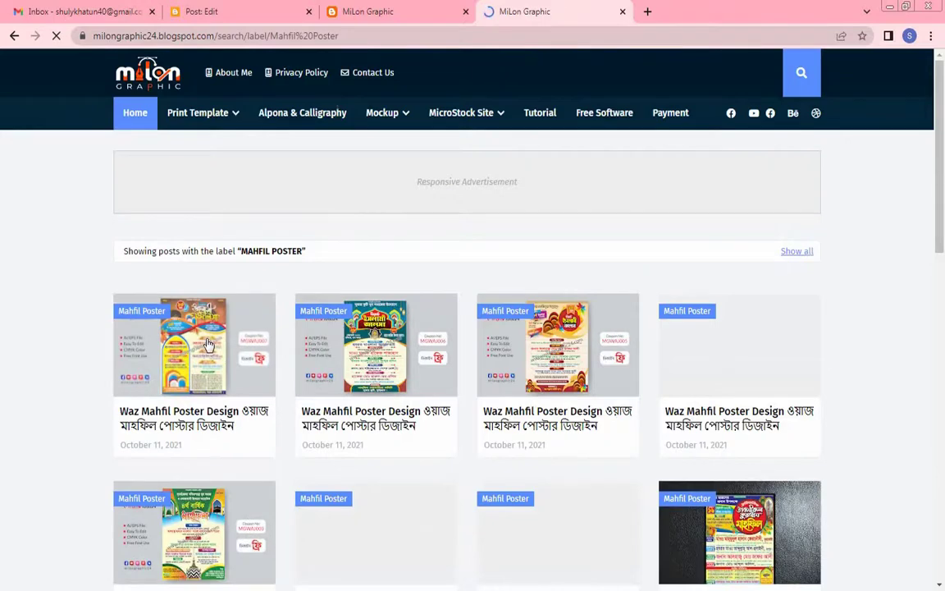
pyautogui.click(208, 344)
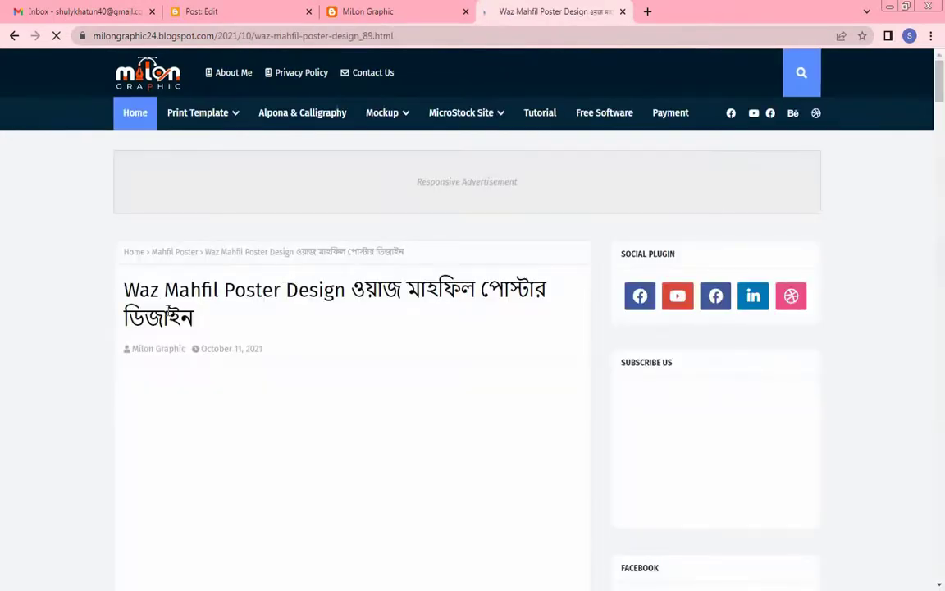
pyautogui.moveTo(125, 287); pyautogui.dragTo(154, 316)
pyautogui.click(214, 318)
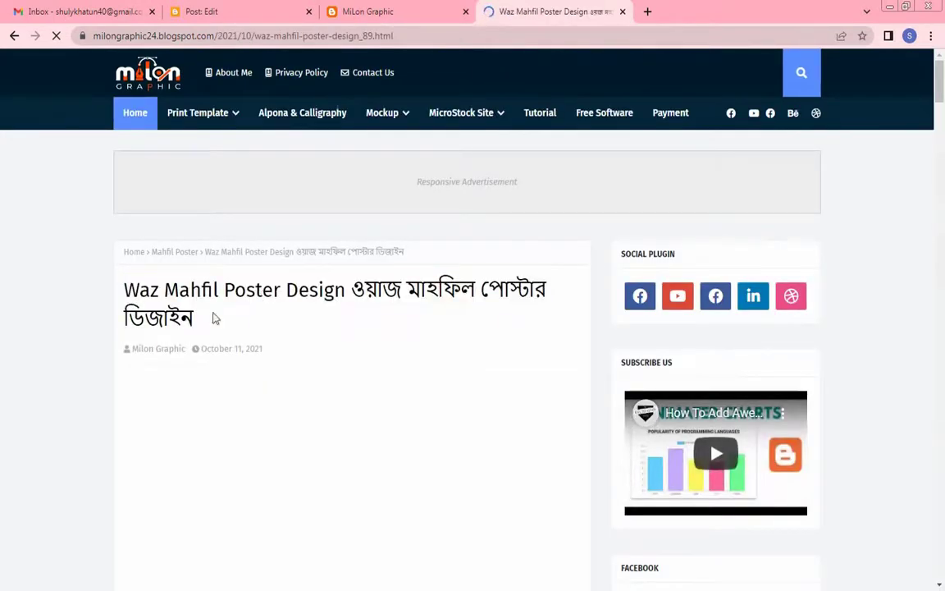
pyautogui.scroll(-2, 246, 320)
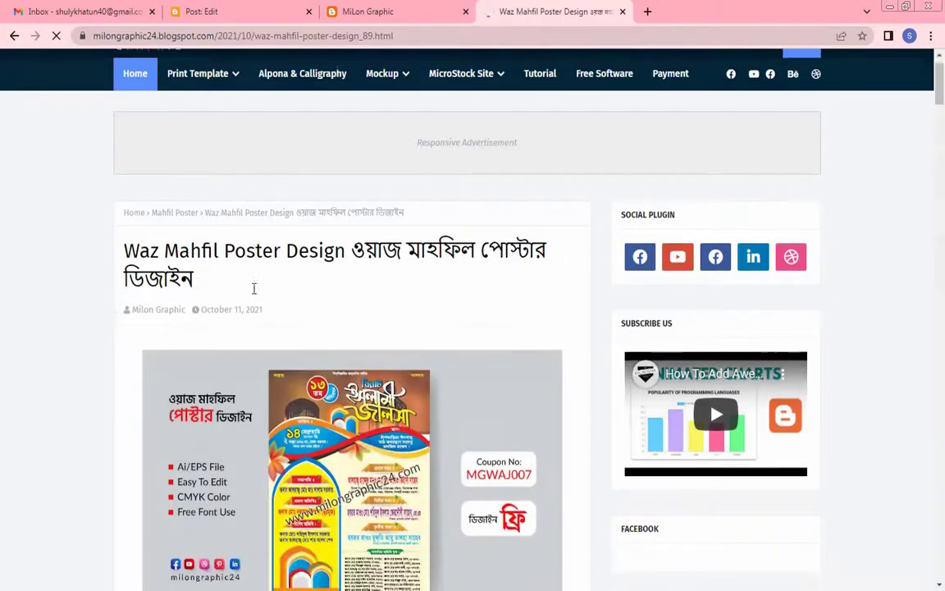
pyautogui.moveTo(123, 154); pyautogui.dragTo(194, 182)
pyautogui.hotkey('ctrl', 'c')
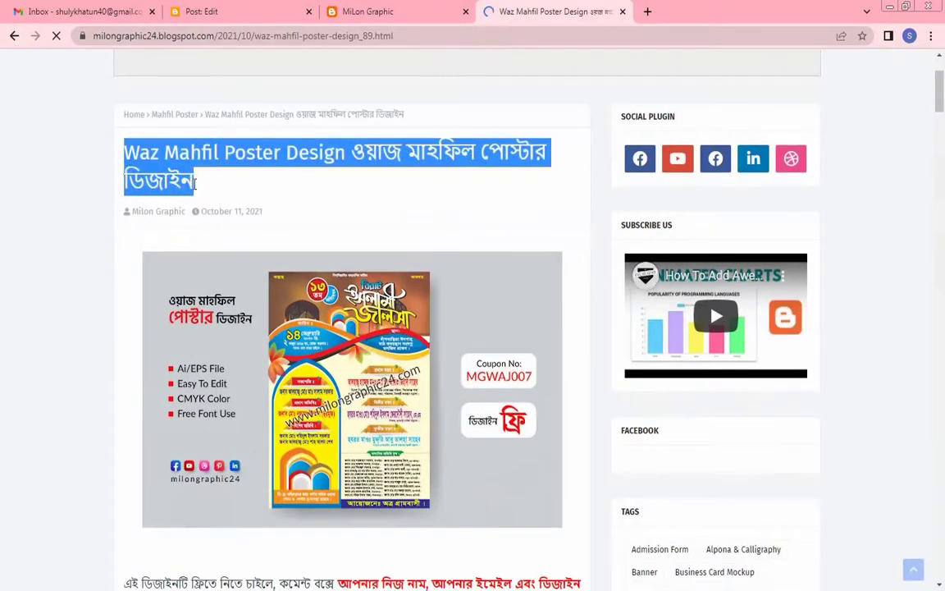
pyautogui.click(371, 13)
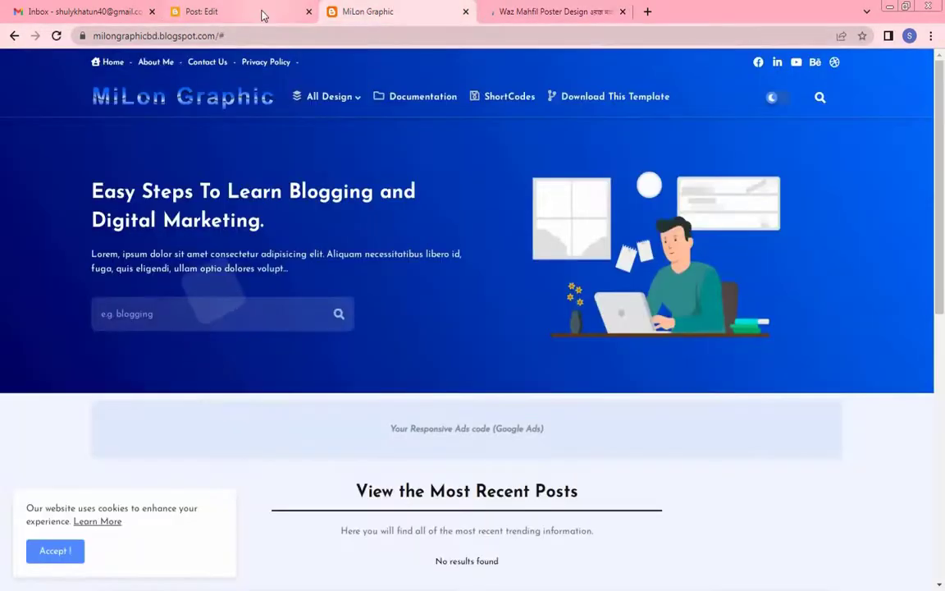
pyautogui.click(255, 12)
pyautogui.hotkey('ctrl', 'v')
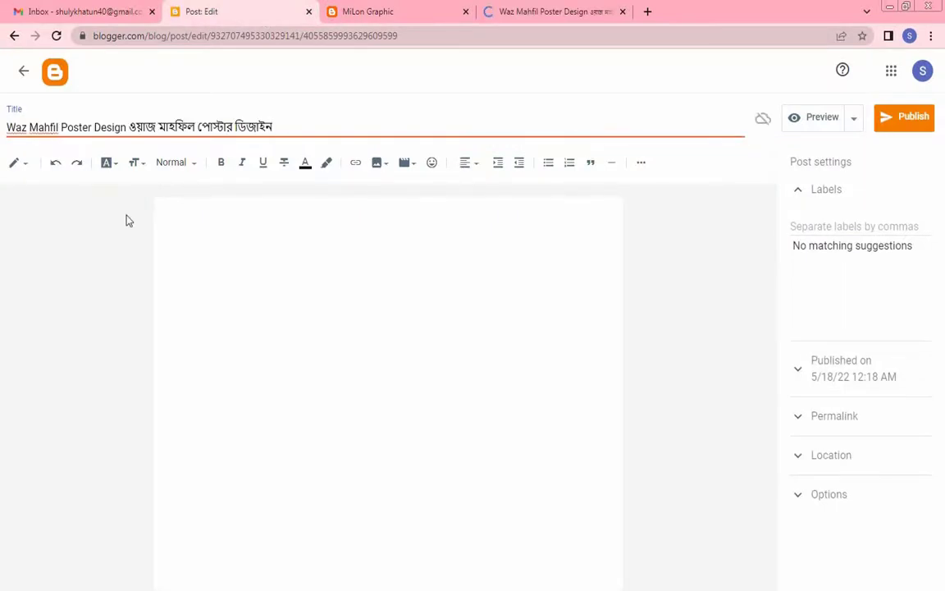
# - Copy the reference post's body text, from the paragraph below its image through the YouTube channel paragraph, into the new post's body
pyautogui.click(204, 211)
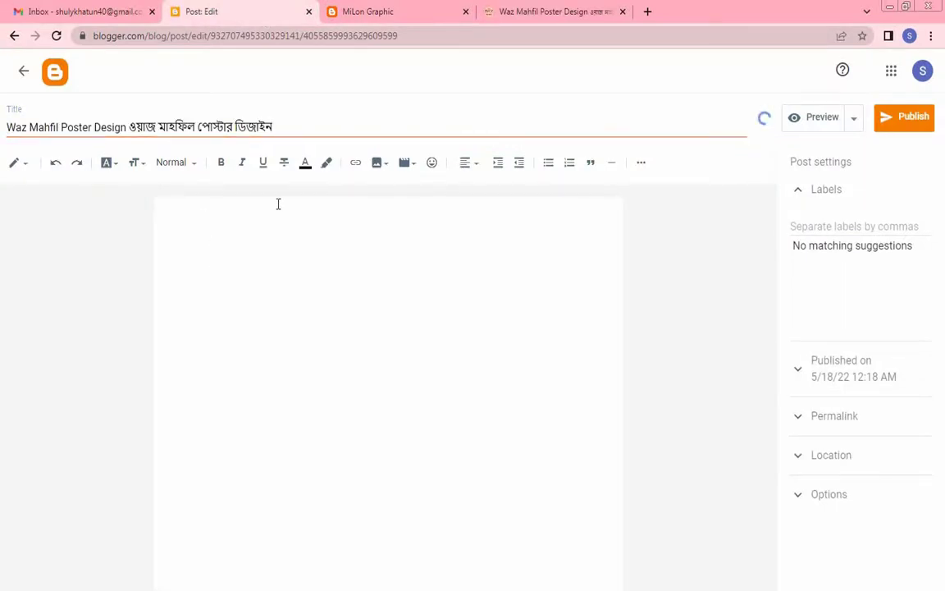
pyautogui.click(488, 14)
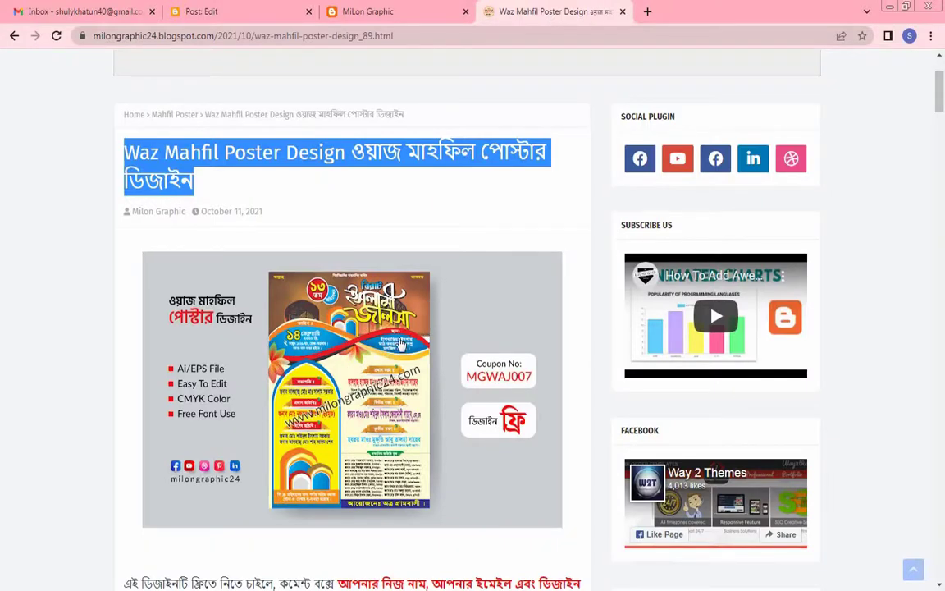
pyautogui.scroll(-4, 343, 354)
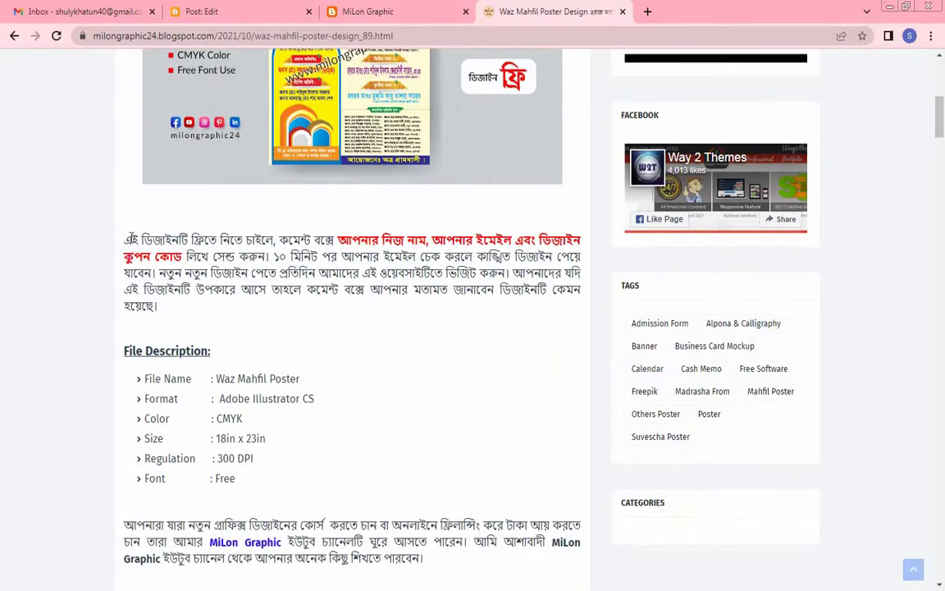
pyautogui.moveTo(126, 241); pyautogui.dragTo(425, 560)
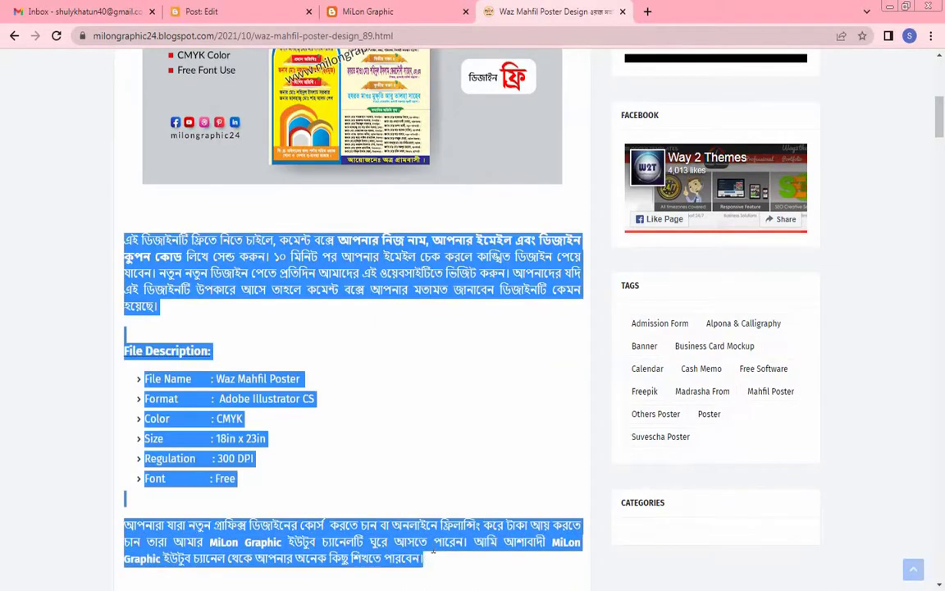
pyautogui.scroll(-4, 405, 439)
pyautogui.scroll(3, 406, 443)
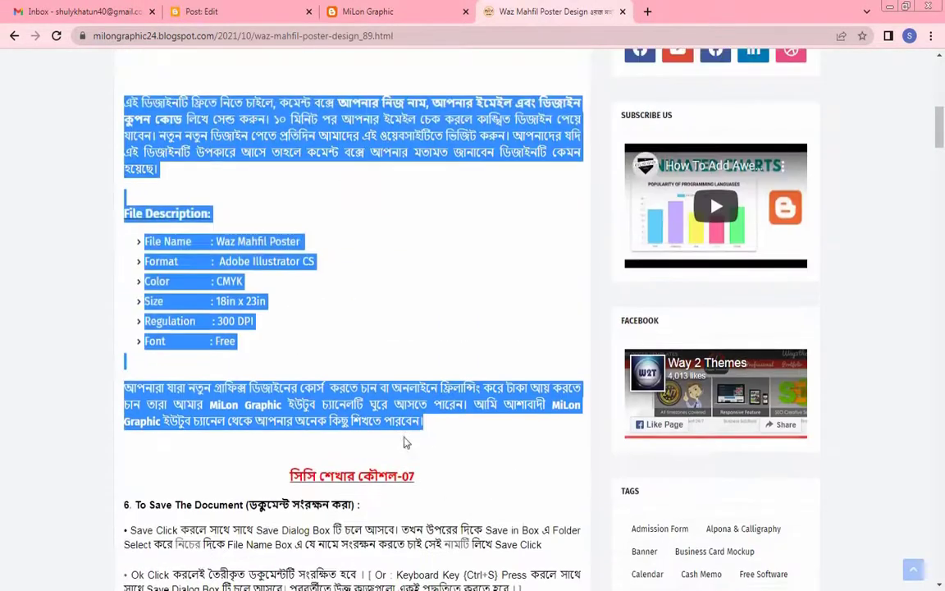
pyautogui.click(394, 12)
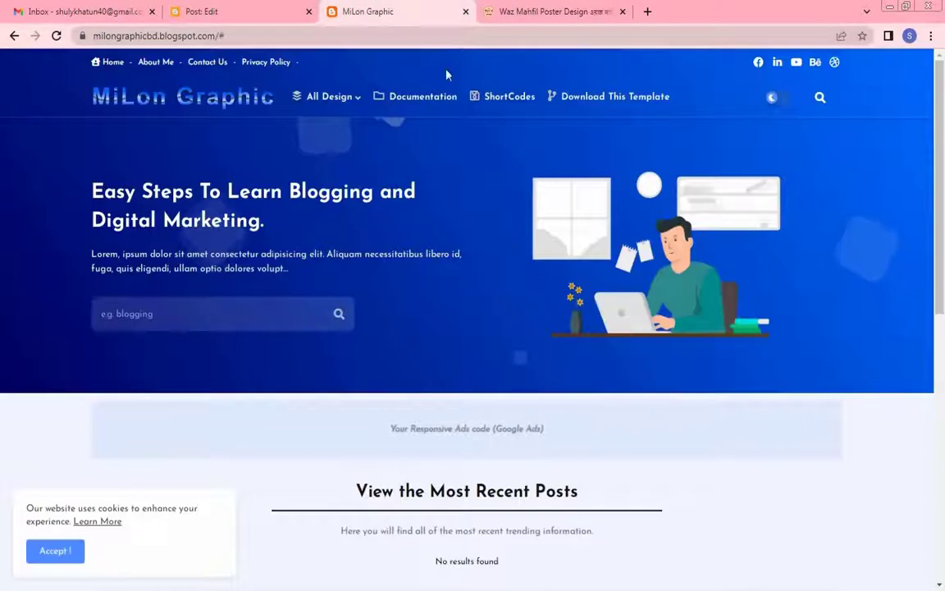
pyautogui.click(201, 12)
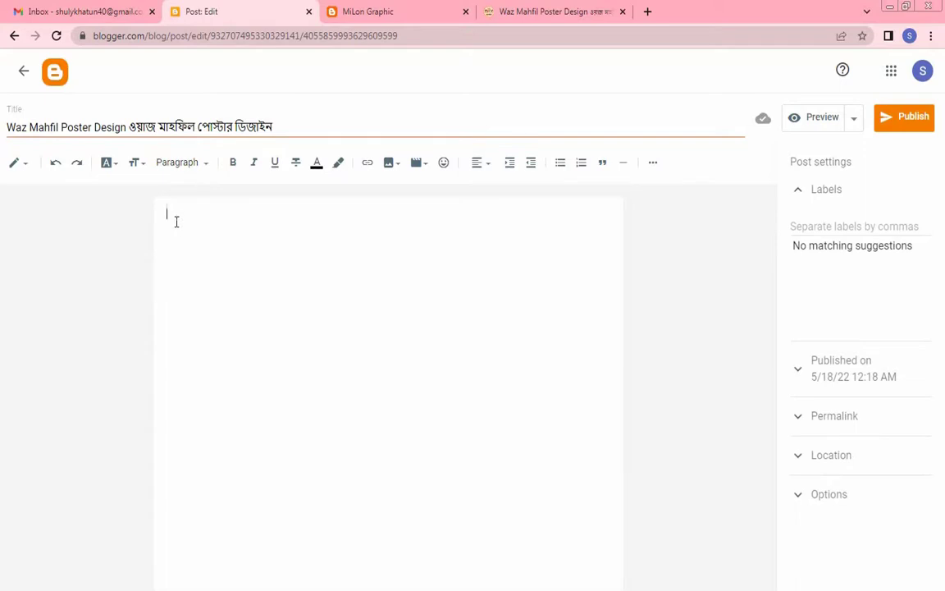
pyautogui.hotkey('ctrl', 'v')
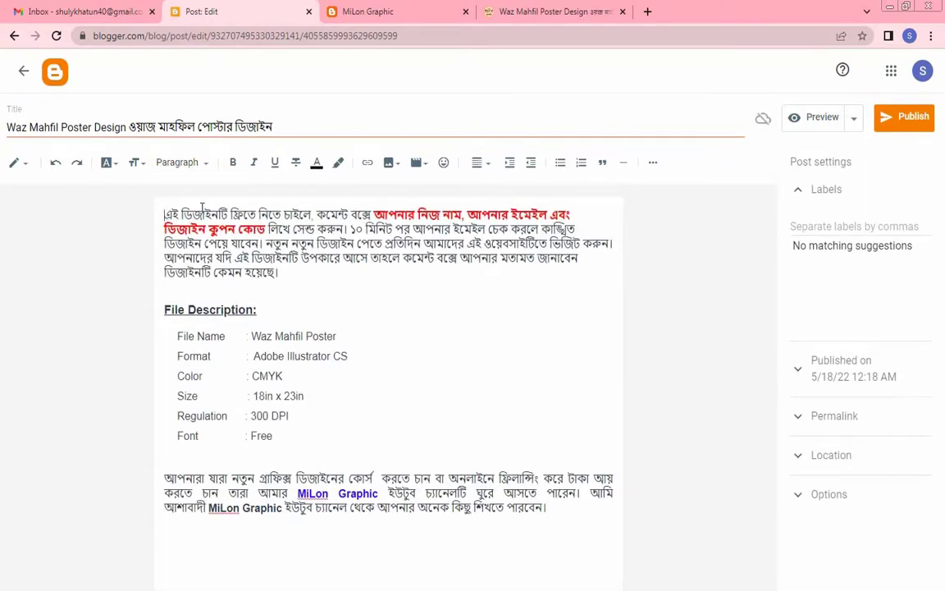
# - Add blank lines above the pasted body text and place the cursor in that empty space
pyautogui.press('Return')
pyautogui.press('Return')
pyautogui.press('Return')
pyautogui.press('Return')
pyautogui.press('Return')
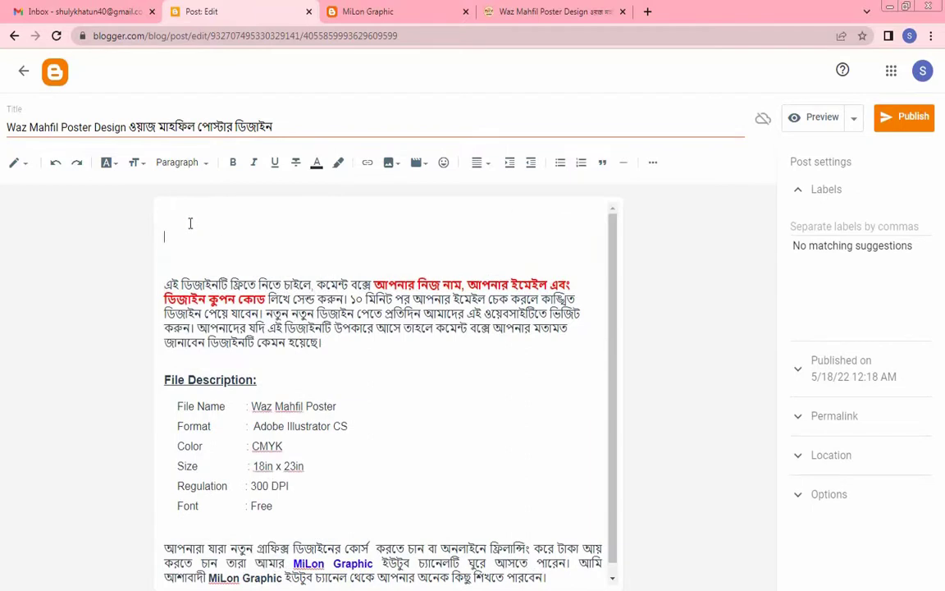
pyautogui.press('Down')
pyautogui.press('Up')
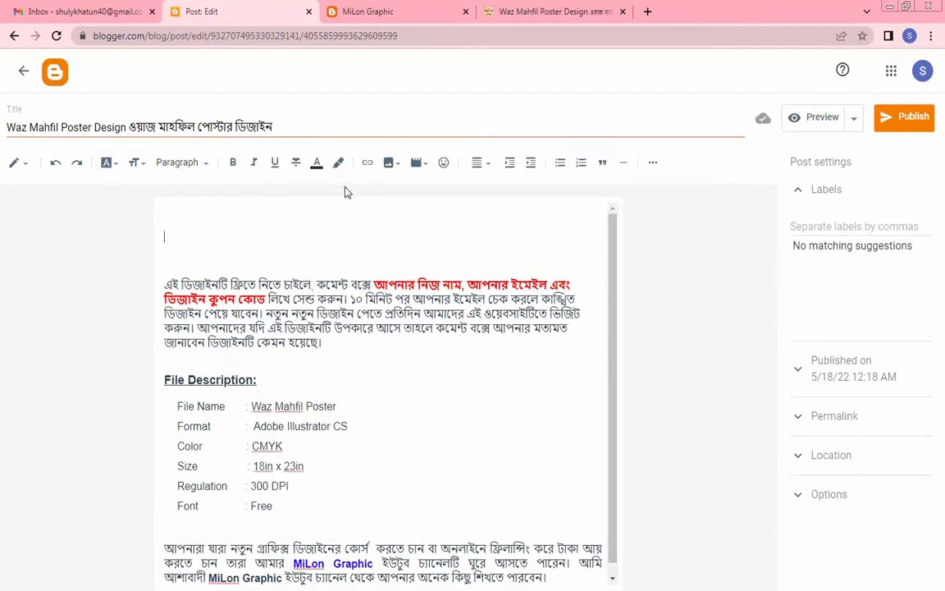
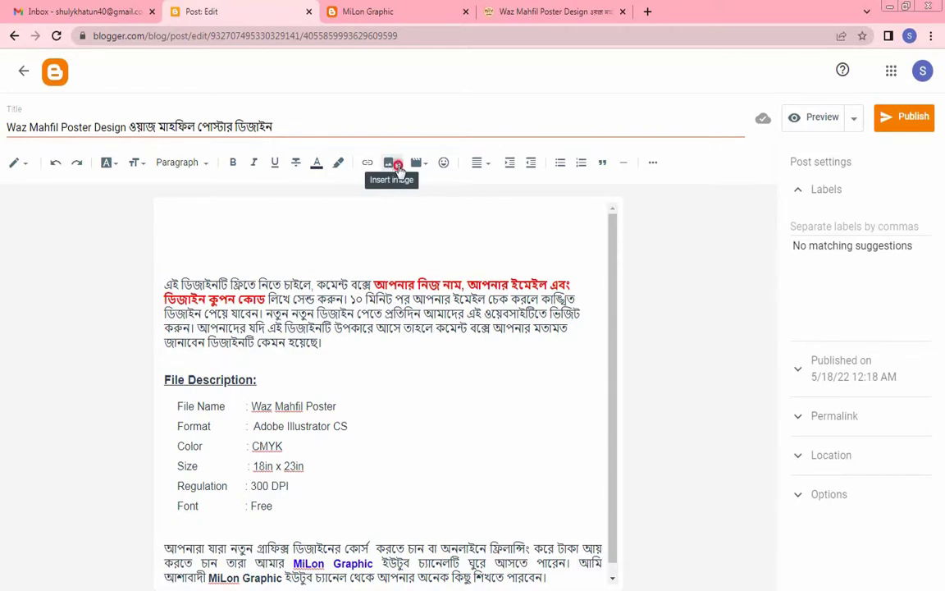
# - Upload the image MiLon-Graphic-Wallpaper-2 from the computer's Desktop File folder and insert it above the body text
pyautogui.click(396, 167)
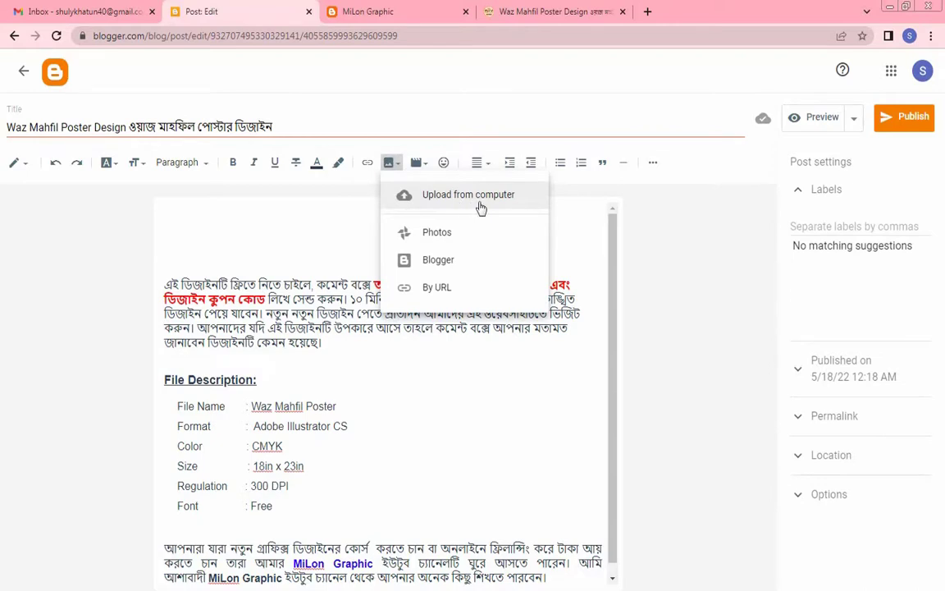
pyautogui.click(507, 202)
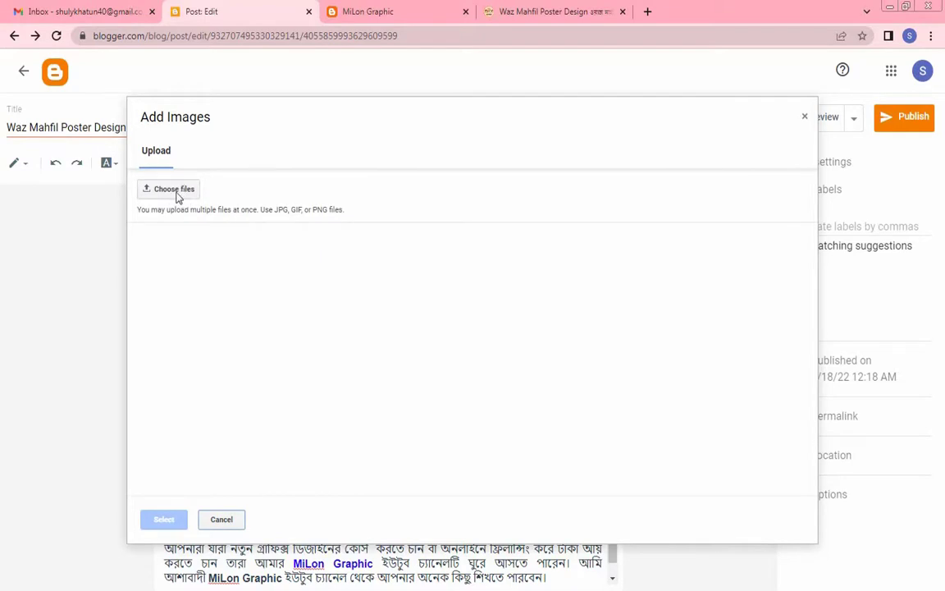
pyautogui.click(178, 196)
pyautogui.moveTo(388, 314); pyautogui.dragTo(384, 342)
pyautogui.click(153, 251)
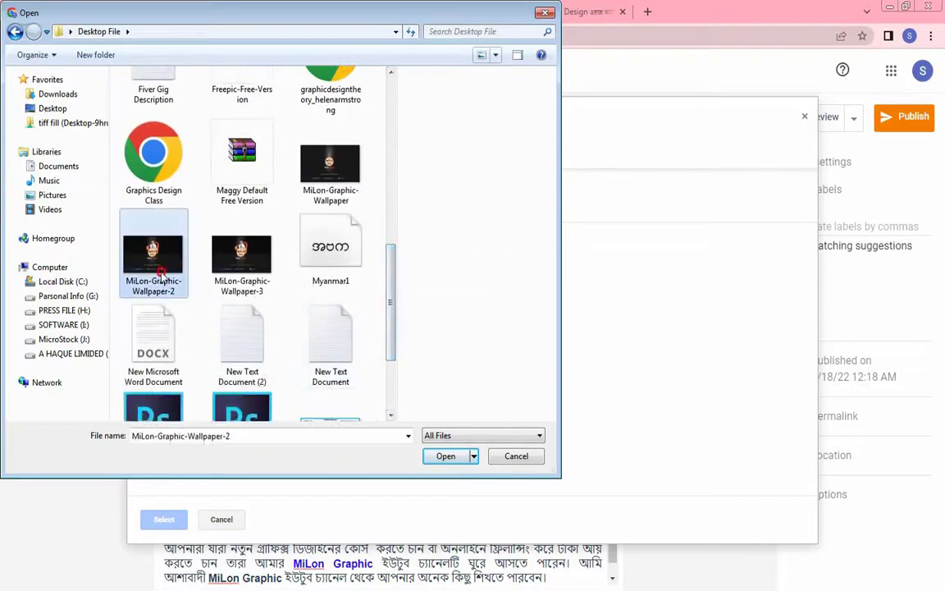
pyautogui.click(445, 456)
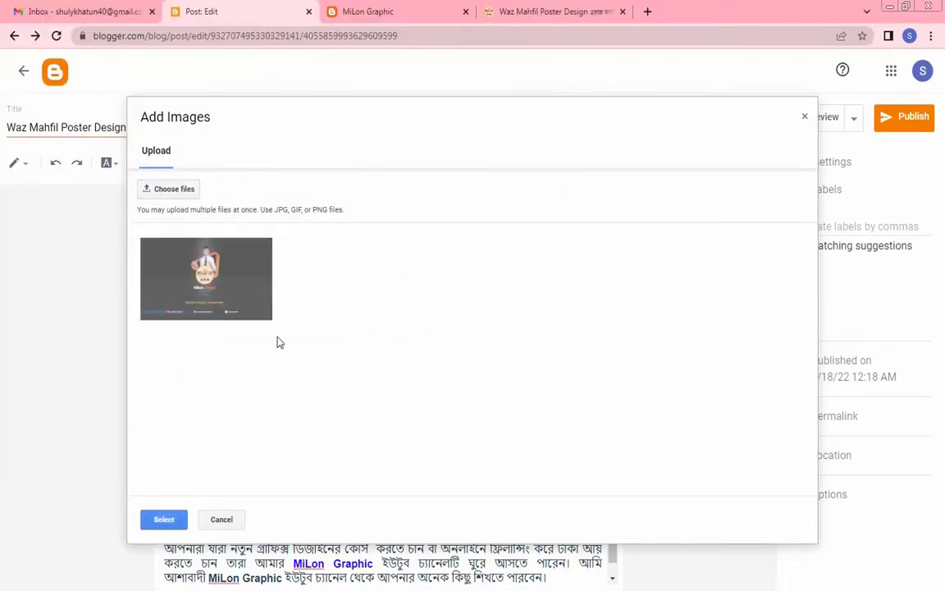
pyautogui.click(220, 283)
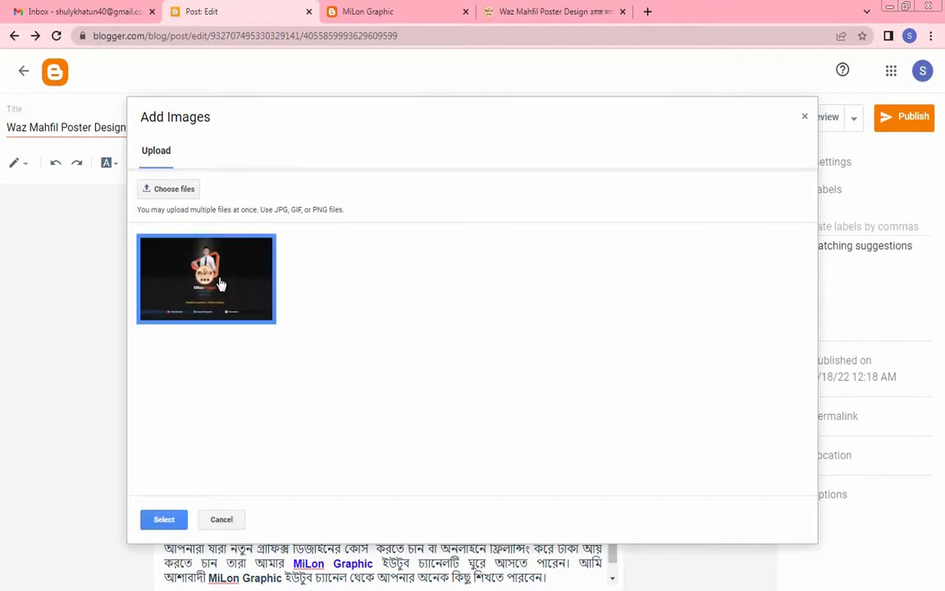
pyautogui.click(165, 519)
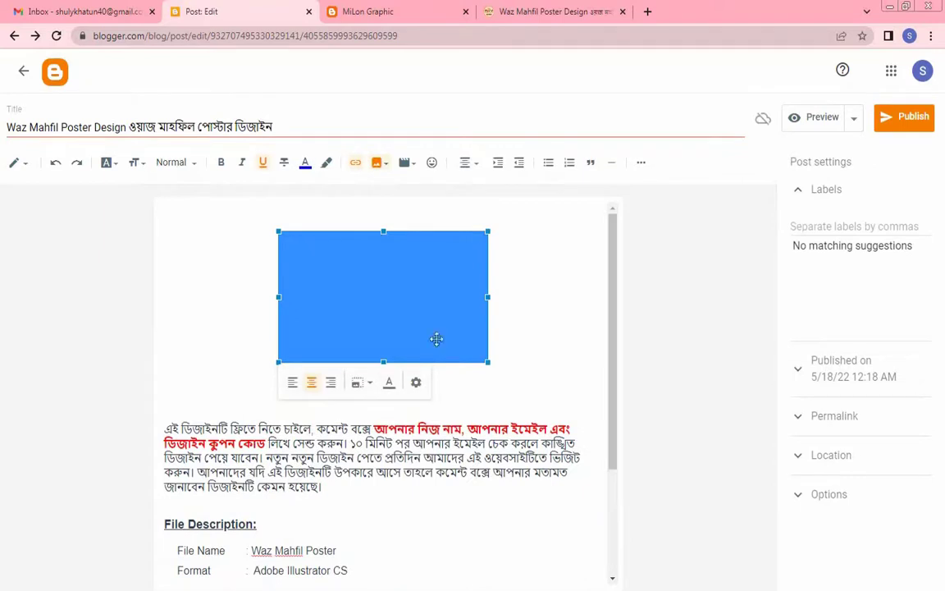
# - Open the inserted image's settings and enter "Waz Mahfil Poster" as its alt text
pyautogui.click(499, 334)
pyautogui.click(415, 302)
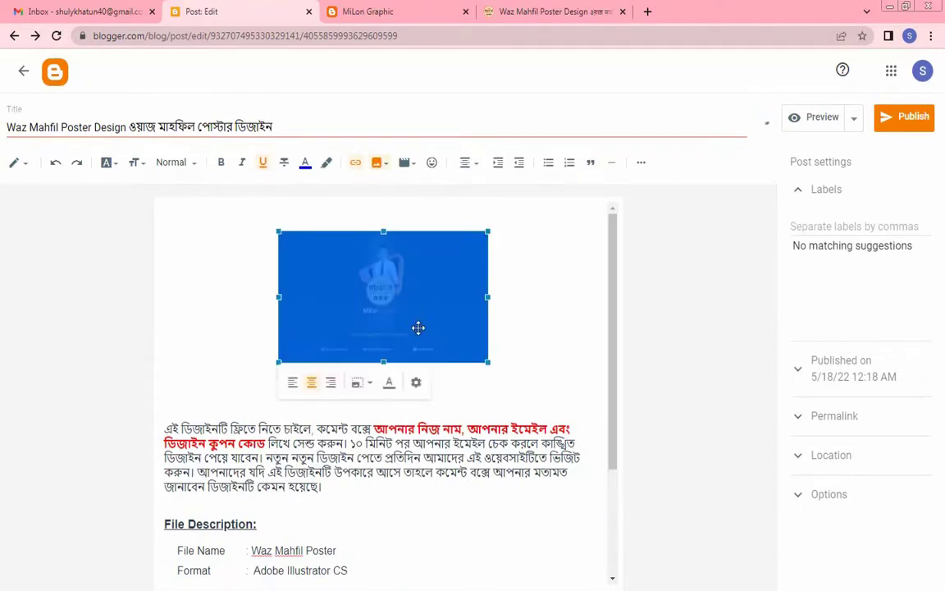
pyautogui.click(416, 384)
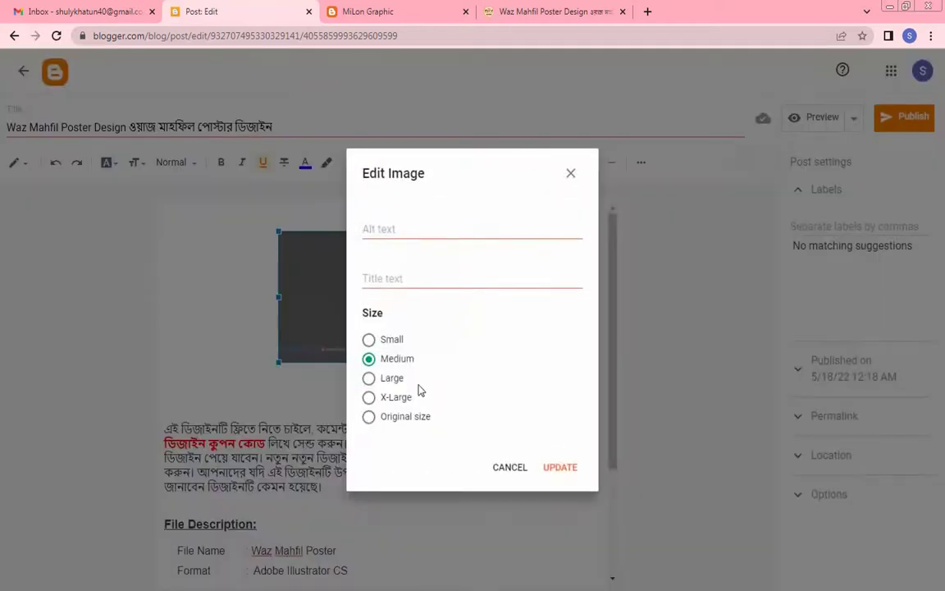
pyautogui.click(398, 233)
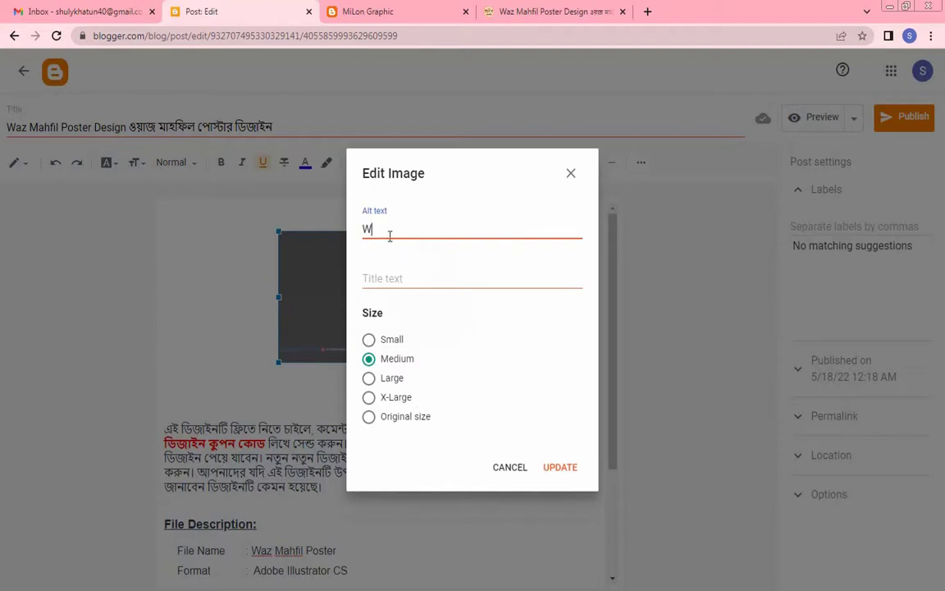
pyautogui.write('Waz Mahfil Poster')
pyautogui.moveTo(363, 229); pyautogui.dragTo(452, 229)
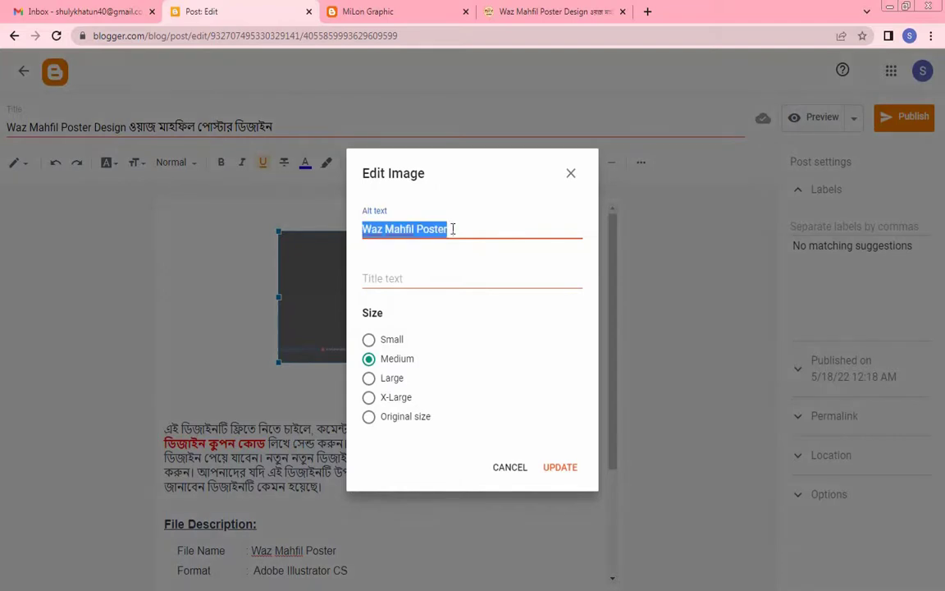
pyautogui.click(464, 232)
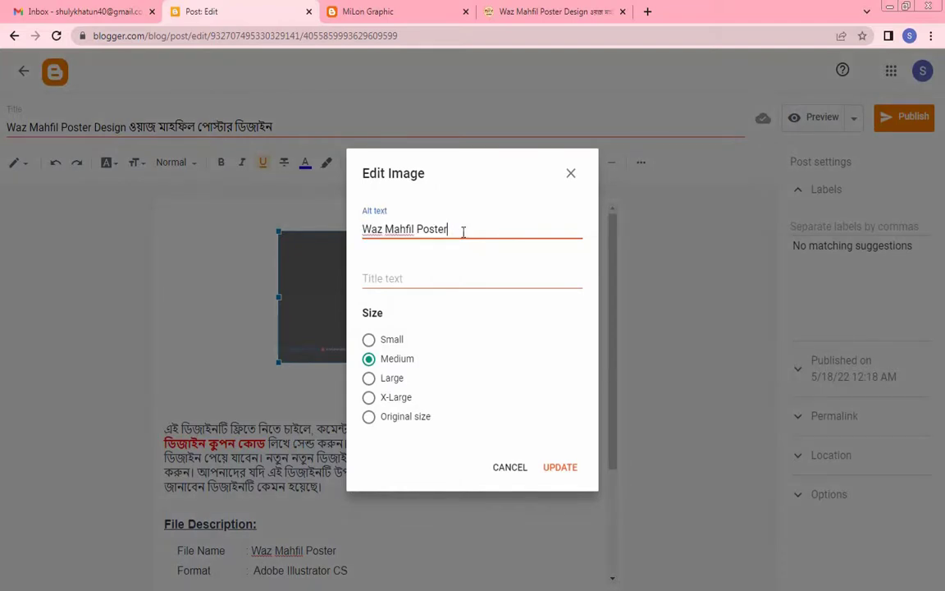
# - Copy the alt text "Waz Mahfil Poster" into the image's title text
pyautogui.moveTo(460, 232); pyautogui.dragTo(369, 228)
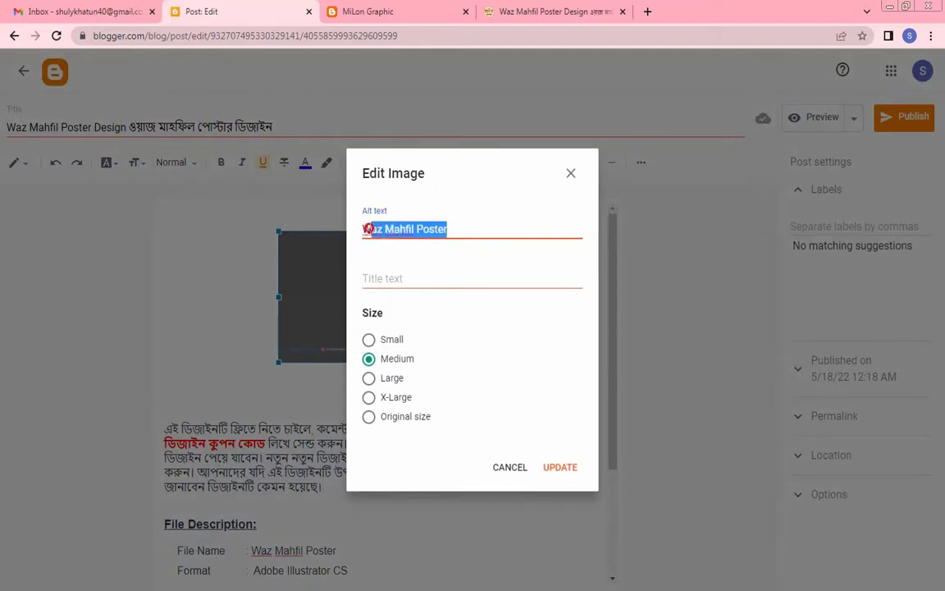
pyautogui.click(459, 229)
pyautogui.moveTo(459, 229); pyautogui.dragTo(349, 232)
pyautogui.hotkey('ctrl', 'c')
pyautogui.click(418, 277)
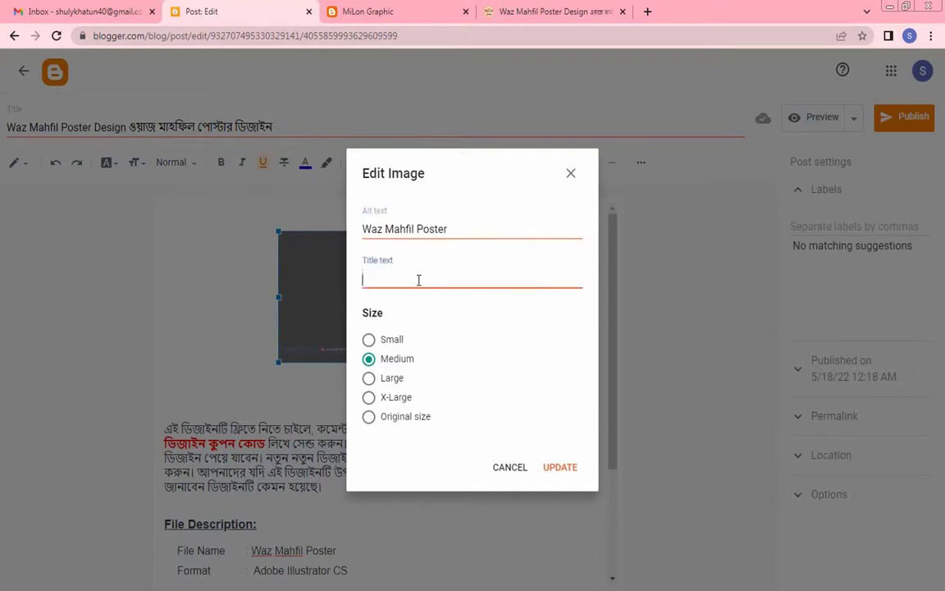
pyautogui.hotkey('ctrl', 'v')
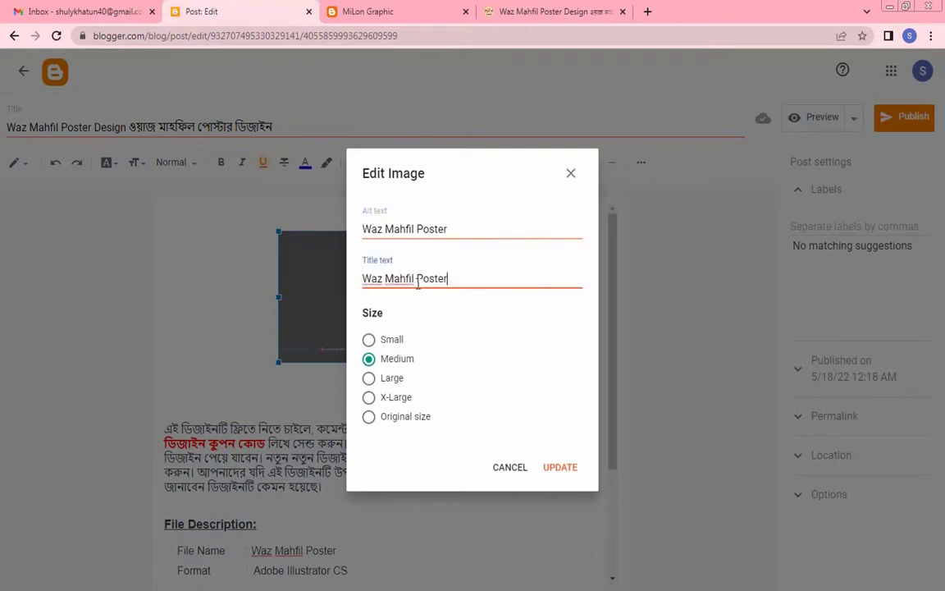
# - Set the image size to X-Large, update the image, and remove extra blank space below it
pyautogui.click(369, 398)
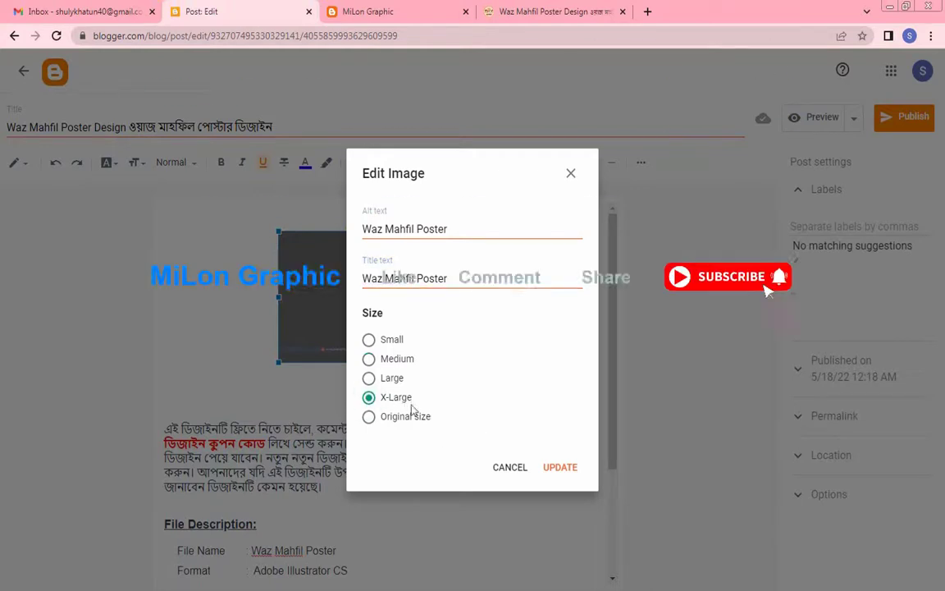
pyautogui.click(562, 468)
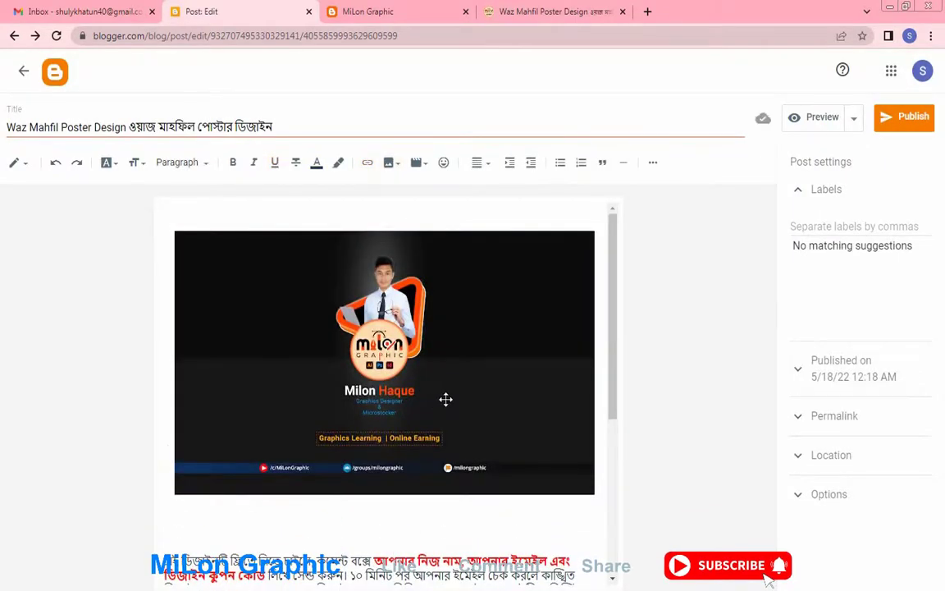
pyautogui.press('Delete')
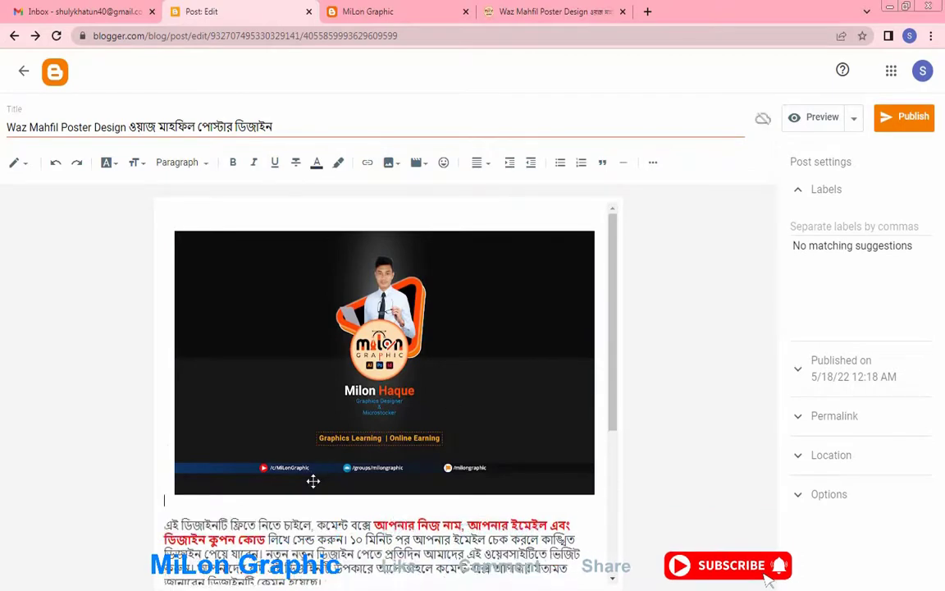
# - Set the post image's size to Large and update it
pyautogui.click(401, 390)
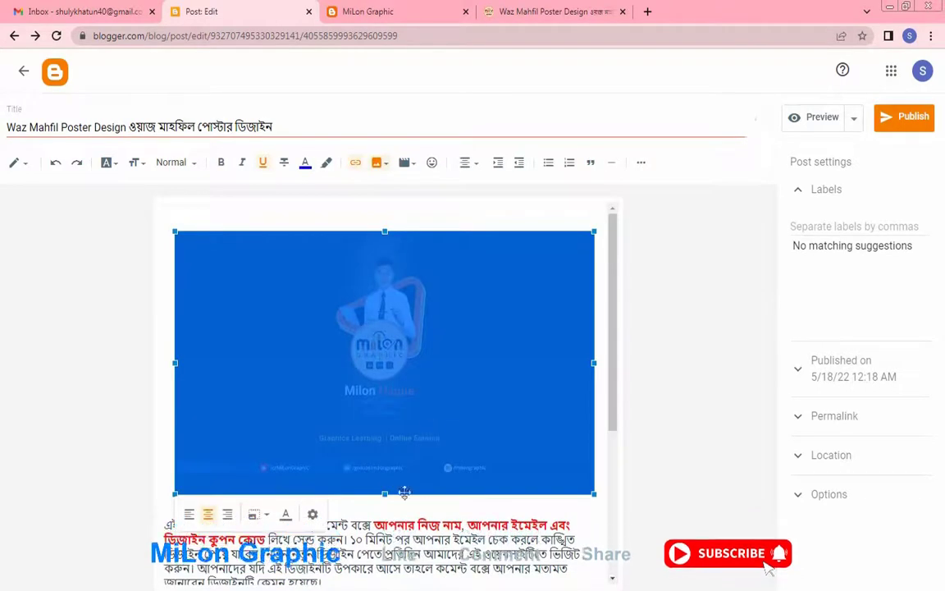
pyautogui.click(312, 516)
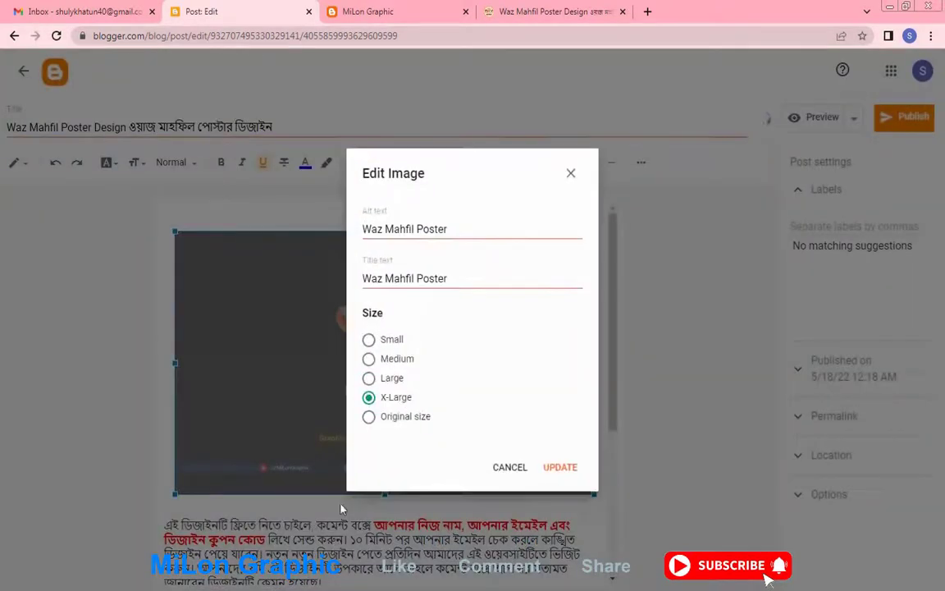
pyautogui.click(369, 378)
pyautogui.click(556, 469)
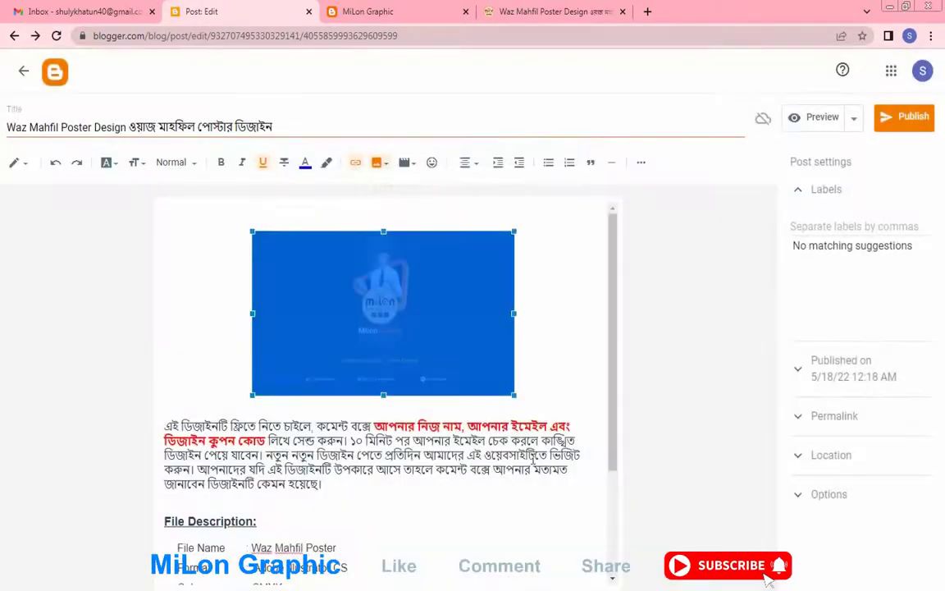
# - Change the post image's size to X-Large and update it
pyautogui.click(450, 366)
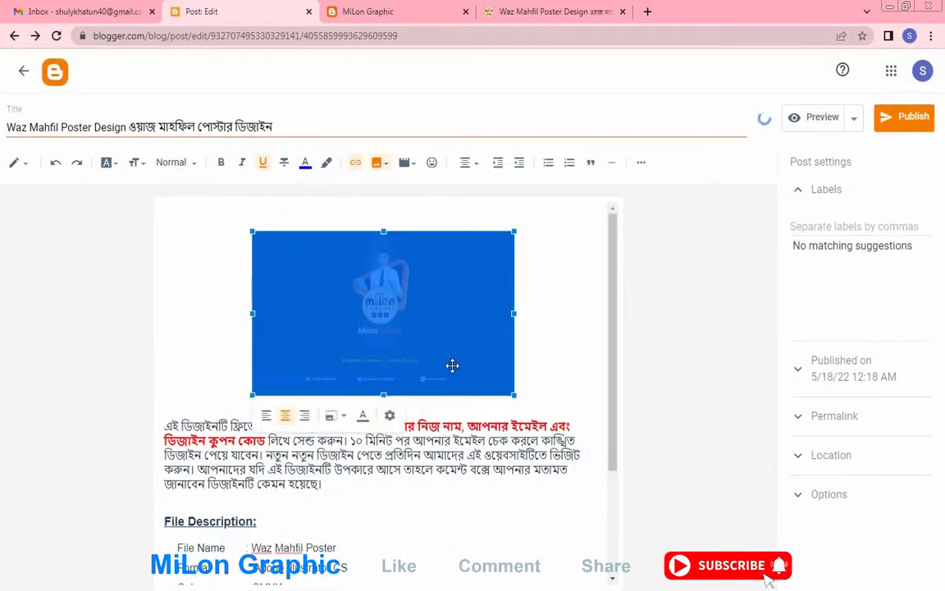
pyautogui.click(390, 415)
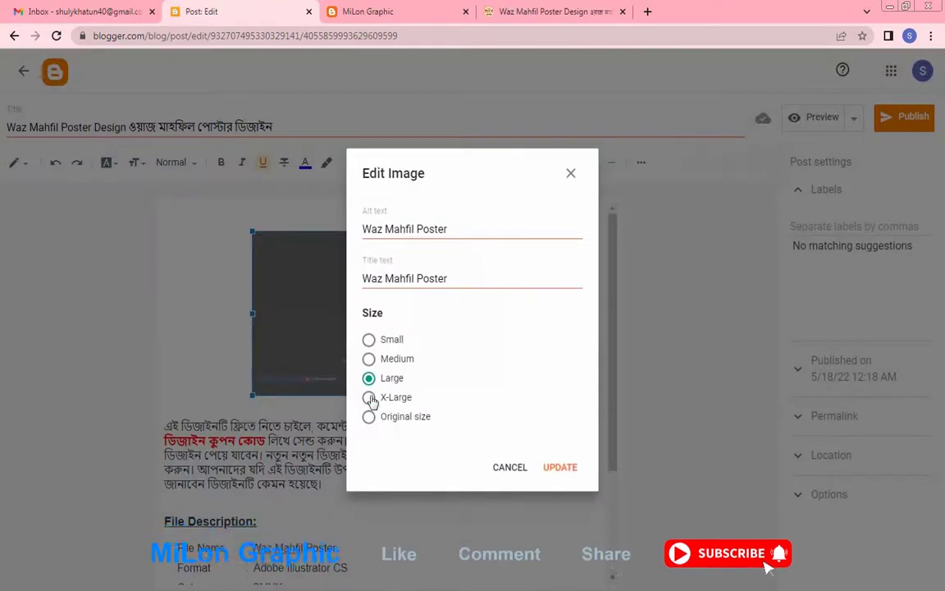
pyautogui.click(369, 397)
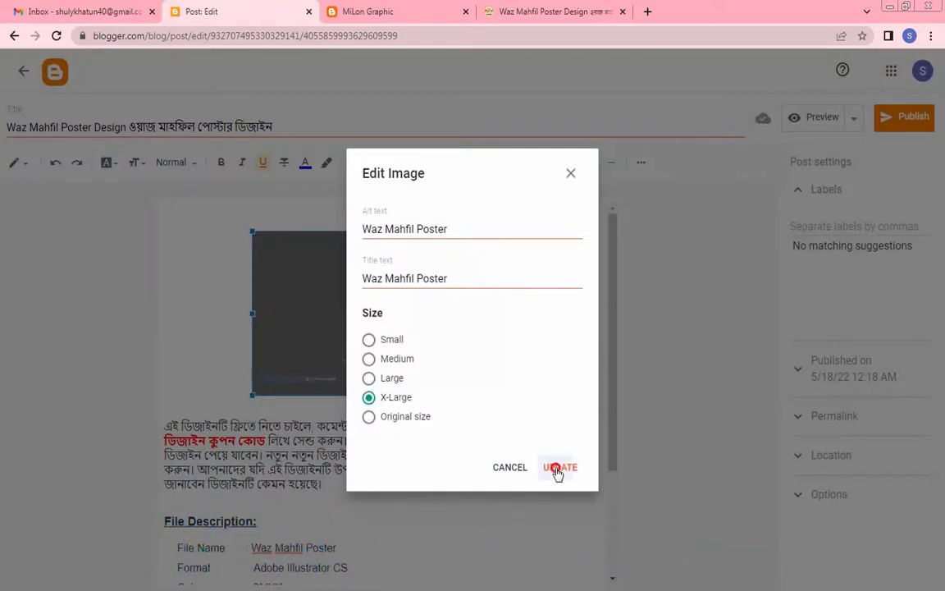
pyautogui.click(559, 469)
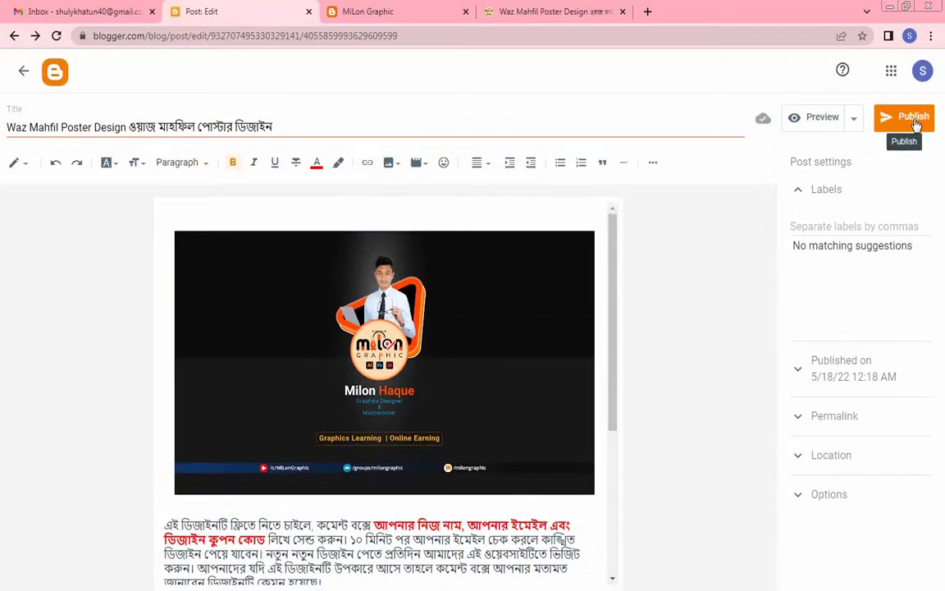
# - Preview the Waz Mahfil Poster post, close the preview, and look over the post content in the editor
pyautogui.click(812, 119)
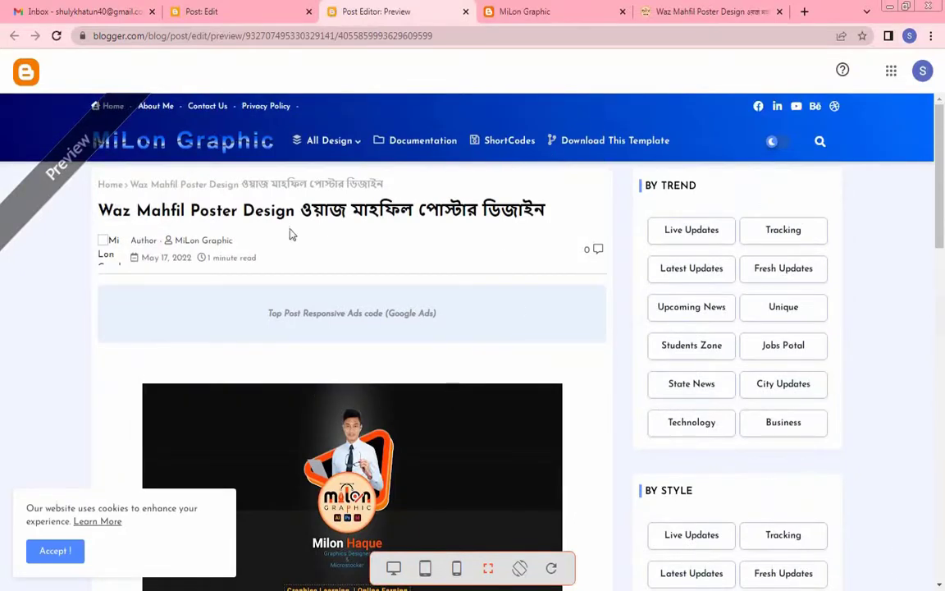
pyautogui.click(465, 11)
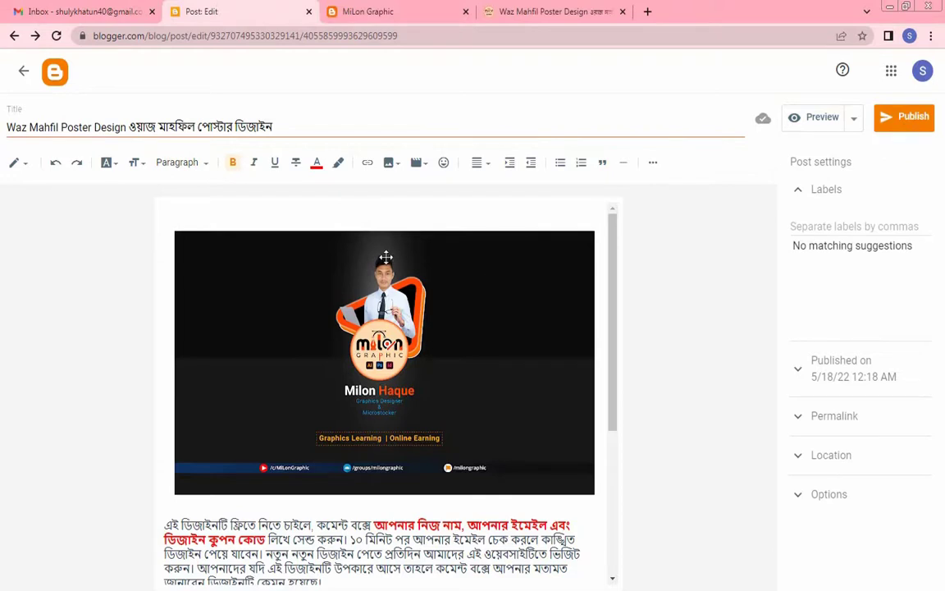
pyautogui.scroll(-2, 428, 328)
pyautogui.scroll(2, 432, 338)
# - Check the All Design submenu on the live blog and add the label "Poster" to the post
pyautogui.click(409, 12)
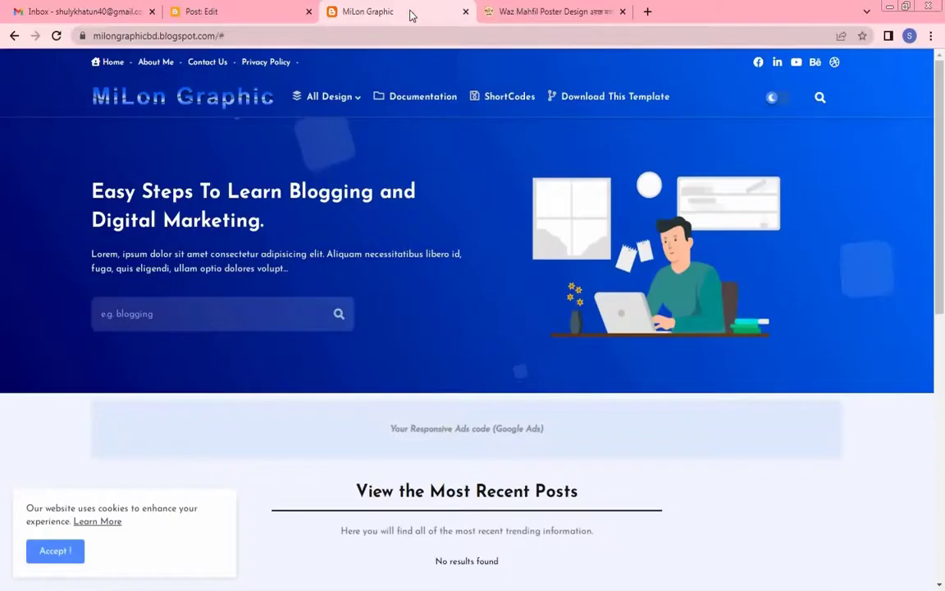
pyautogui.moveTo(324, 102)
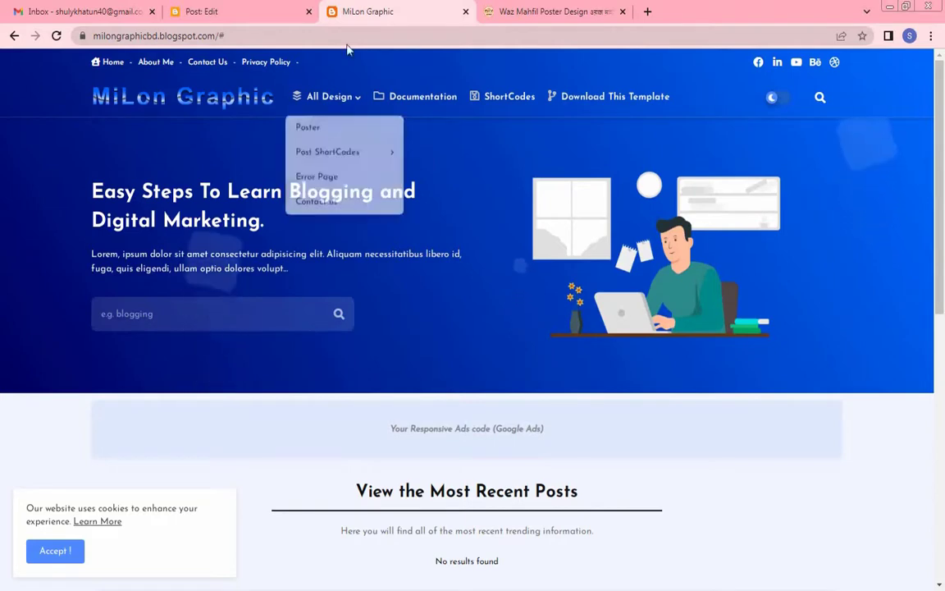
pyautogui.click(246, 11)
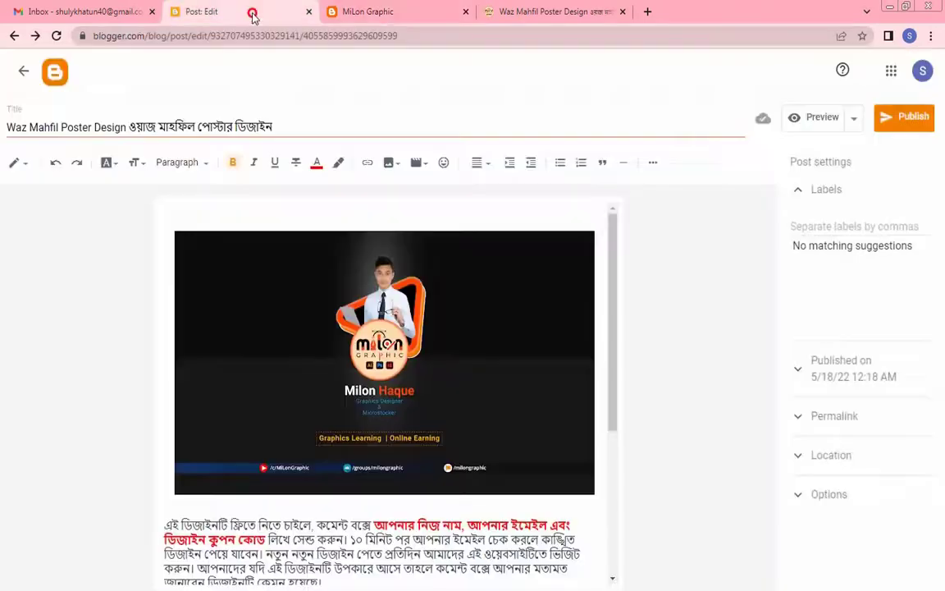
pyautogui.click(811, 226)
pyautogui.write('Poster')
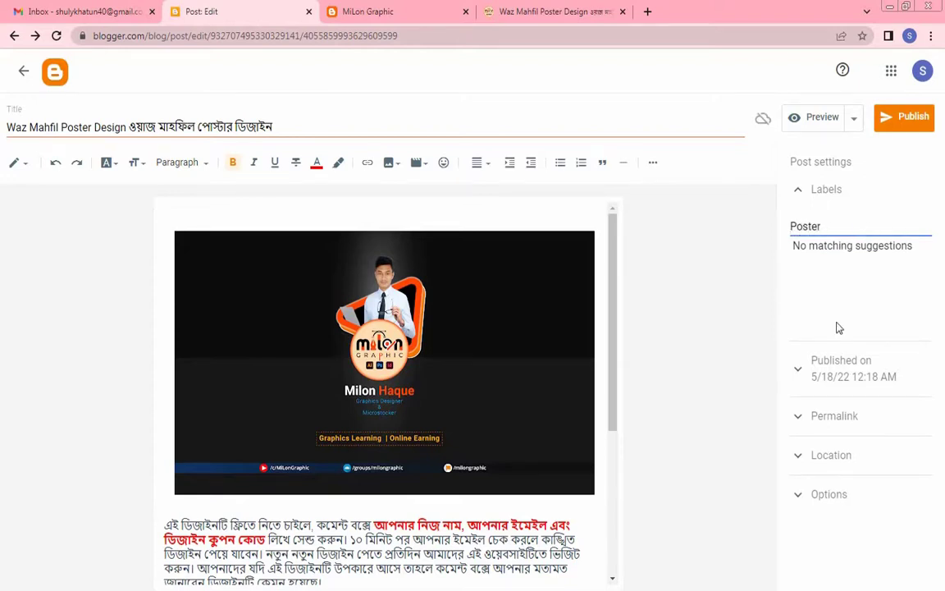
# - Review the post's publication date, permalink, location and reader comment settings
pyautogui.click(843, 363)
pyautogui.click(845, 257)
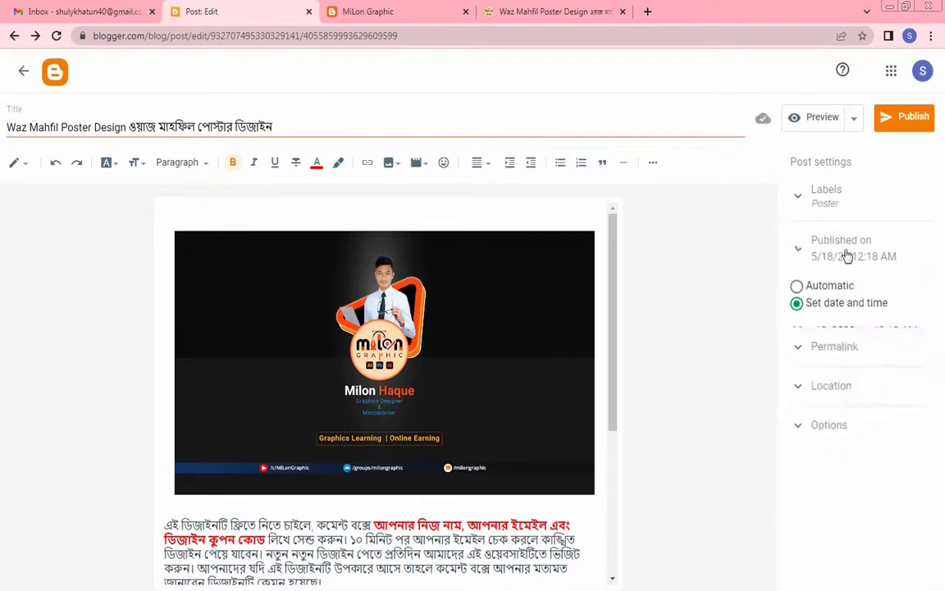
pyautogui.click(862, 305)
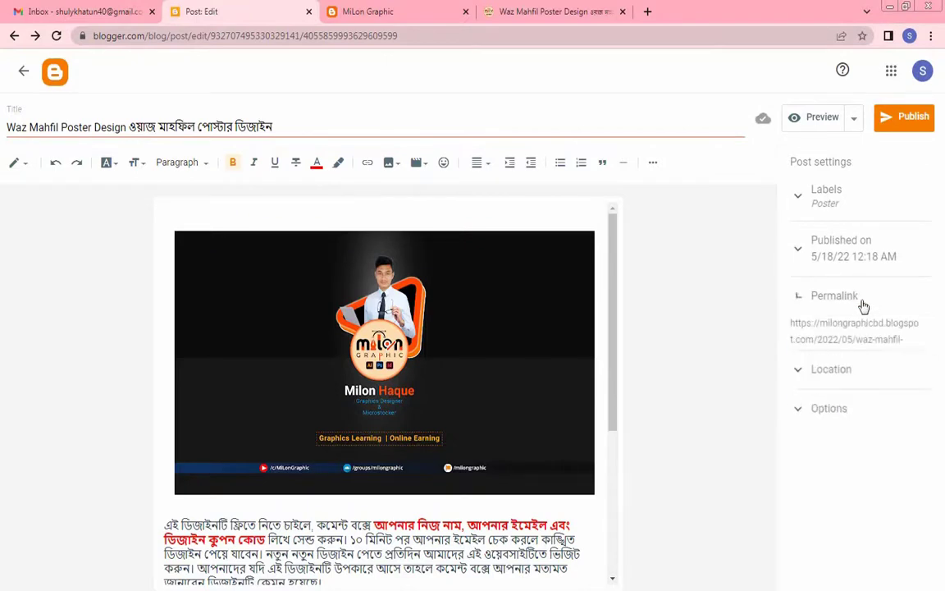
pyautogui.click(863, 306)
pyautogui.click(845, 344)
pyautogui.click(848, 345)
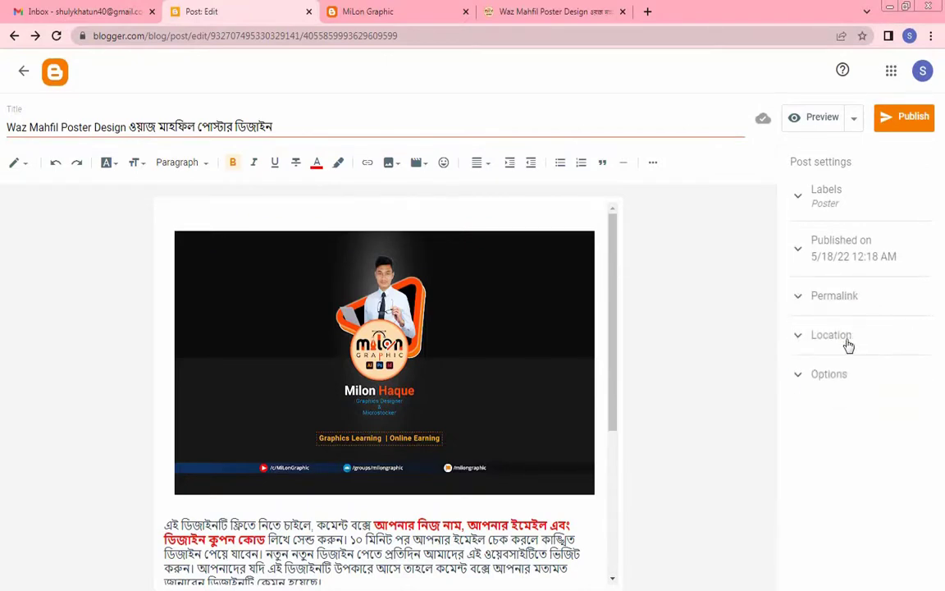
pyautogui.click(840, 375)
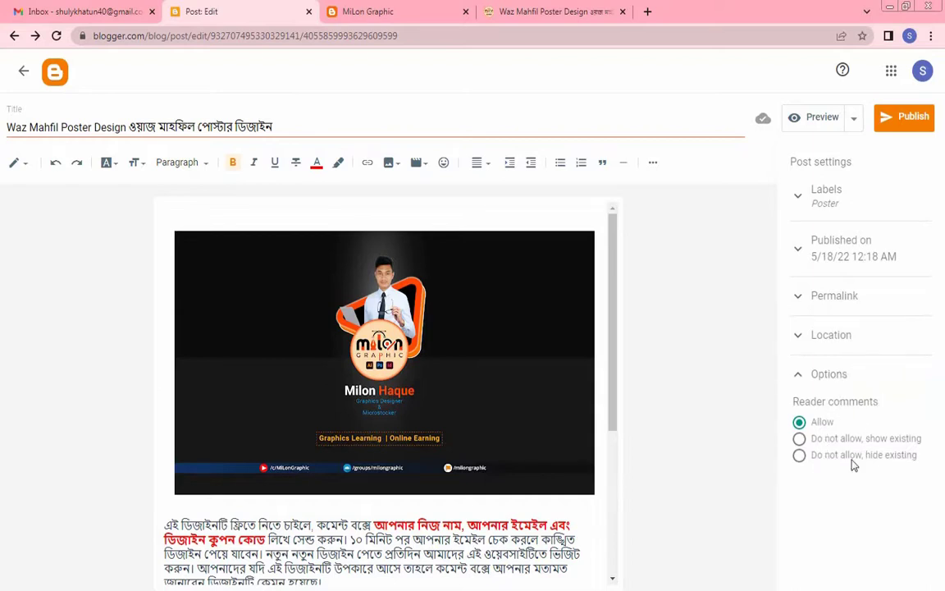
pyautogui.click(823, 376)
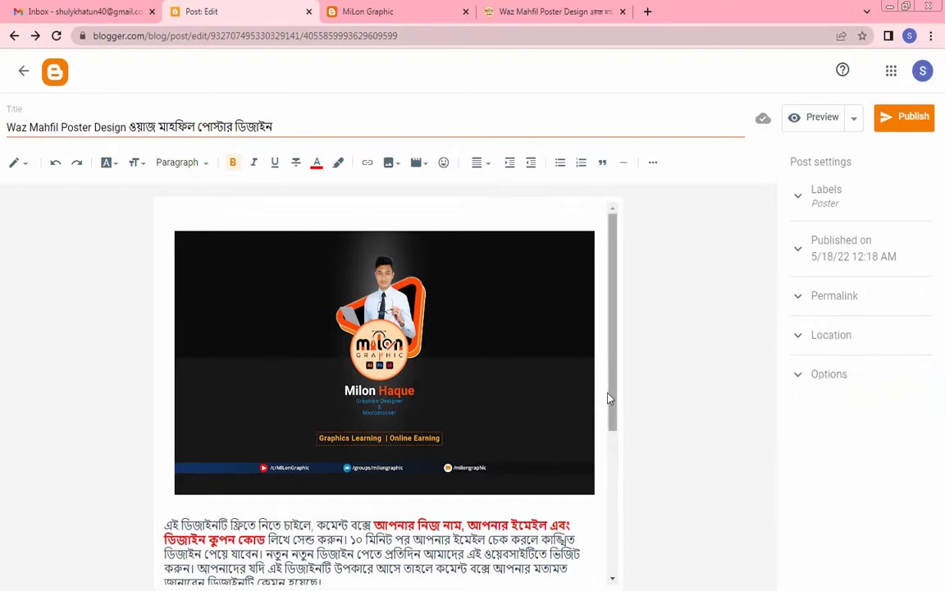
# - Check the post body a last time, then publish the post and confirm the publication
pyautogui.scroll(-3, 363, 392)
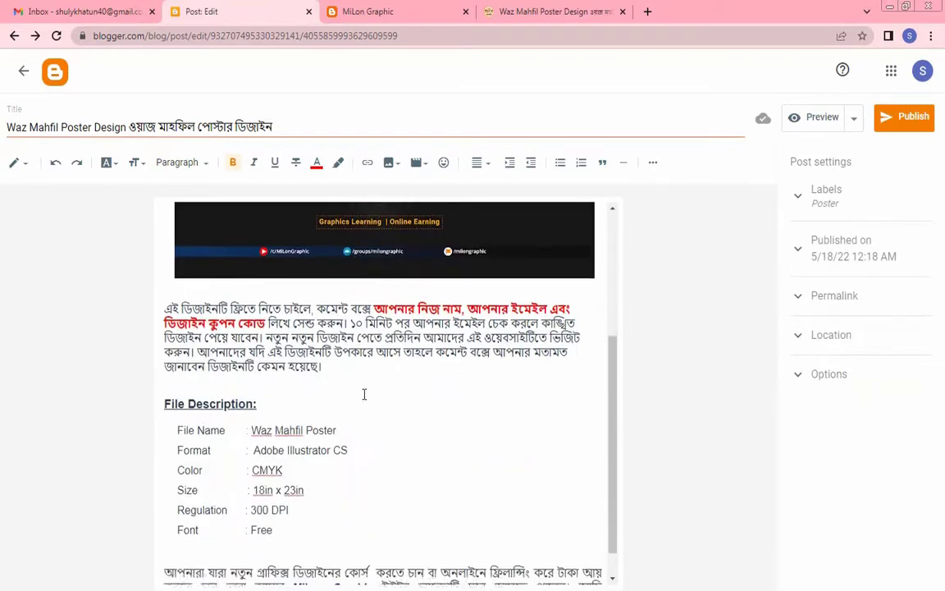
pyautogui.scroll(3, 363, 392)
pyautogui.click(916, 120)
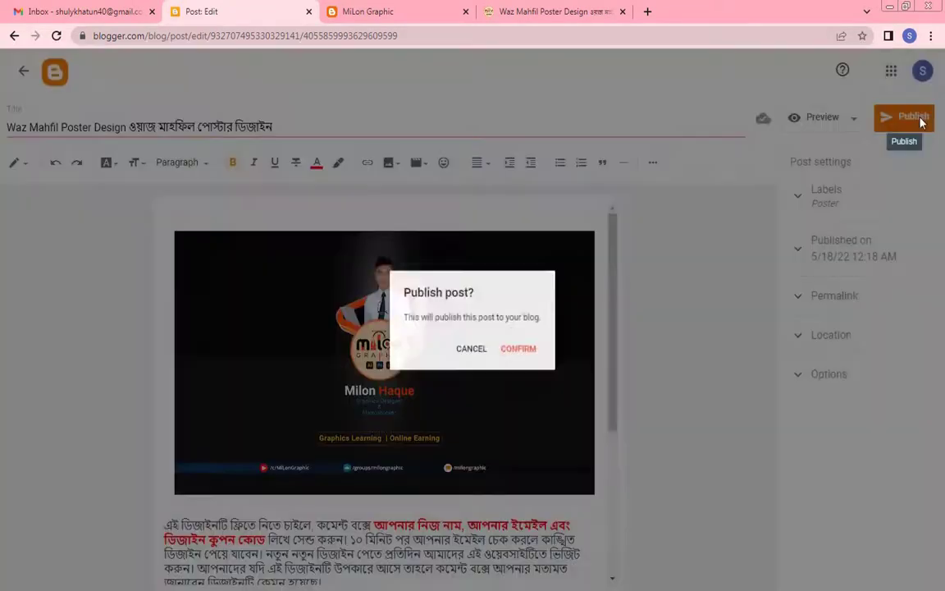
pyautogui.click(539, 358)
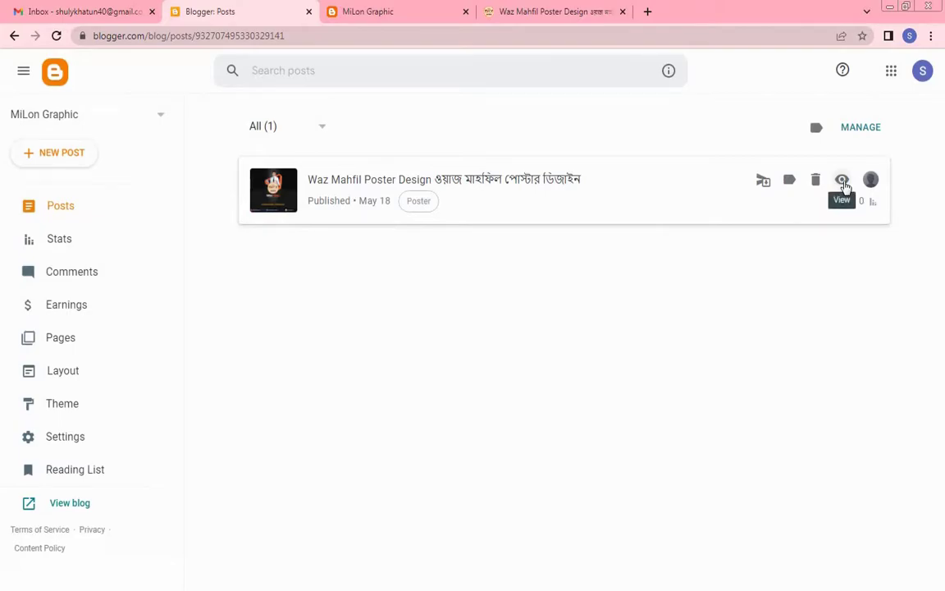
# - View the published Waz Mahfil post on the blog and look through it down to the Labels section
pyautogui.click(843, 181)
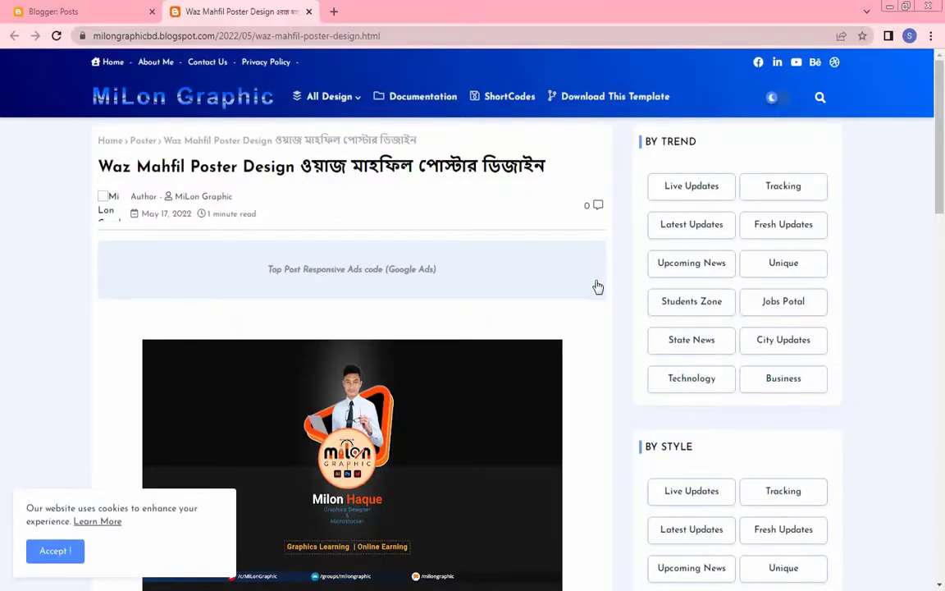
pyautogui.scroll(-1, 627, 284)
pyautogui.scroll(-8, 648, 285)
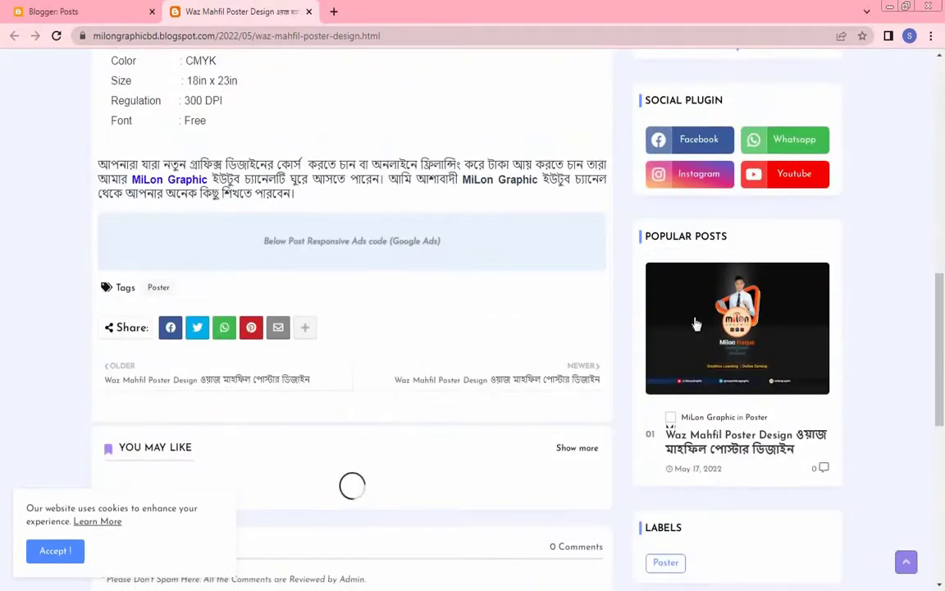
pyautogui.scroll(-1, 694, 318)
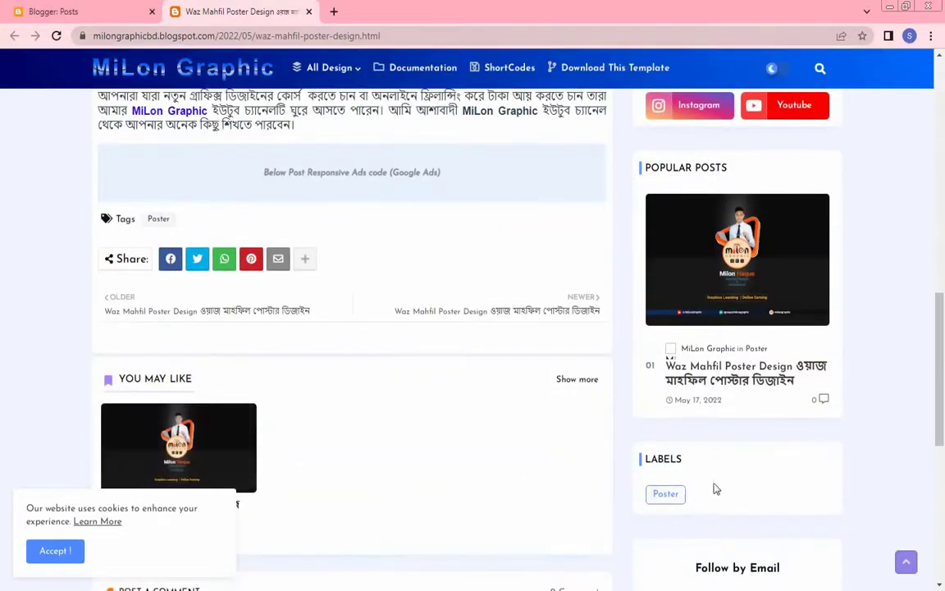
# - Open the blog's Poster label page and copy its full web address
pyautogui.click(666, 495)
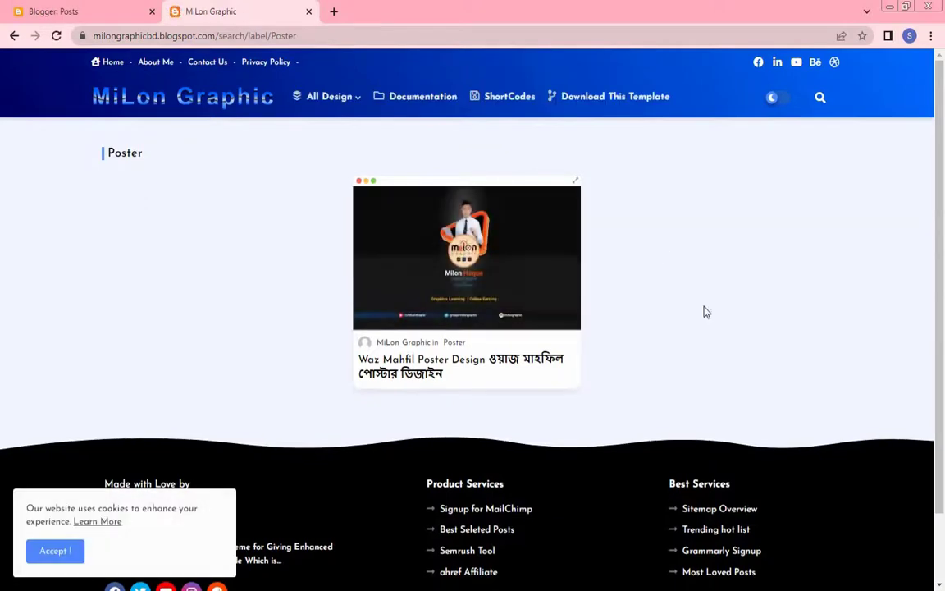
pyautogui.click(122, 34)
pyautogui.press('End')
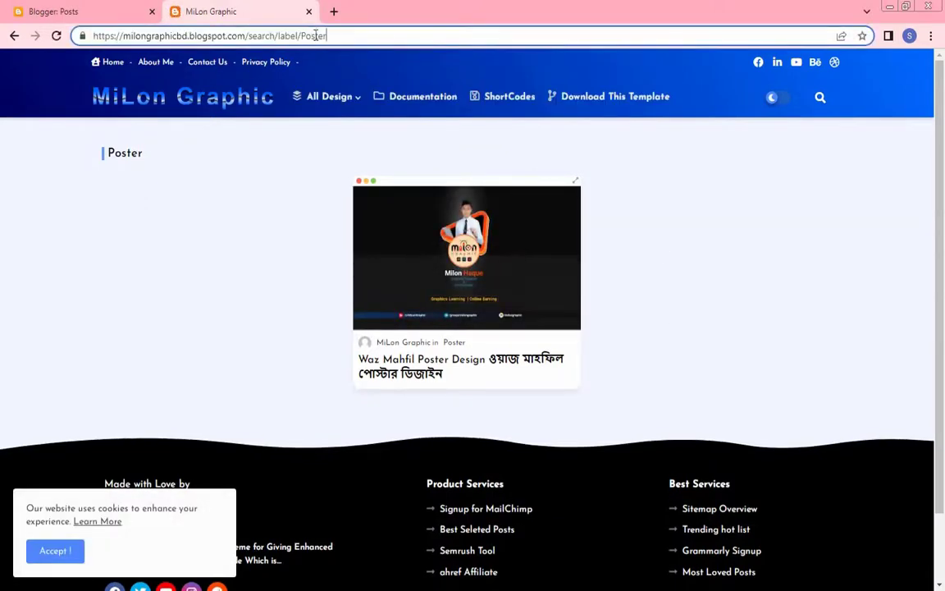
pyautogui.moveTo(337, 35); pyautogui.dragTo(92, 38)
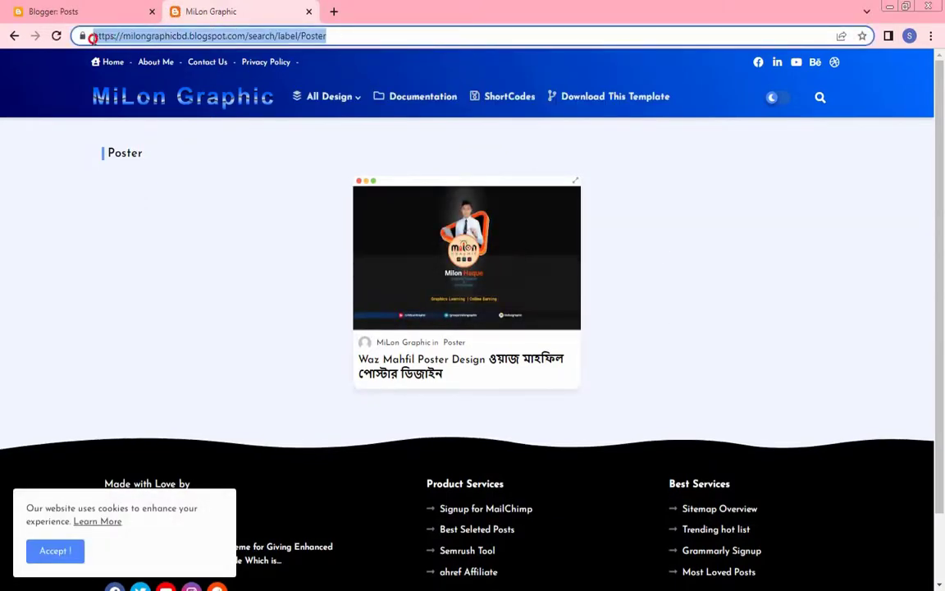
pyautogui.moveTo(323, 36); pyautogui.dragTo(90, 36)
pyautogui.click(346, 36)
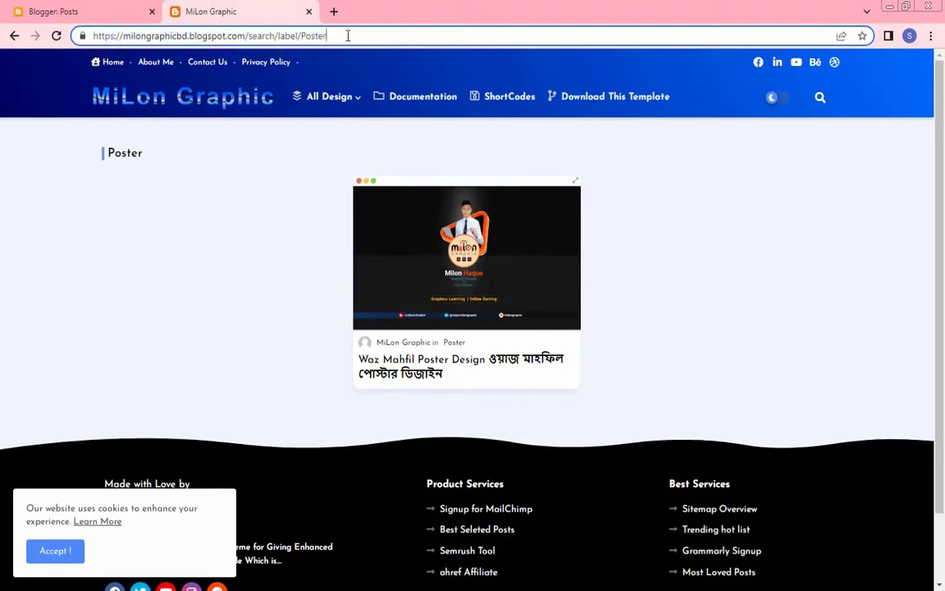
# - Return to the Blogger dashboard, open the Main Menu link list in the layout, and open the _Poster entry for editing
pyautogui.click(90, 15)
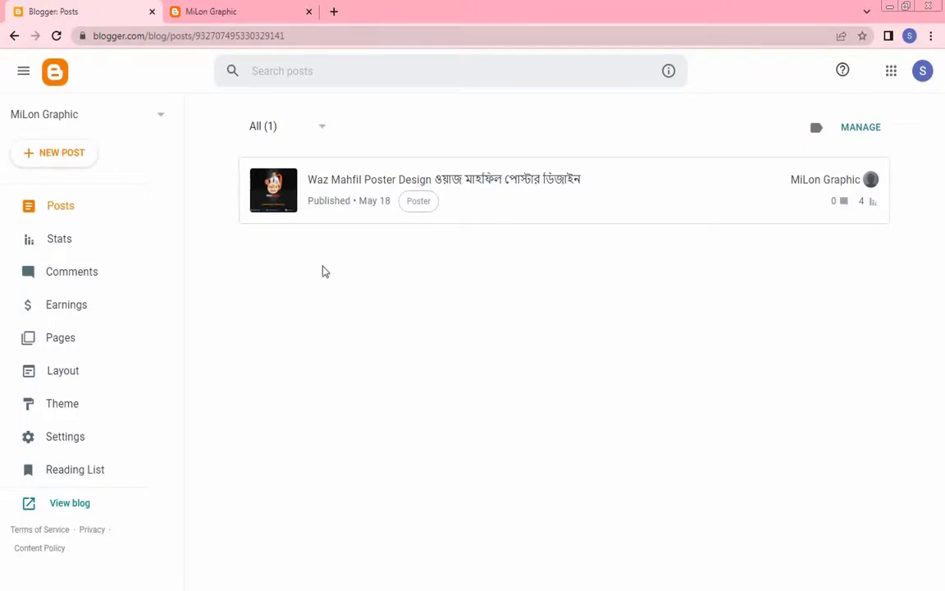
pyautogui.click(85, 372)
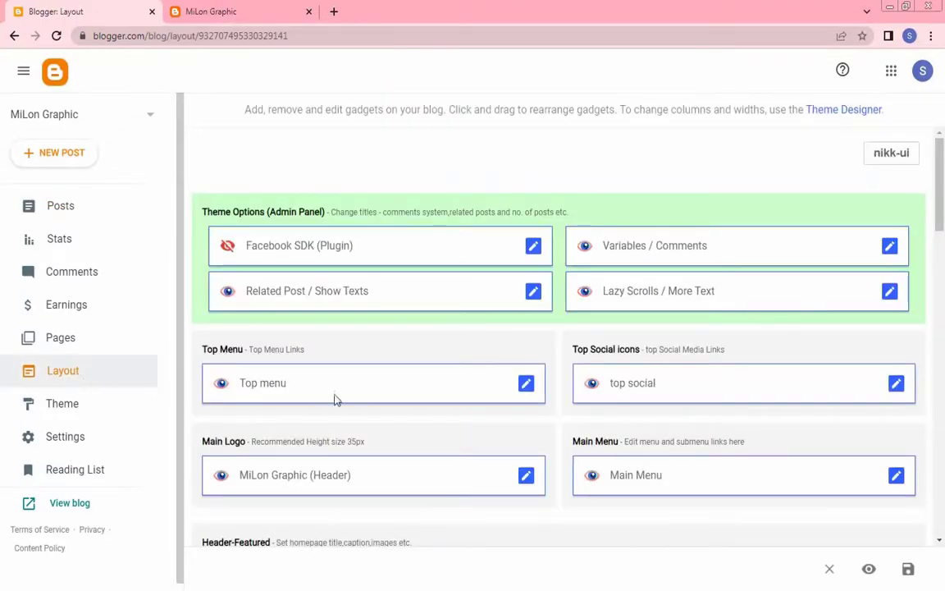
pyautogui.click(896, 477)
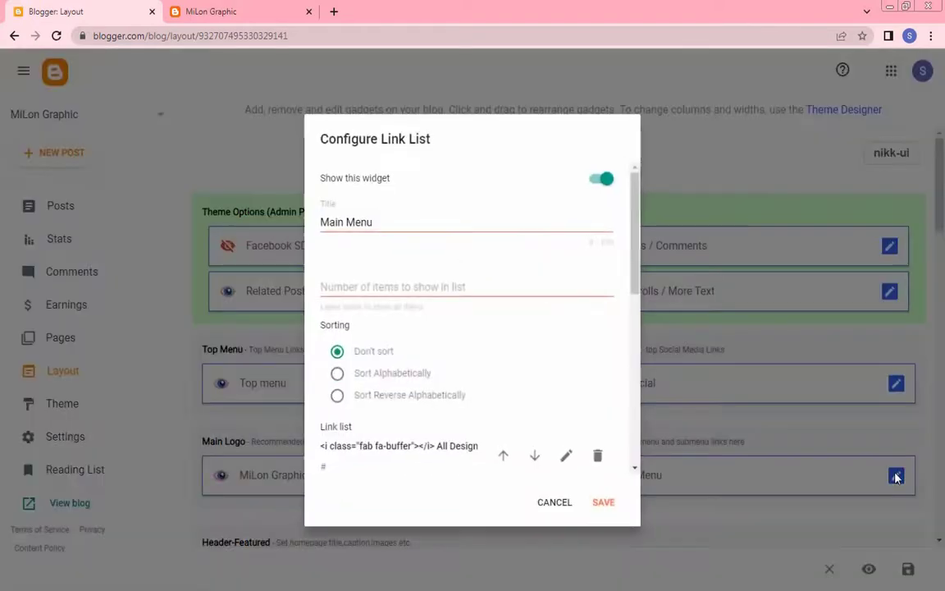
pyautogui.scroll(-2, 487, 351)
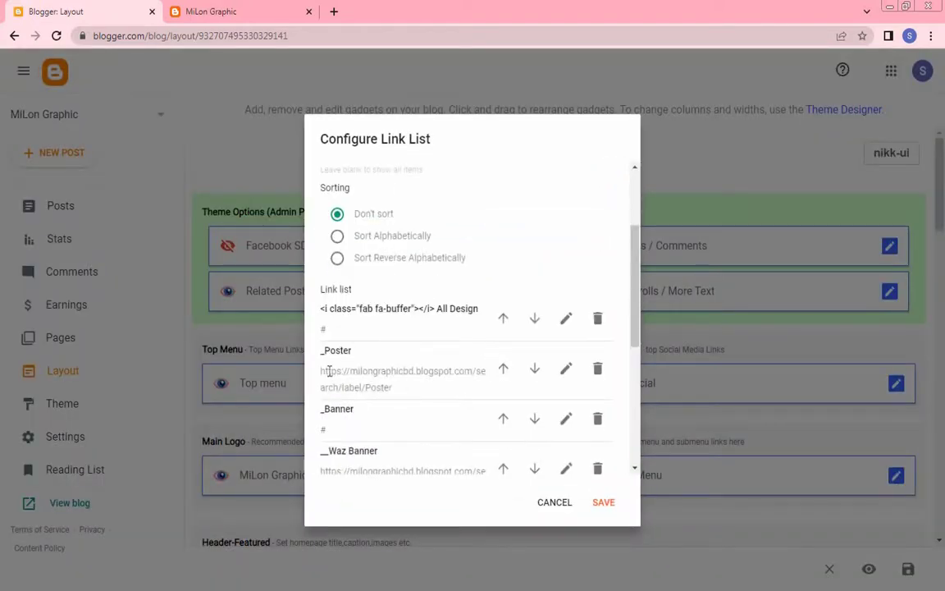
pyautogui.click(565, 368)
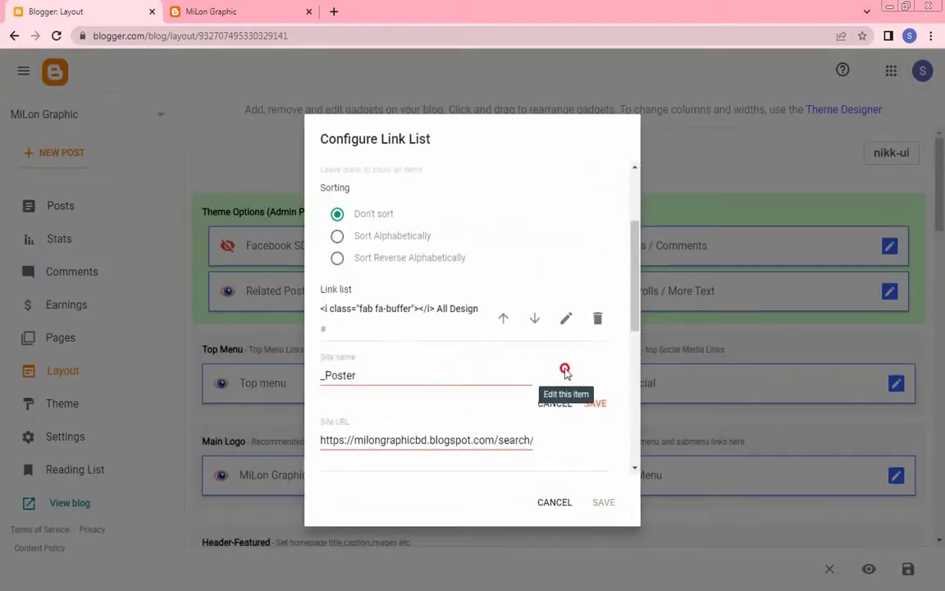
# - Replace the _Poster entry's site URL with the copied Poster label page address and save the entry
pyautogui.doubleClick(467, 441)
pyautogui.click(464, 440)
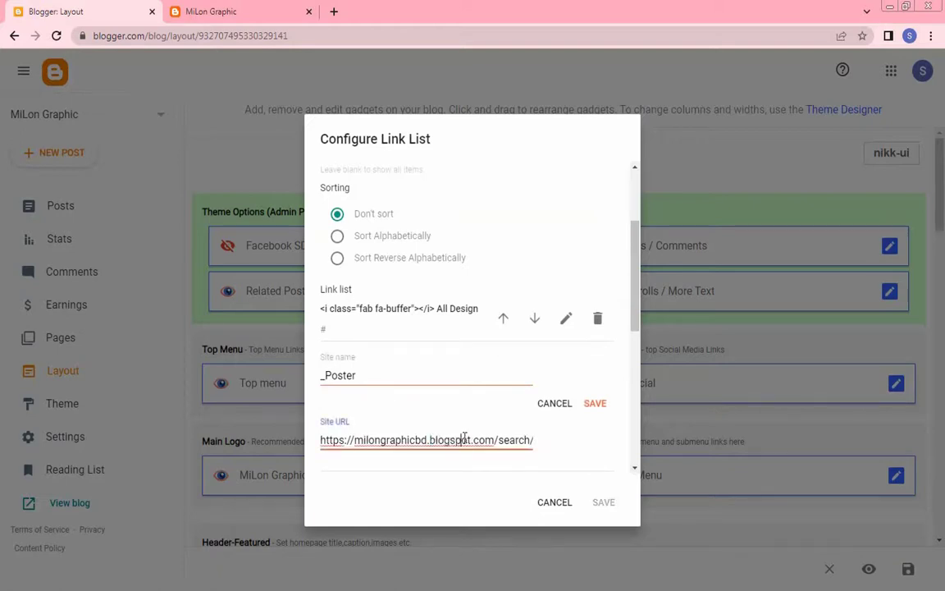
pyautogui.press('BackSpace')
pyautogui.hotkey('ctrl', 'a')
pyautogui.press('BackSpace')
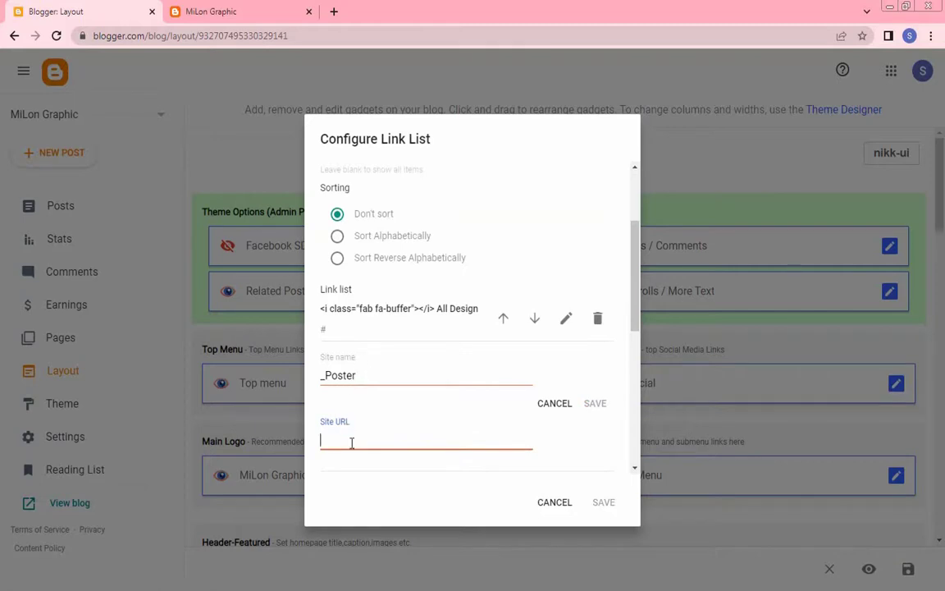
pyautogui.hotkey('ctrl', 'v')
pyautogui.moveTo(473, 441); pyautogui.dragTo(233, 429)
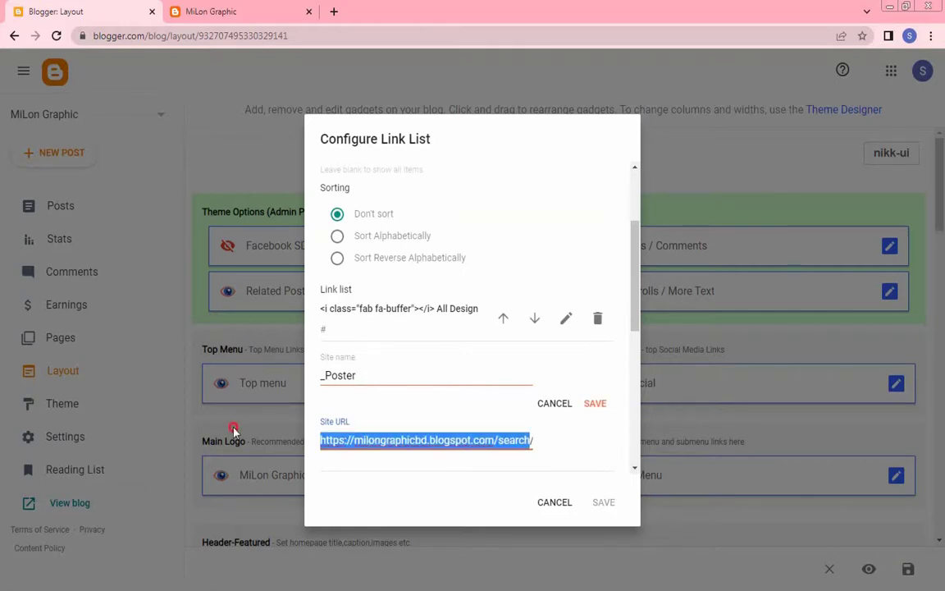
pyautogui.moveTo(486, 440); pyautogui.dragTo(529, 454)
pyautogui.click(508, 431)
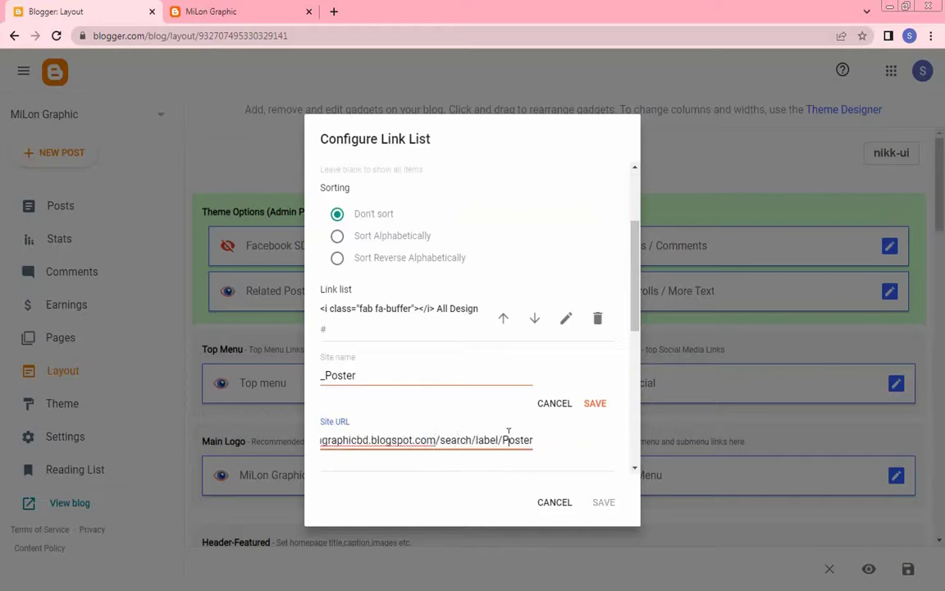
pyautogui.click(599, 407)
# - Look over the link list entries and save the Main Menu link list
pyautogui.scroll(-3, 587, 406)
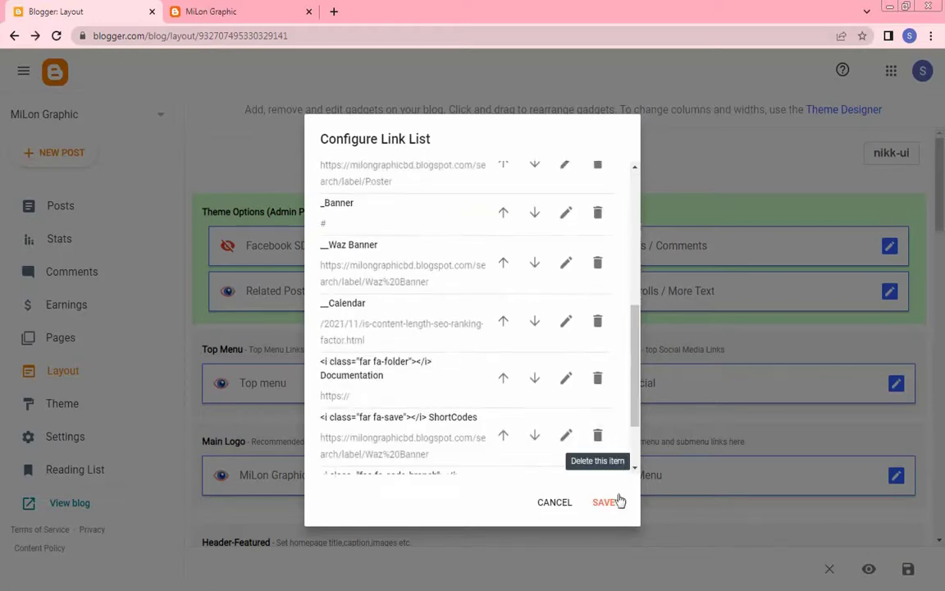
pyautogui.scroll(-1, 538, 402)
pyautogui.scroll(2, 540, 411)
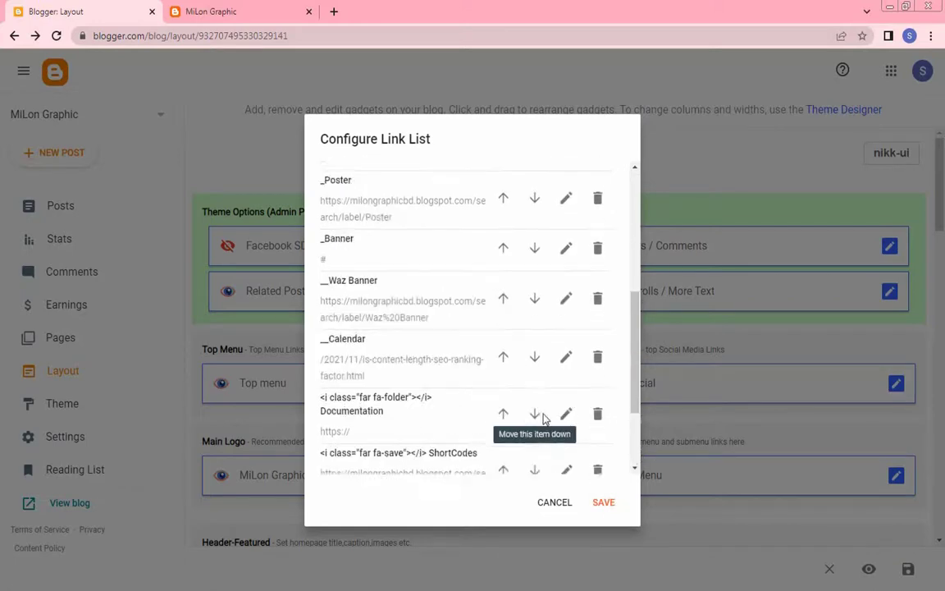
pyautogui.click(607, 505)
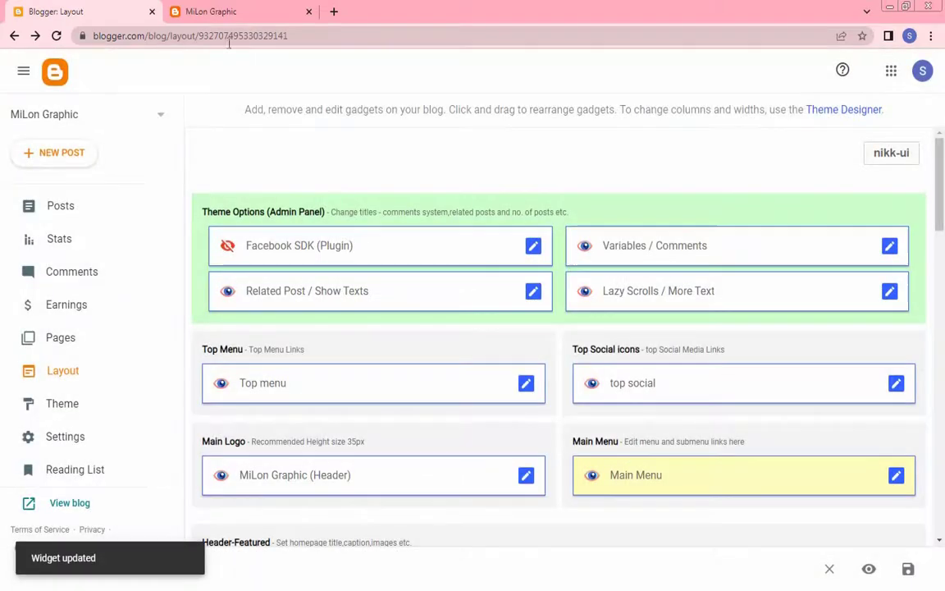
# - Load the blog's home page afresh and open Poster from the All Design menu to check its label page
pyautogui.click(226, 11)
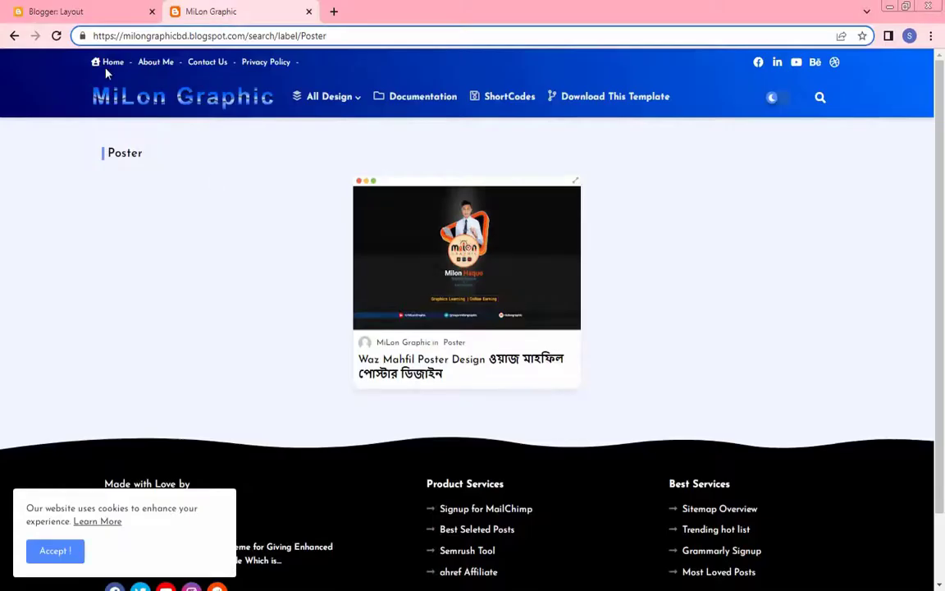
pyautogui.press('F5')
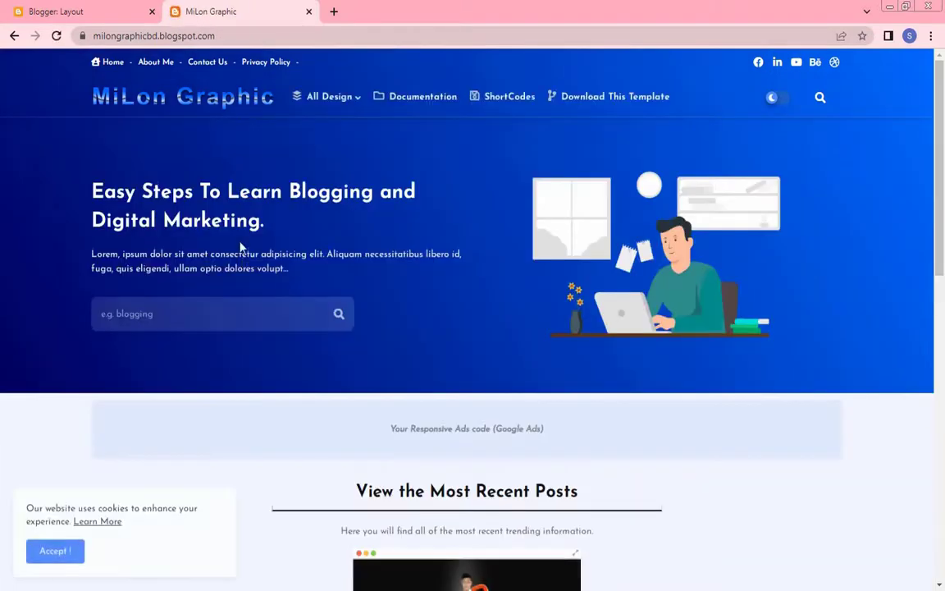
pyautogui.moveTo(325, 102)
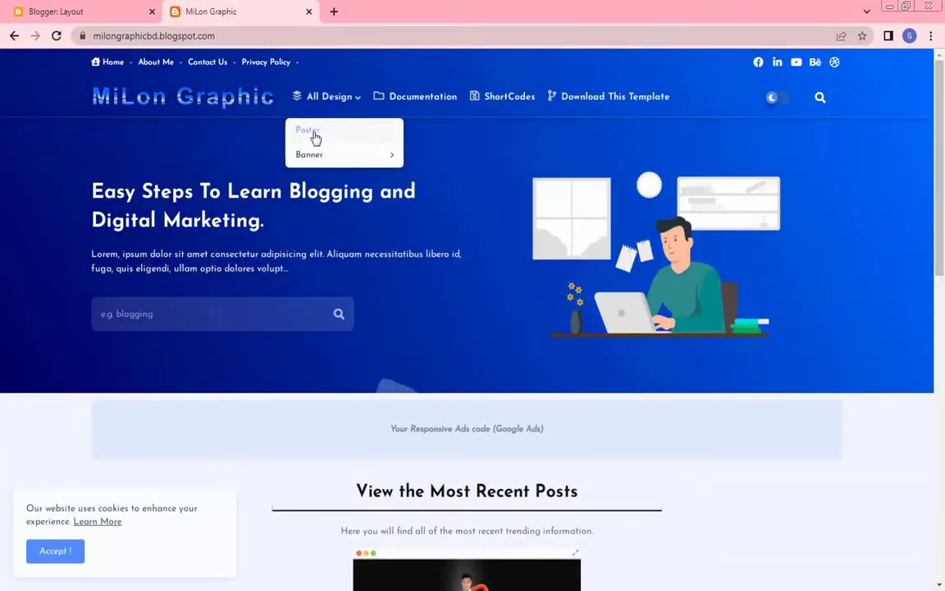
pyautogui.click(312, 133)
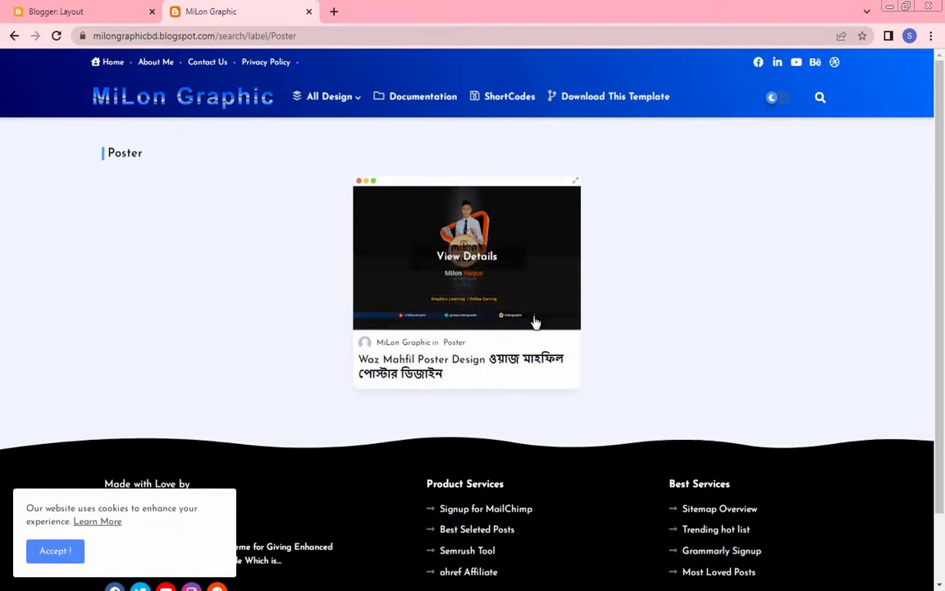
pyautogui.doubleClick(121, 153)
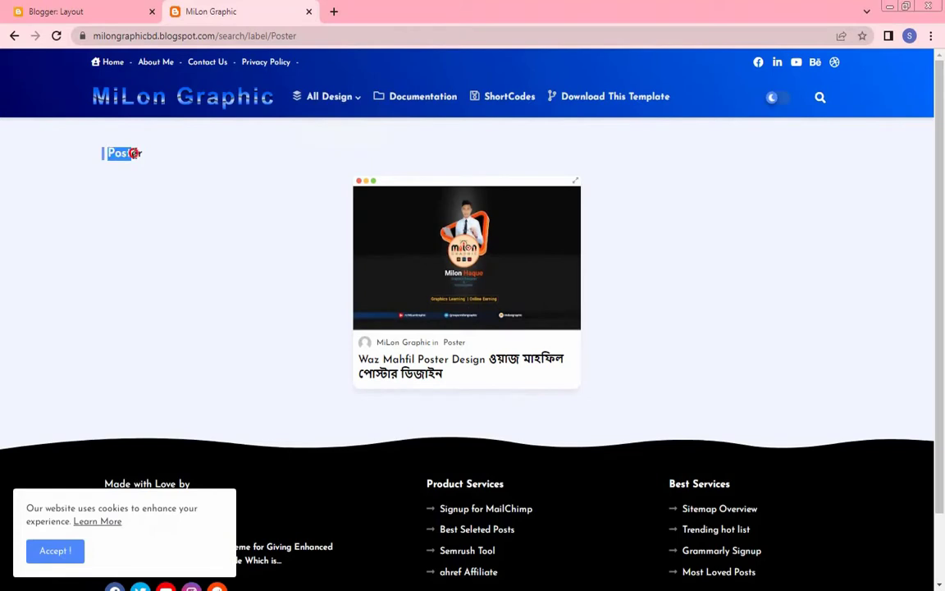
pyautogui.click(251, 213)
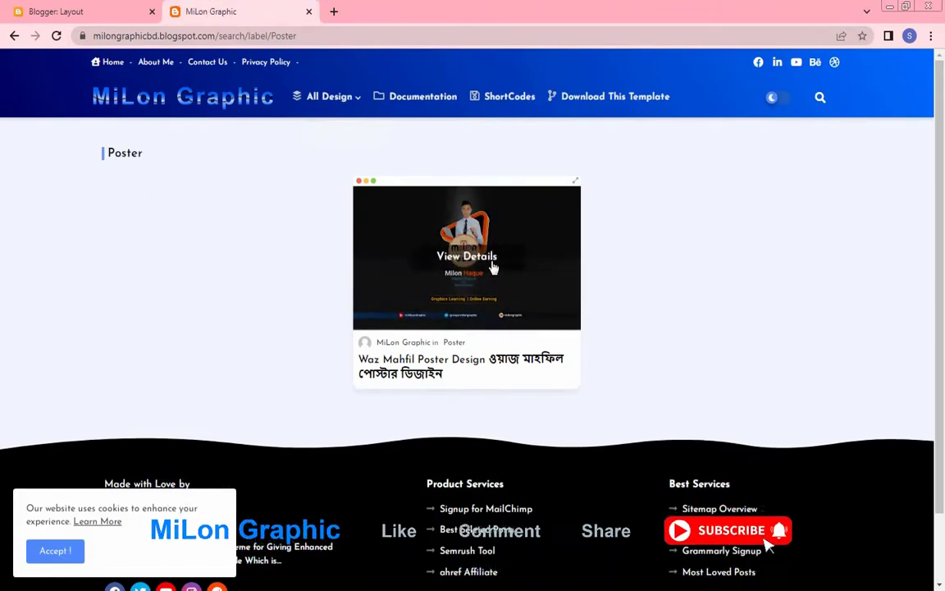
# - Return to the Blogger dashboard, go to the posts overview and start a new post
pyautogui.click(114, 15)
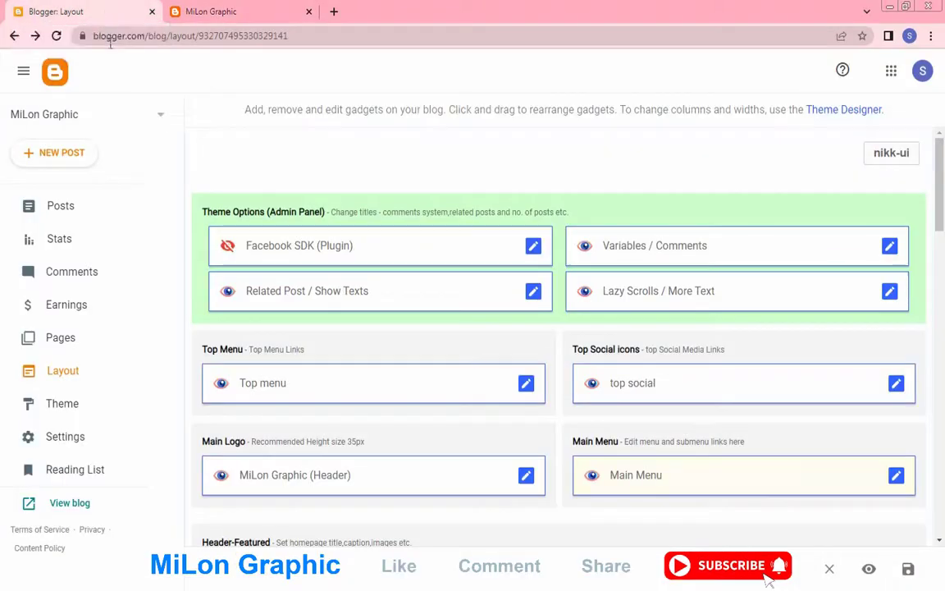
pyautogui.click(69, 209)
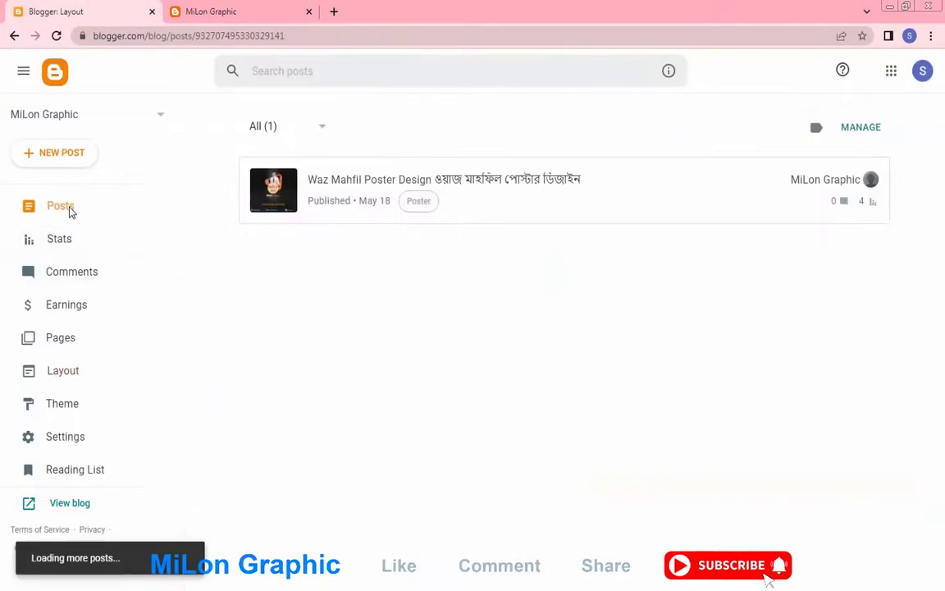
pyautogui.click(61, 156)
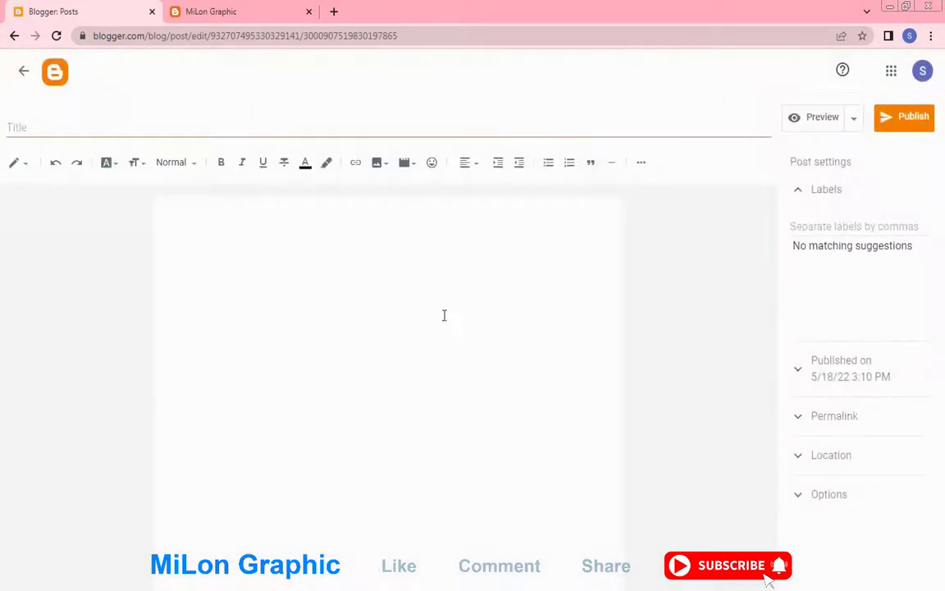
# - In a new browser tab, search Google for "milon graphic 24" and open the milongraphic24.blogspot.com site
pyautogui.click(333, 11)
pyautogui.write('m')
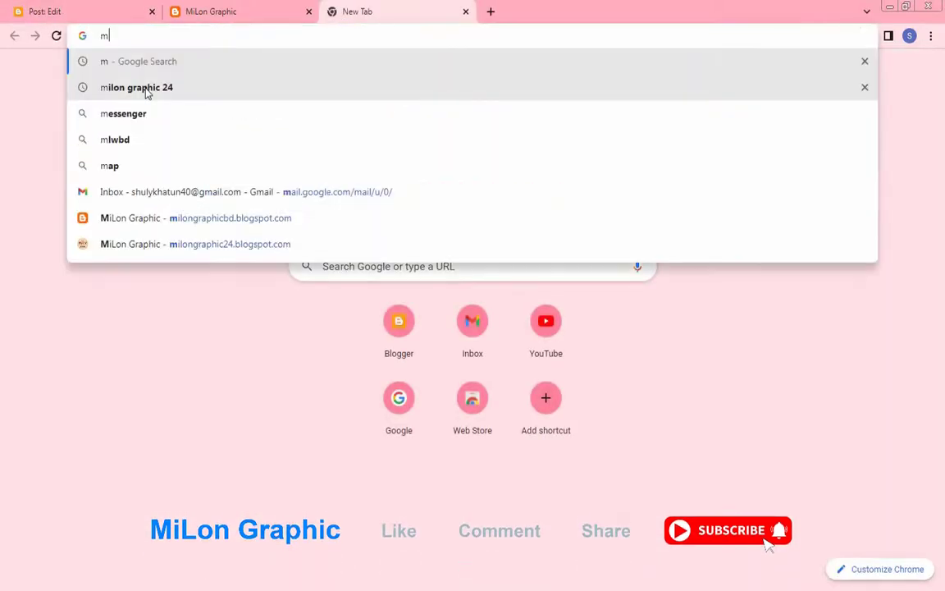
pyautogui.click(145, 90)
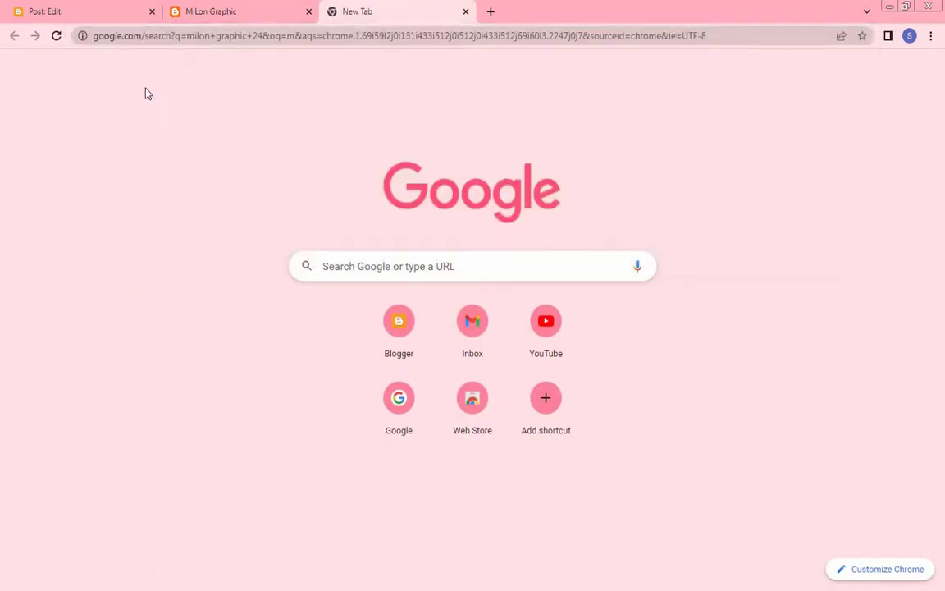
pyautogui.click(168, 202)
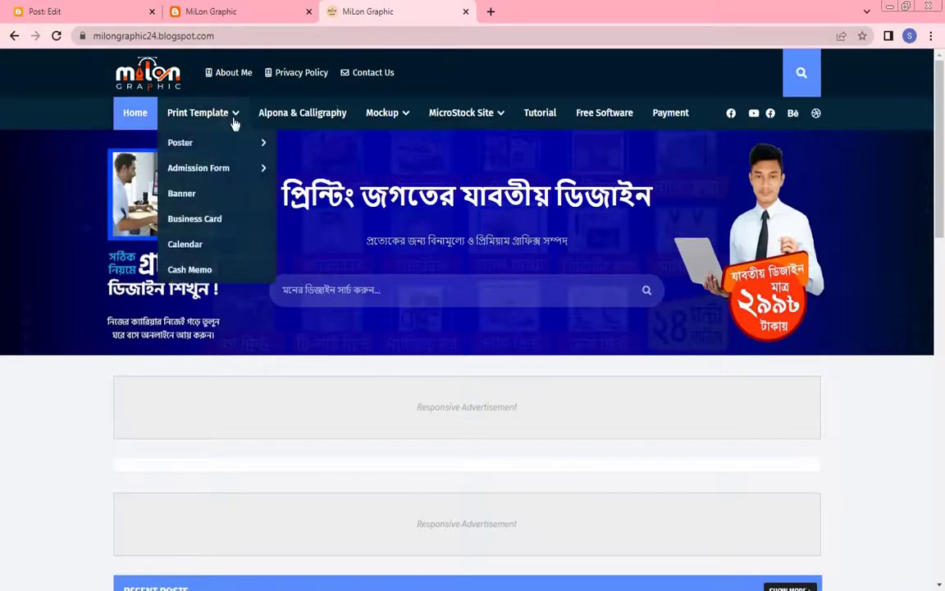
# - Open the Waz Mahfil Poster category under Print Template > Poster, and open the third poster post in its first row
pyautogui.scroll(-3, 314, 255)
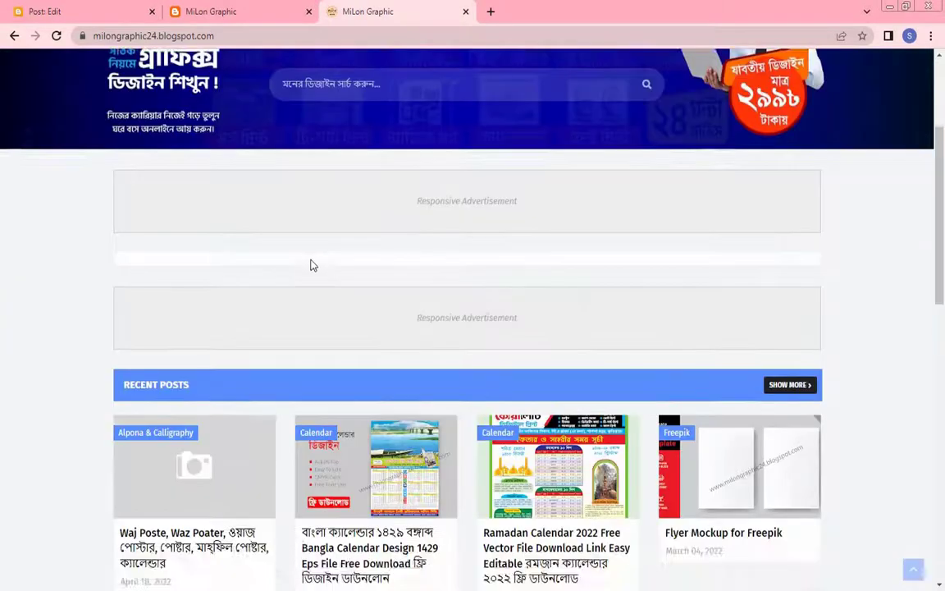
pyautogui.scroll(3, 310, 263)
pyautogui.moveTo(211, 122)
pyautogui.moveTo(209, 146)
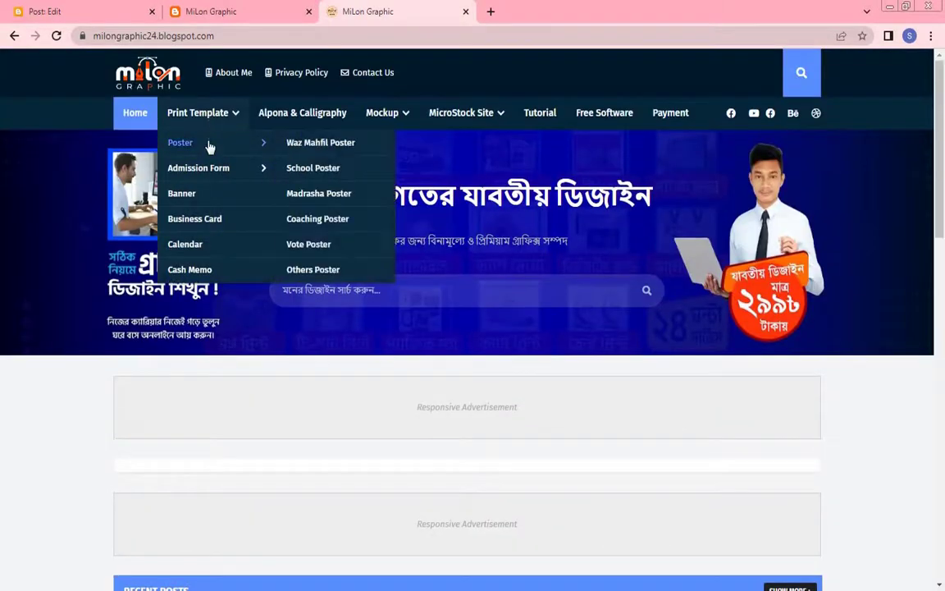
pyautogui.click(332, 151)
pyautogui.scroll(-5, 483, 310)
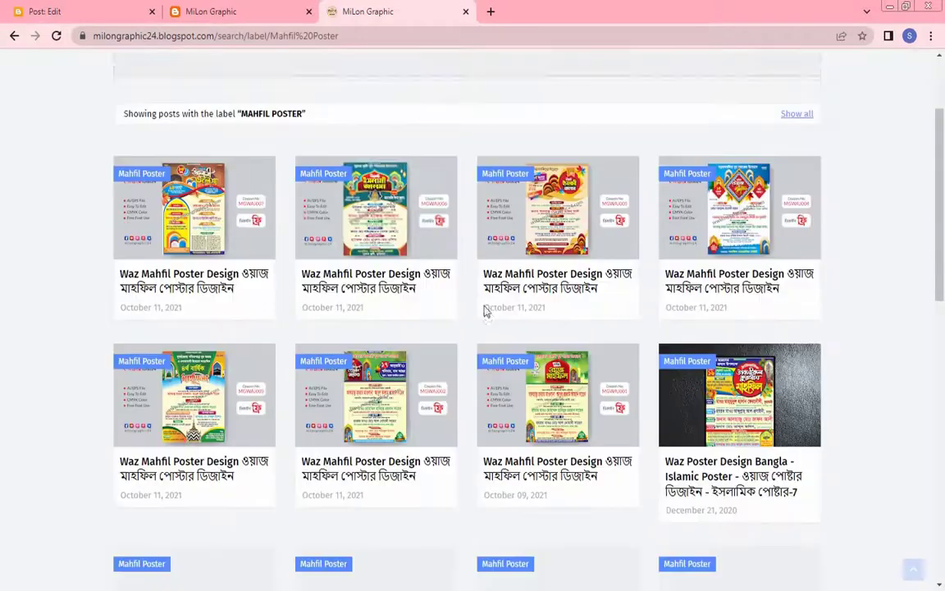
pyautogui.scroll(3, 454, 331)
pyautogui.click(552, 205)
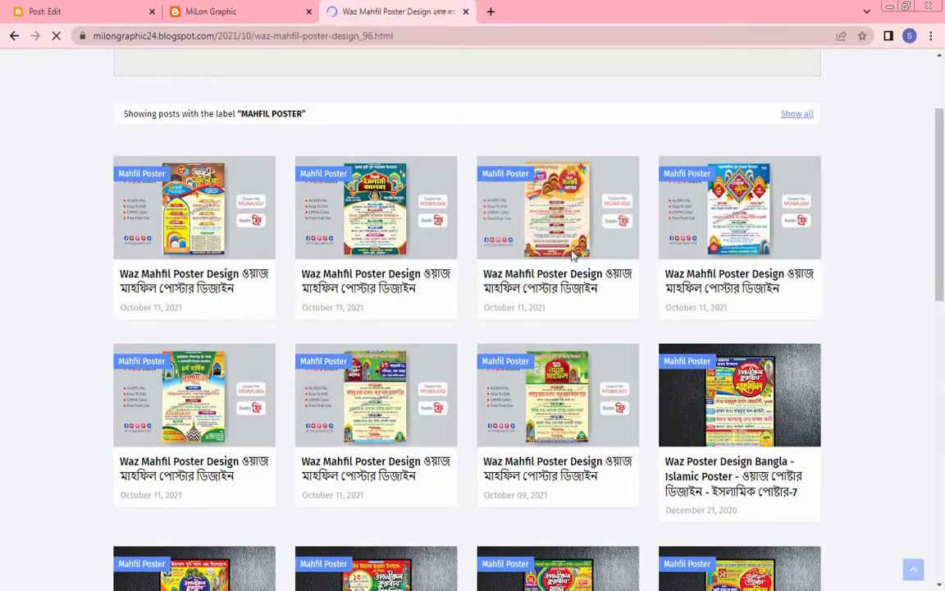
# - Copy the article text from the Column Graph Tool heading through the end of the Eyedropper Tool paragraph
pyautogui.scroll(-3, 354, 263)
pyautogui.scroll(-3, 301, 309)
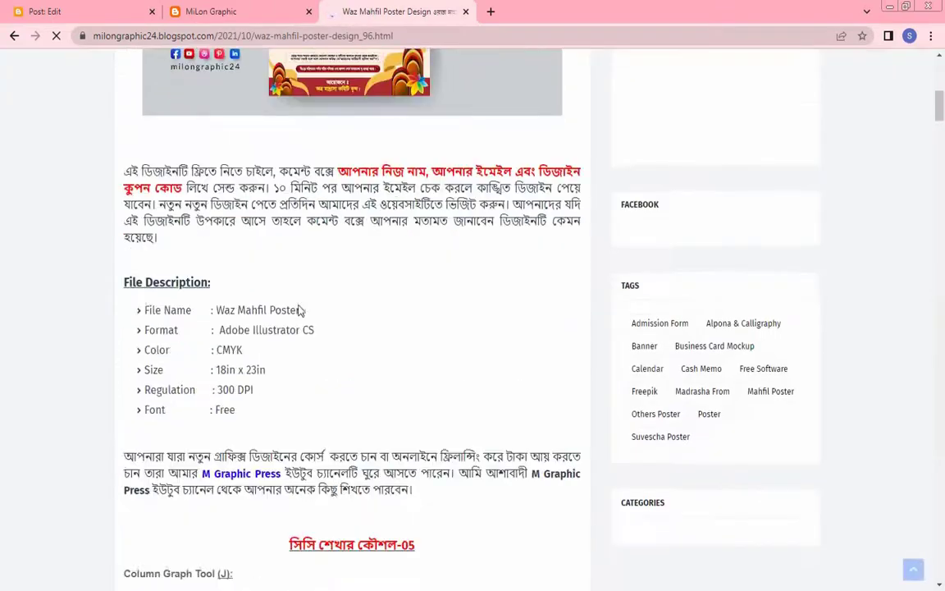
pyautogui.moveTo(128, 171); pyautogui.dragTo(417, 473)
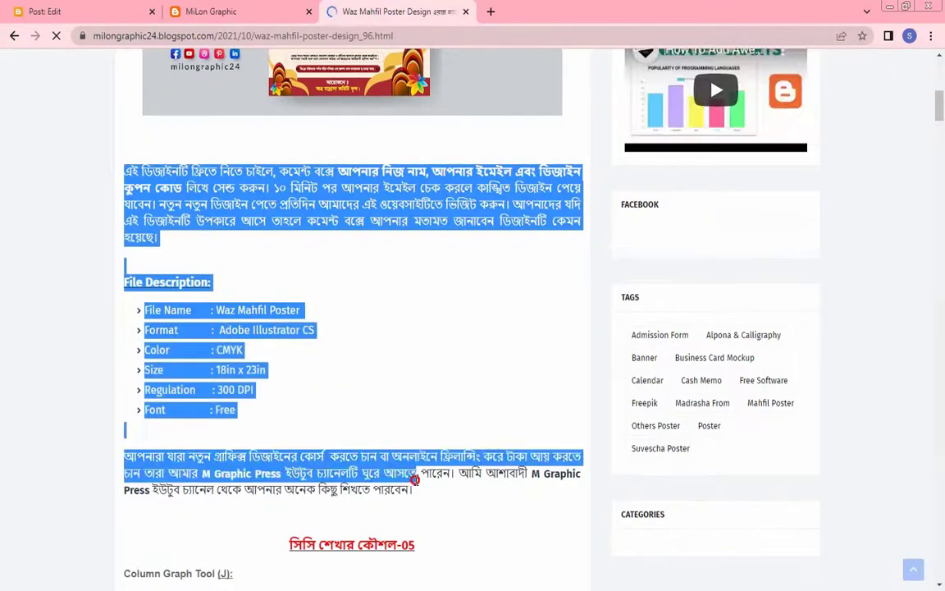
pyautogui.scroll(-2, 337, 345)
pyautogui.scroll(-2, 337, 346)
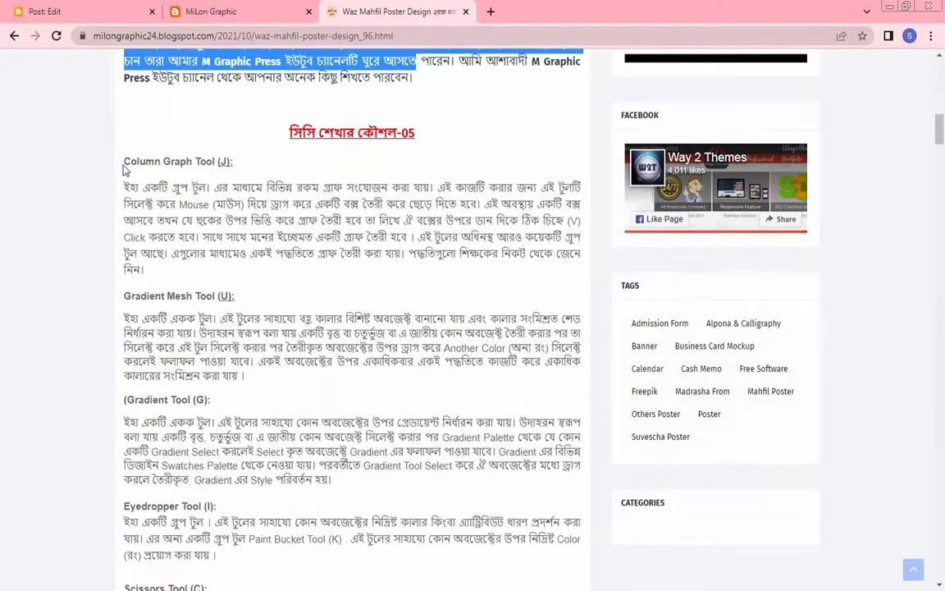
pyautogui.moveTo(124, 170); pyautogui.dragTo(240, 558)
pyautogui.hotkey('ctrl', 'c')
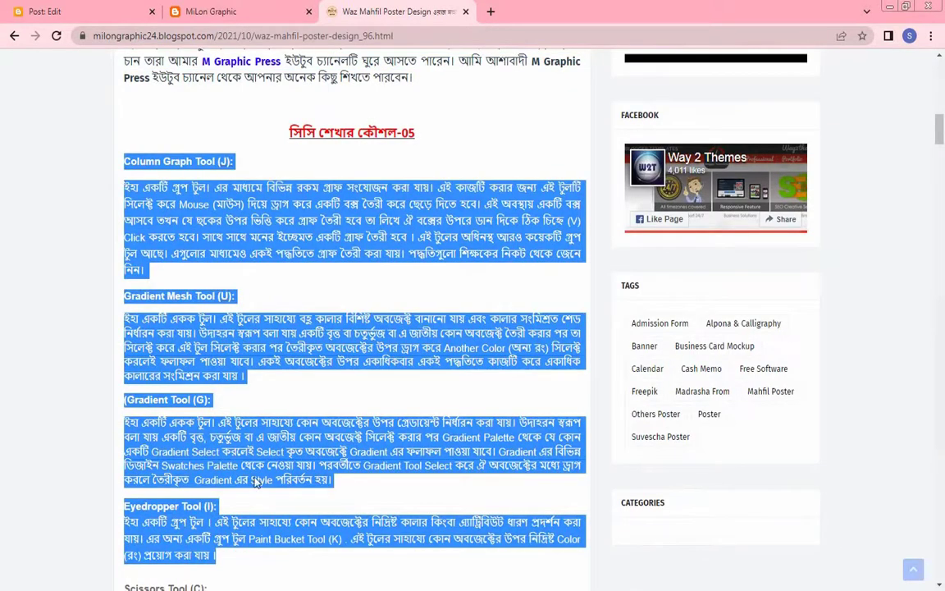
# - Return to the new Blogger post and paste the copied article text into its body
pyautogui.click(223, 15)
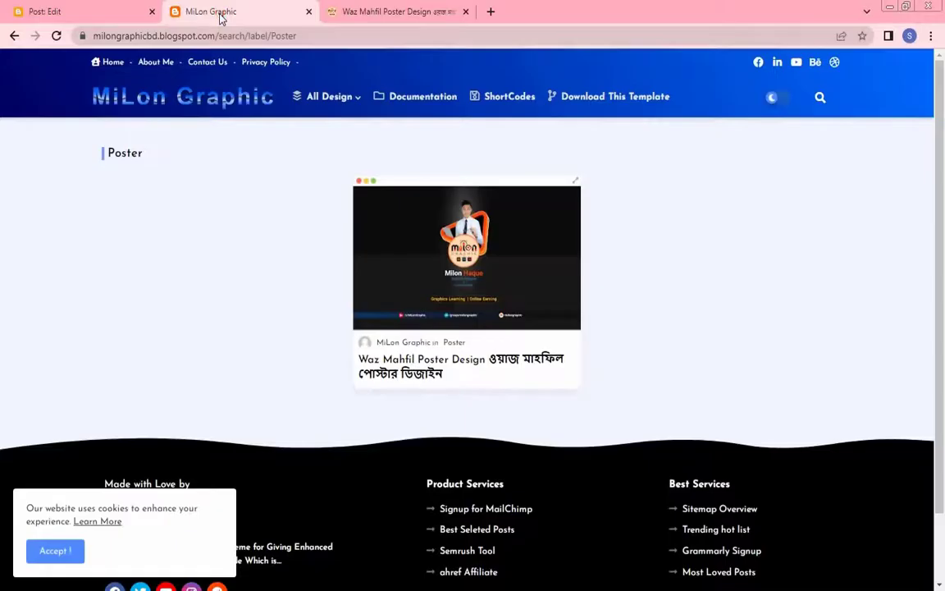
pyautogui.click(115, 13)
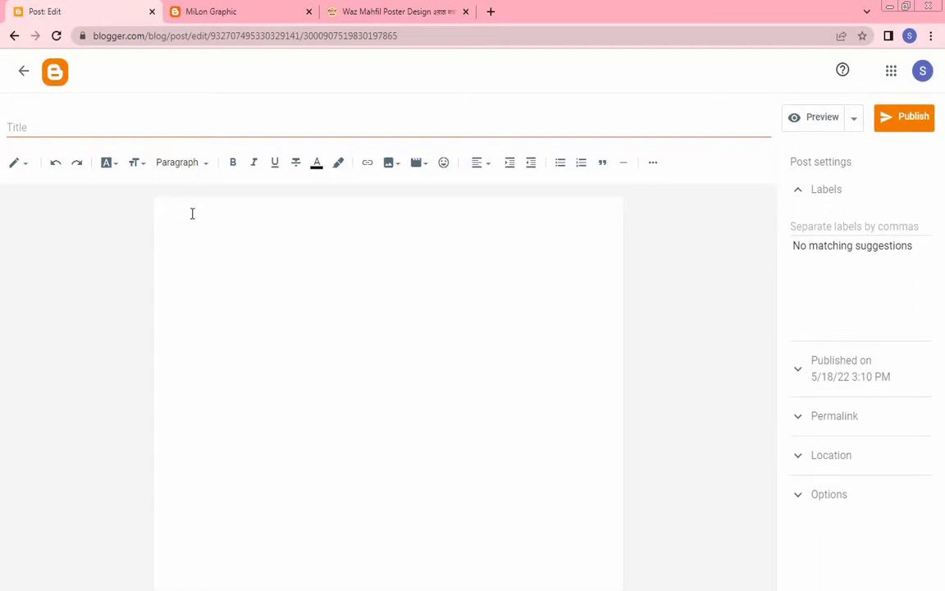
pyautogui.hotkey('ctrl', 'v')
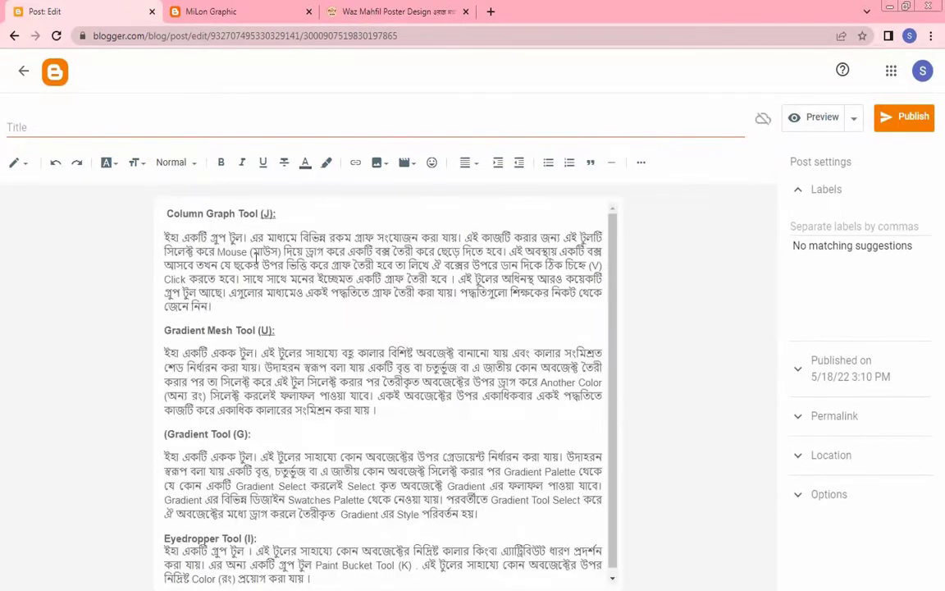
# - Insert the image 001 from the desktop's PIC folder on a new line above the Column Graph Tool heading
pyautogui.click(166, 213)
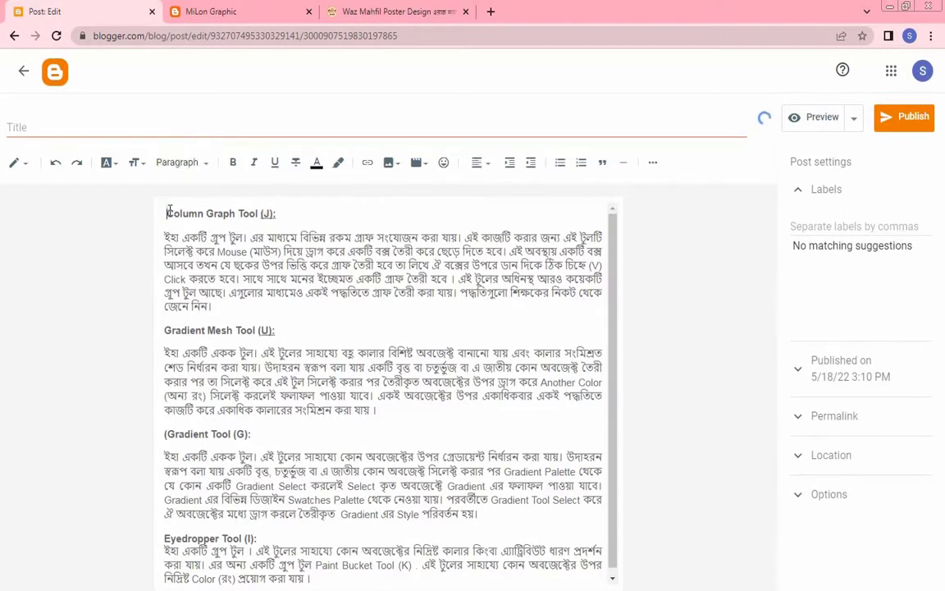
pyautogui.press('Return')
pyautogui.click(392, 163)
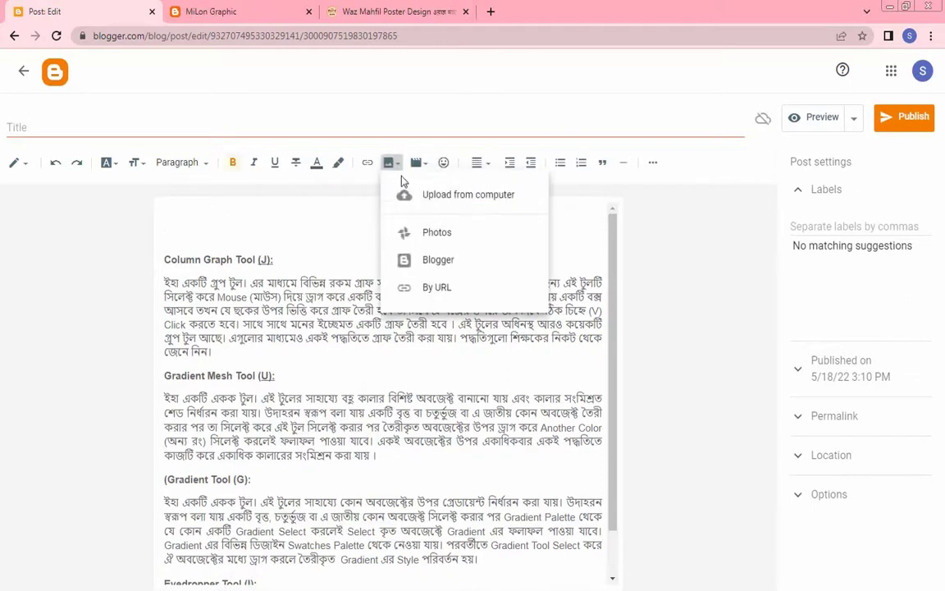
pyautogui.click(448, 197)
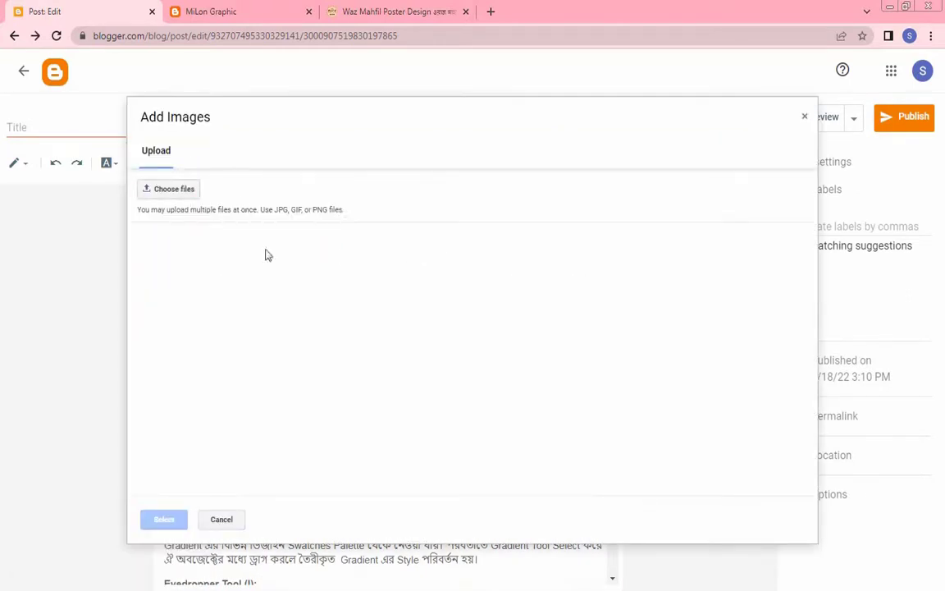
pyautogui.moveTo(392, 164); pyautogui.dragTo(416, 266)
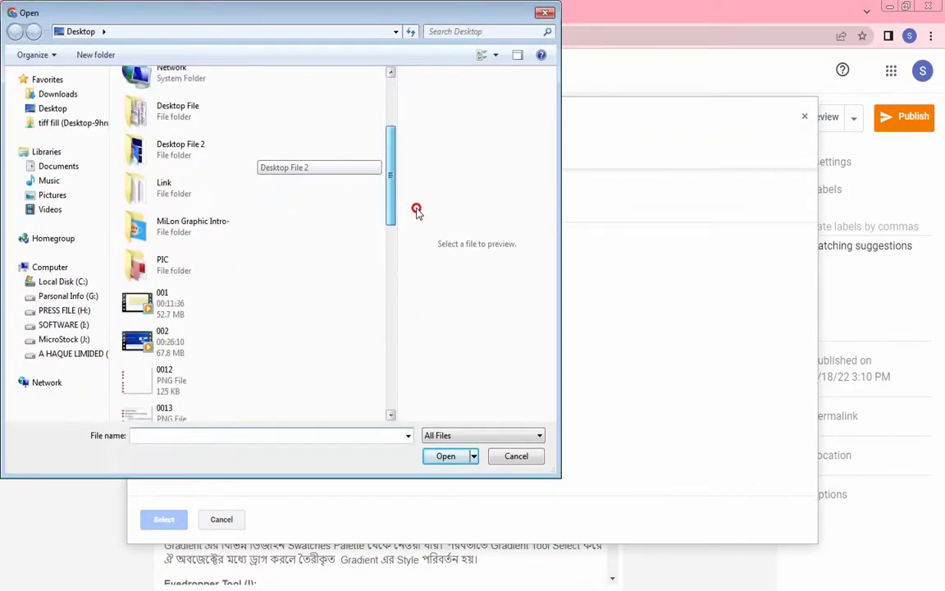
pyautogui.doubleClick(156, 257)
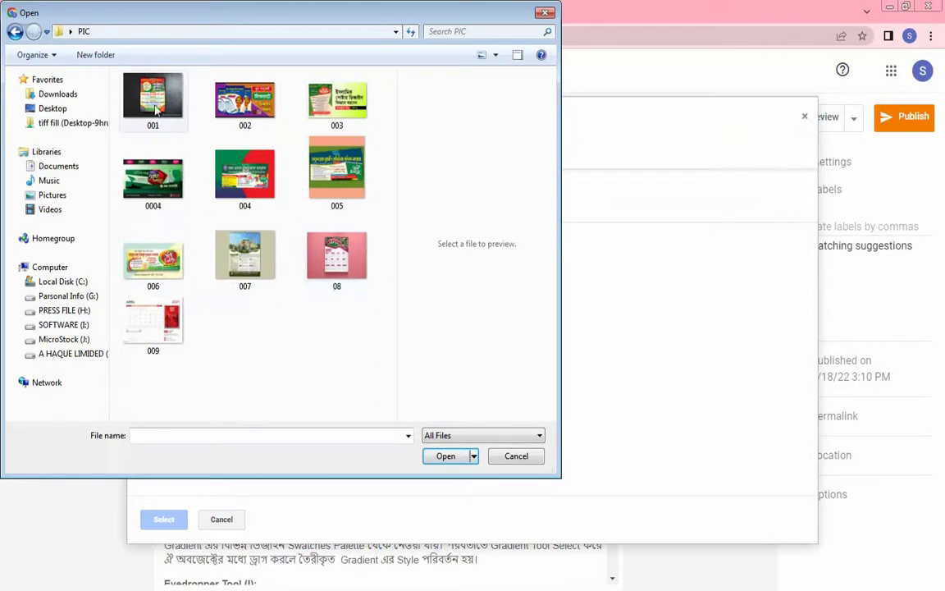
pyautogui.click(153, 97)
pyautogui.click(446, 457)
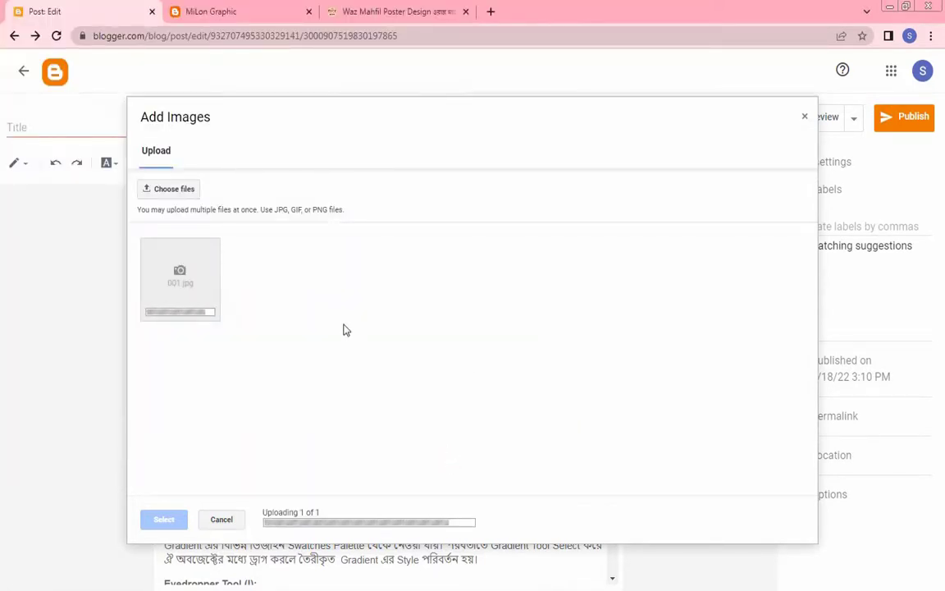
pyautogui.click(177, 518)
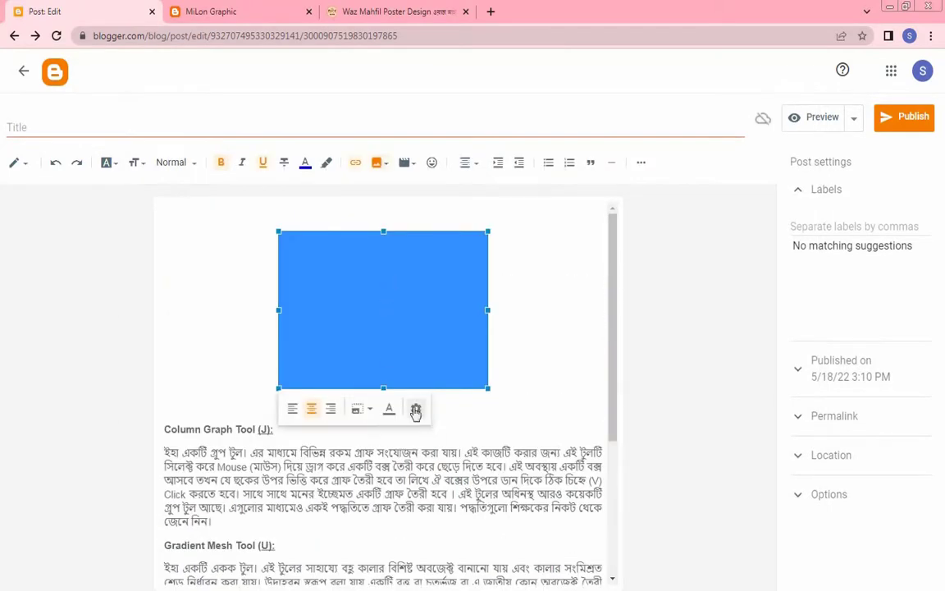
# - Copy the Waz Mahfil Poster Design post's full title from milongraphic24.blogspot.com and paste it as the new post's title
pyautogui.click(400, 22)
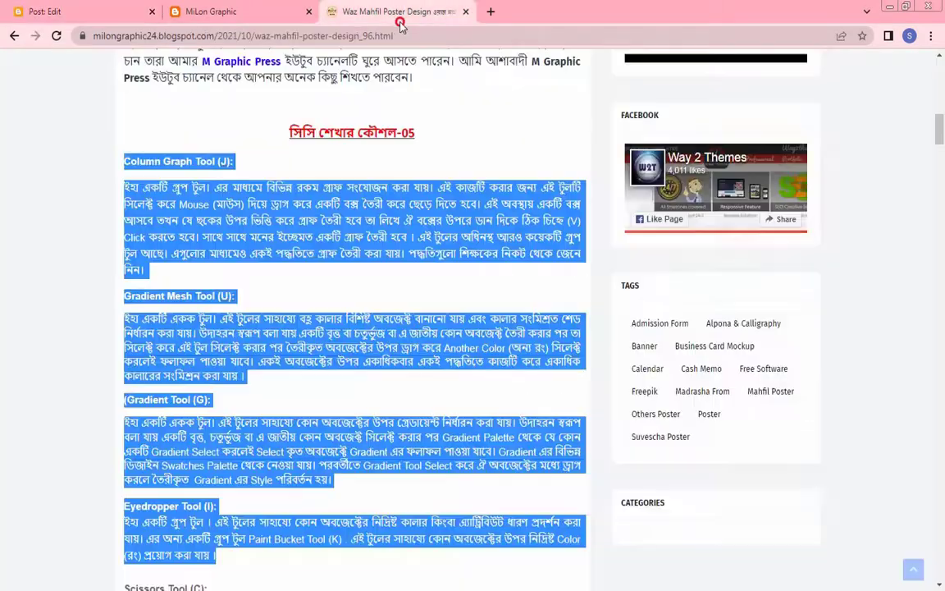
pyautogui.scroll(20, 334, 156)
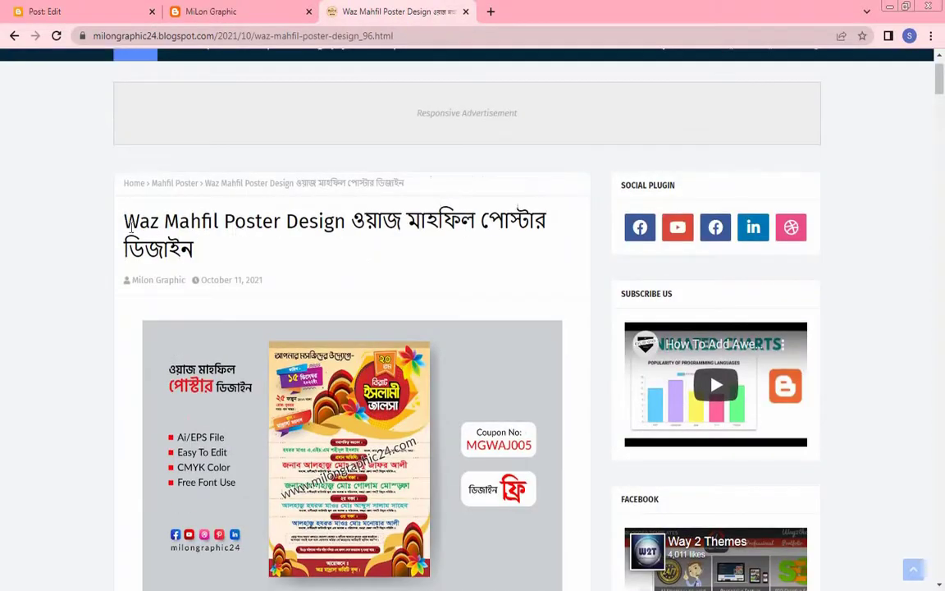
pyautogui.moveTo(130, 224); pyautogui.dragTo(191, 250)
pyautogui.hotkey('ctrl', 'c')
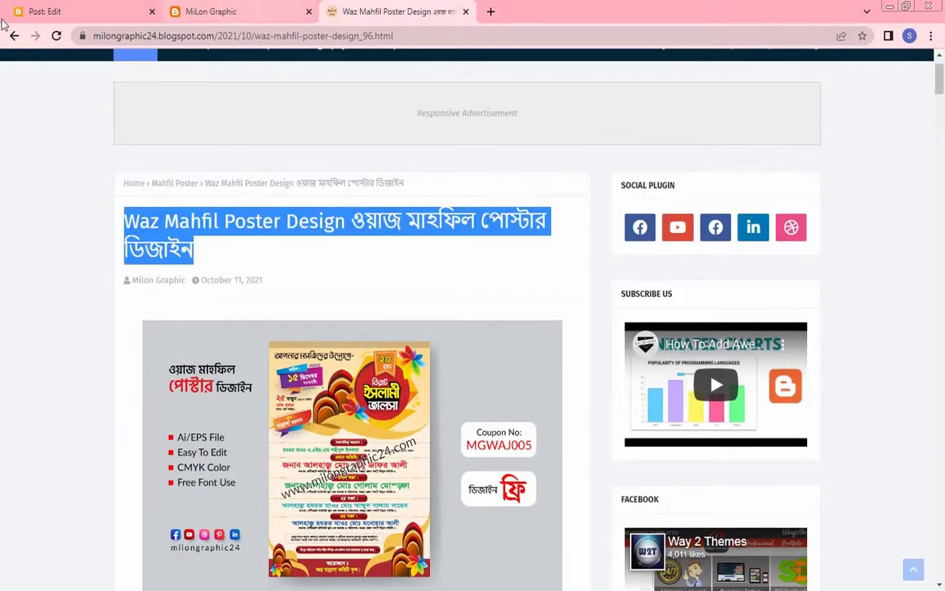
pyautogui.click(52, 10)
pyautogui.click(87, 126)
pyautogui.hotkey('ctrl', 'v')
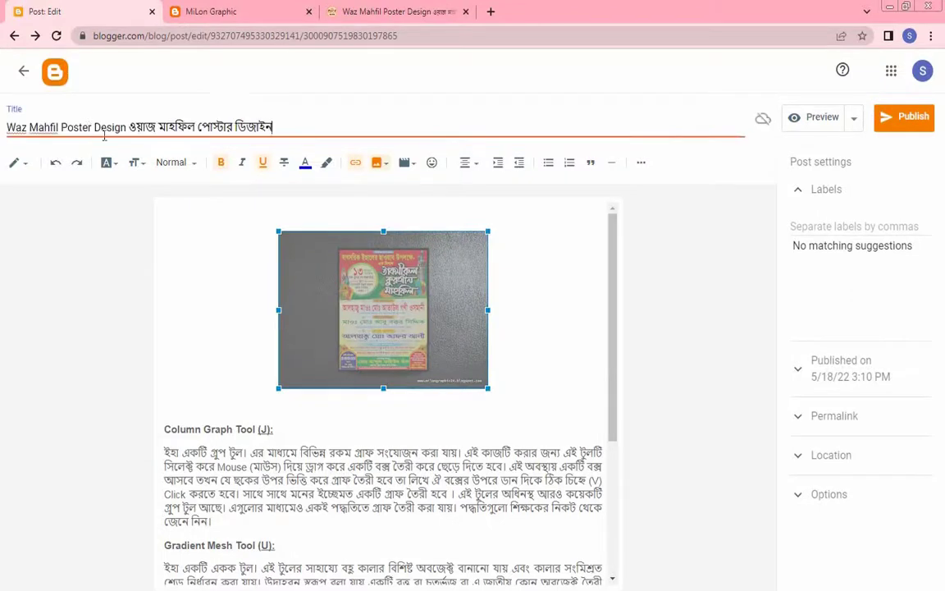
# - Use the post title as the inserted image's alt text and title text, and set the image size to X-Large
pyautogui.tripleClick(294, 127)
pyautogui.hotkey('ctrl', 'c')
pyautogui.click(379, 342)
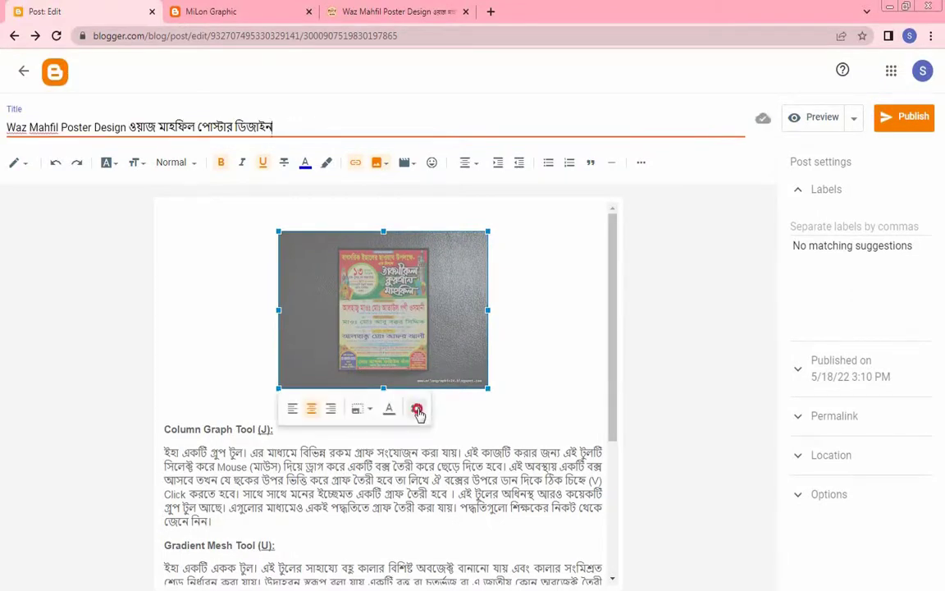
pyautogui.click(417, 410)
pyautogui.hotkey('ctrl', 'v')
pyautogui.click(407, 276)
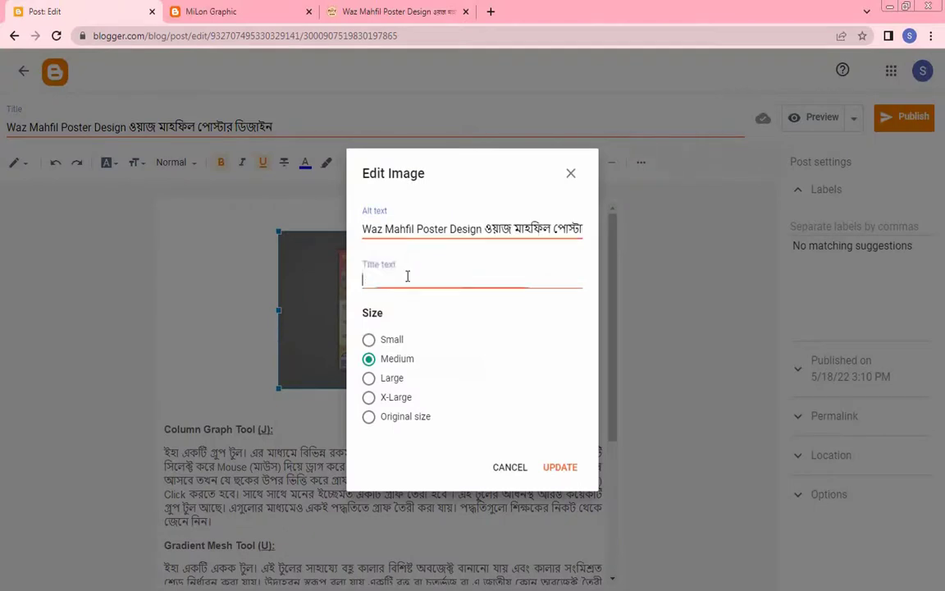
pyautogui.hotkey('ctrl', 'v')
pyautogui.click(370, 397)
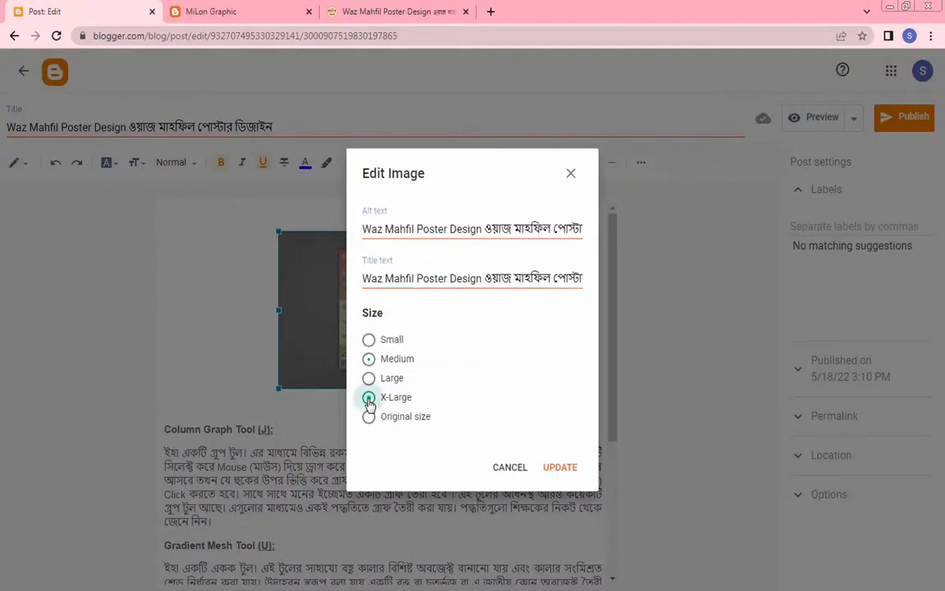
pyautogui.click(564, 468)
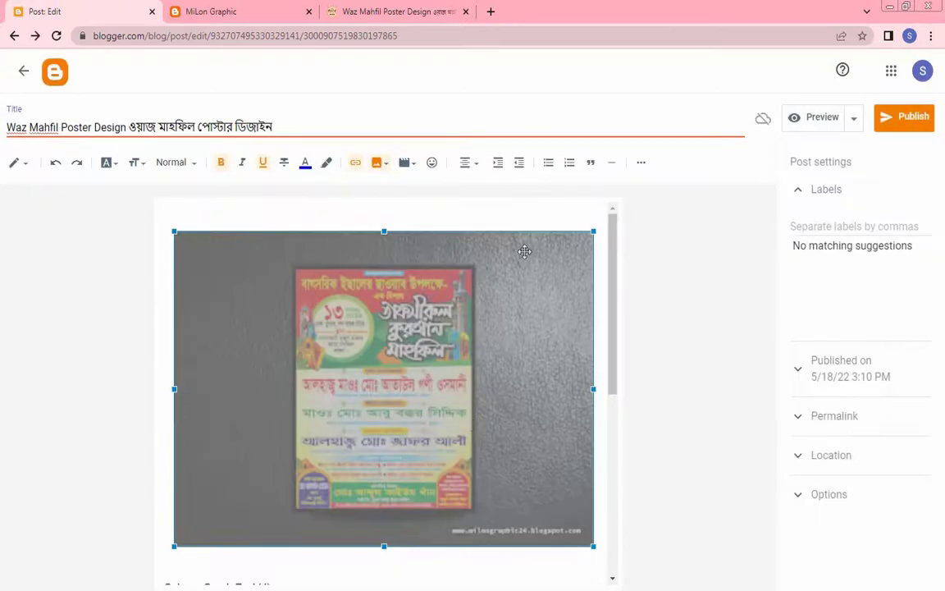
pyautogui.click(513, 212)
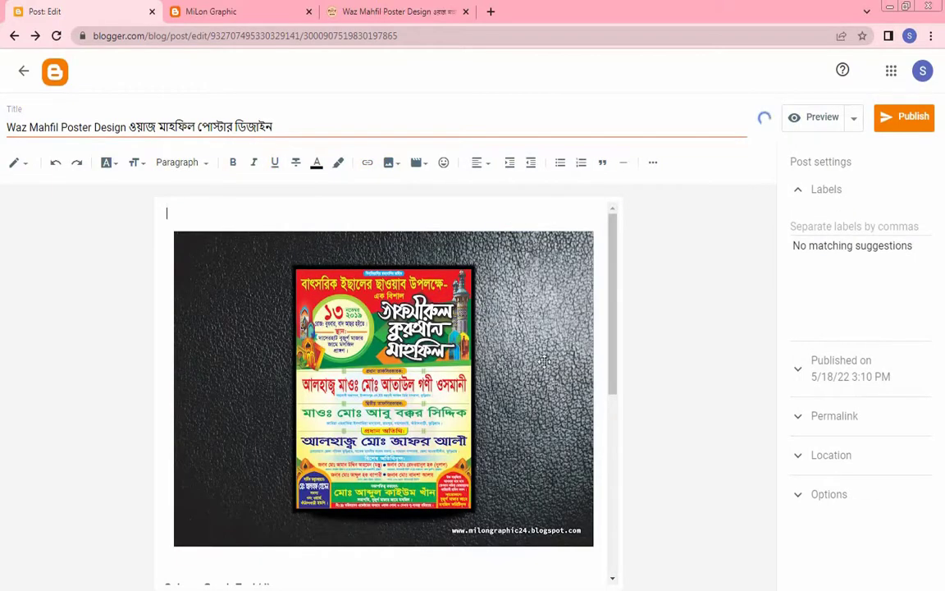
pyautogui.scroll(-5, 544, 361)
pyautogui.scroll(5, 544, 361)
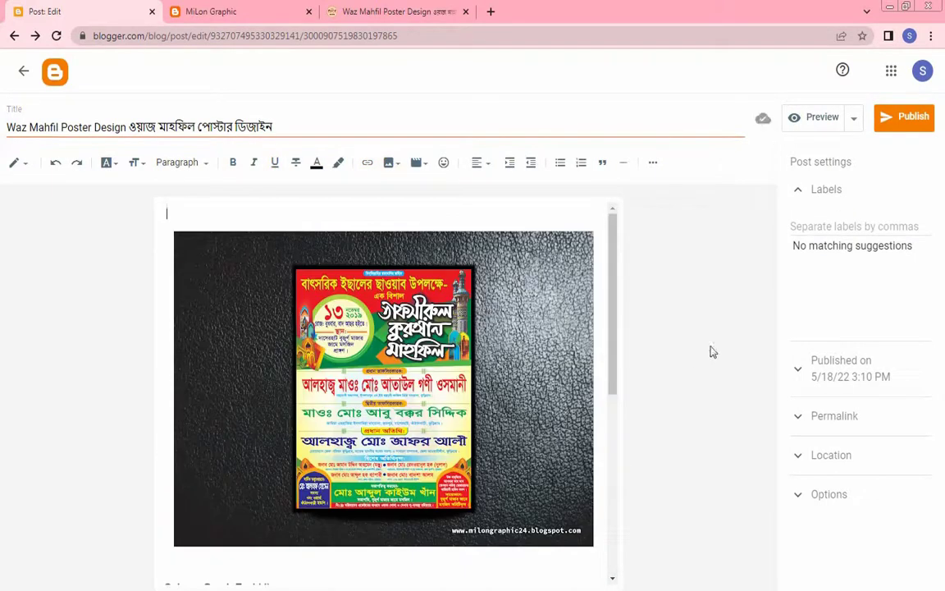
# - Assign the existing label Poster to the post and publish it
pyautogui.click(827, 195)
pyautogui.click(822, 199)
pyautogui.click(811, 226)
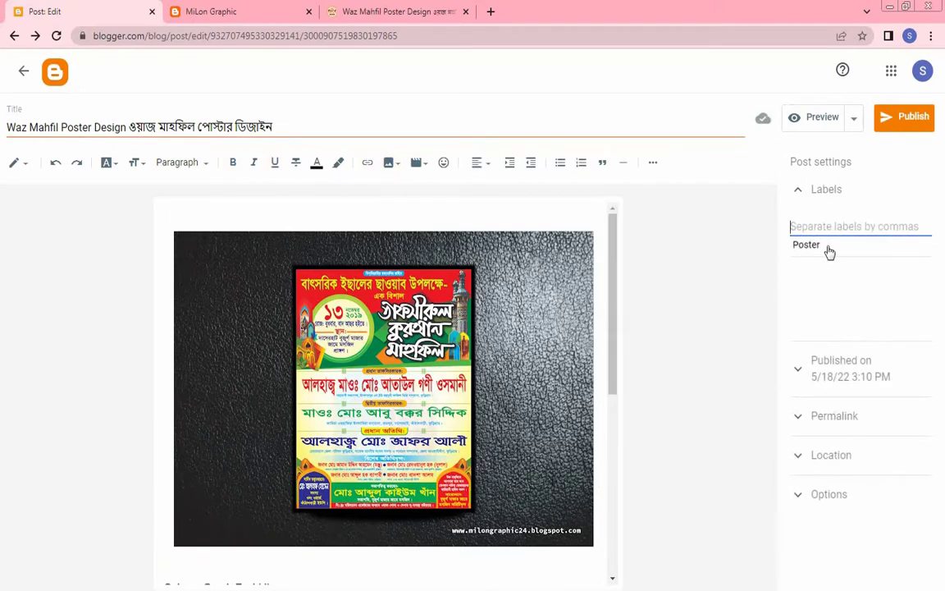
pyautogui.click(814, 246)
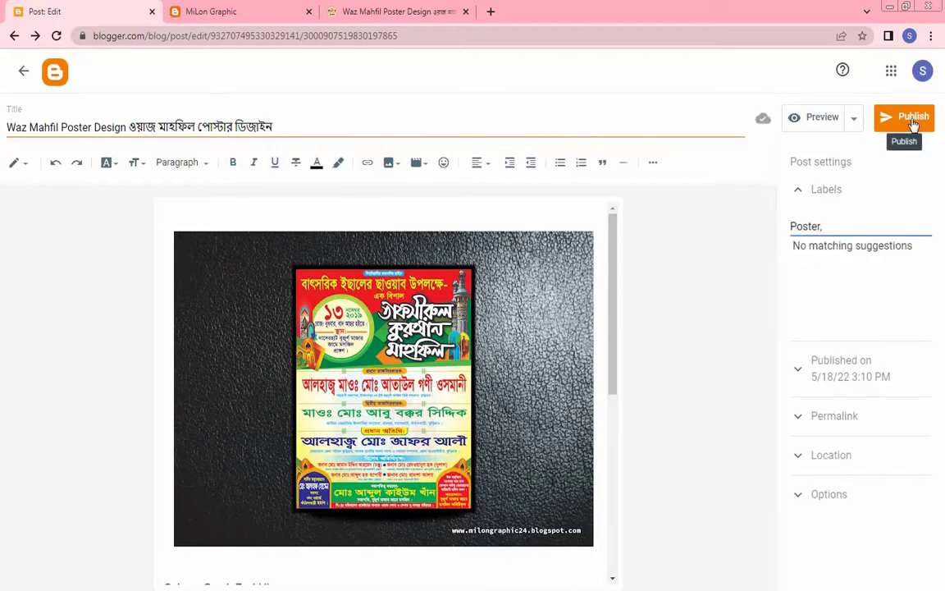
pyautogui.click(913, 121)
pyautogui.click(524, 353)
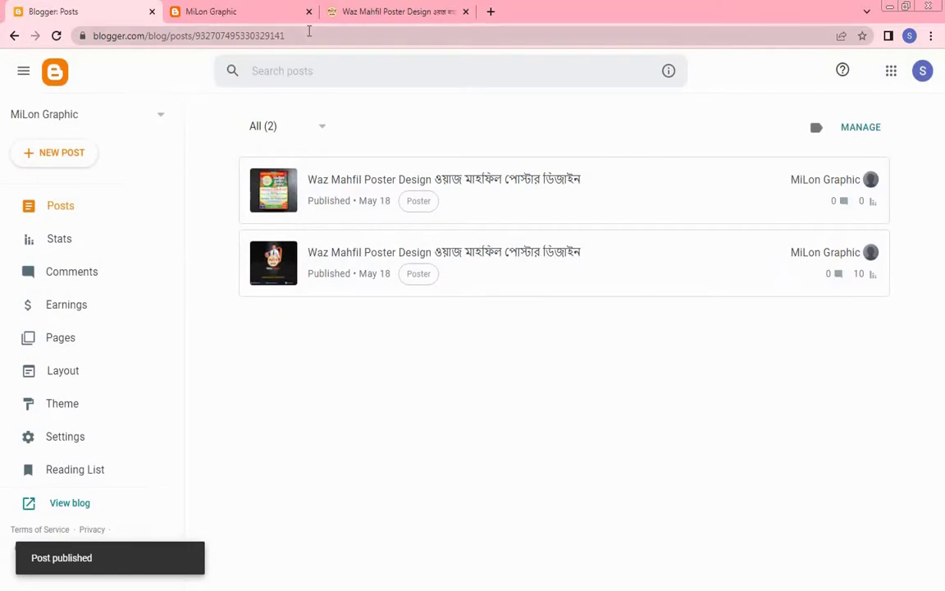
# - On the live MiLon Graphic blog, load the home page and open the Poster page under All Design to check its posts
pyautogui.click(236, 16)
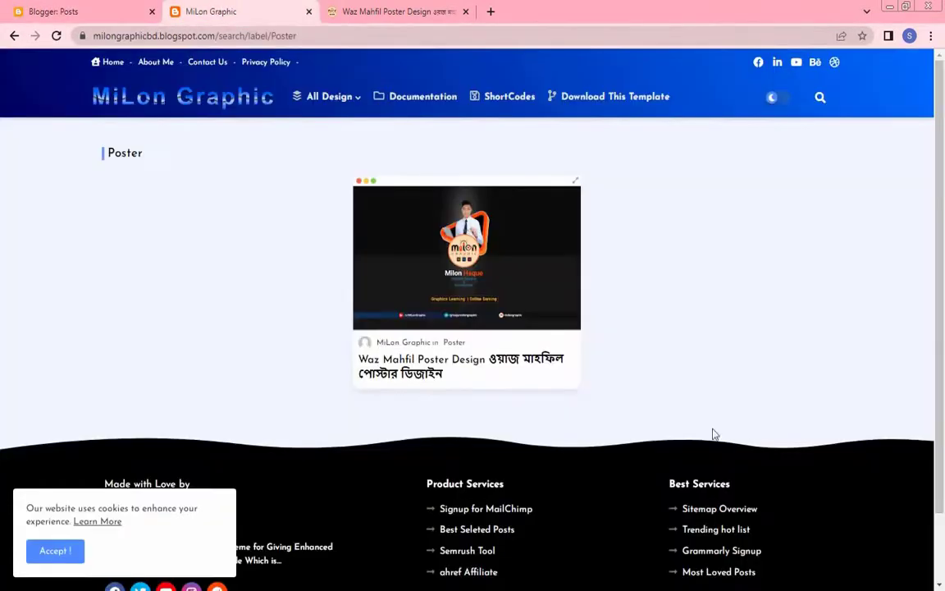
pyautogui.click(112, 64)
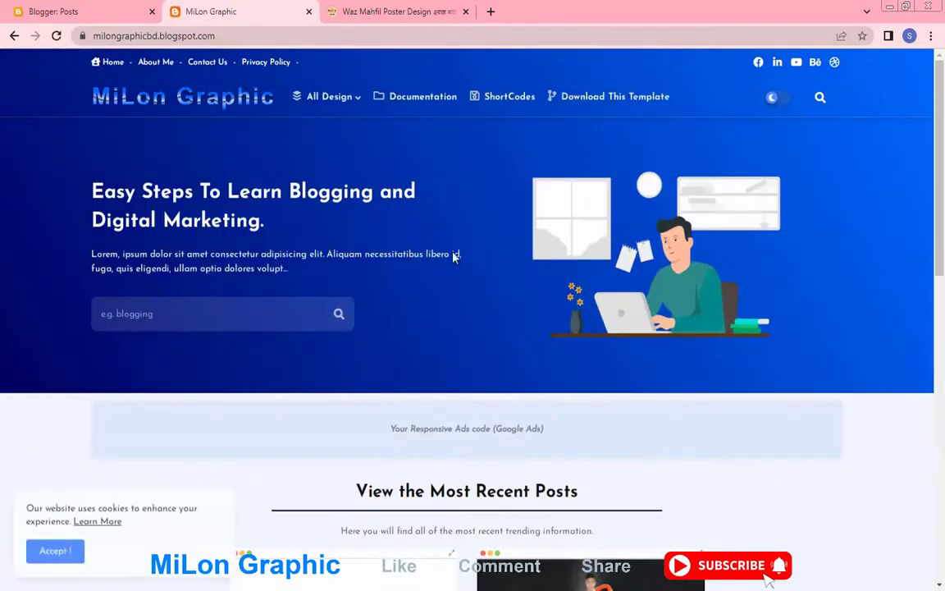
pyautogui.moveTo(306, 102)
pyautogui.click(315, 137)
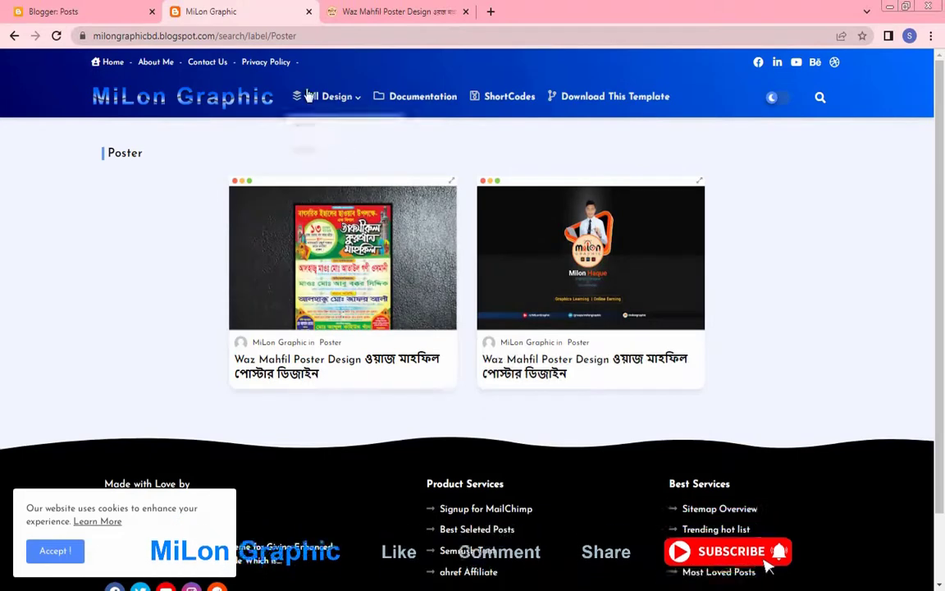
pyautogui.moveTo(333, 97)
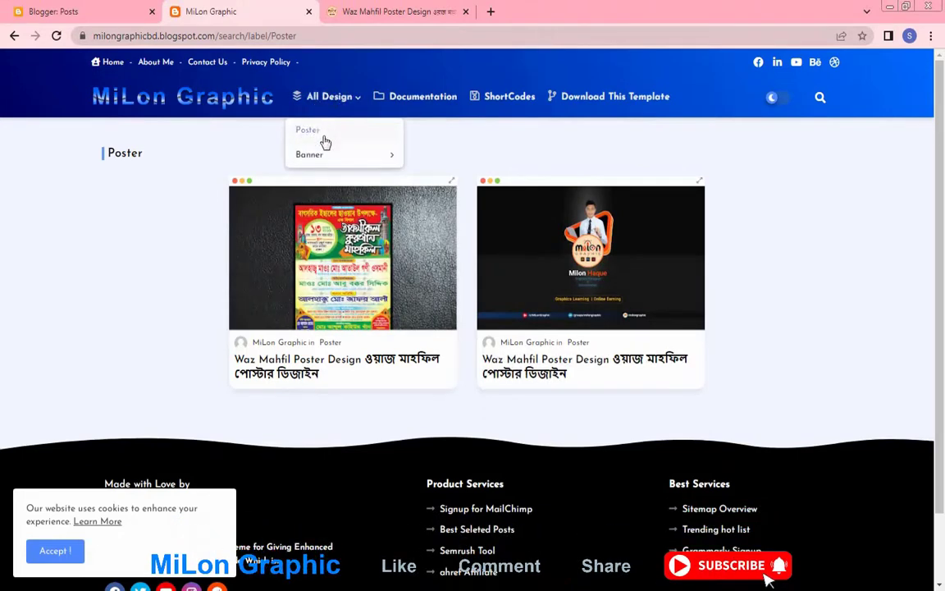
pyautogui.moveTo(328, 164)
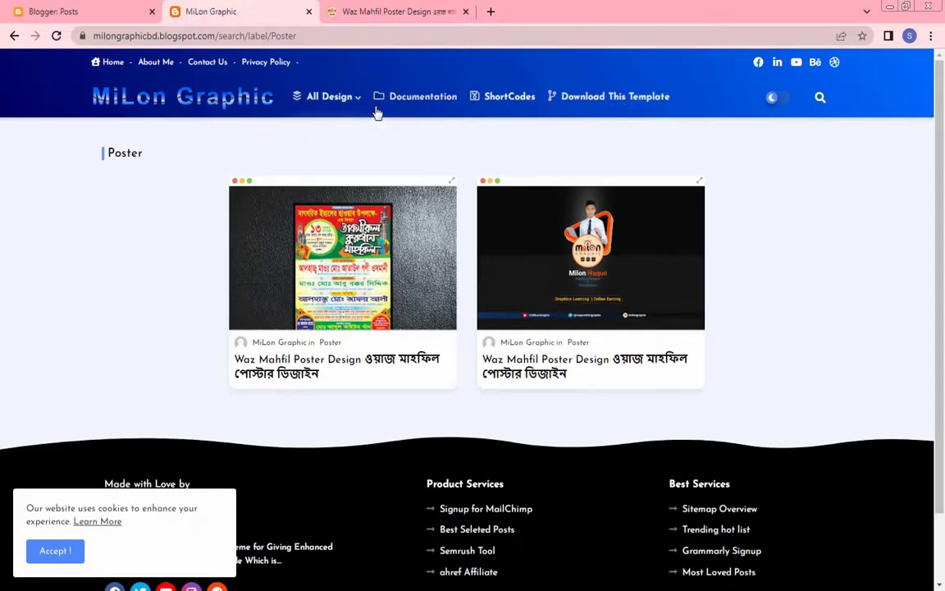
# - Return to Blogger and open the Main Menu link list from the blog's layout for editing
pyautogui.click(72, 14)
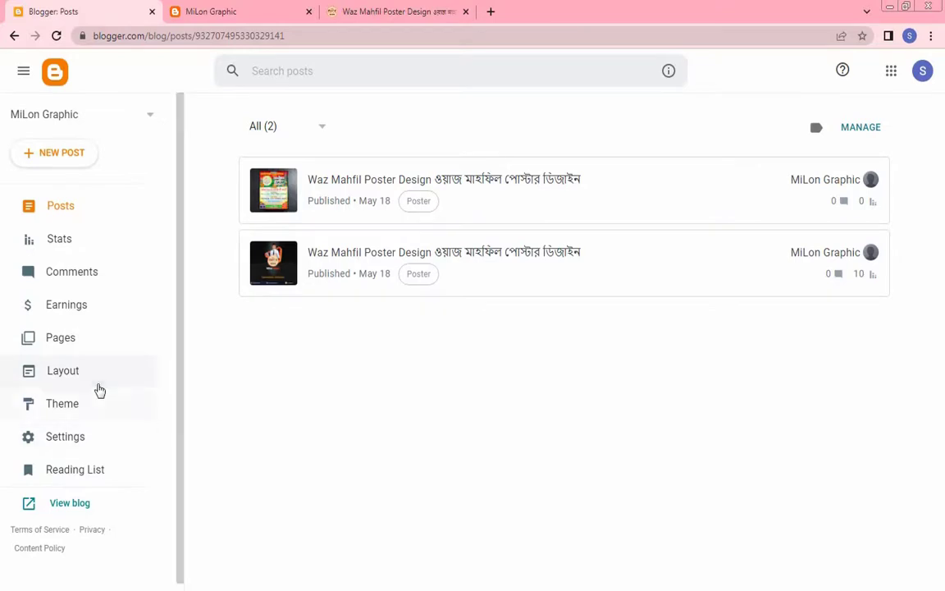
pyautogui.click(97, 381)
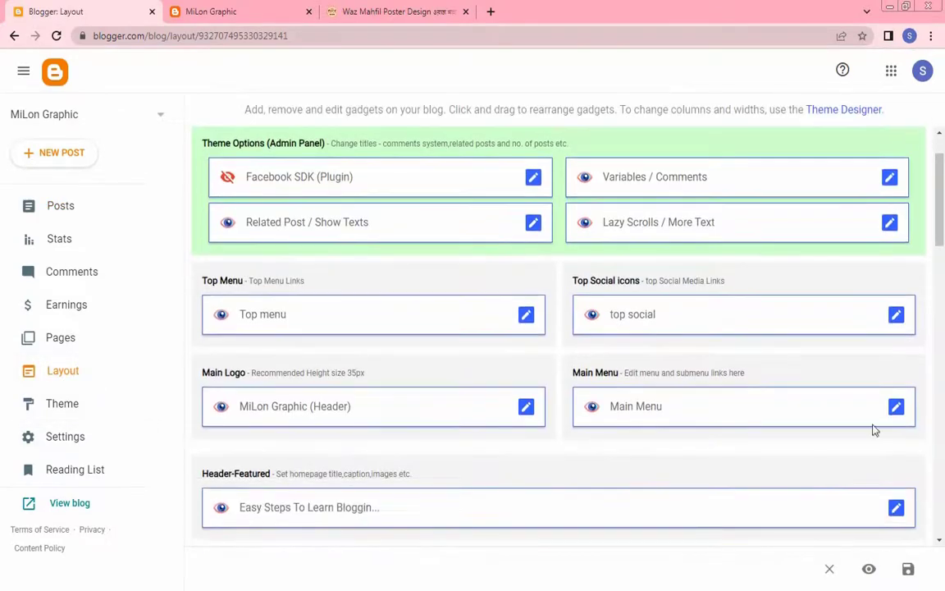
pyautogui.click(896, 408)
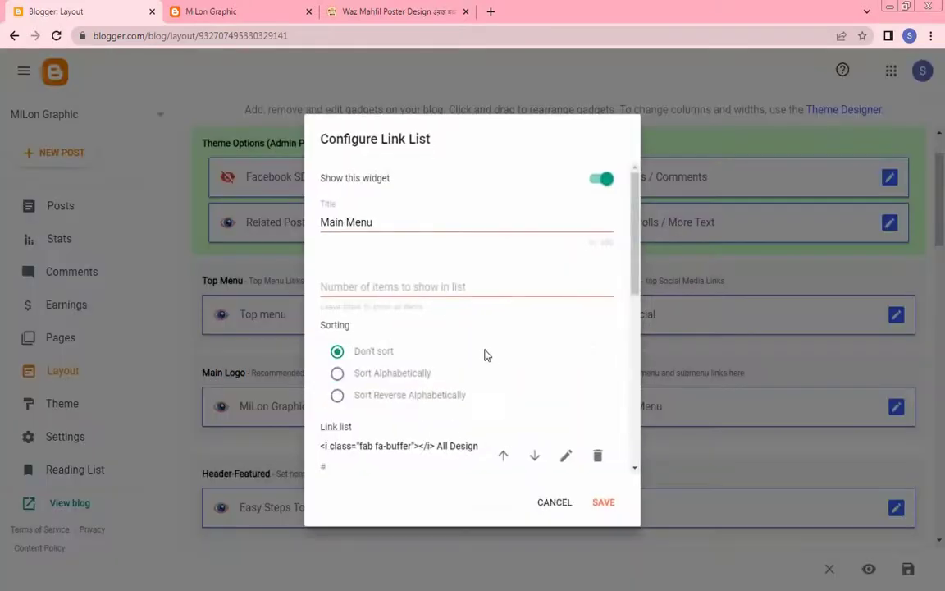
pyautogui.scroll(-3, 509, 369)
pyautogui.scroll(-2, 518, 377)
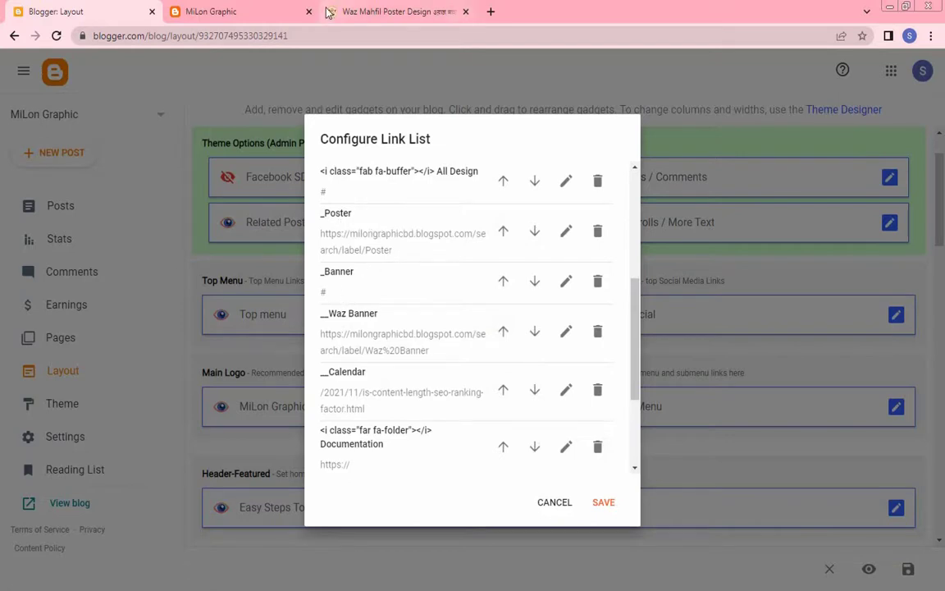
# - Compare the Main Menu link list's Poster, Banner, Waz Banner, Calendar and Documentation entries with the menu on the live blog
pyautogui.click(243, 23)
pyautogui.moveTo(366, 103)
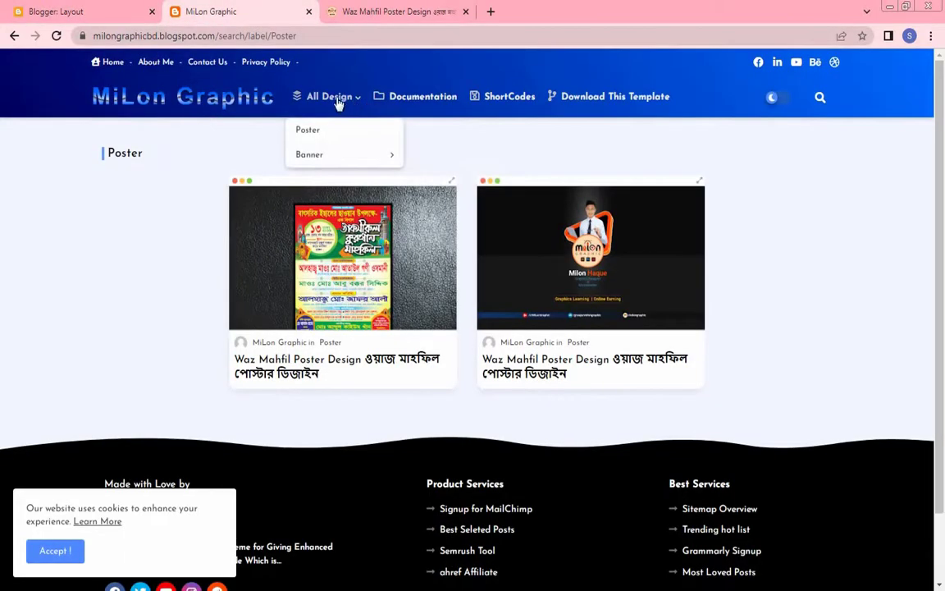
pyautogui.click(59, 12)
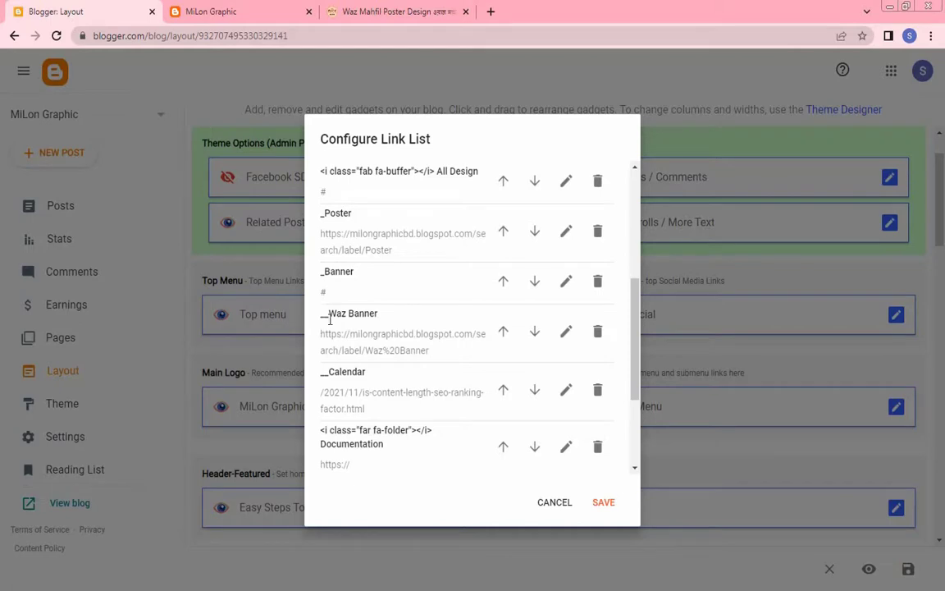
pyautogui.moveTo(342, 319); pyautogui.dragTo(380, 313)
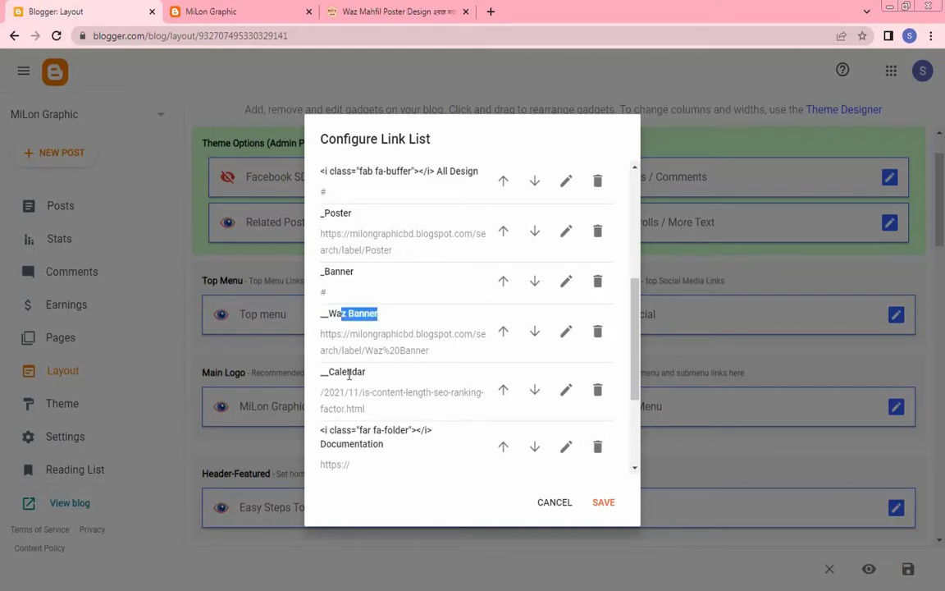
pyautogui.click(390, 375)
pyautogui.moveTo(391, 375); pyautogui.dragTo(361, 374)
pyautogui.click(392, 379)
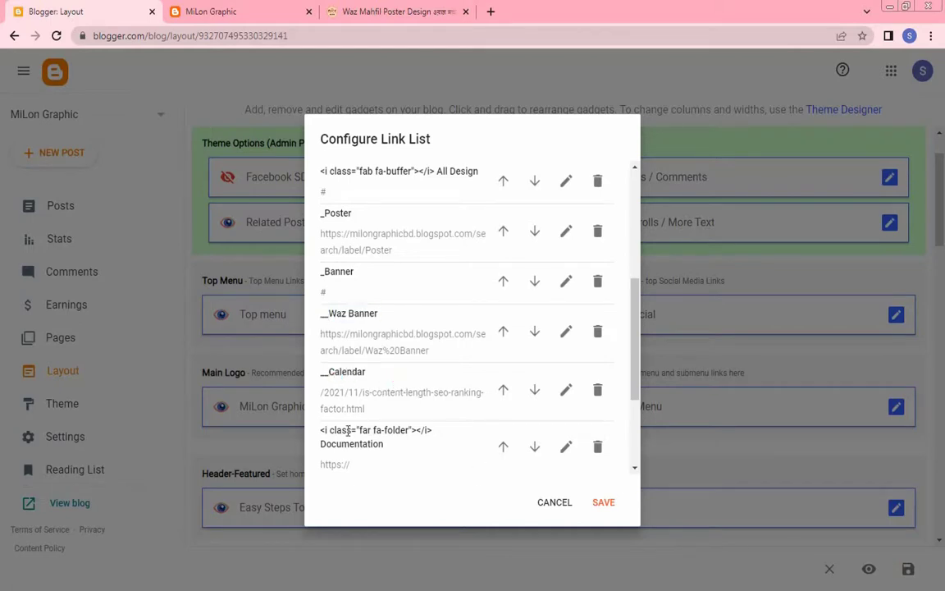
pyautogui.scroll(-2, 449, 444)
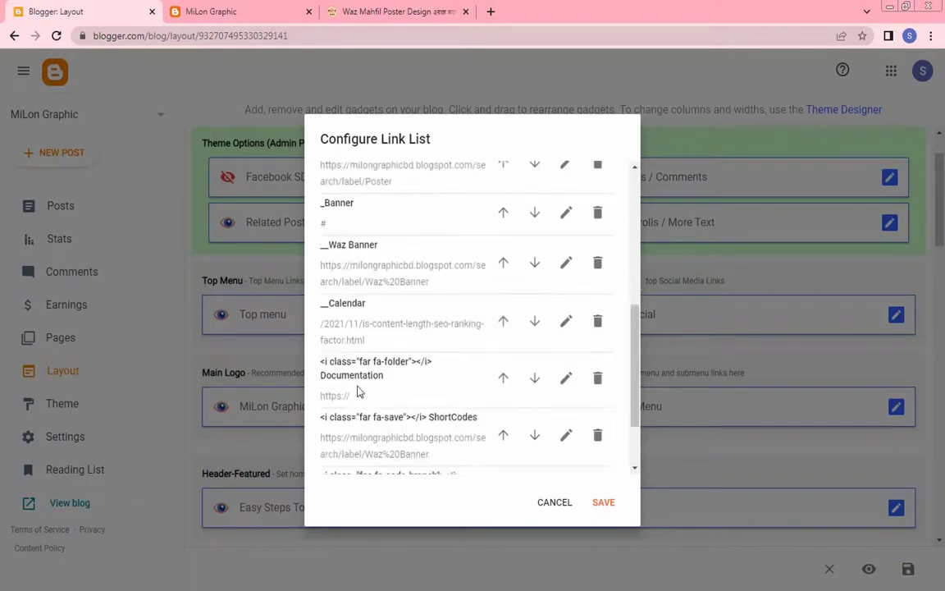
pyautogui.click(231, 13)
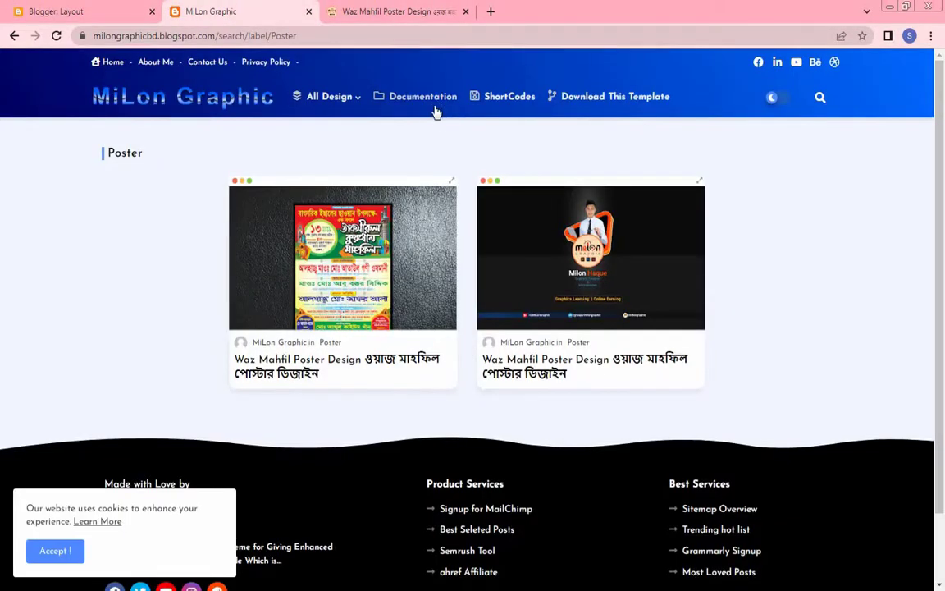
# - In the Main Menu link list, rename the Documentation entry to Logo Design, keeping its folder icon code, and save the item
pyautogui.click(131, 18)
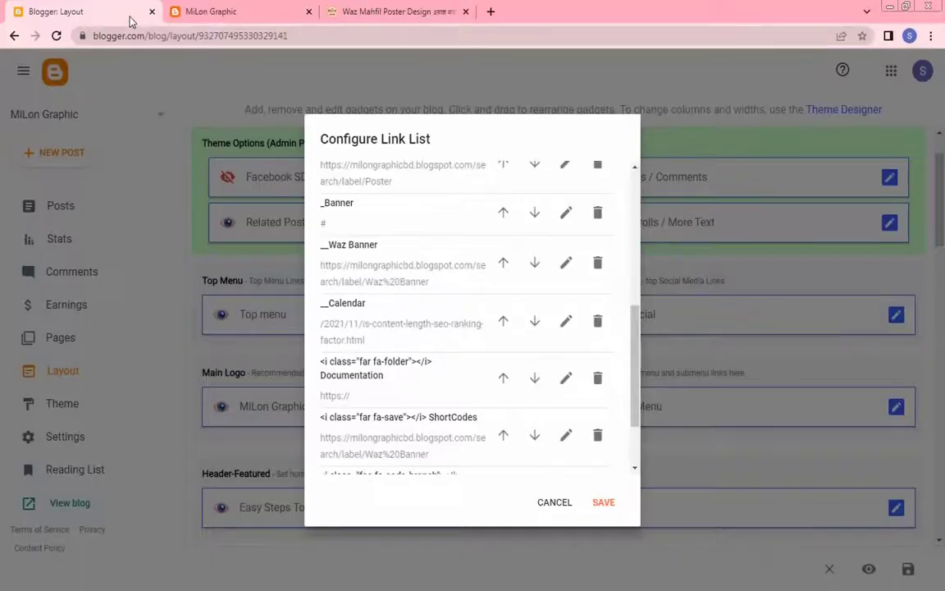
pyautogui.click(565, 379)
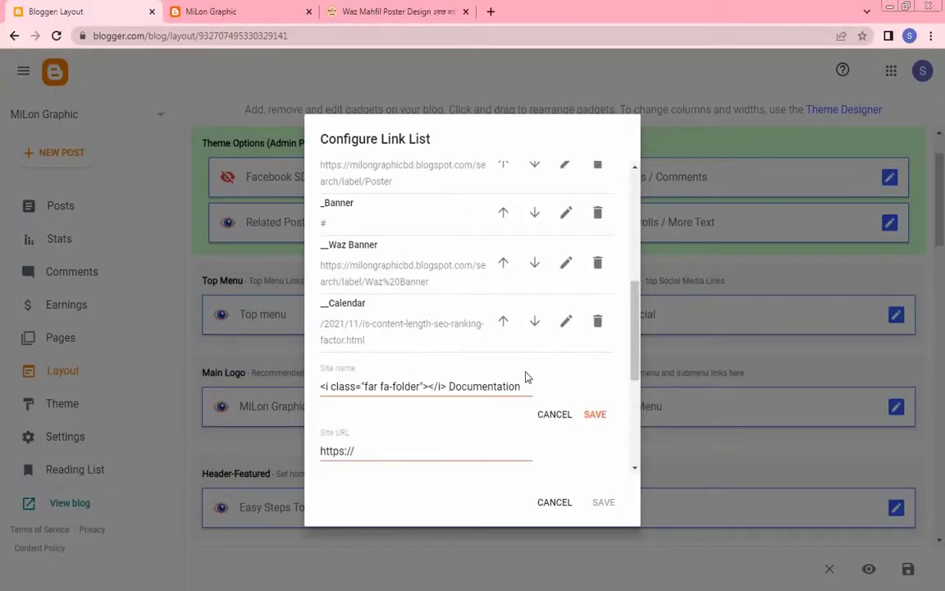
pyautogui.moveTo(450, 317); pyautogui.dragTo(528, 312)
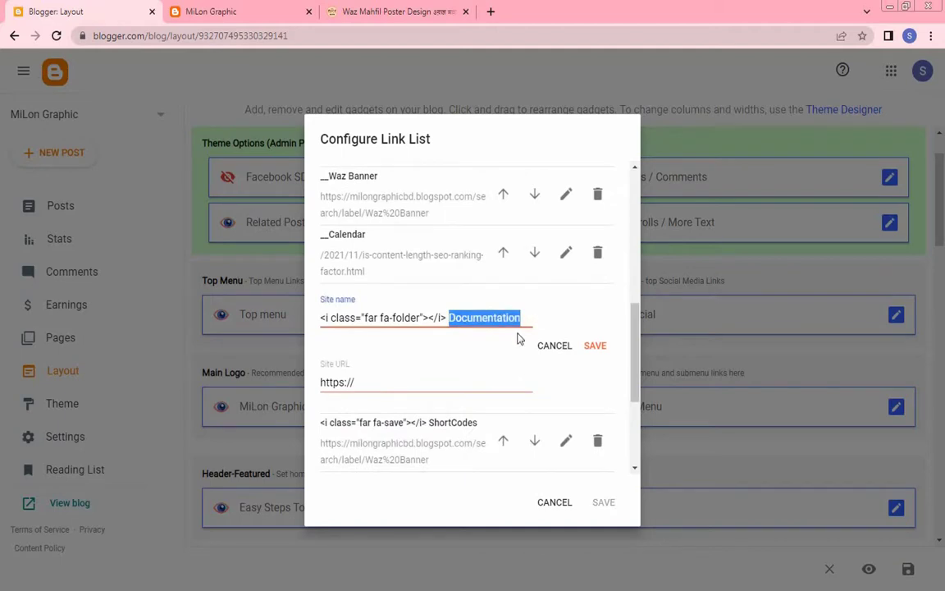
pyautogui.write('Logo Desig')
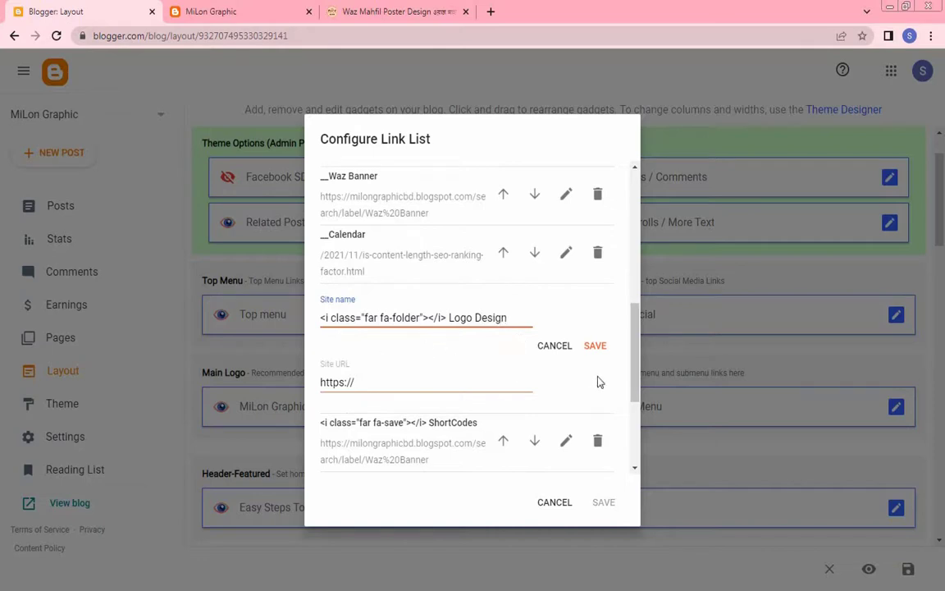
pyautogui.click(595, 347)
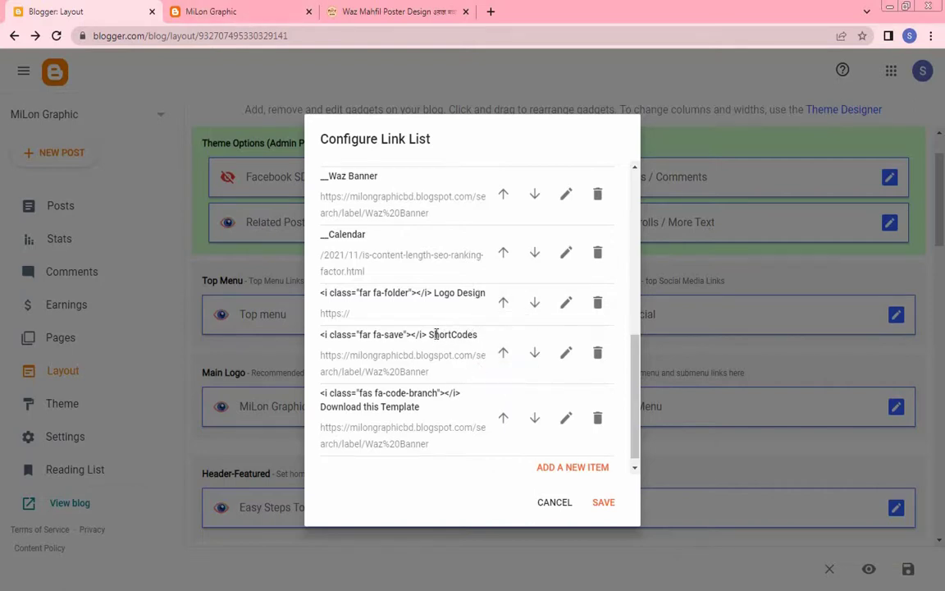
# - Check the live blog's menu, return to the link list and rename the ShortCodes entry to Alpona Design, keeping its icon code
pyautogui.click(256, 10)
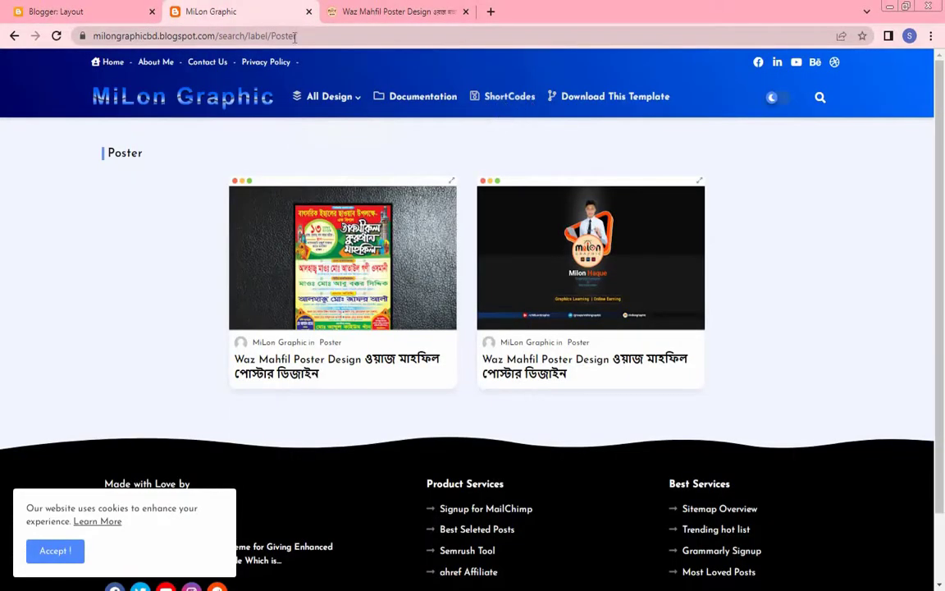
pyautogui.click(81, 13)
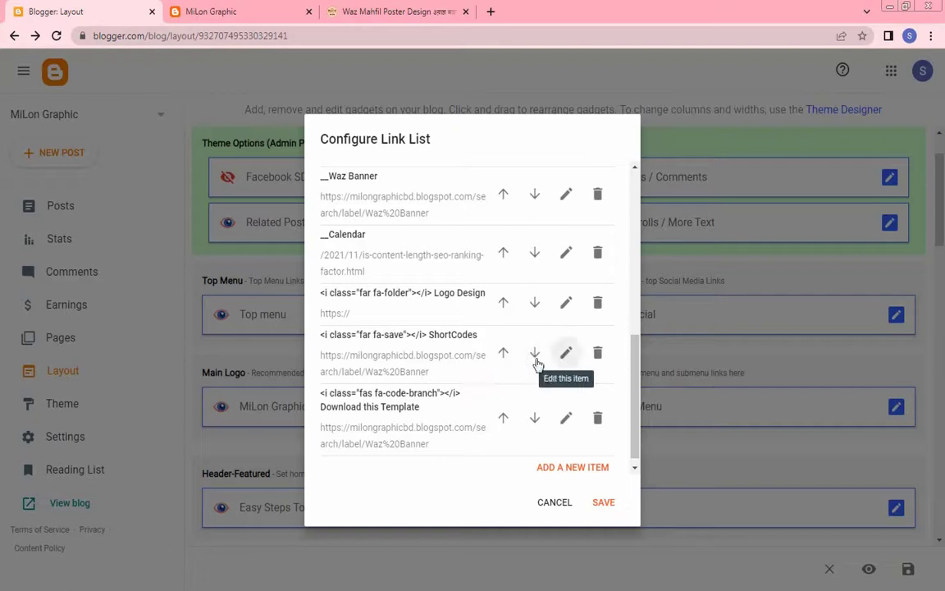
pyautogui.click(566, 354)
pyautogui.moveTo(443, 359); pyautogui.dragTo(538, 361)
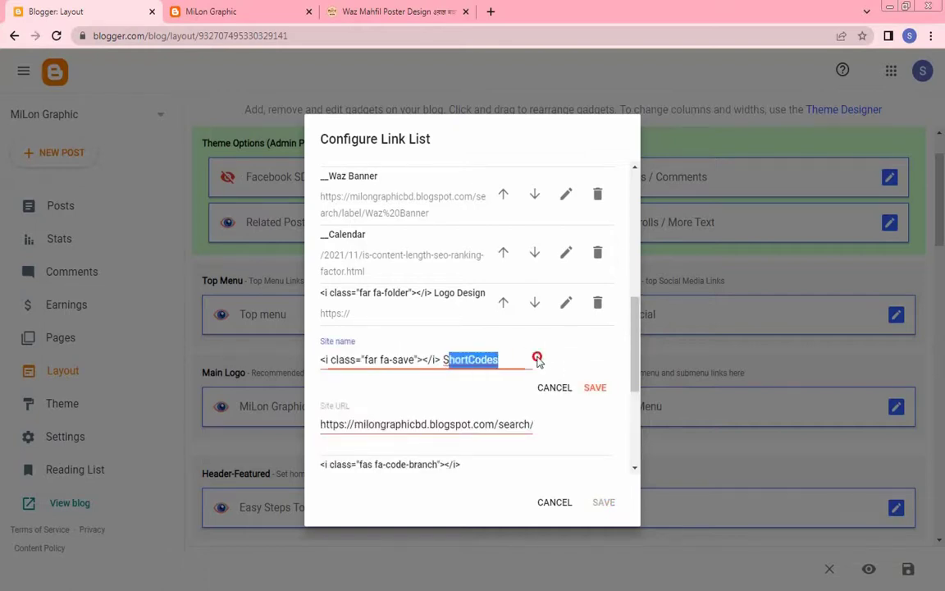
pyautogui.press('BackSpace')
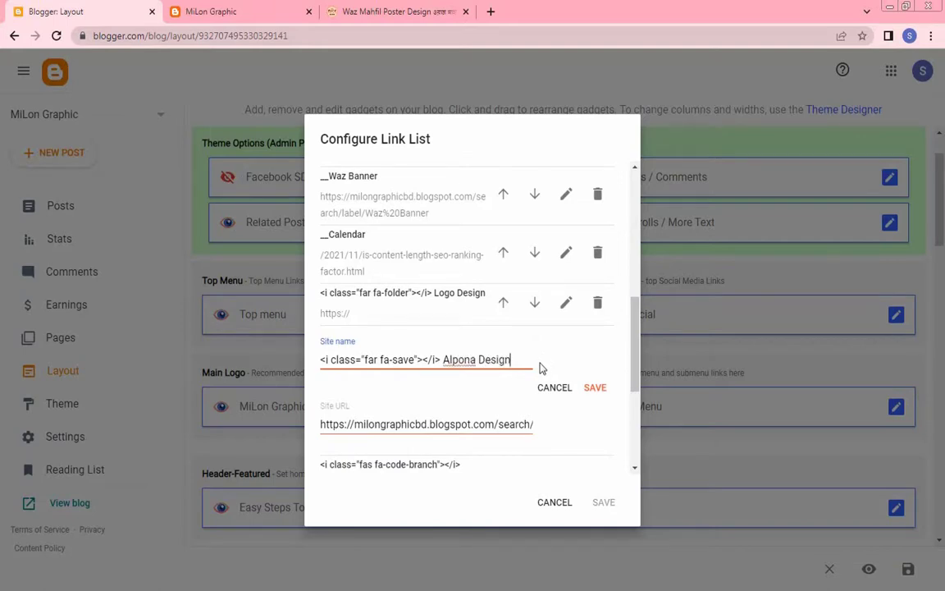
pyautogui.click(594, 389)
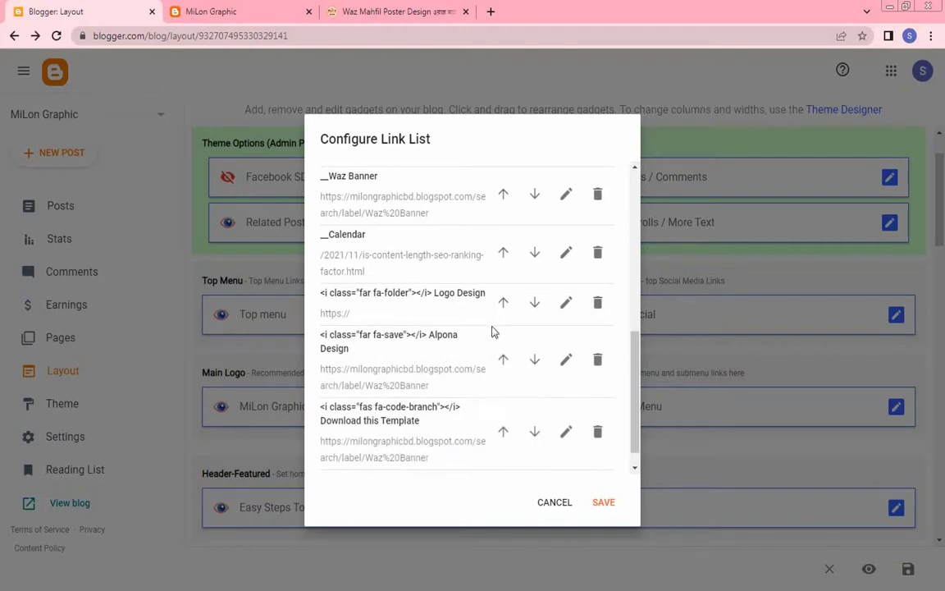
# - Check the live menu again, return to the link list and rename the Download this Template entry to Software, keeping its icon code
pyautogui.click(203, 12)
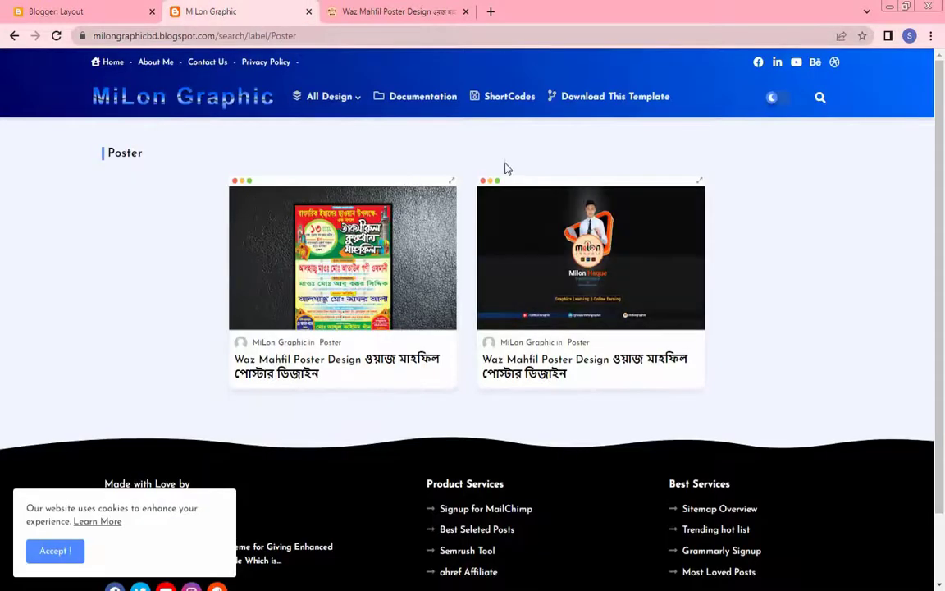
pyautogui.click(98, 22)
pyautogui.scroll(-1, 469, 385)
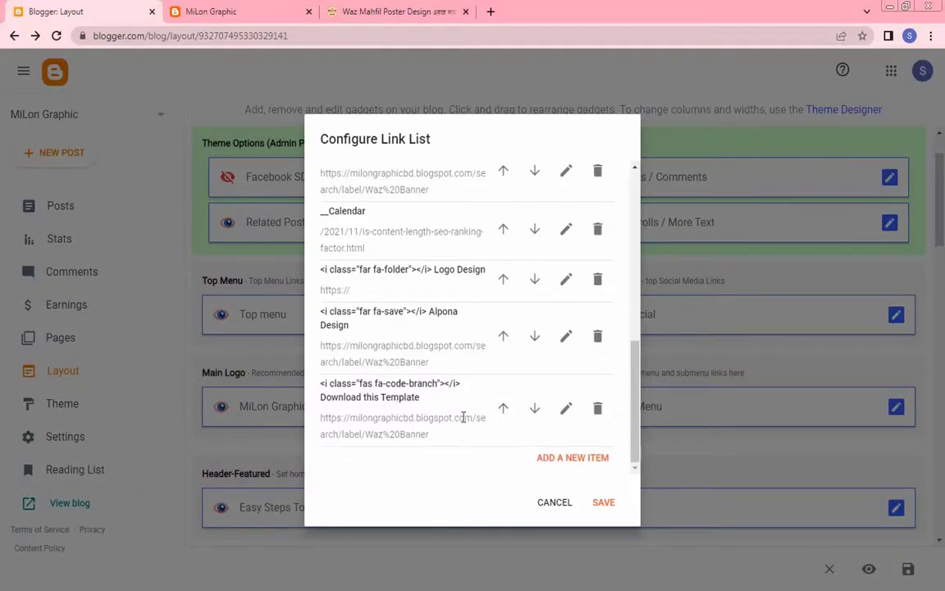
pyautogui.click(566, 409)
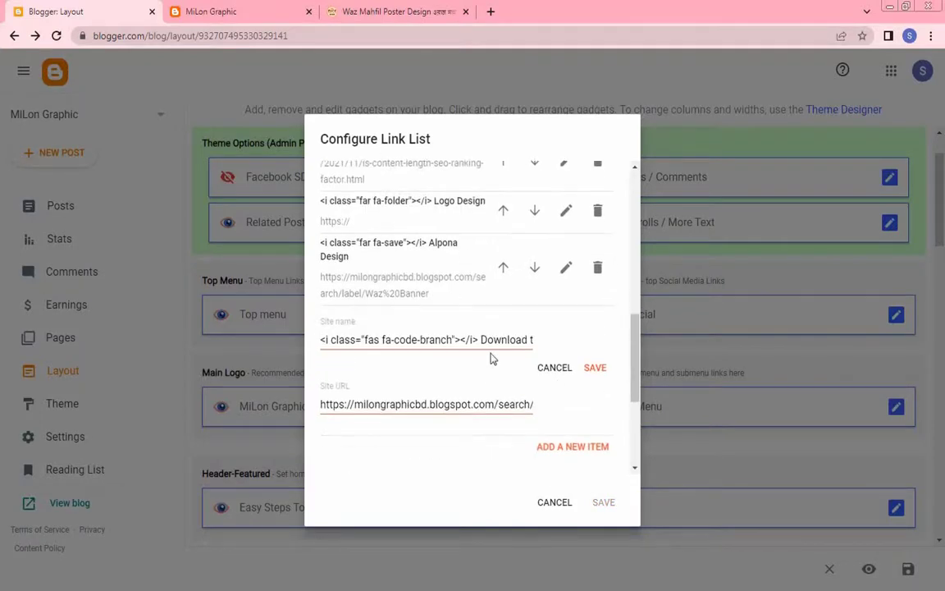
pyautogui.moveTo(483, 339); pyautogui.dragTo(555, 341)
pyautogui.press('BackSpace')
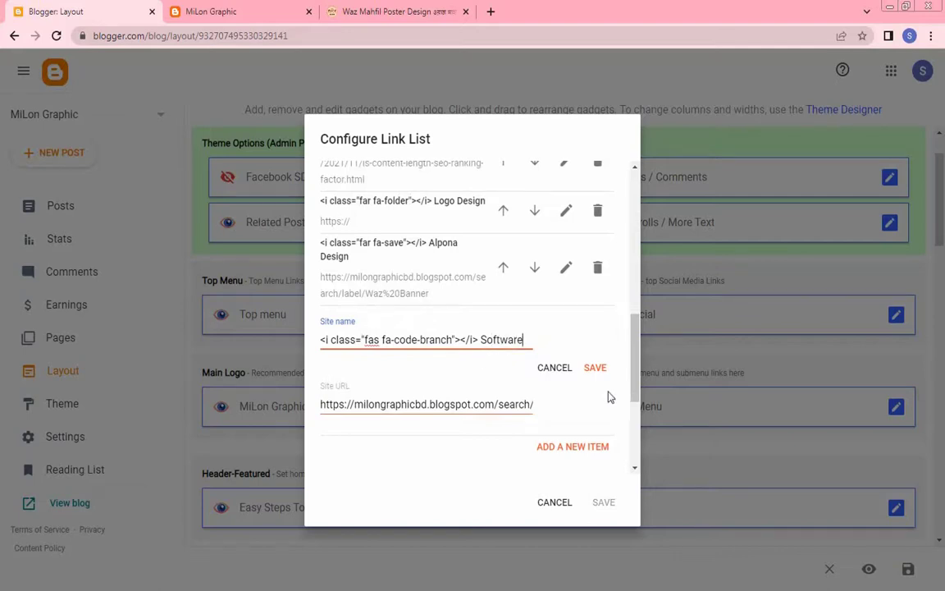
pyautogui.click(595, 367)
# - Review the Main Menu link list's entries and save the widget
pyautogui.scroll(5, 525, 381)
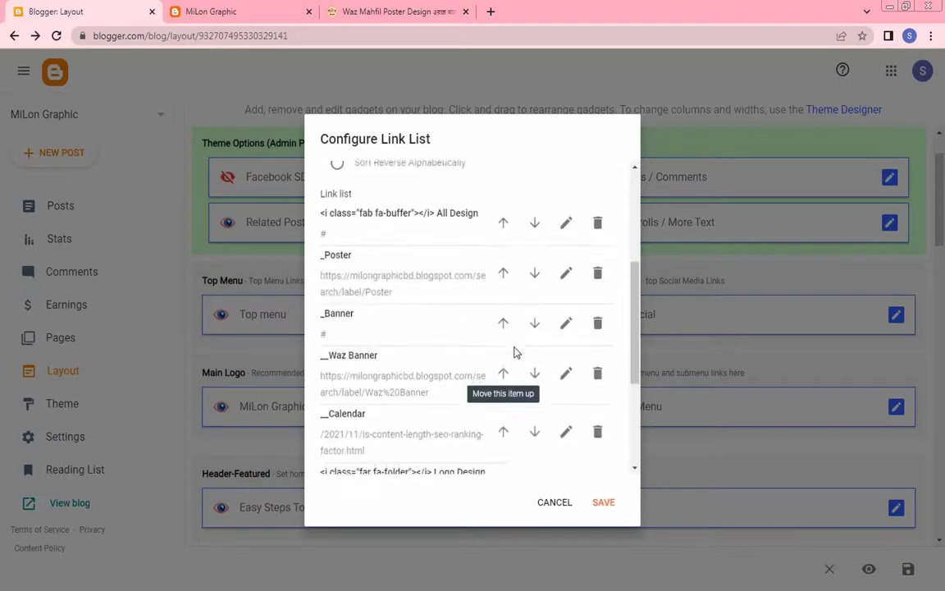
pyautogui.scroll(-5, 504, 385)
pyautogui.scroll(10, 476, 377)
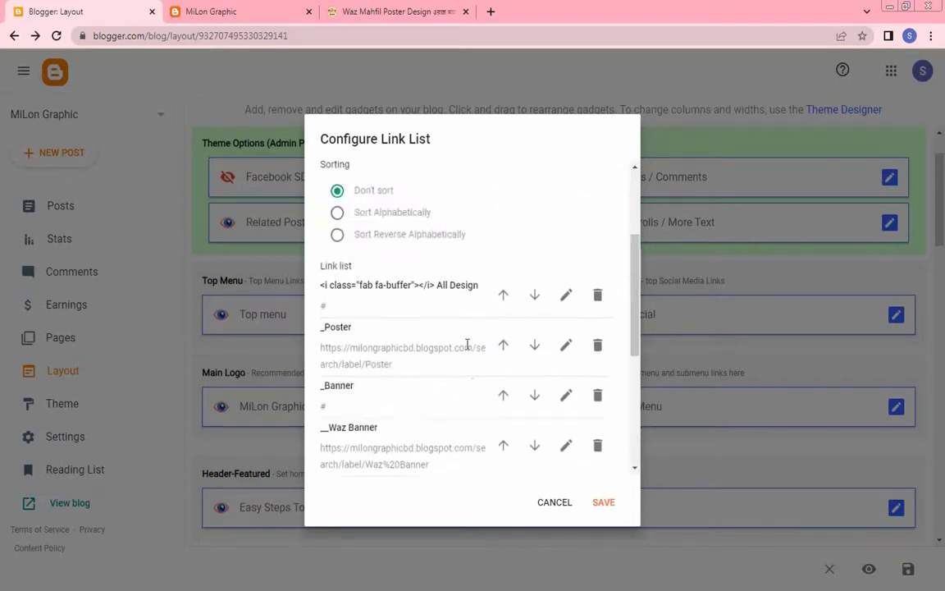
pyautogui.click(603, 503)
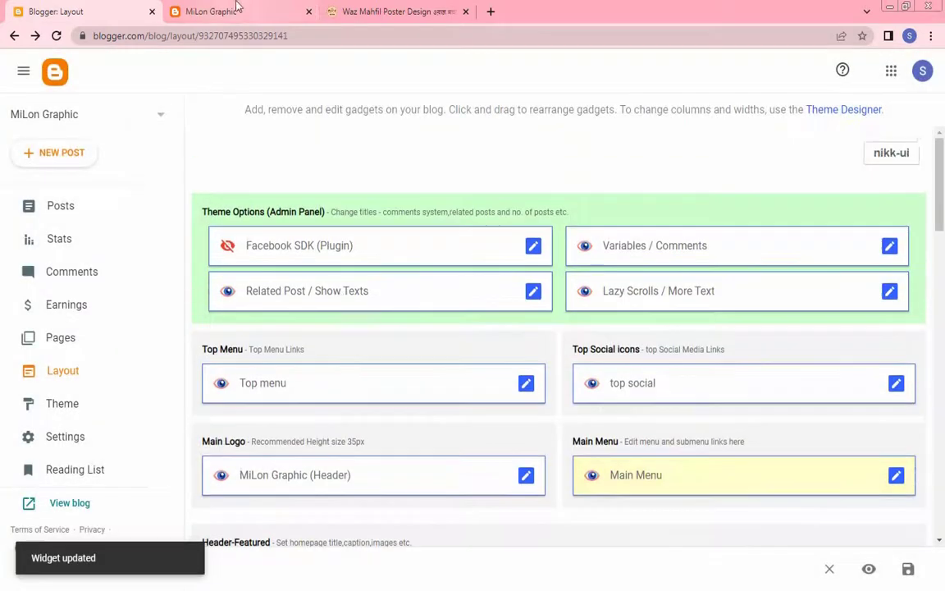
# - Load the live blog's home page and check the renamed menu entries and the Banner submenu under All Design
pyautogui.click(237, 11)
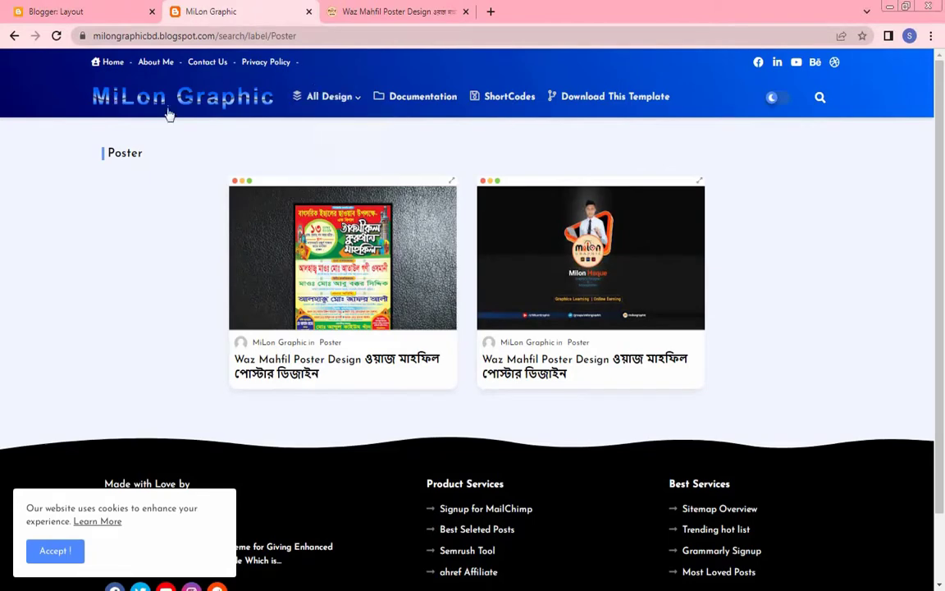
pyautogui.moveTo(369, 200)
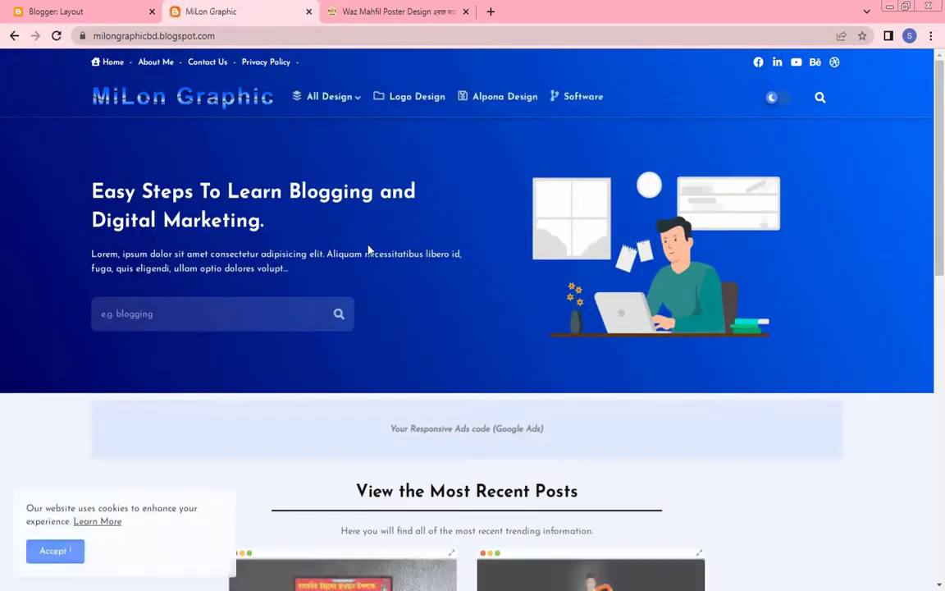
pyautogui.moveTo(326, 99)
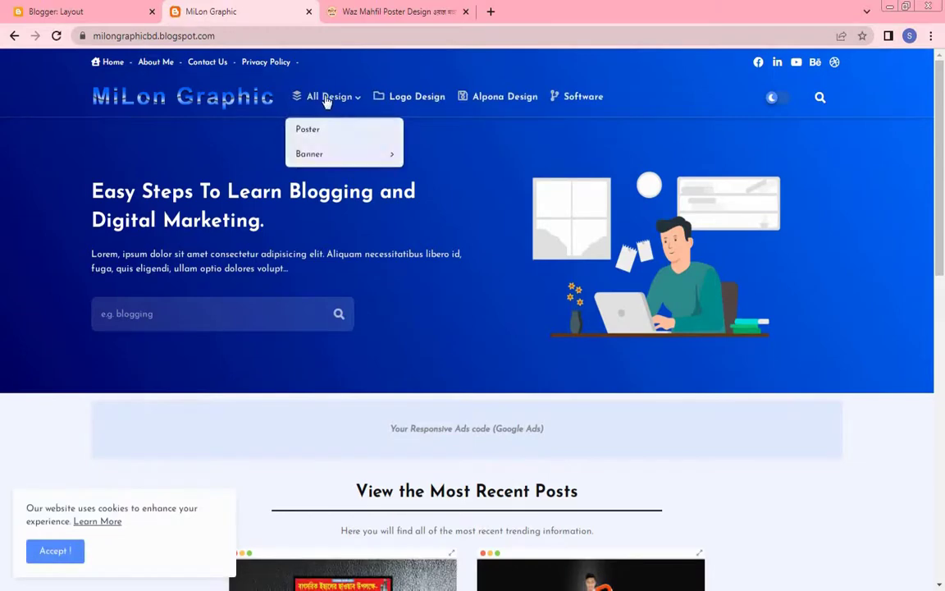
pyautogui.click(314, 153)
pyautogui.moveTo(392, 157)
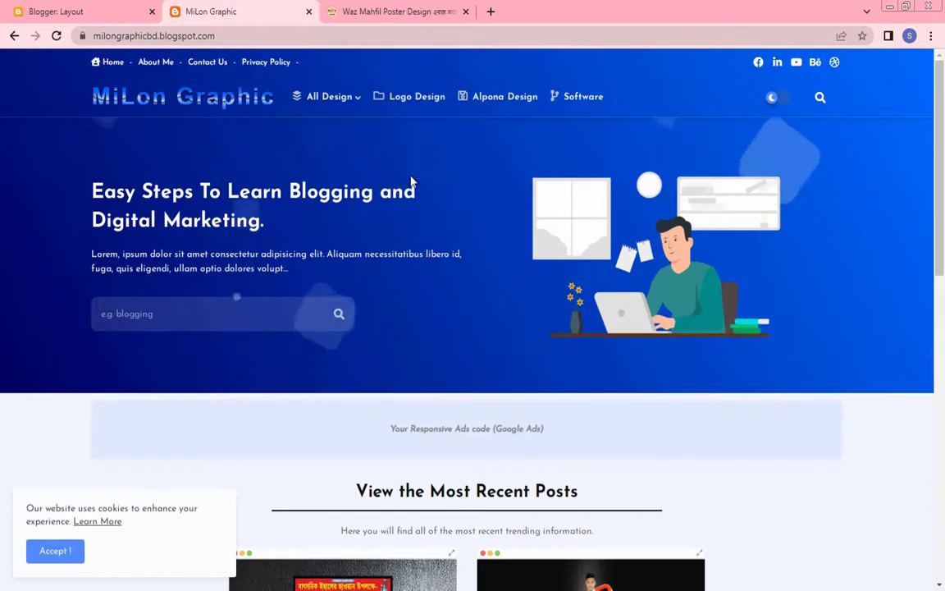
pyautogui.click(97, 13)
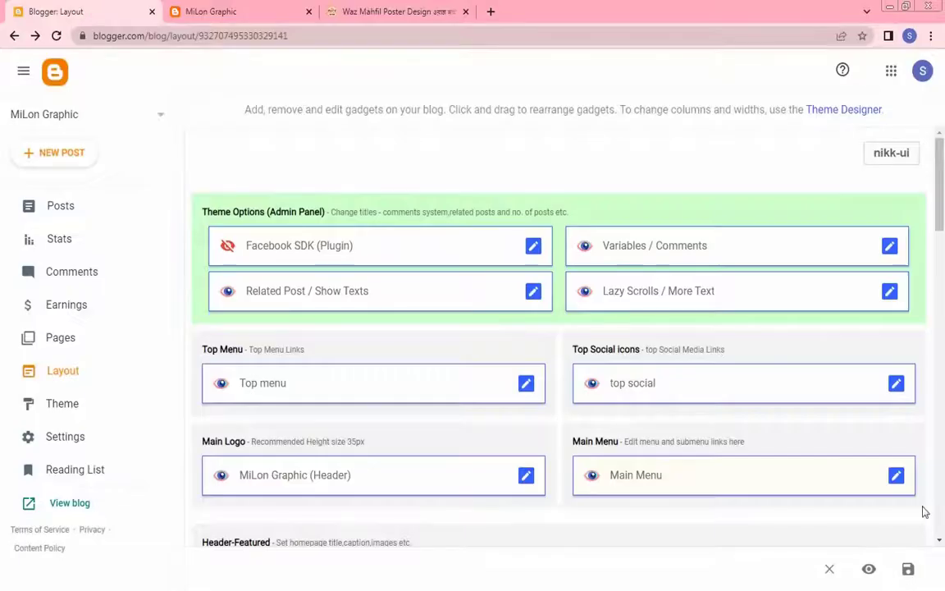
pyautogui.click(896, 481)
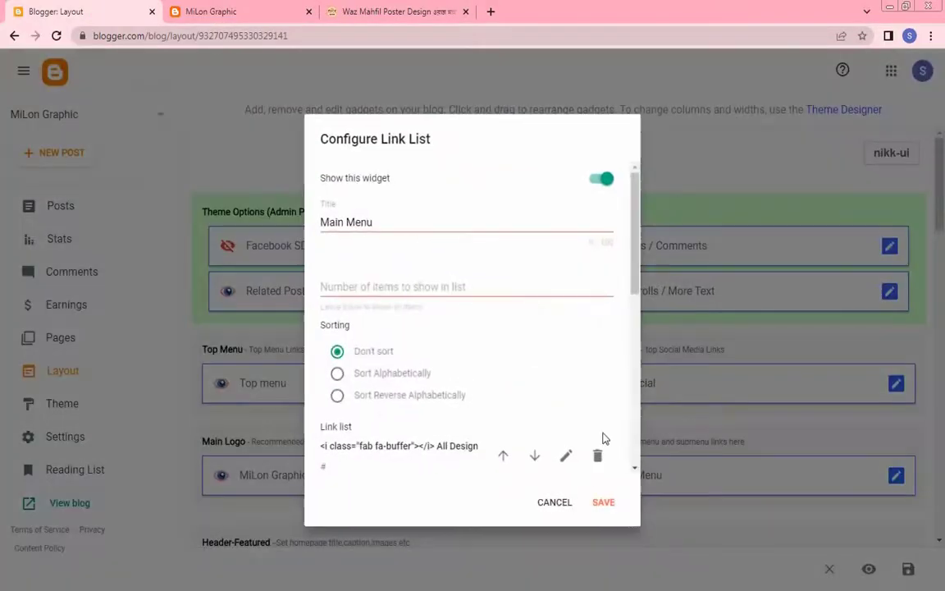
pyautogui.scroll(-5, 550, 401)
pyautogui.scroll(-2, 418, 382)
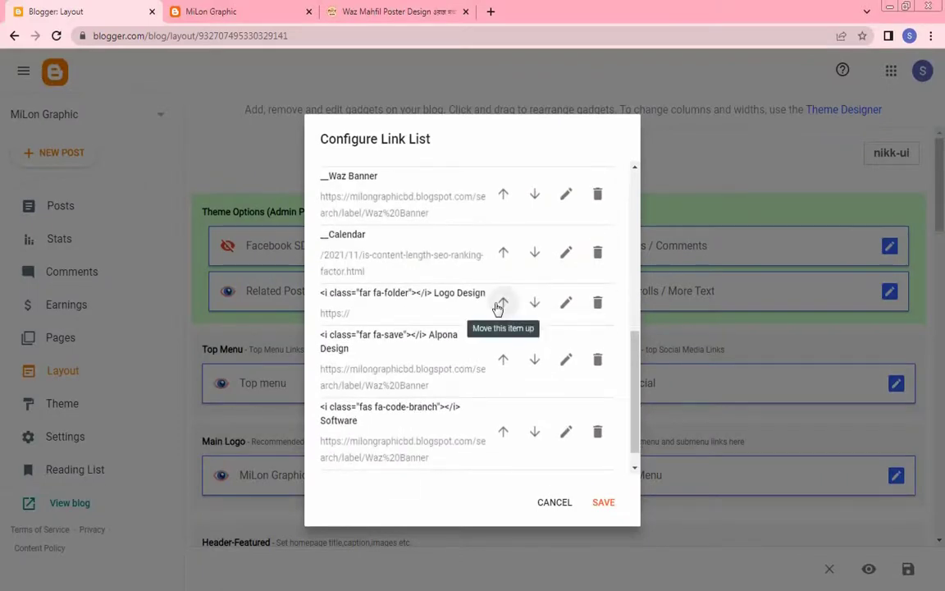
pyautogui.scroll(-2, 589, 402)
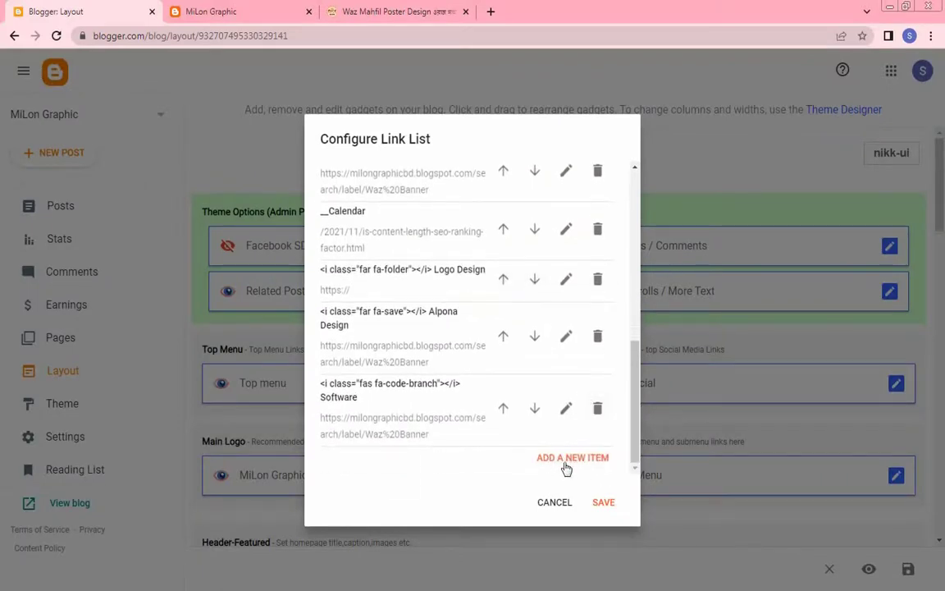
pyautogui.click(587, 461)
pyautogui.scroll(-2, 548, 433)
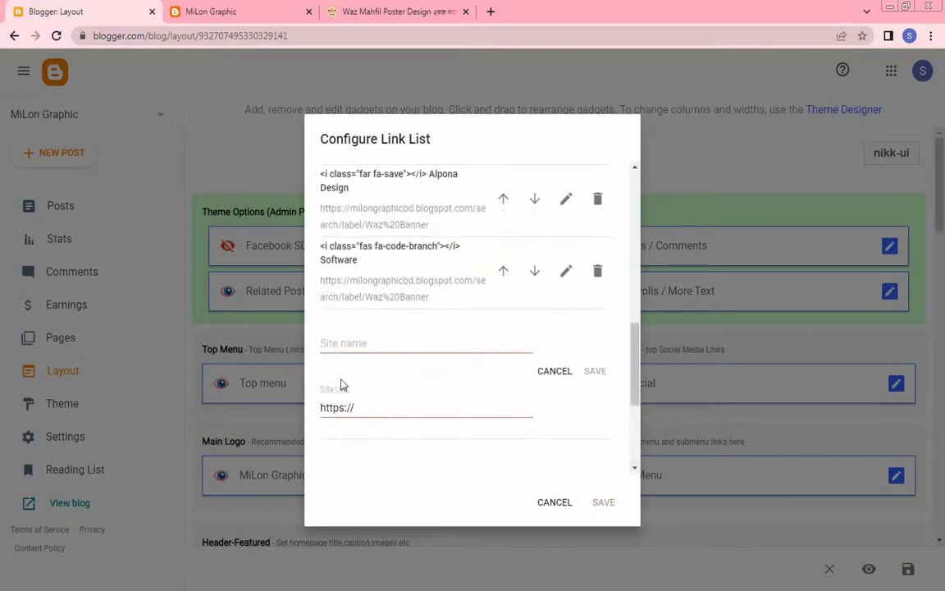
pyautogui.click(359, 343)
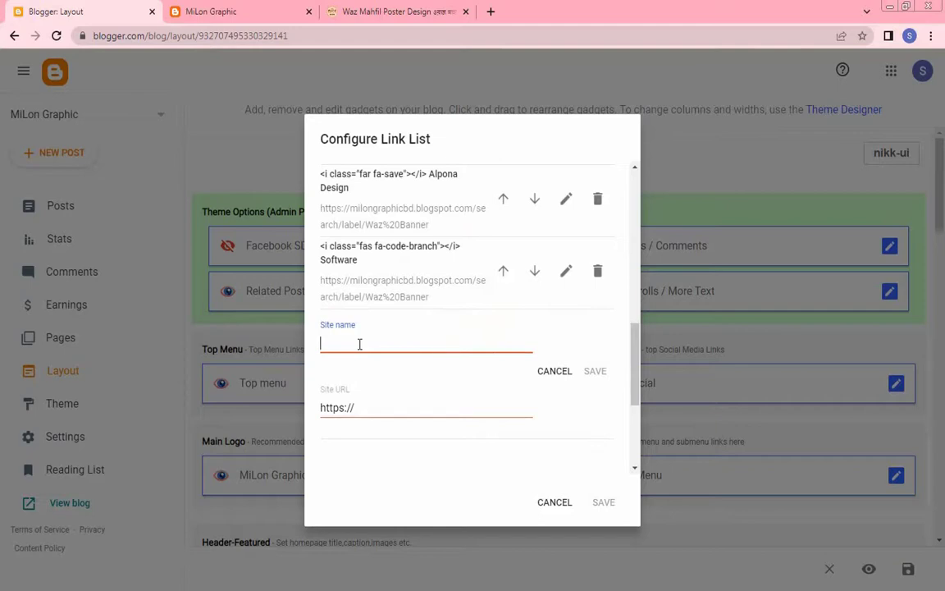
pyautogui.write('Logo 2')
pyautogui.click(382, 408)
pyautogui.tripleClick(407, 409)
pyautogui.click(406, 409)
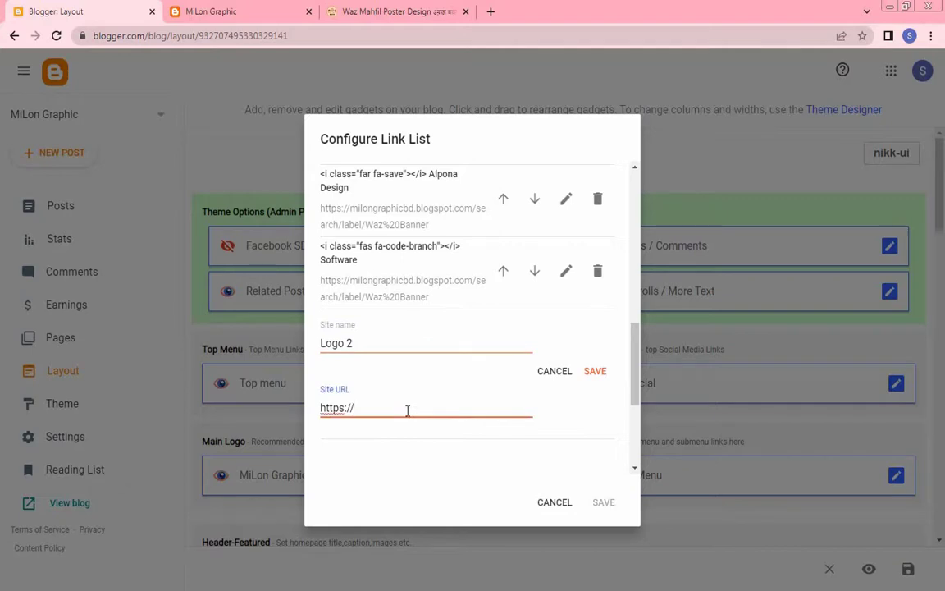
pyautogui.click(597, 376)
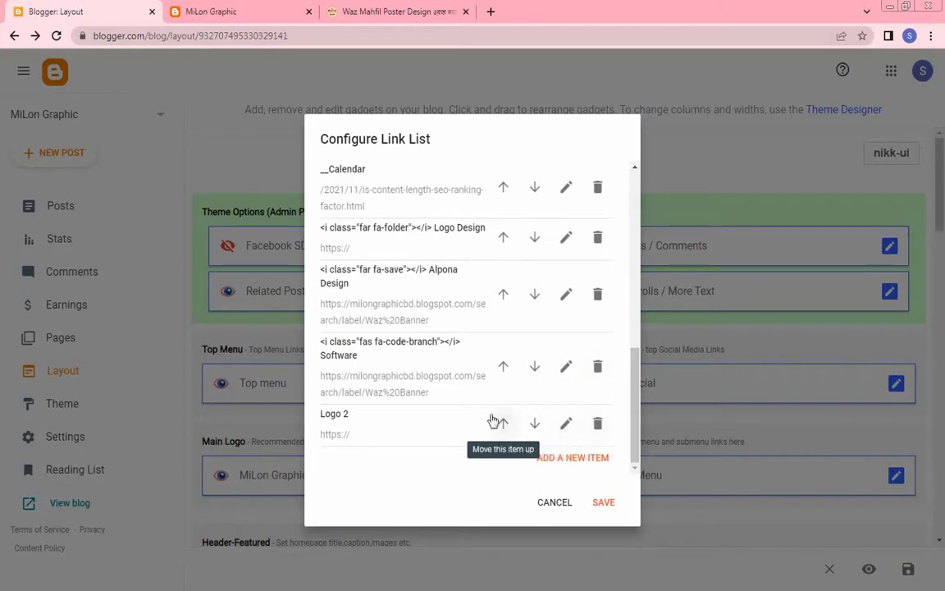
# - Rename the Logo 2 item to _Logo 2 so it acts as a submenu entry, and save the item
pyautogui.click(565, 425)
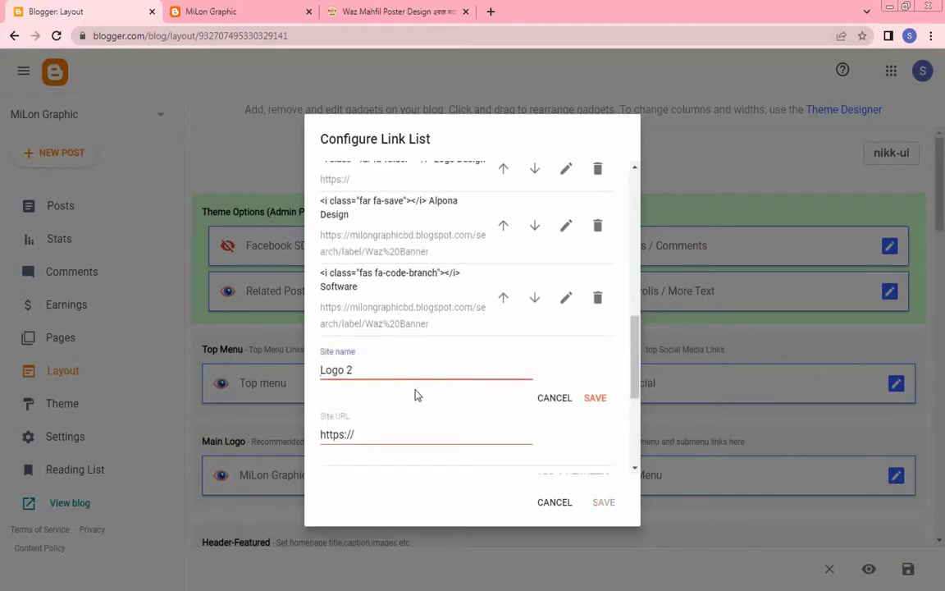
pyautogui.write('_')
pyautogui.click(404, 369)
pyautogui.click(218, 12)
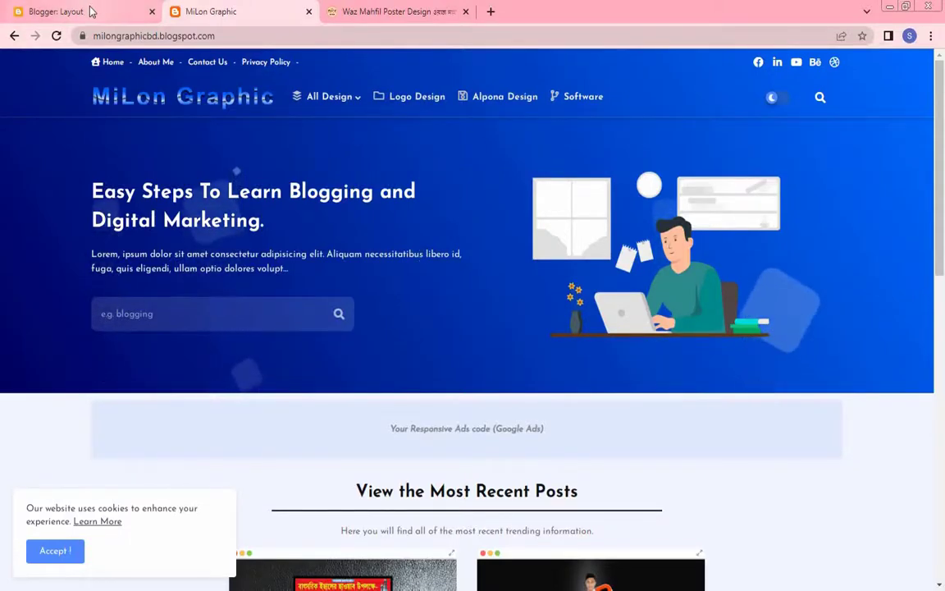
pyautogui.click(114, 12)
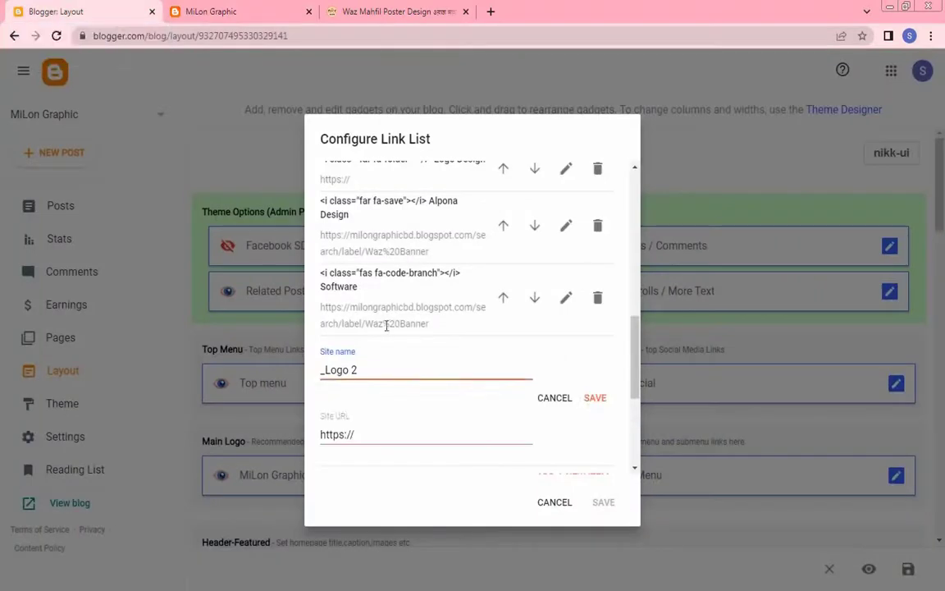
pyautogui.click(586, 399)
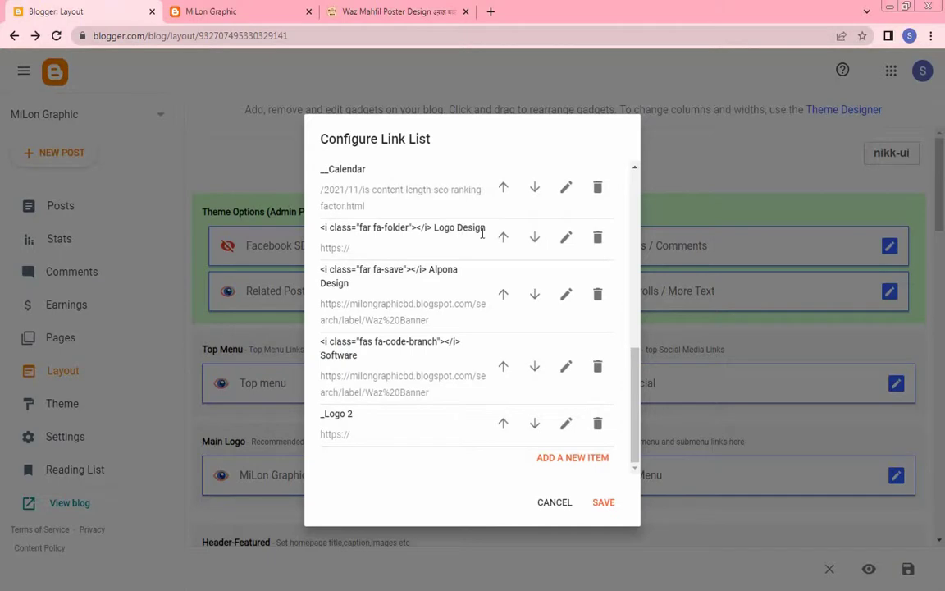
# - Move the _Logo 2 item up past Software and Alpona Design so it sits directly below Logo Design
pyautogui.click(504, 422)
pyautogui.scroll(-10, 516, 420)
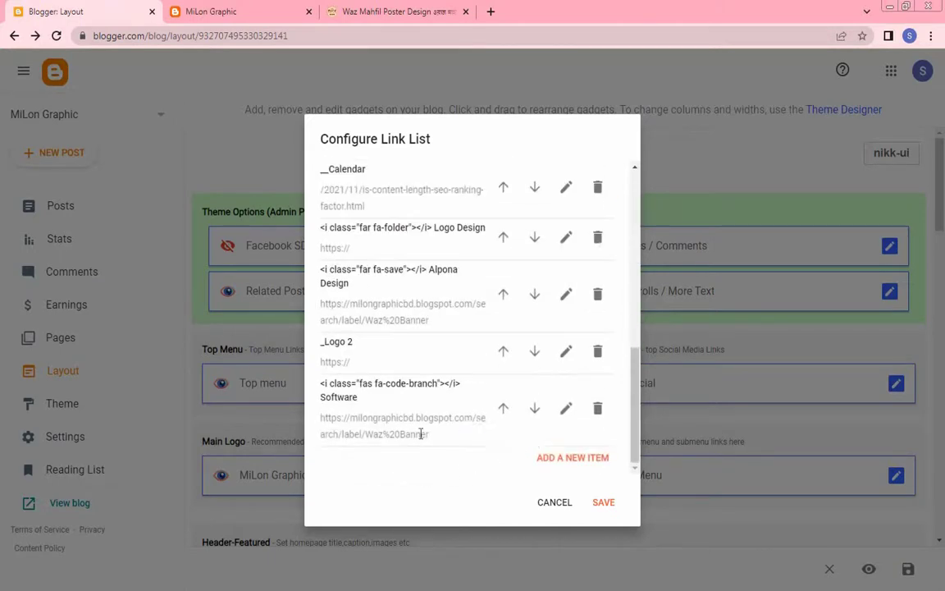
pyautogui.click(504, 351)
pyautogui.scroll(-10, 503, 351)
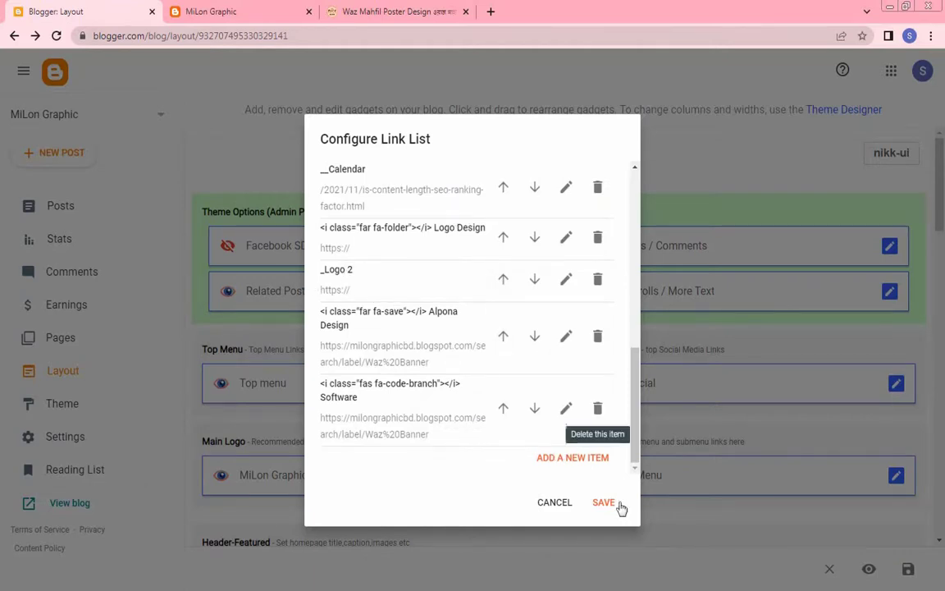
pyautogui.click(587, 461)
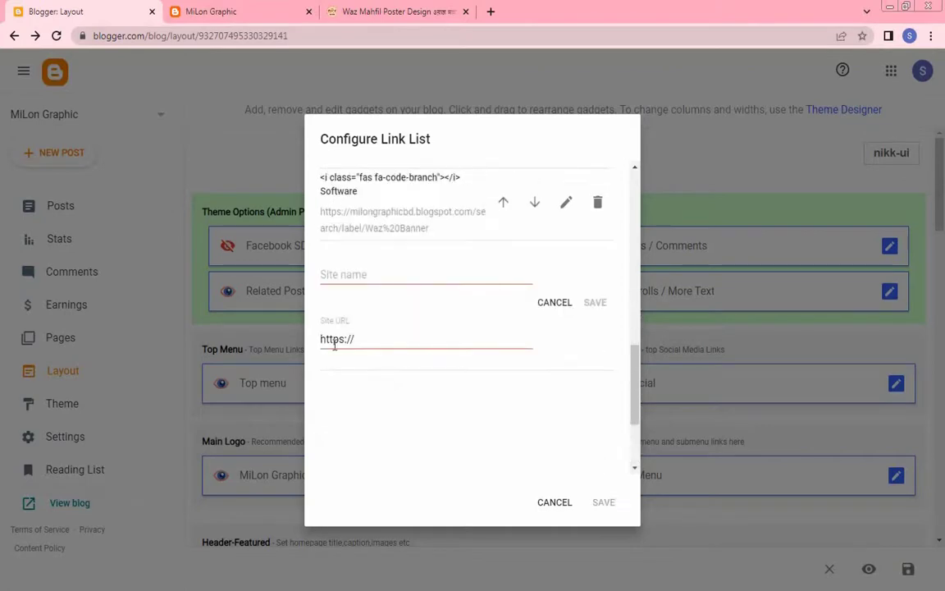
pyautogui.click(380, 273)
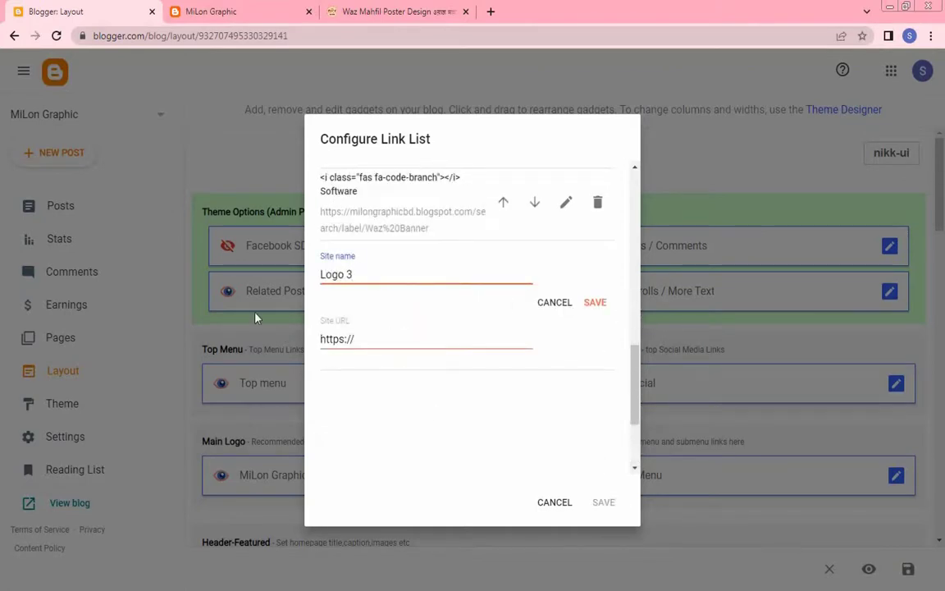
pyautogui.click(595, 303)
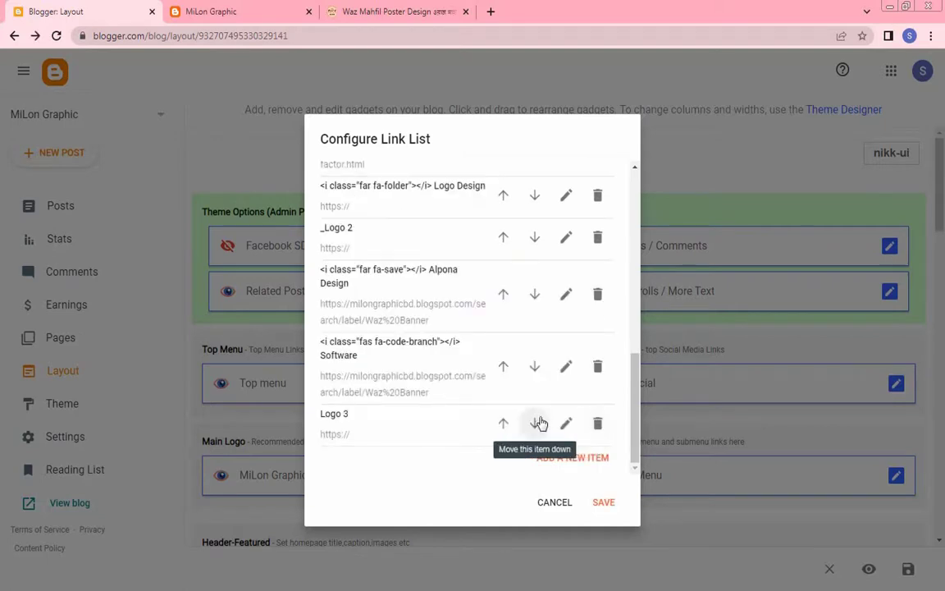
pyautogui.click(566, 423)
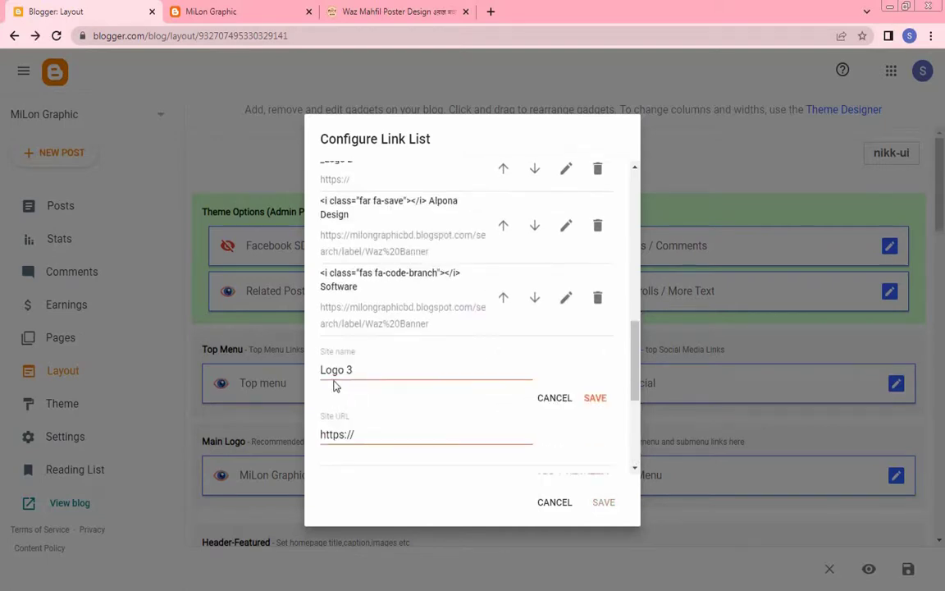
pyautogui.click(322, 371)
pyautogui.write('_')
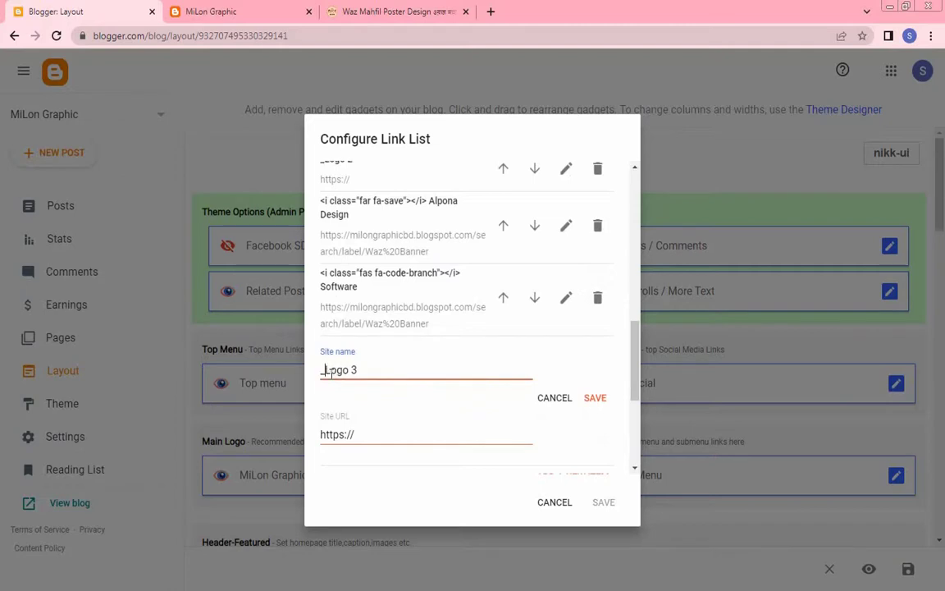
pyautogui.click(594, 399)
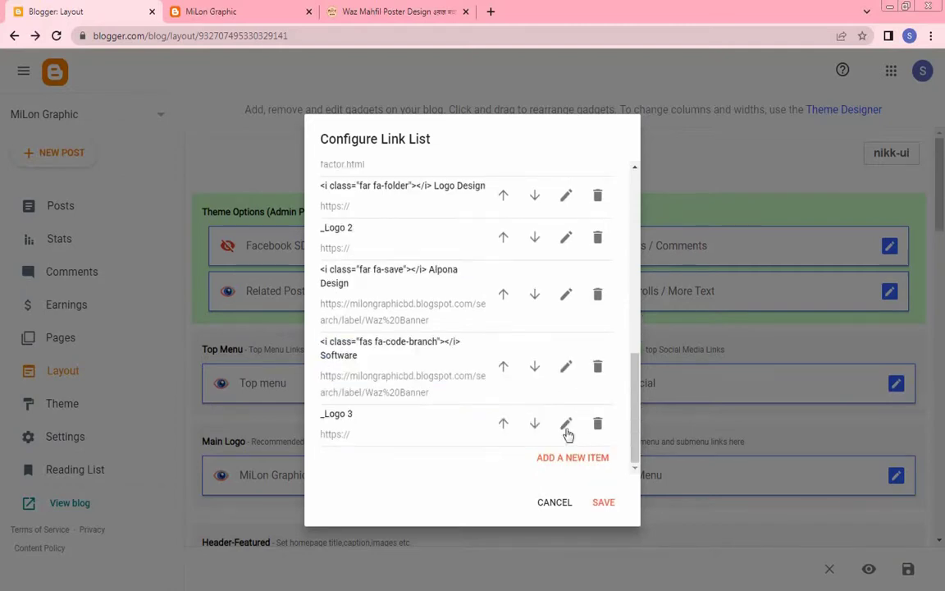
# - Move the _Logo 3 item up past Software and Alpona Design to directly below _Logo 2, and save the Main Menu widget
pyautogui.click(503, 425)
pyautogui.scroll(-5, 517, 443)
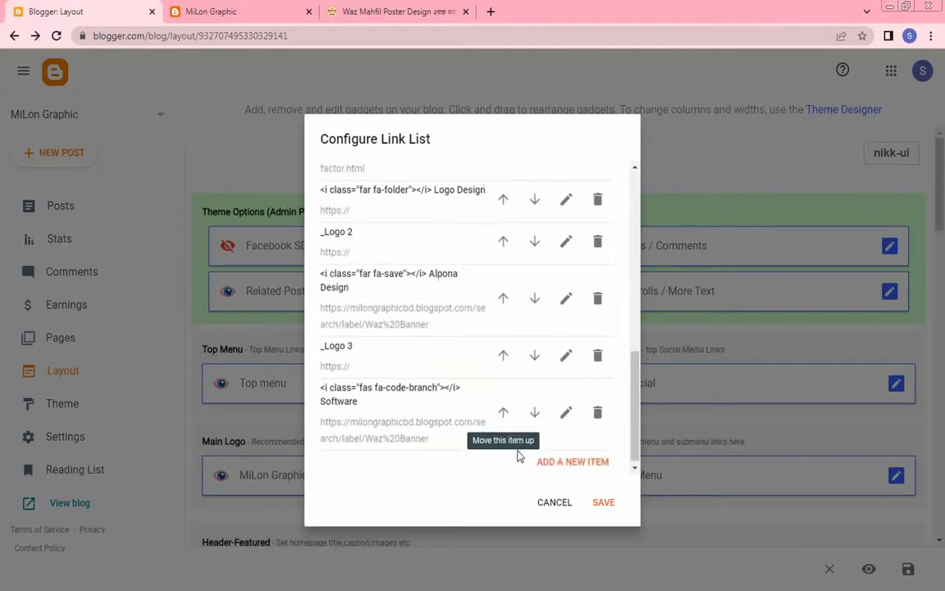
pyautogui.click(502, 353)
pyautogui.scroll(-5, 502, 402)
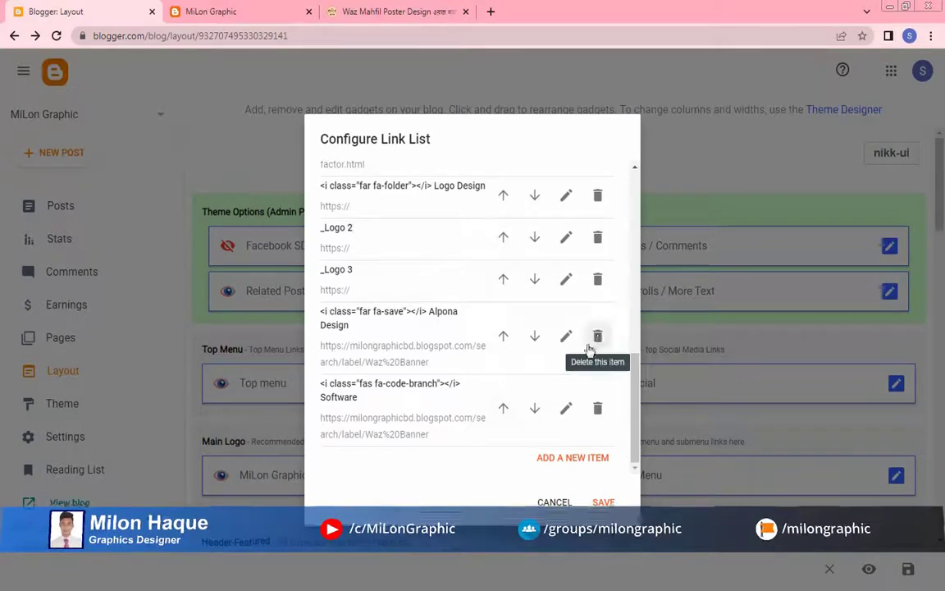
pyautogui.scroll(6, 553, 373)
pyautogui.scroll(-4, 546, 377)
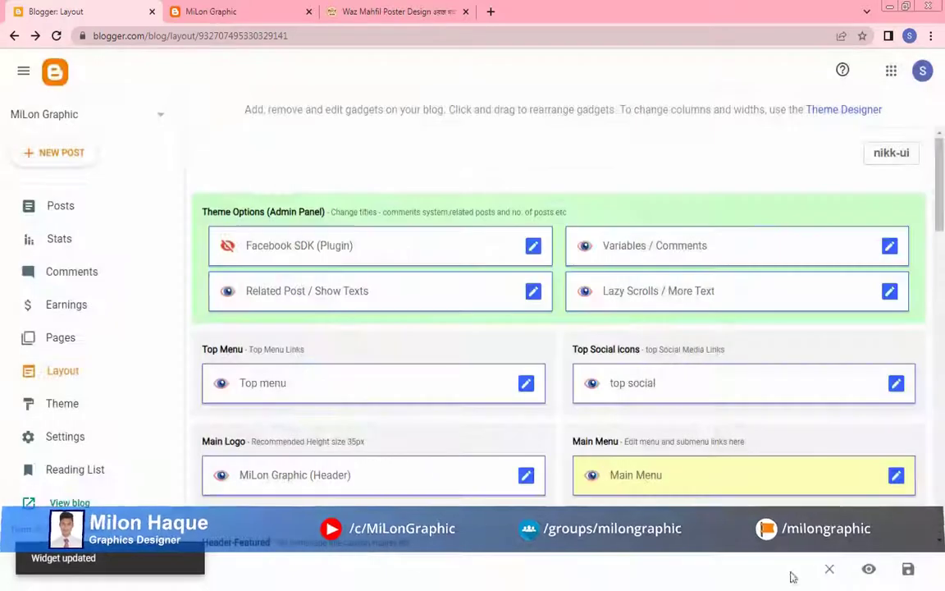
# - Reload the live blog's home page and check the submenus under Logo Design and All Design
pyautogui.click(219, 11)
pyautogui.click(56, 35)
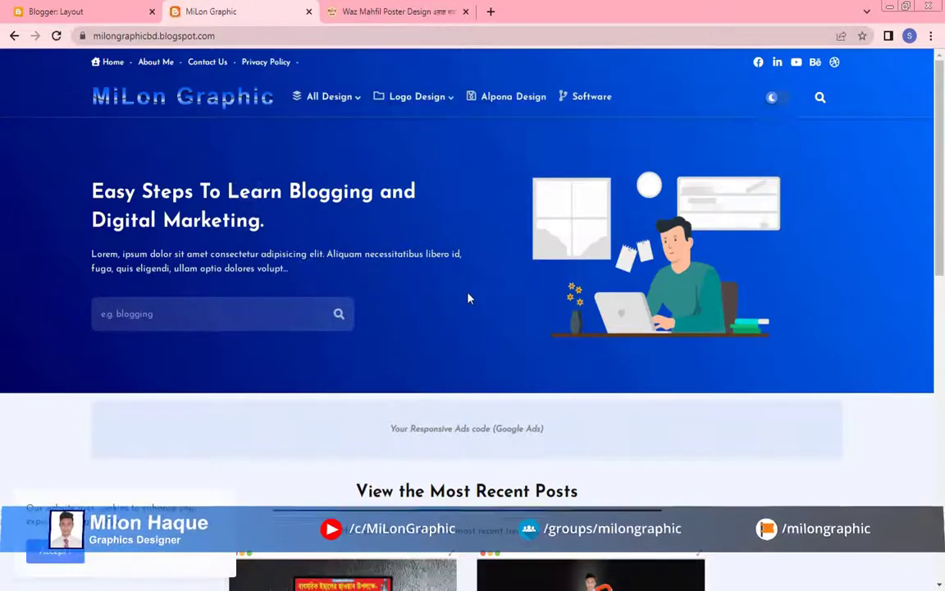
pyautogui.moveTo(402, 98)
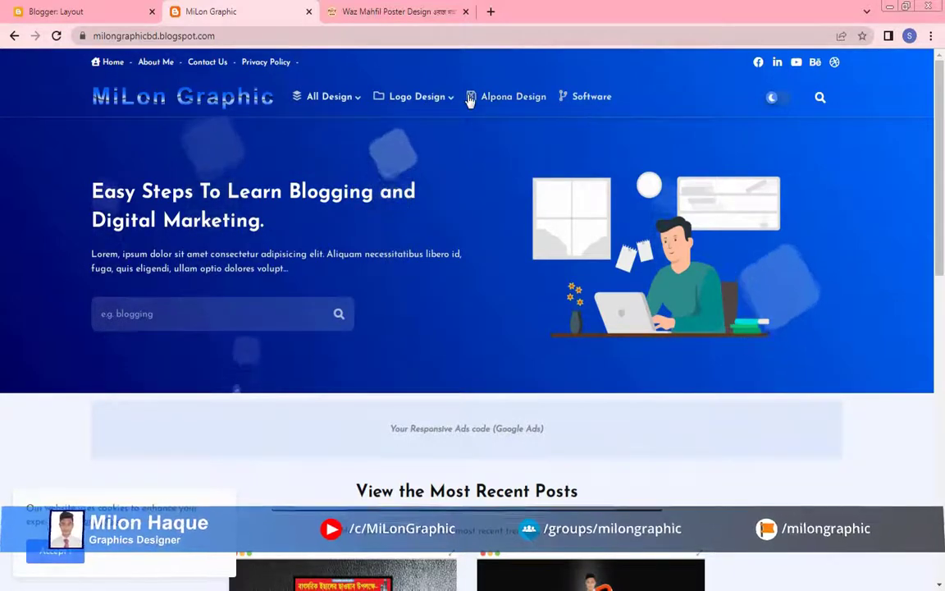
pyautogui.moveTo(318, 104)
pyautogui.moveTo(324, 160)
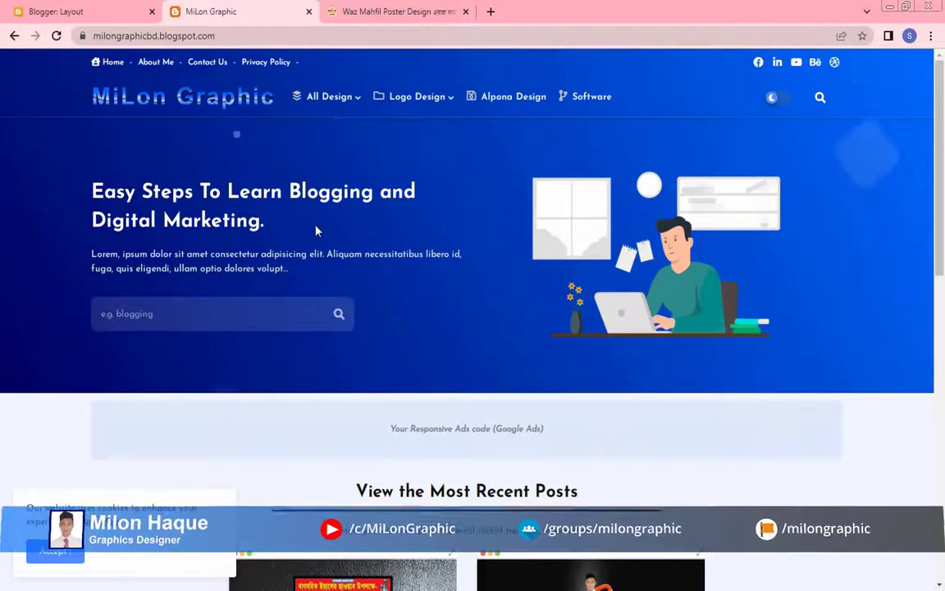
# - Look through the live home page's sections down to the footer and examine the header banner's title and caption
pyautogui.scroll(-5, 713, 423)
pyautogui.scroll(-3, 607, 311)
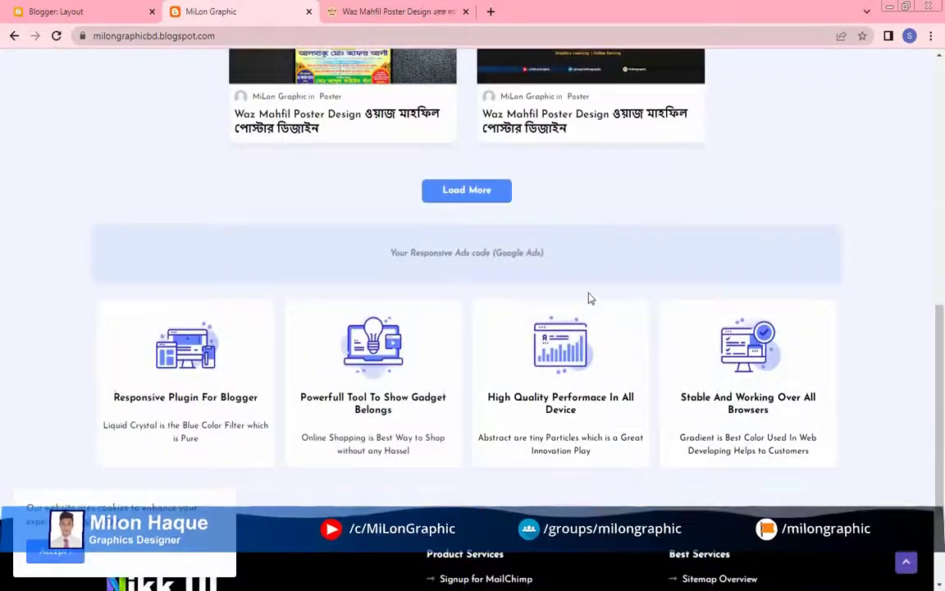
pyautogui.scroll(-2, 591, 297)
pyautogui.scroll(3, 578, 308)
pyautogui.scroll(10, 578, 309)
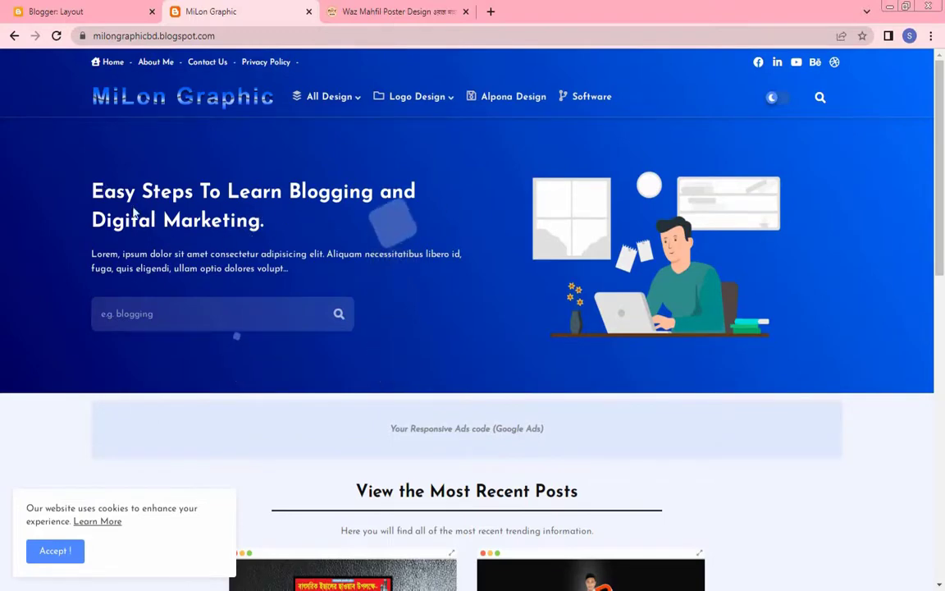
pyautogui.moveTo(133, 211); pyautogui.dragTo(354, 281)
pyautogui.click(371, 280)
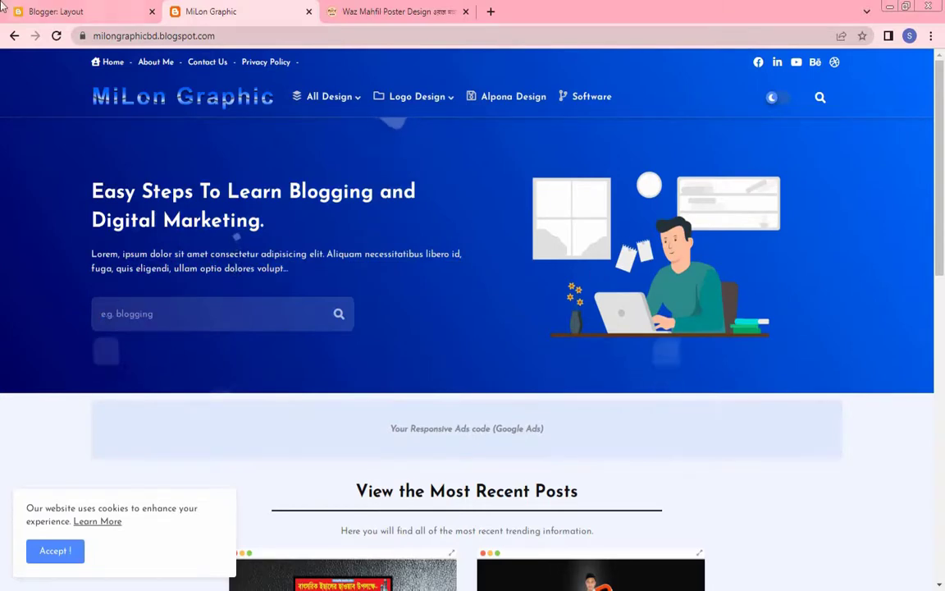
# - Return to Blogger's layout, open the Header-Featured image widget and set its title to "Graphic Print Template Free Design ."
pyautogui.click(93, 17)
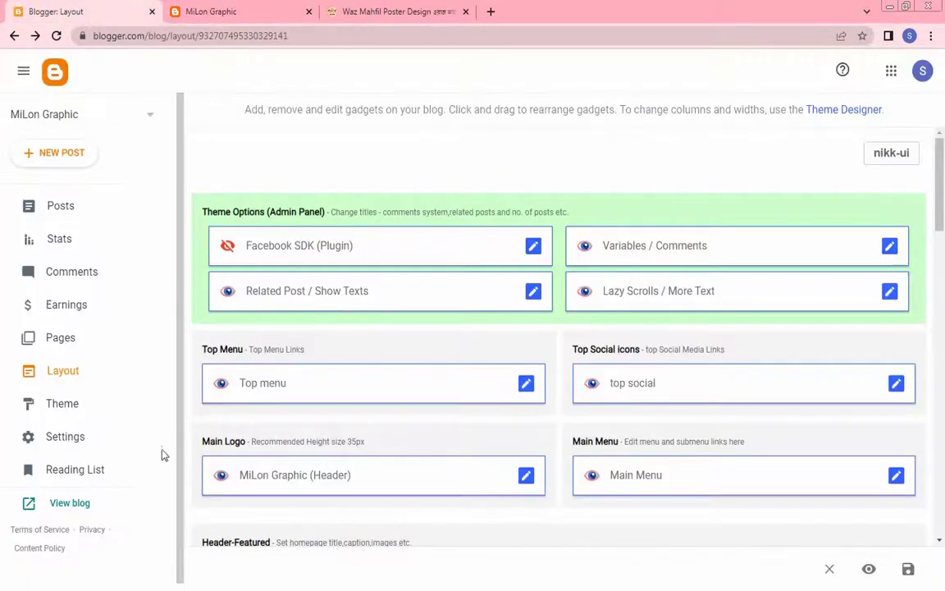
pyautogui.scroll(-1, 673, 476)
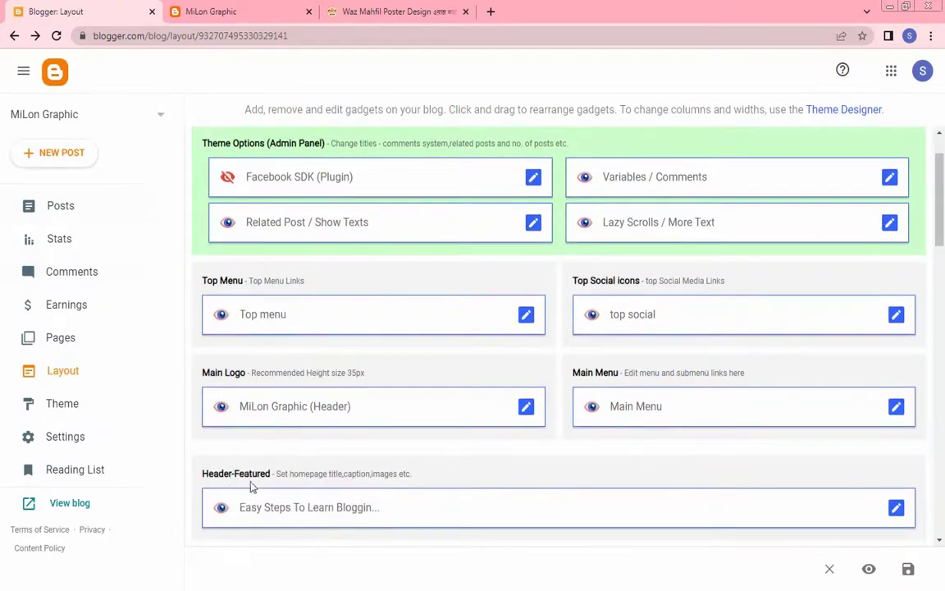
pyautogui.scroll(-2, 336, 488)
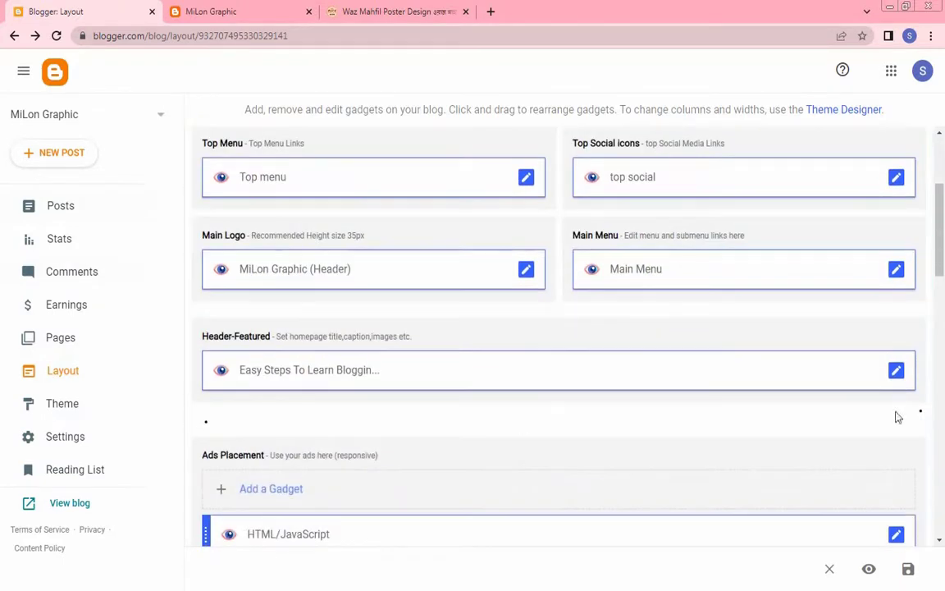
pyautogui.click(897, 372)
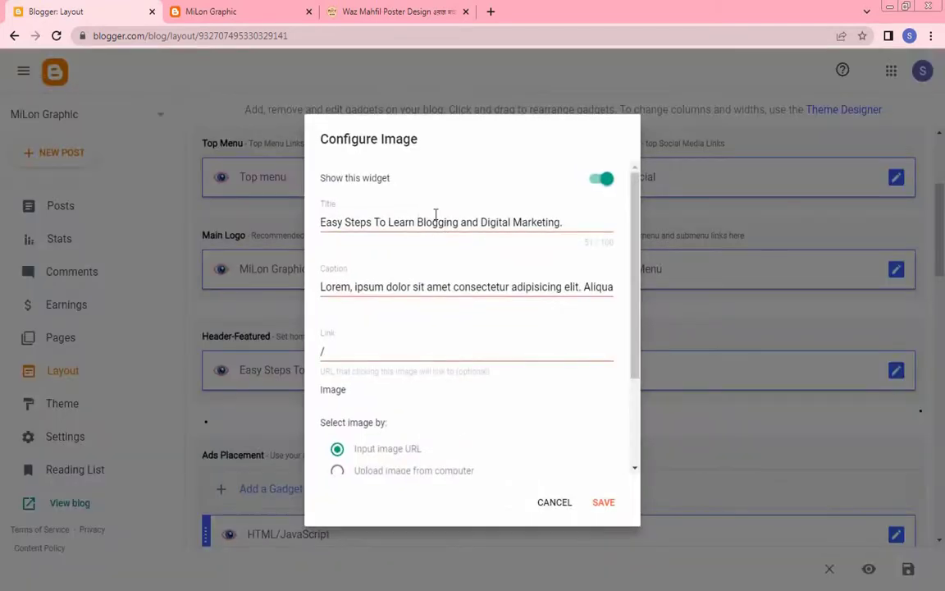
pyautogui.click(435, 215)
pyautogui.moveTo(559, 222); pyautogui.dragTo(314, 220)
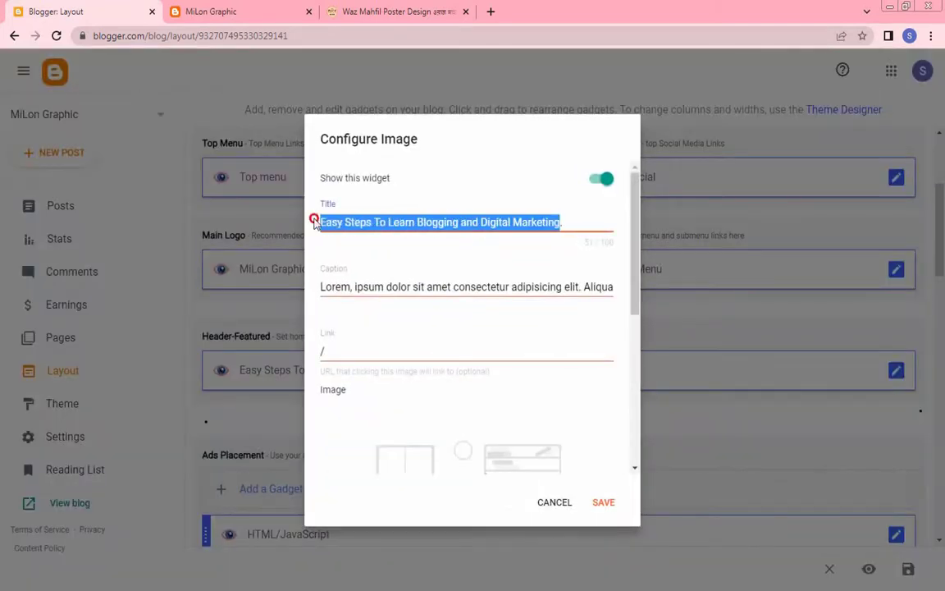
pyautogui.write('G')
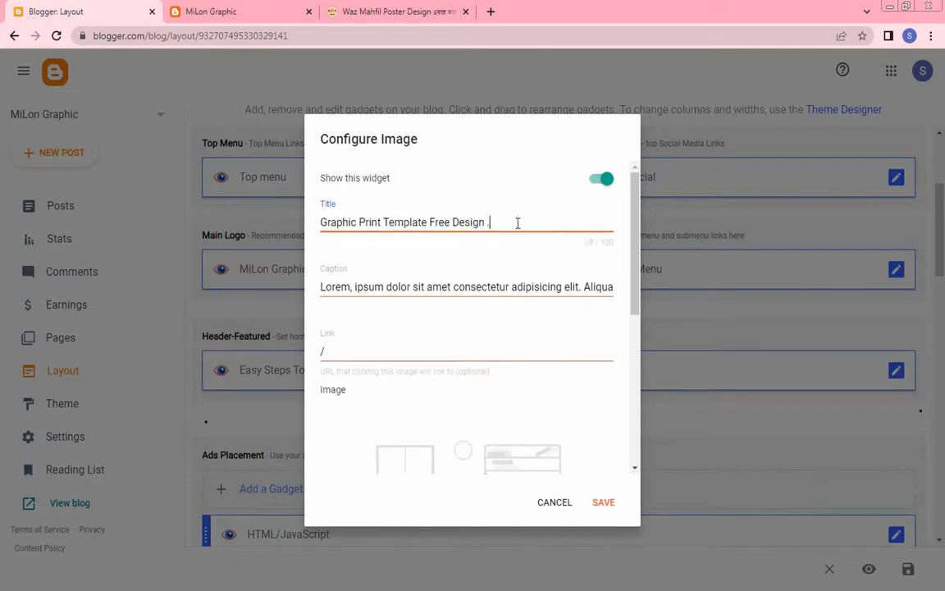
# - Replace the Header-Featured widget's caption with "Vector, EPS, PSD Free Download"
pyautogui.moveTo(321, 287); pyautogui.dragTo(572, 304)
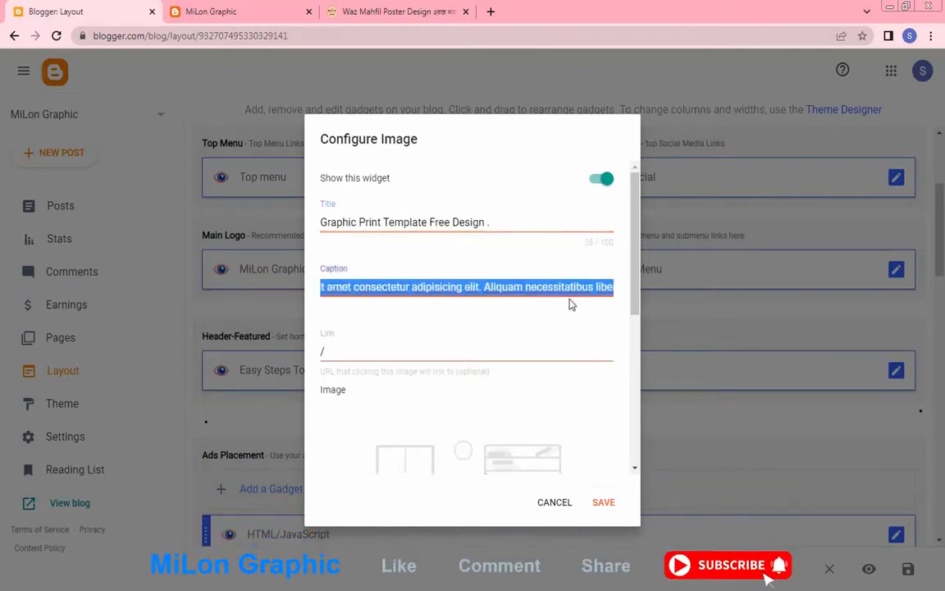
pyautogui.press('BackSpace')
pyautogui.moveTo(434, 293); pyautogui.dragTo(433, 308)
pyautogui.press('BackSpace')
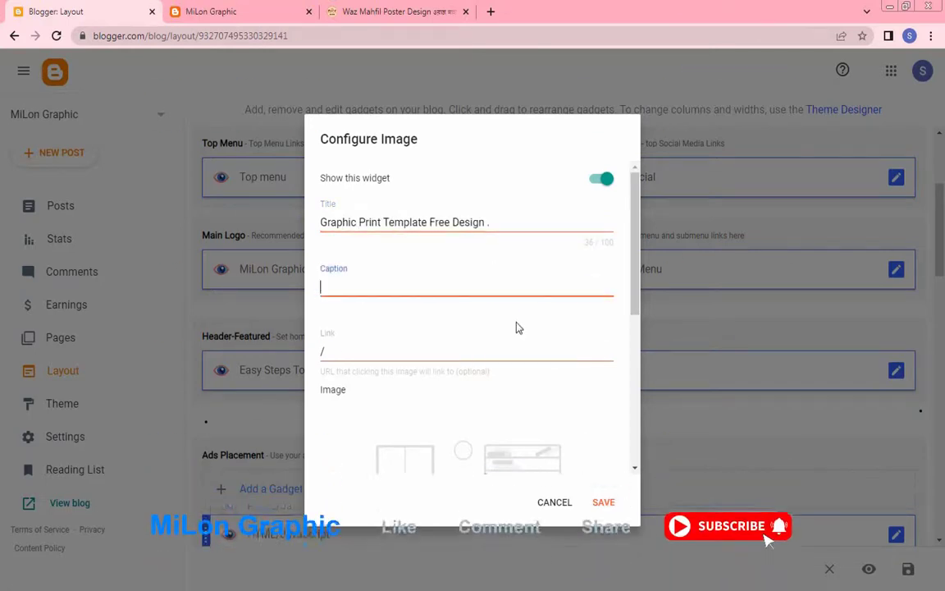
pyautogui.write('Vec')
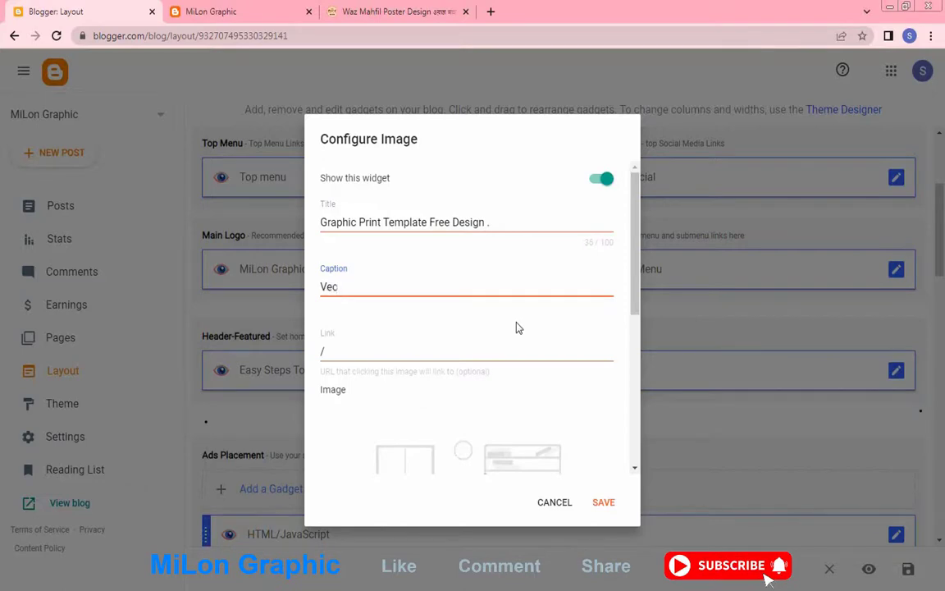
pyautogui.write('tor, EPS, PSDE')
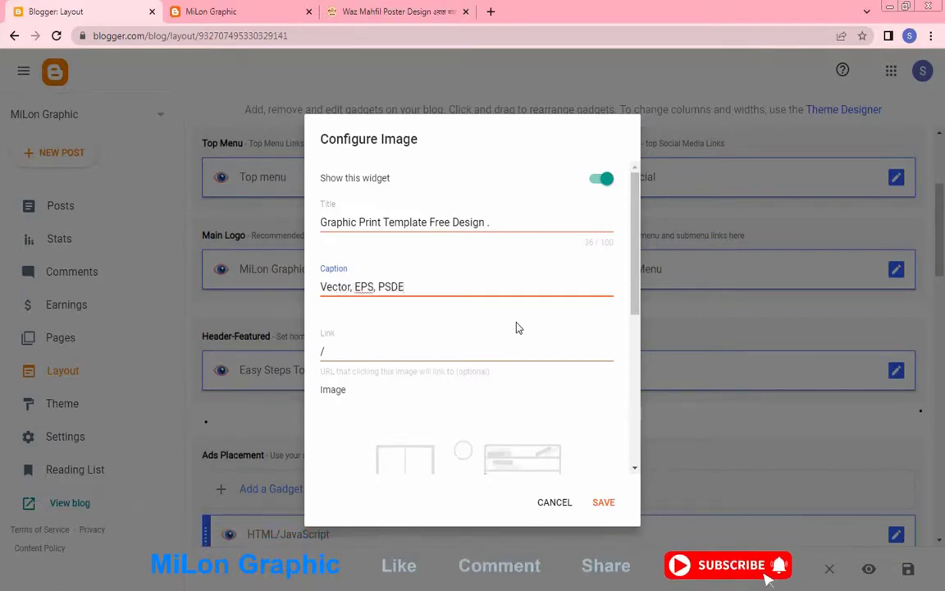
pyautogui.press('BackSpace')
pyautogui.write('Free')
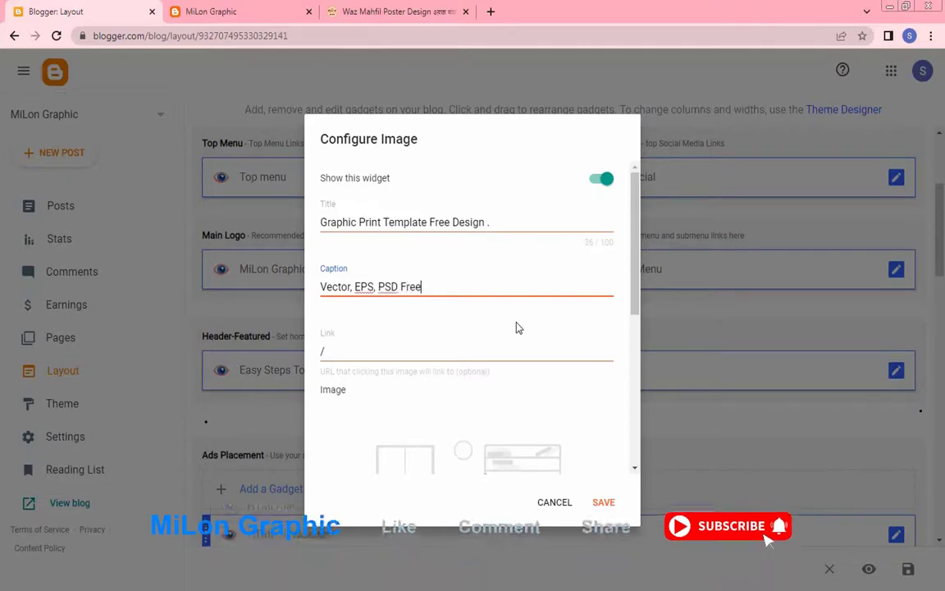
pyautogui.write(' Dwon')
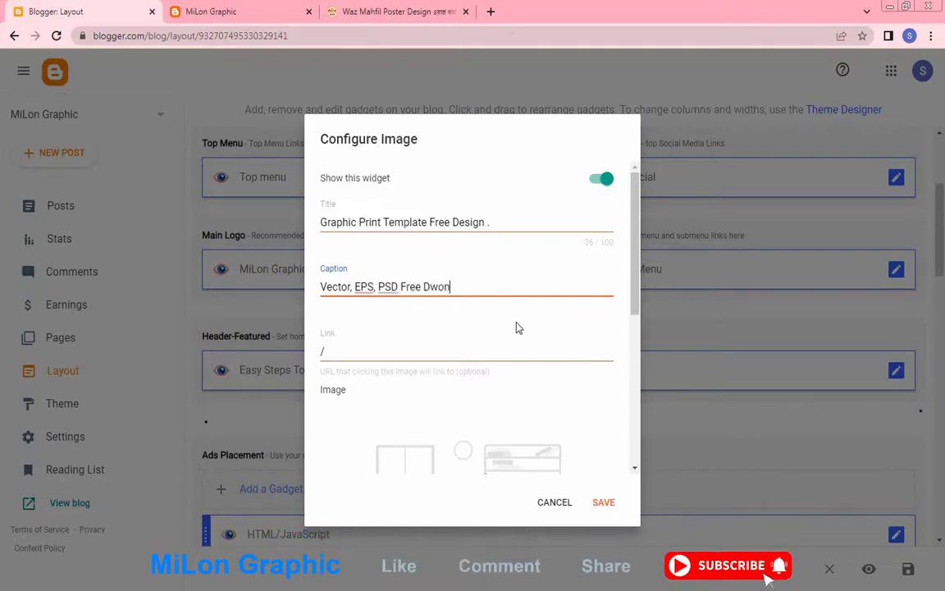
pyautogui.press('BackSpace')
pyautogui.press('BackSpace')
pyautogui.press('BackSpace')
pyautogui.write('ownload')
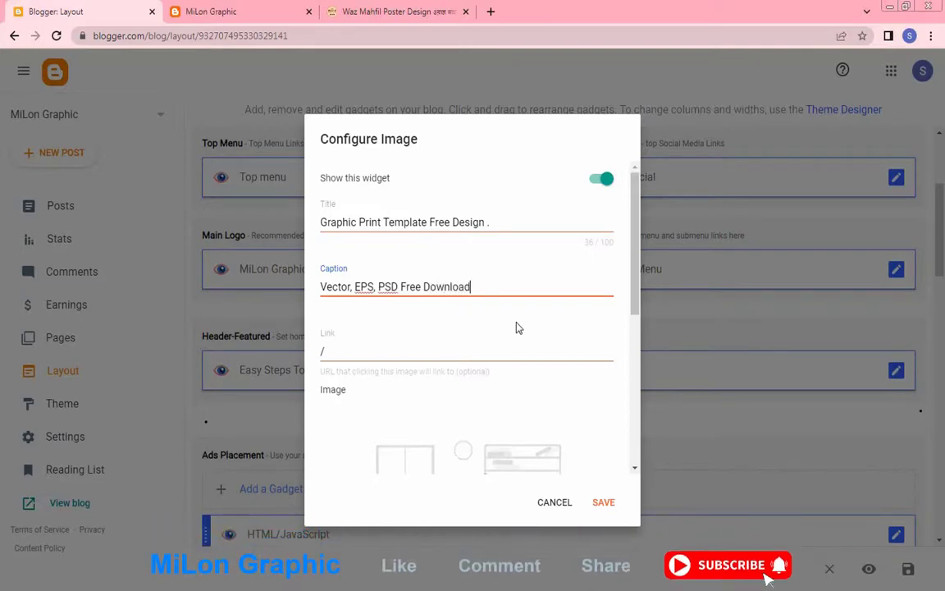
# - Switch the Header-Featured widget's image source to upload from computer and open the file chooser
pyautogui.scroll(-1, 381, 251)
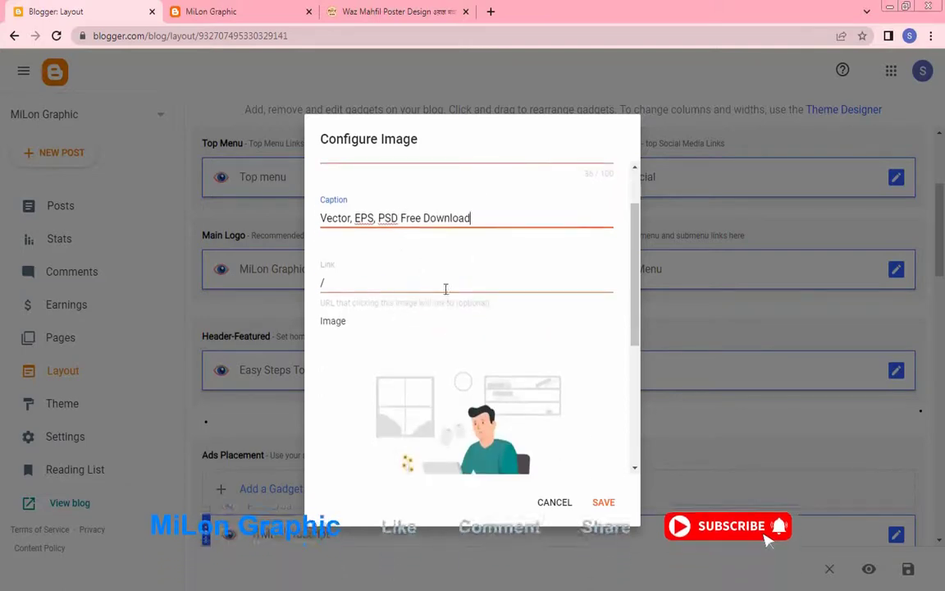
pyautogui.scroll(1, 445, 289)
pyautogui.scroll(-1, 458, 295)
pyautogui.scroll(-2, 447, 353)
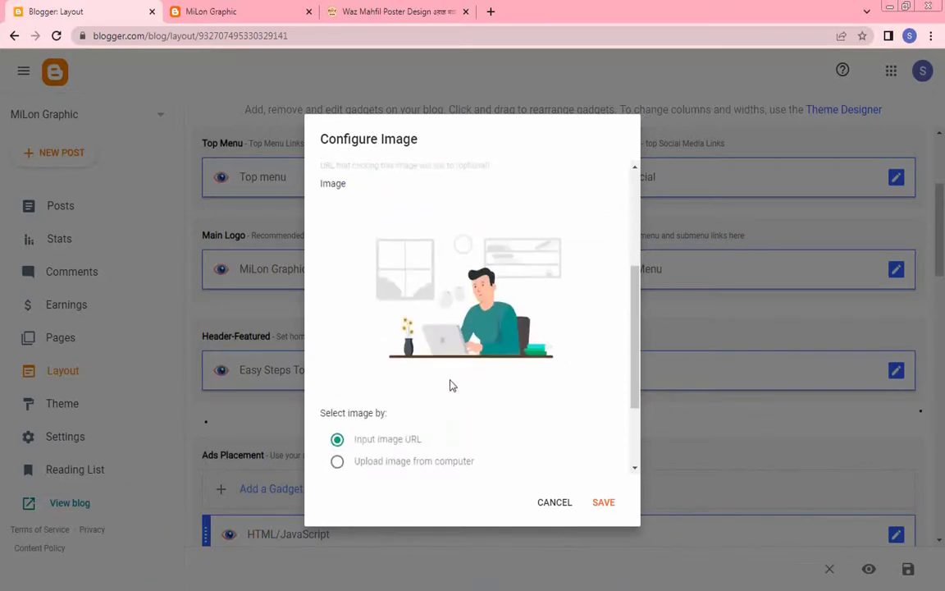
pyautogui.scroll(-1, 472, 332)
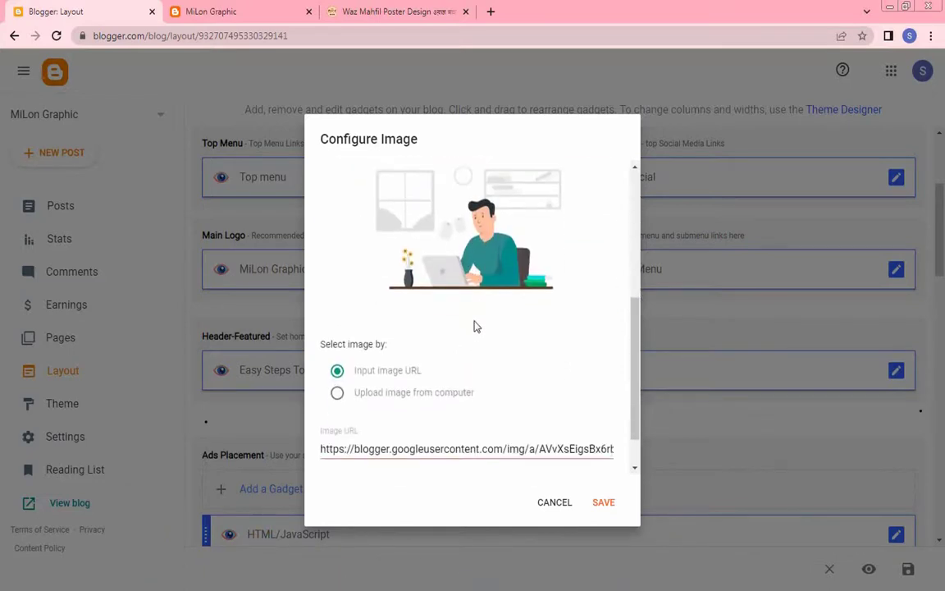
pyautogui.click(389, 401)
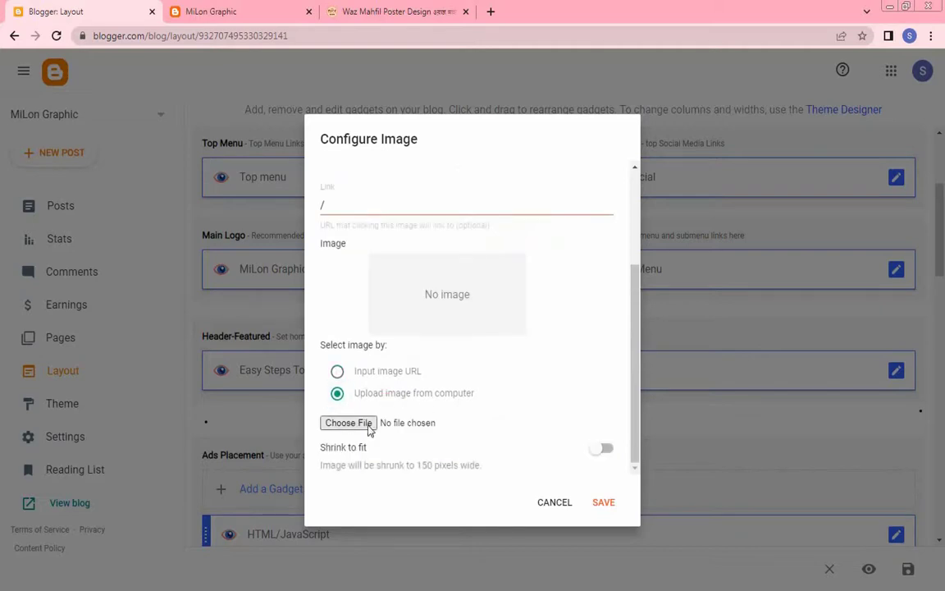
pyautogui.click(357, 424)
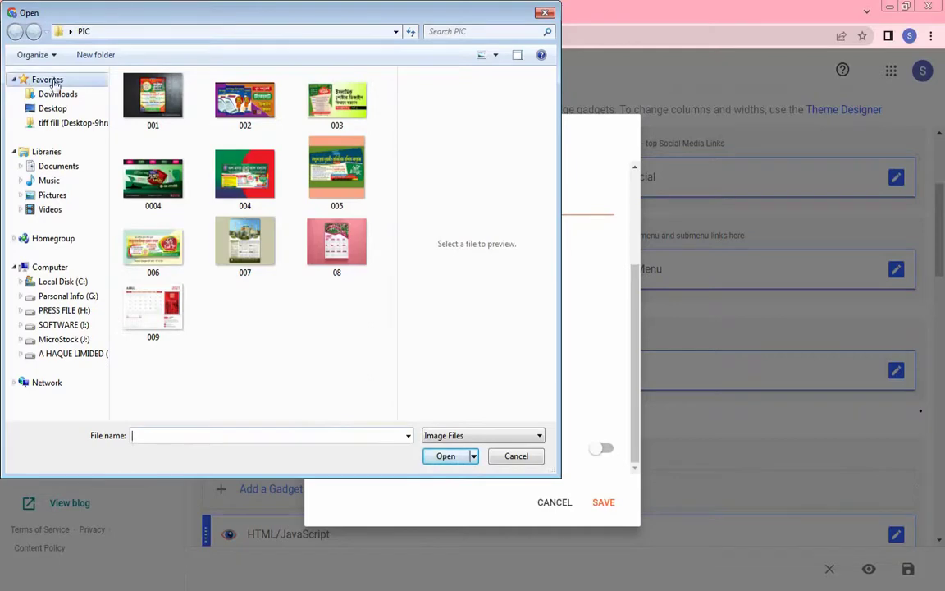
# - Browse to the Milon Graphic > Picture folder on drive G:, select the "Milon-2 copy" image and check its file properties
pyautogui.click(69, 296)
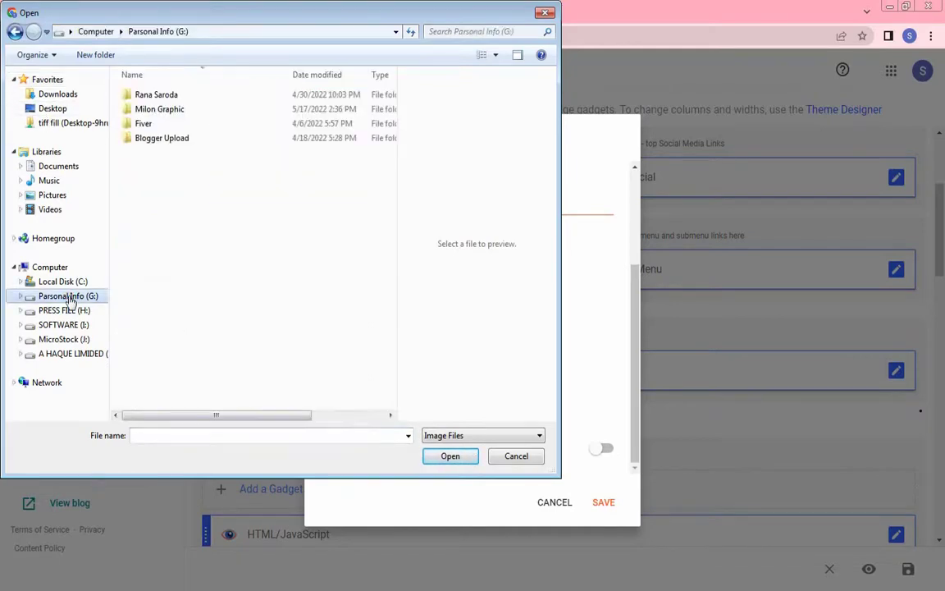
pyautogui.doubleClick(167, 109)
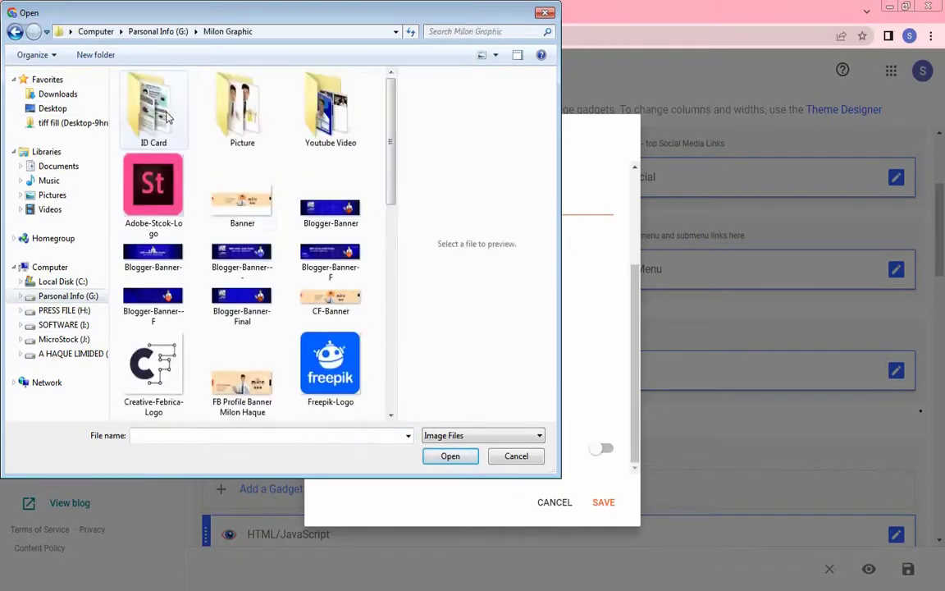
pyautogui.doubleClick(251, 119)
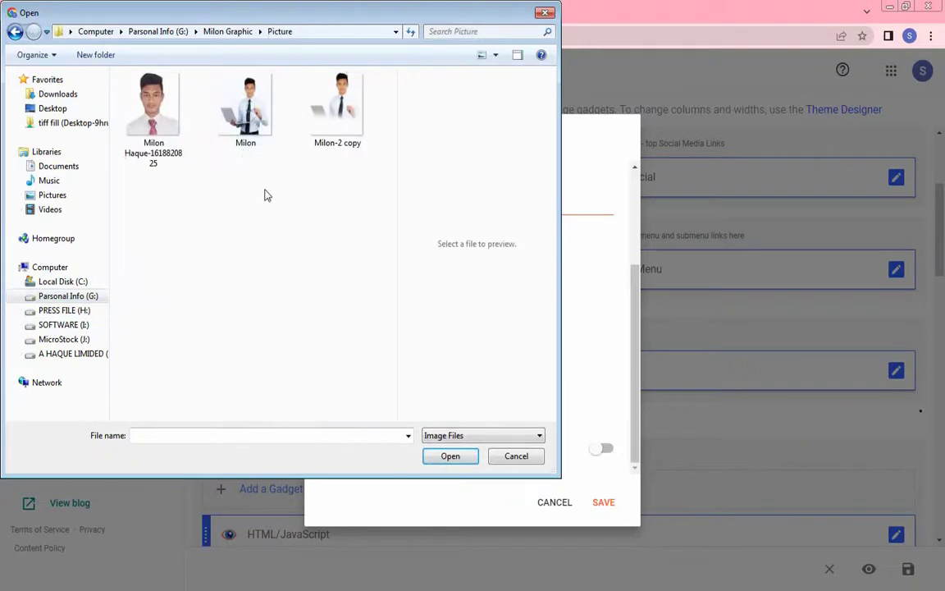
pyautogui.click(336, 117)
pyautogui.rightClick(302, 105)
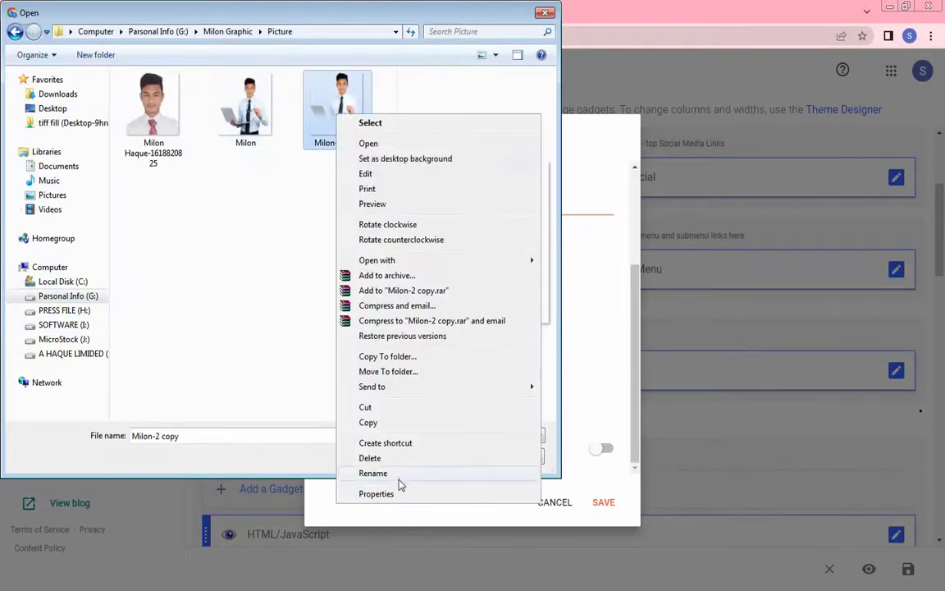
pyautogui.click(392, 492)
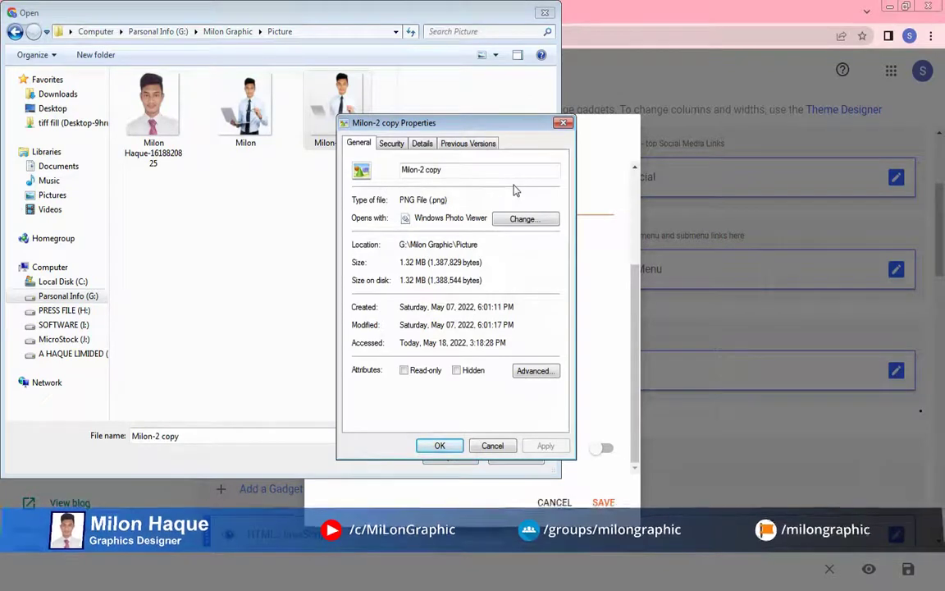
pyautogui.click(561, 122)
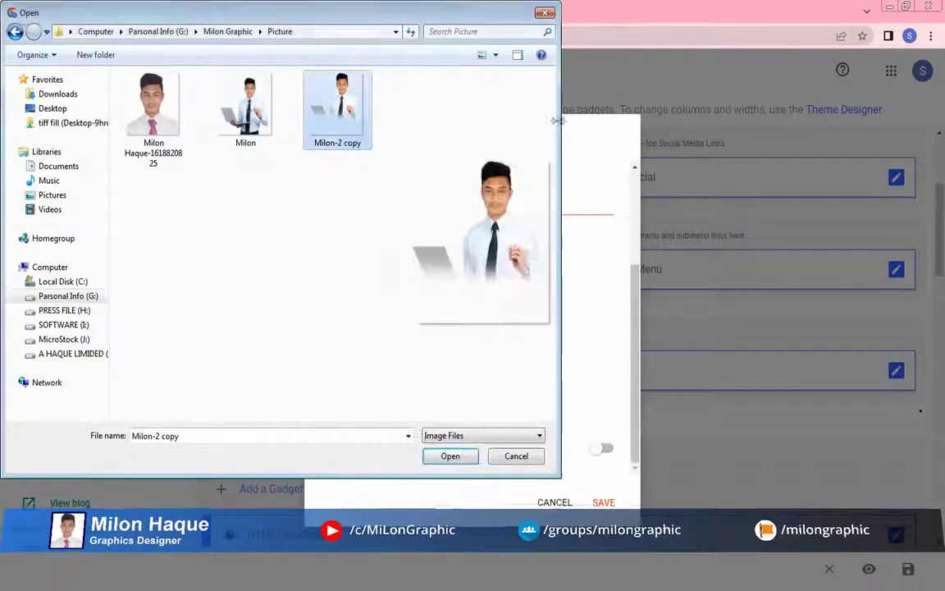
# - Upload Milon-2 copy.png as the Header-Featured widget's image and save the widget
pyautogui.click(450, 456)
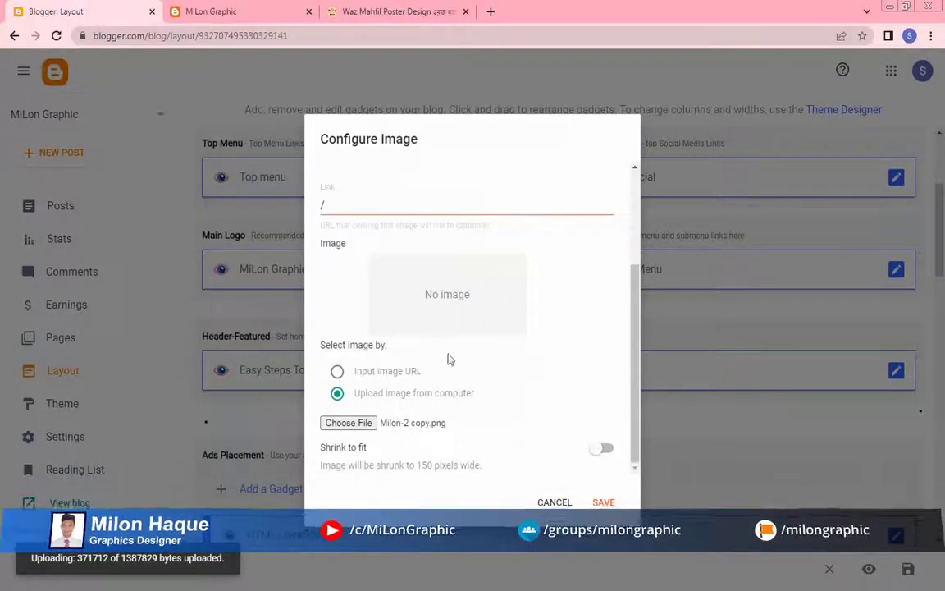
pyautogui.scroll(3, 453, 353)
pyautogui.scroll(-3, 394, 369)
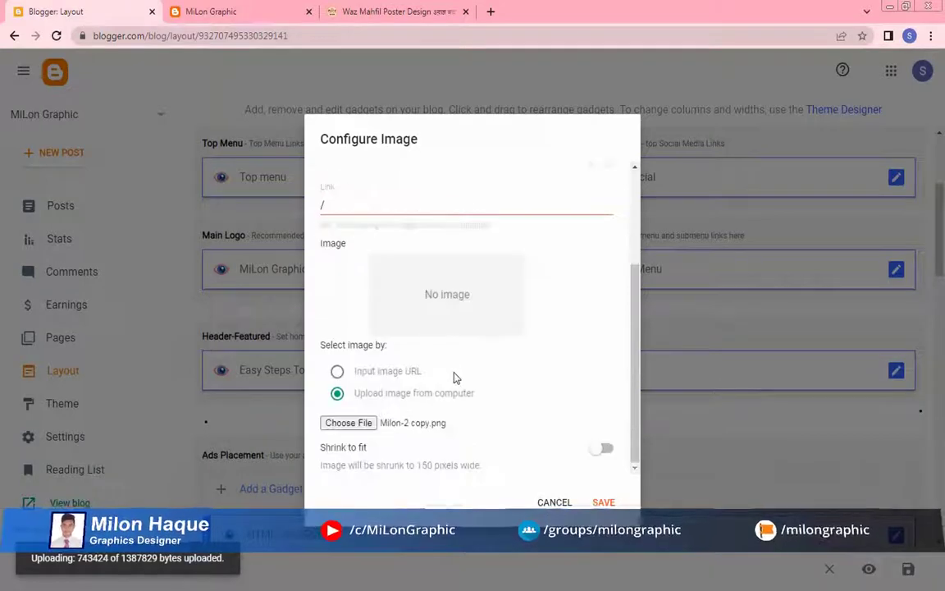
pyautogui.scroll(3, 456, 377)
pyautogui.scroll(-2, 453, 382)
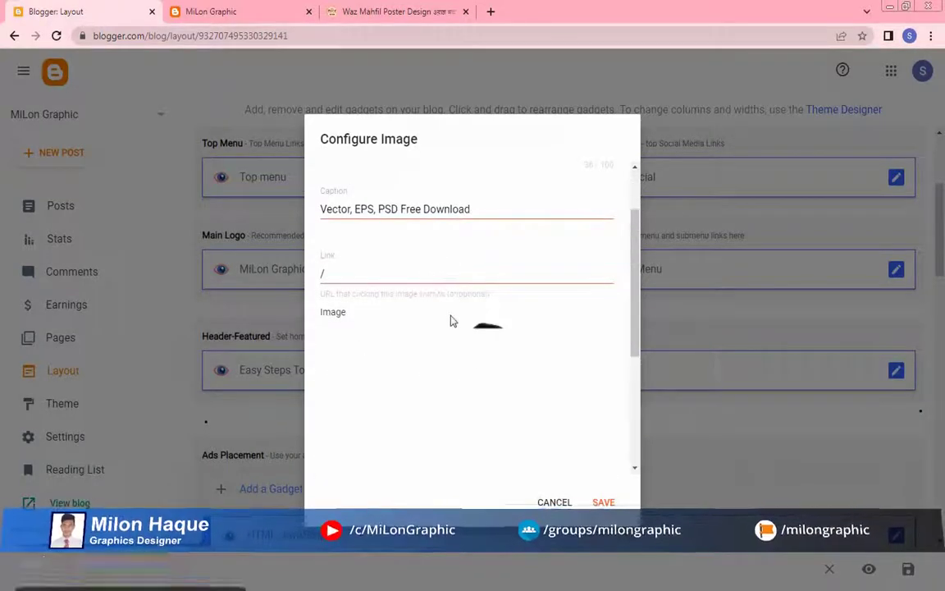
pyautogui.scroll(-4, 468, 328)
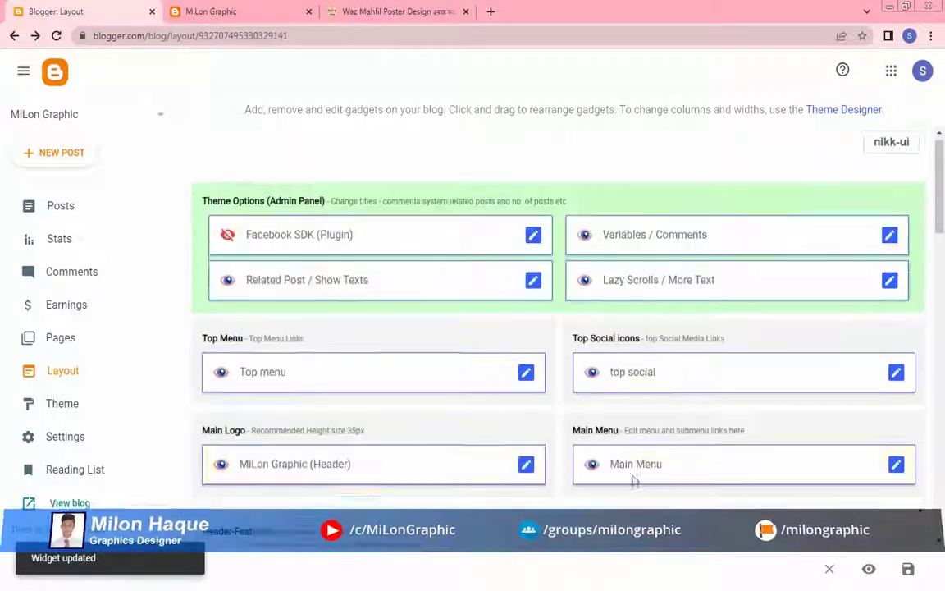
# - Reload the live blog's home page and examine the header banner's title, caption and image, and the sections down to the footer
pyautogui.click(259, 17)
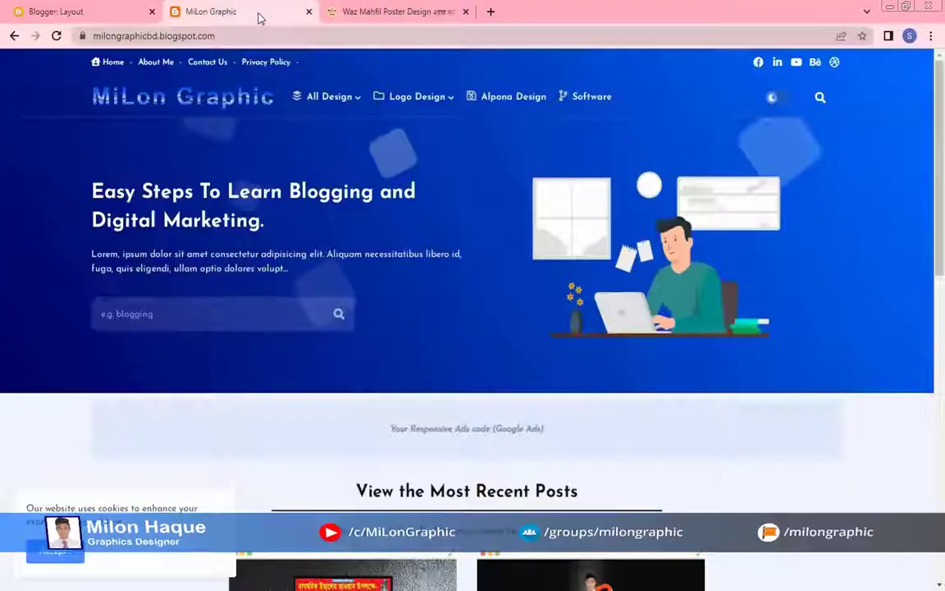
pyautogui.click(56, 36)
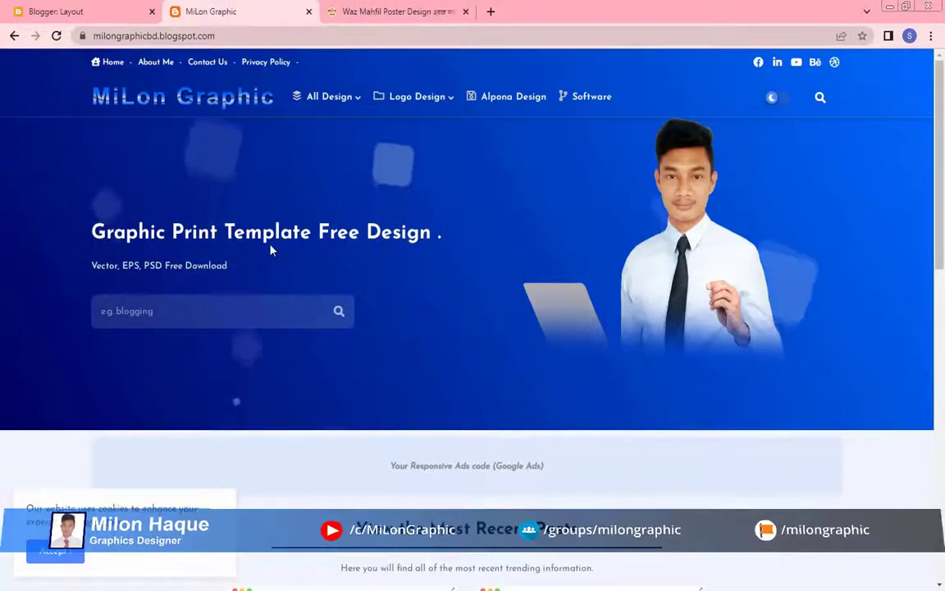
pyautogui.scroll(-7, 271, 250)
pyautogui.scroll(-3, 541, 296)
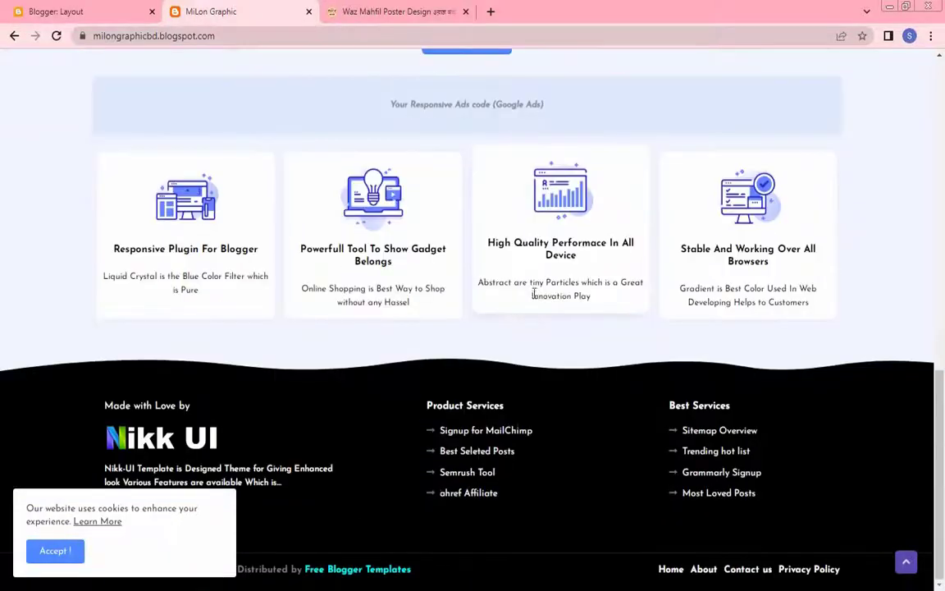
pyautogui.scroll(10, 516, 296)
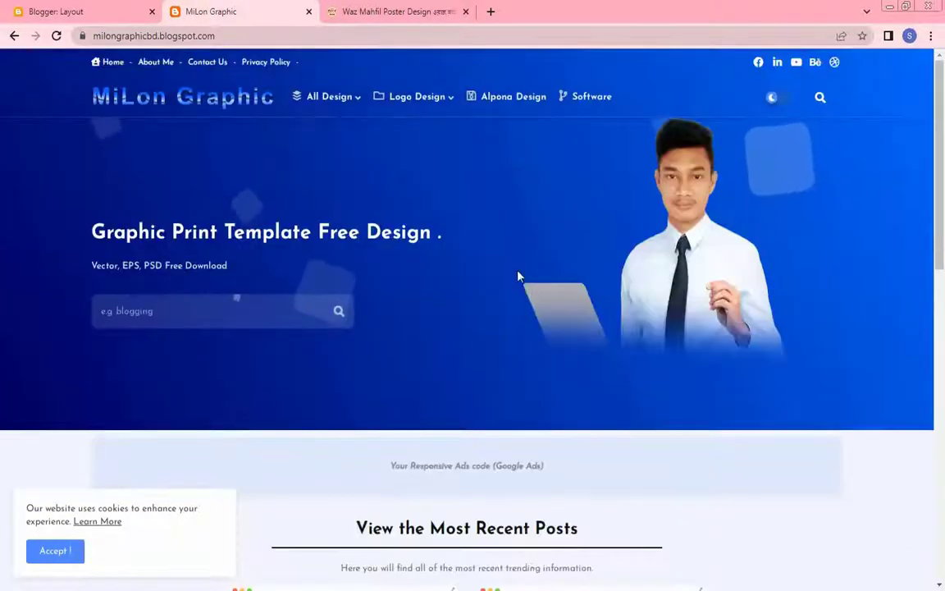